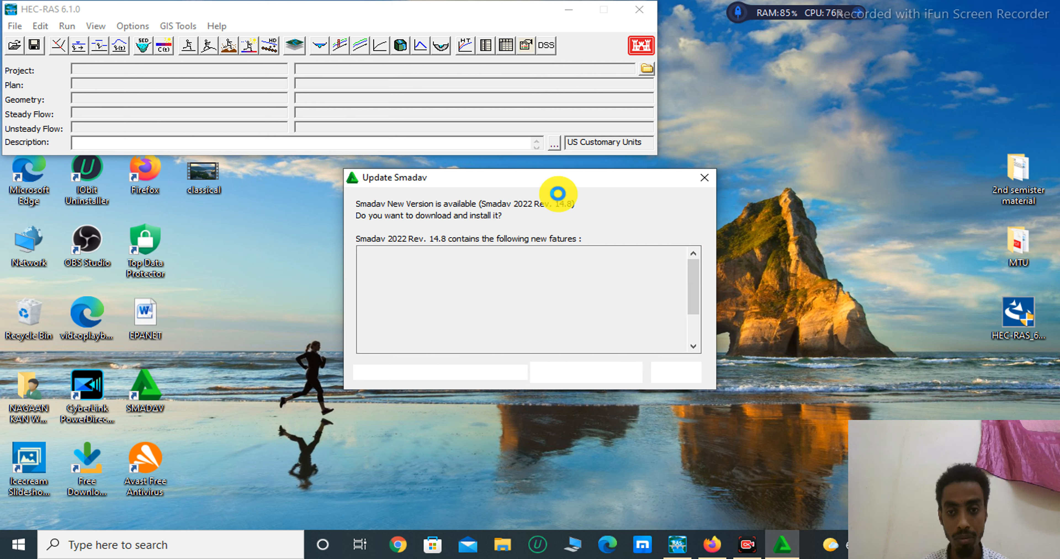
- Dismiss the Smadav update notice, then view the cross section editor within the geometric data editor and close both editors
click(703, 179)
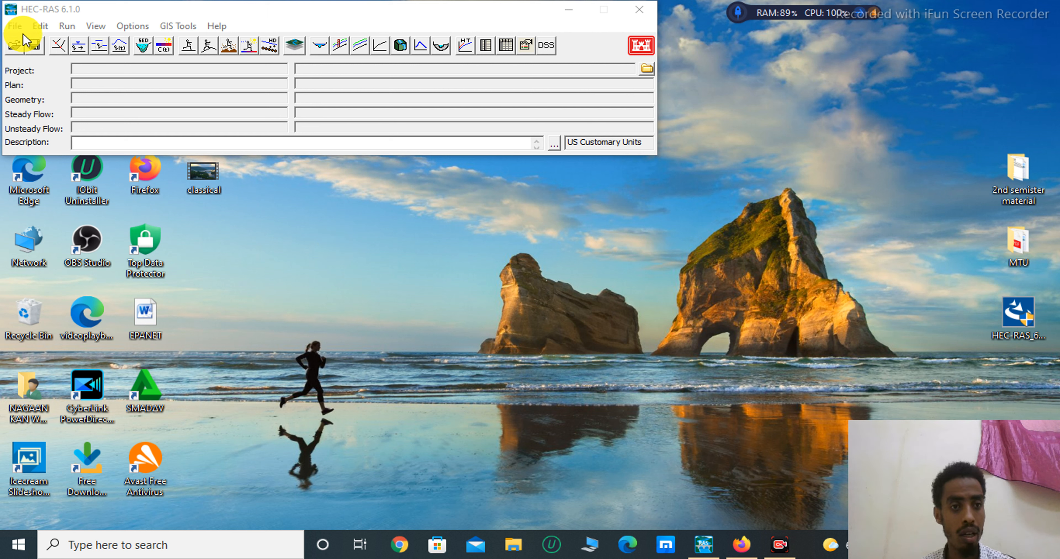
click(58, 46)
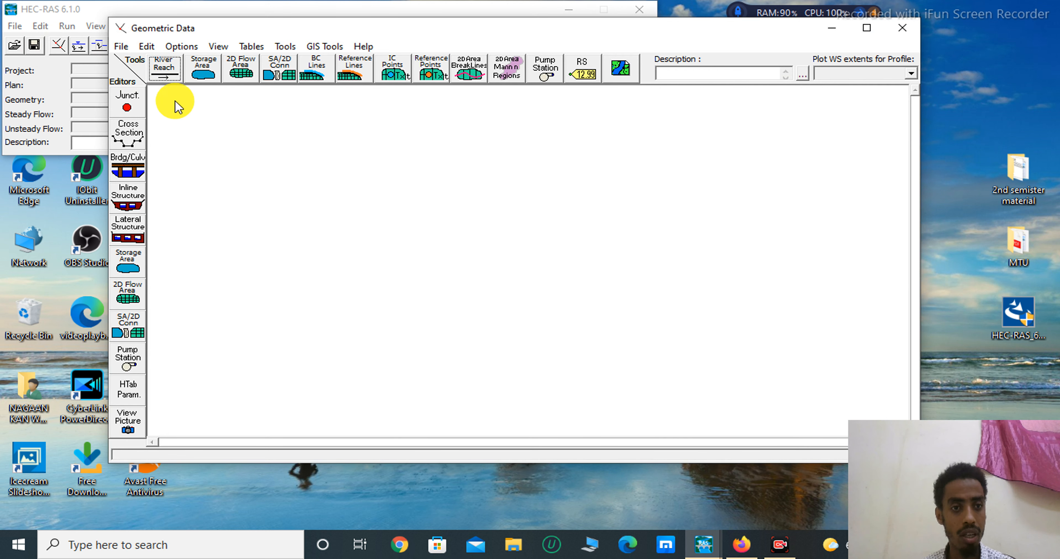
click(135, 135)
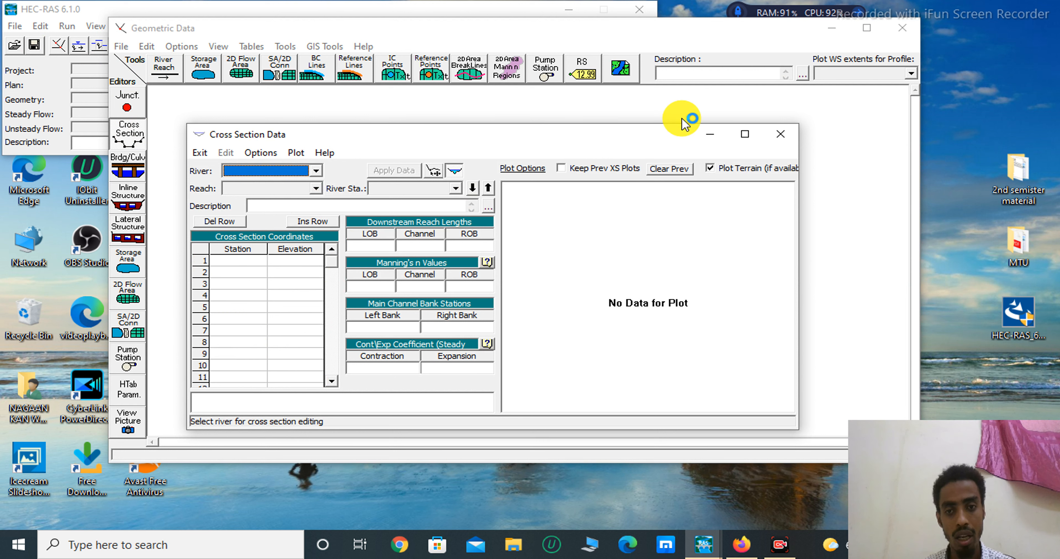
click(778, 138)
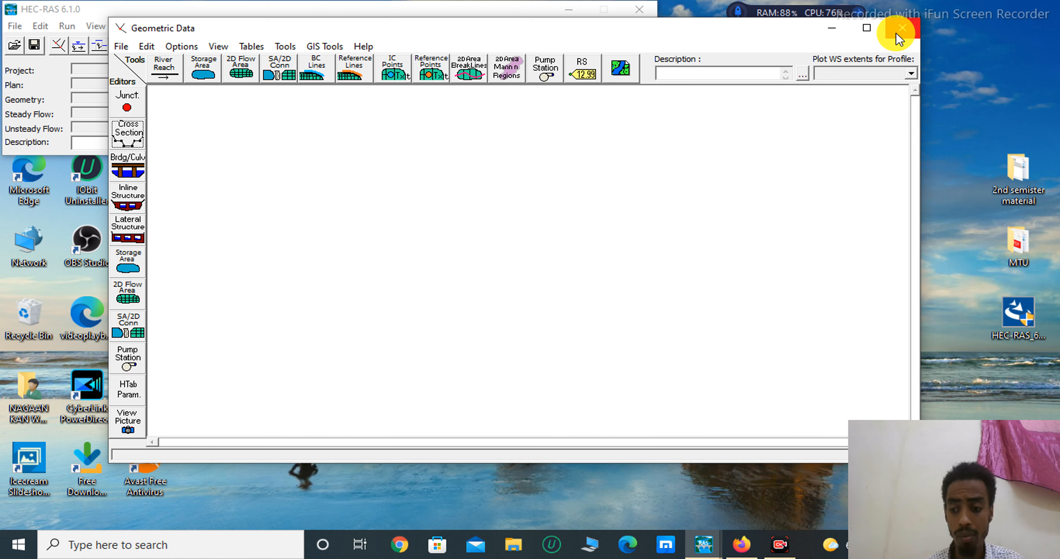
click(900, 29)
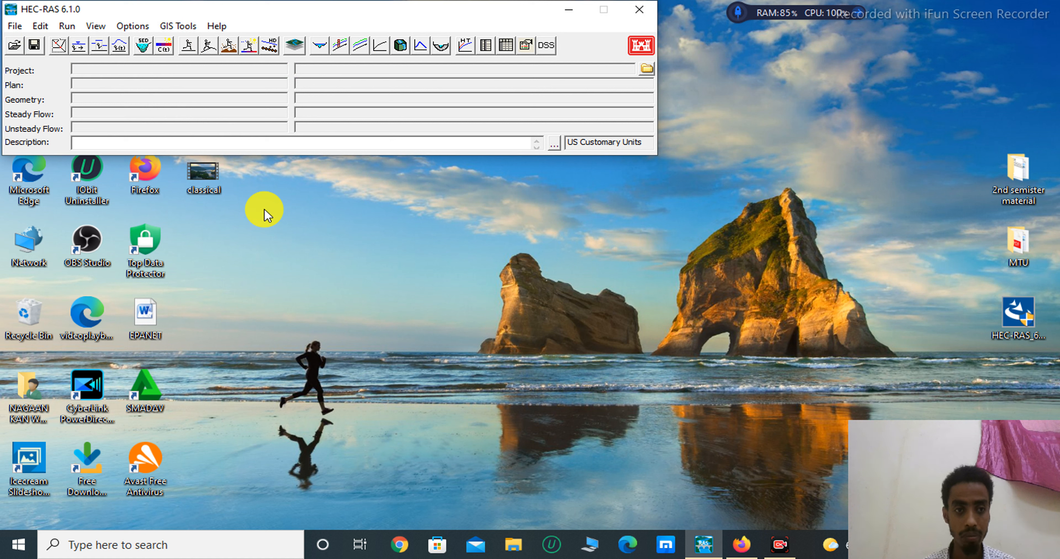
- Start a new project, set its location to drive d: [New Volume], and begin creating a folder there
click(17, 27)
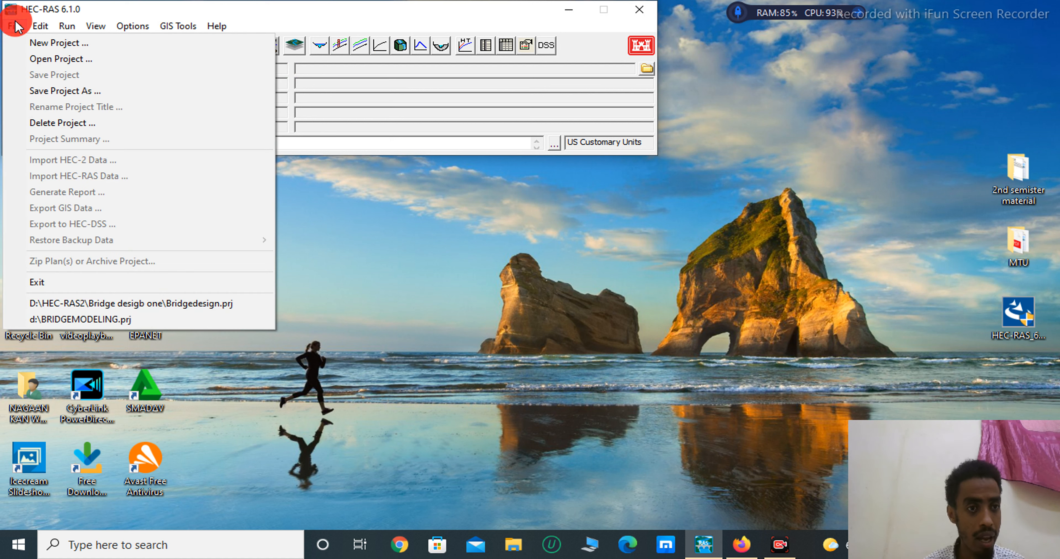
mouse_move(39, 29)
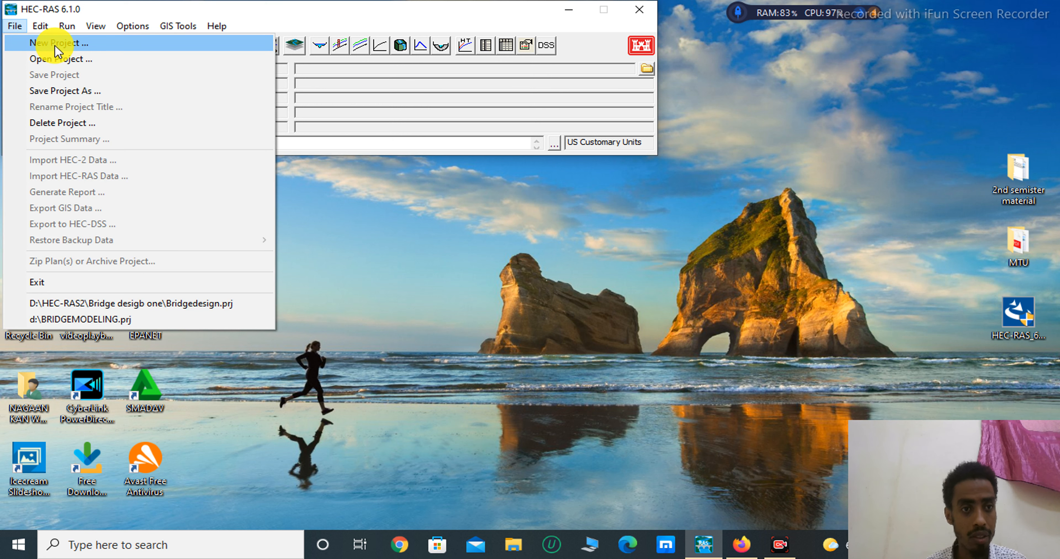
click(54, 43)
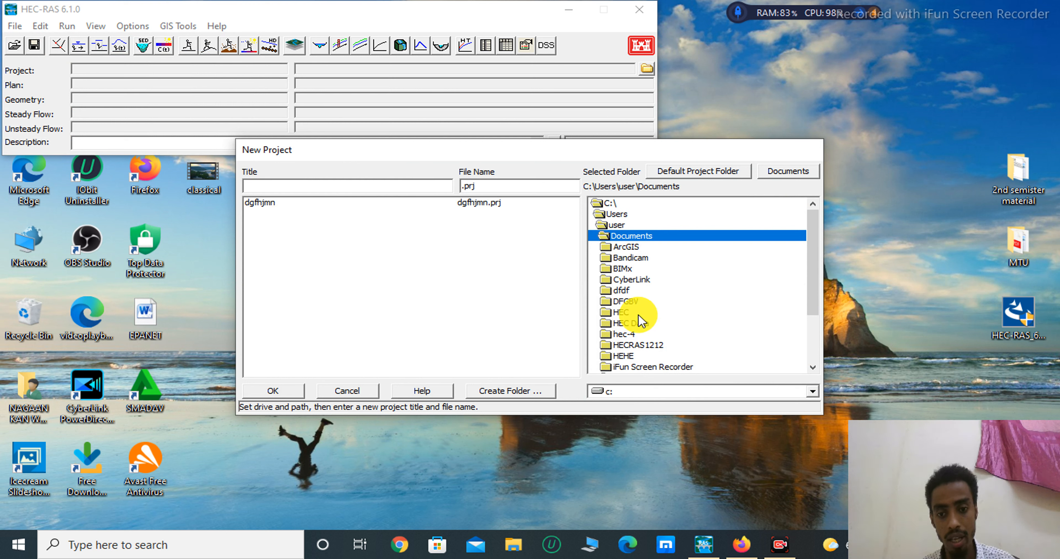
click(813, 393)
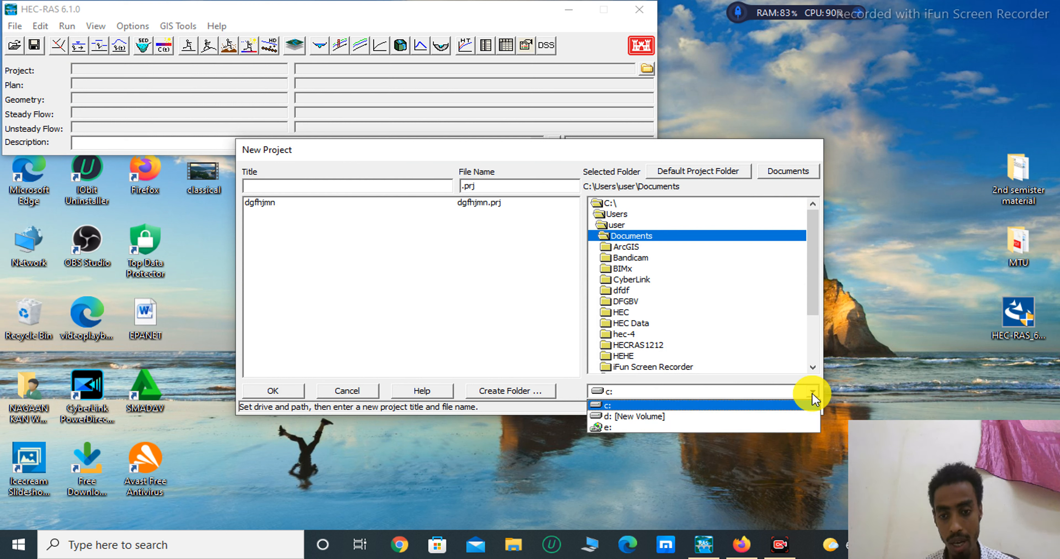
click(764, 418)
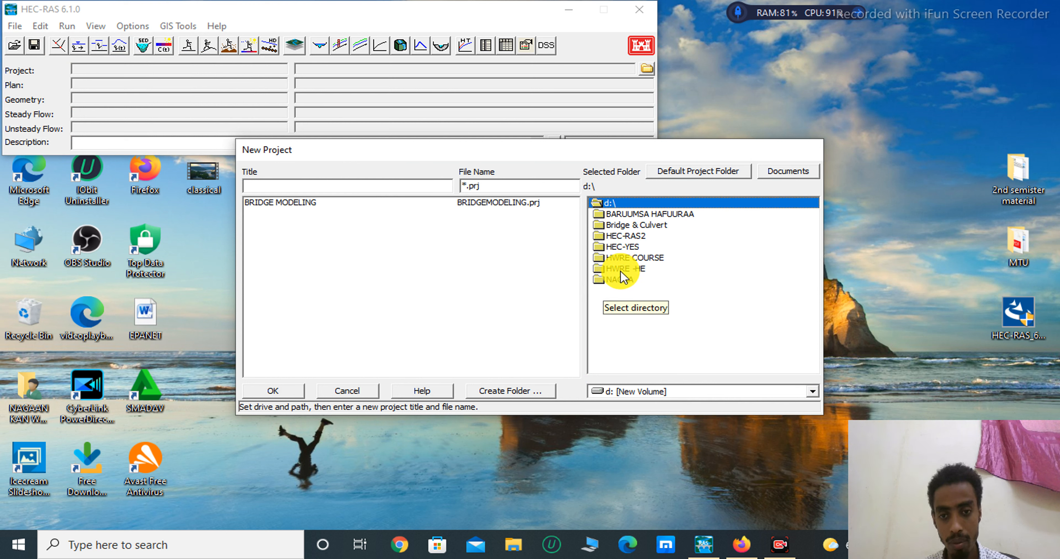
click(630, 272)
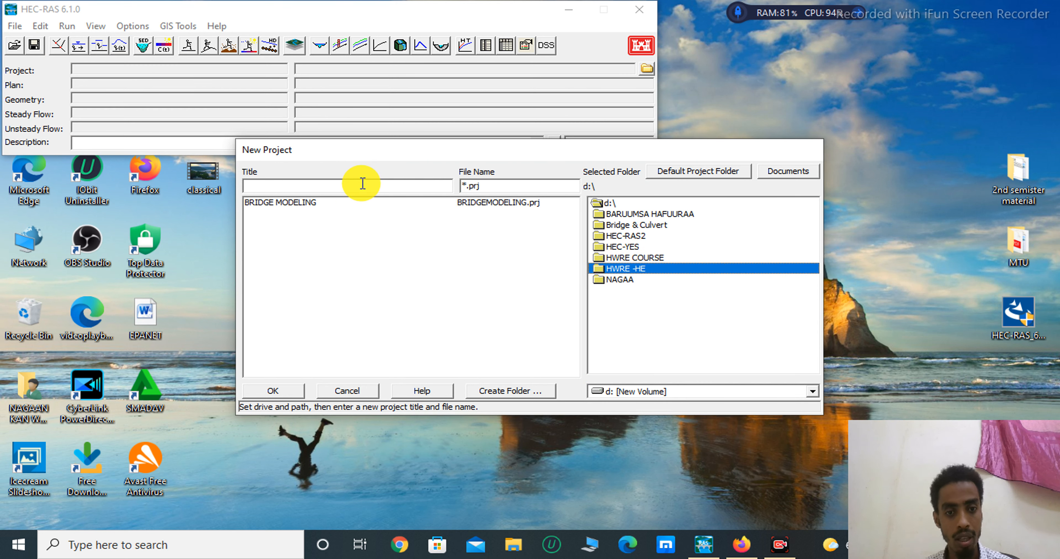
click(501, 393)
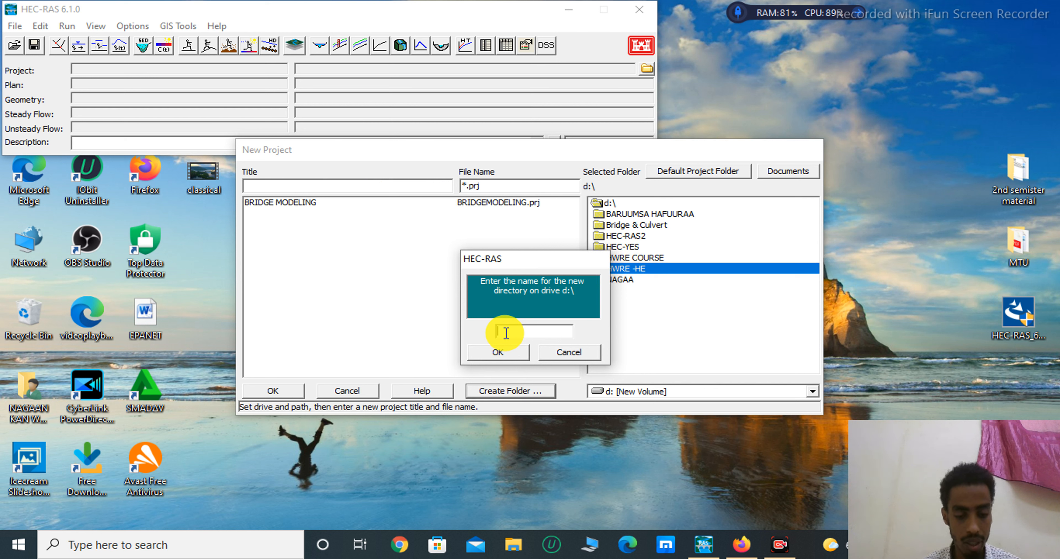
text(hec-)
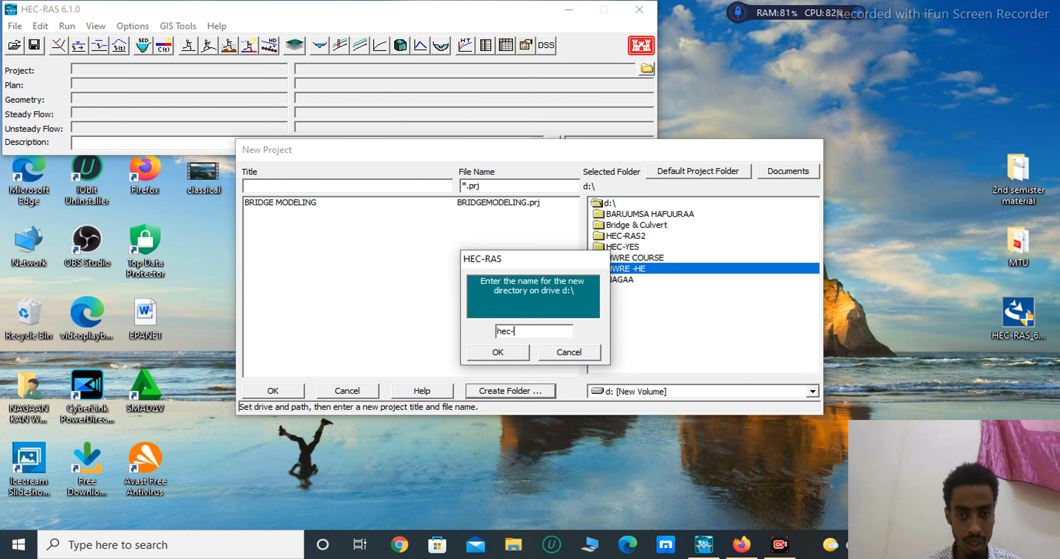
text(Ras)
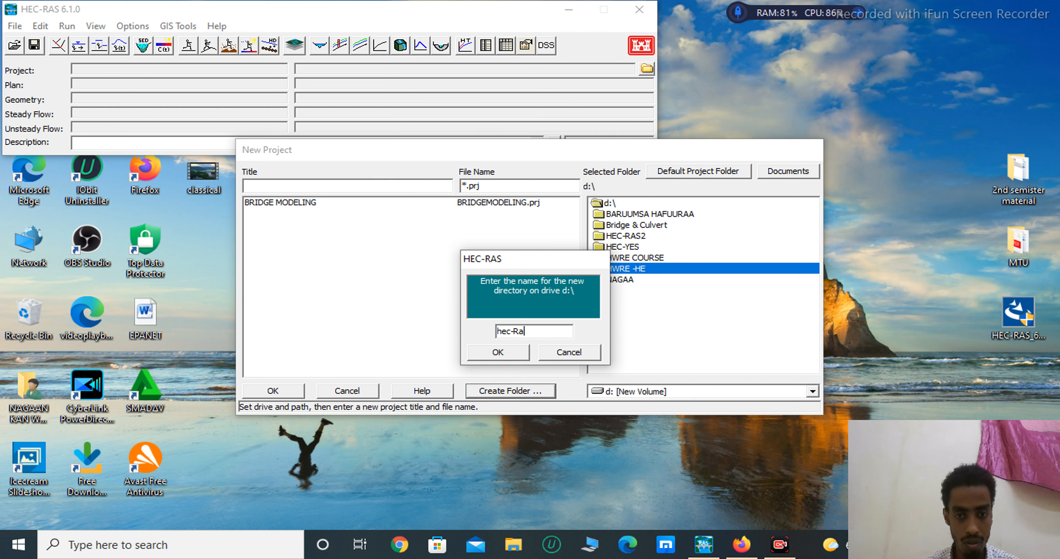
key(BackSpace)
key(BackSpace)
key(BackSpace)
key(BackSpace)
key(BackSpace)
key(BackSpace)
text(bri)
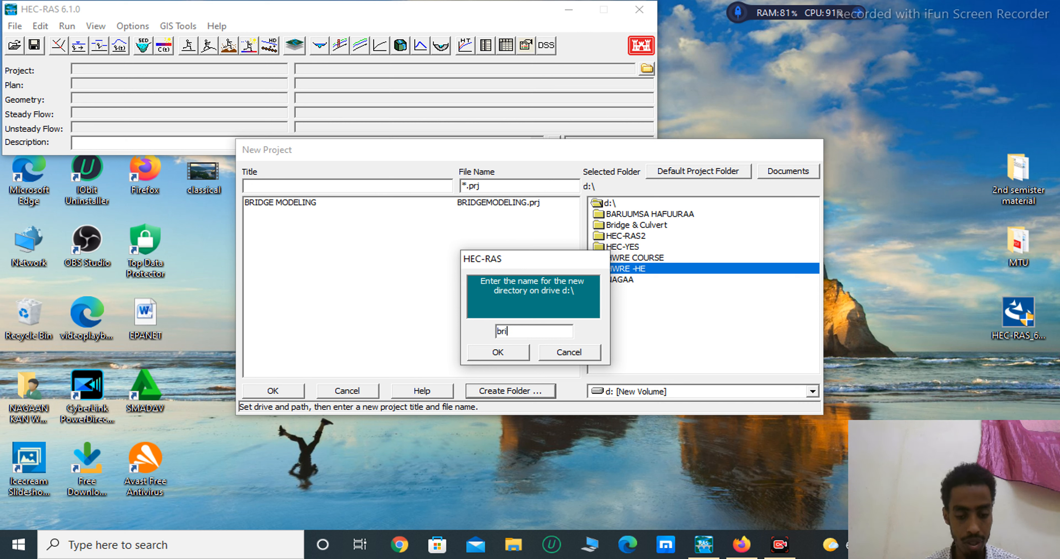
text(dge)
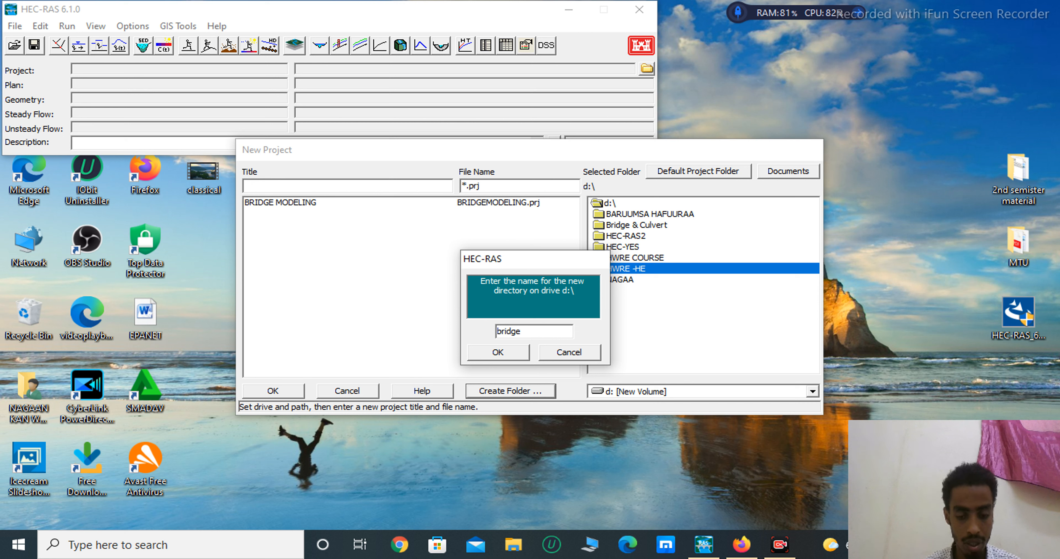
text( model)
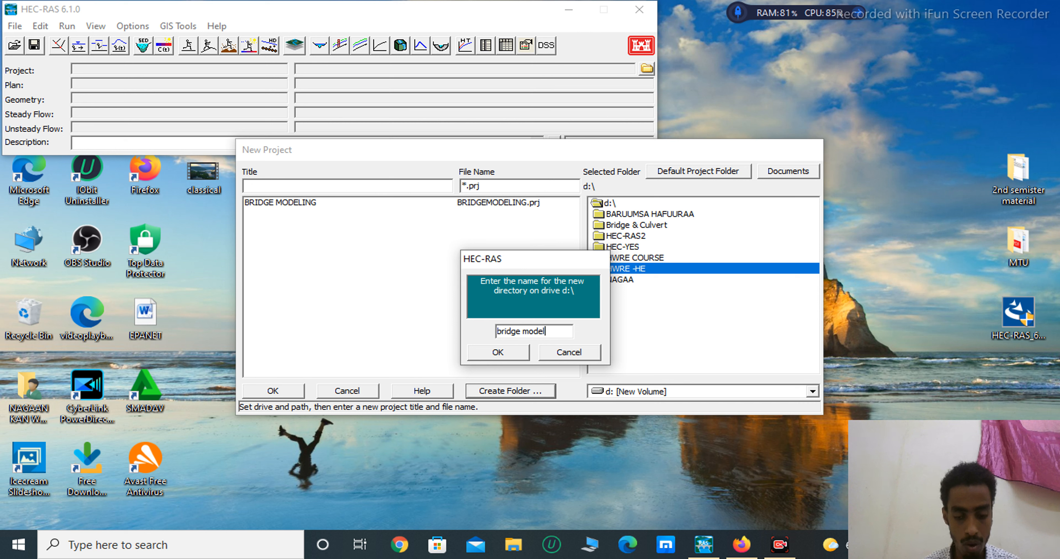
text(ing)
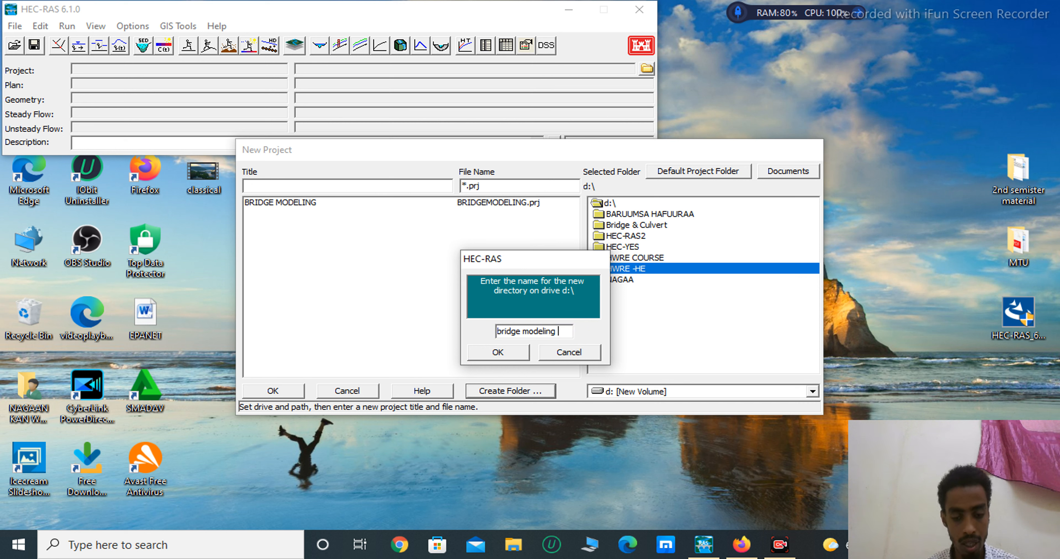
key(BackSpace)
key(BackSpace)
key(BackSpace)
key(BackSpace)
key(BackSpace)
key(BackSpace)
key(BackSpace)
key(BackSpace)
key(BackSpace)
key(BackSpace)
key(BackSpace)
key(BackSpace)
key(BackSpace)
key(BackSpace)
key(BackSpace)
key(BackSpace)
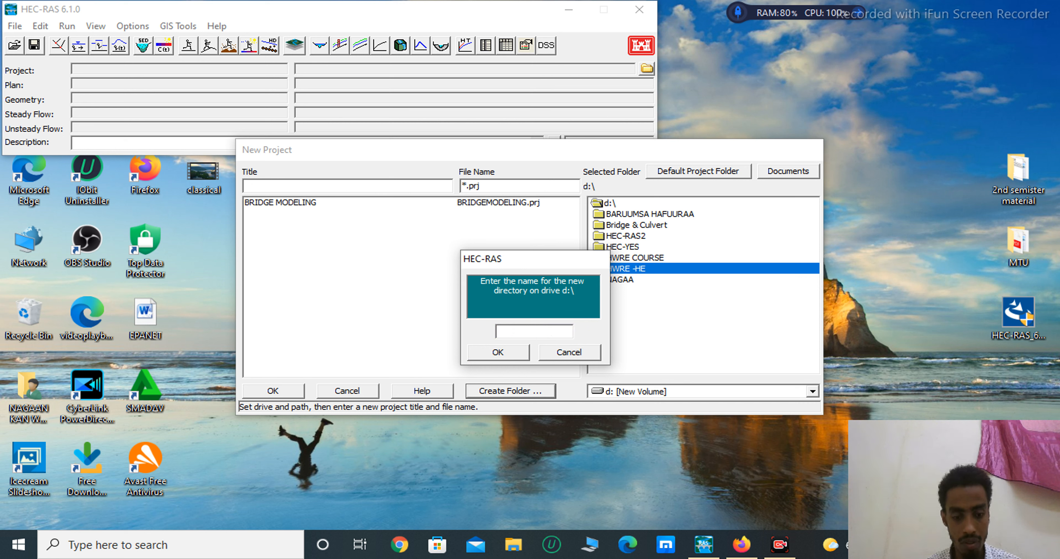
text(hecr)
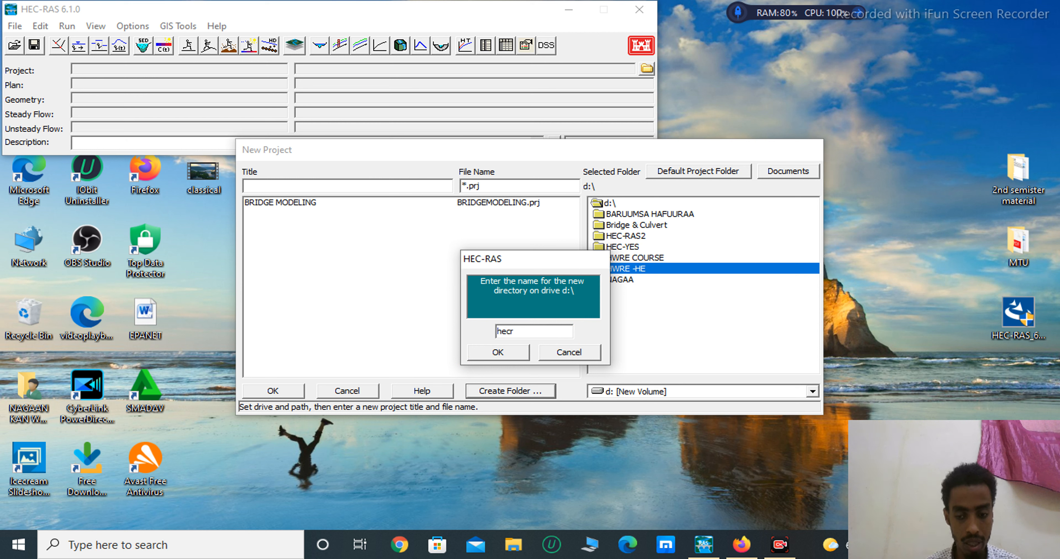
key(BackSpace)
key(BackSpace)
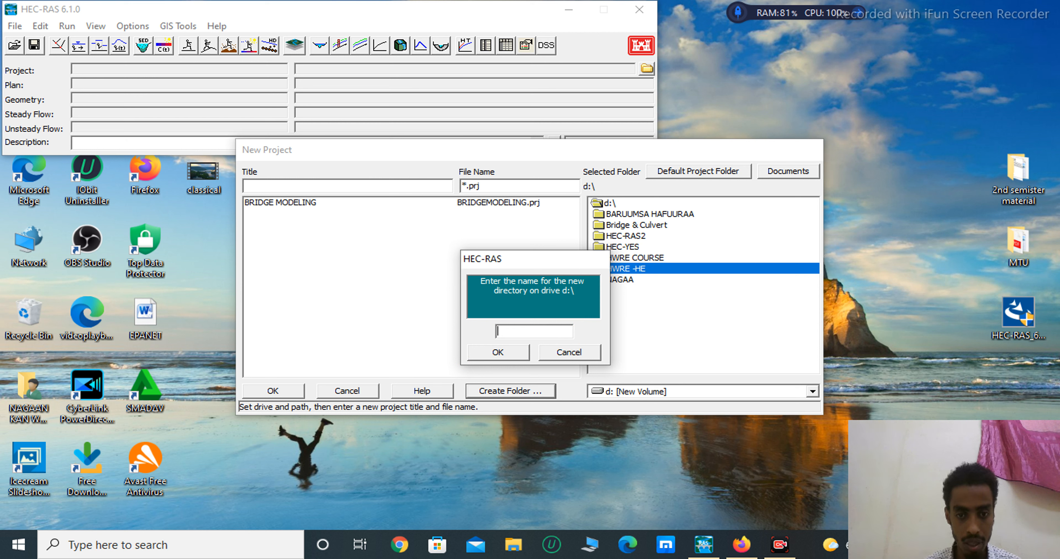
- Name the new folder "Hec-ras one" and create it on drive d:
text(Hec-)
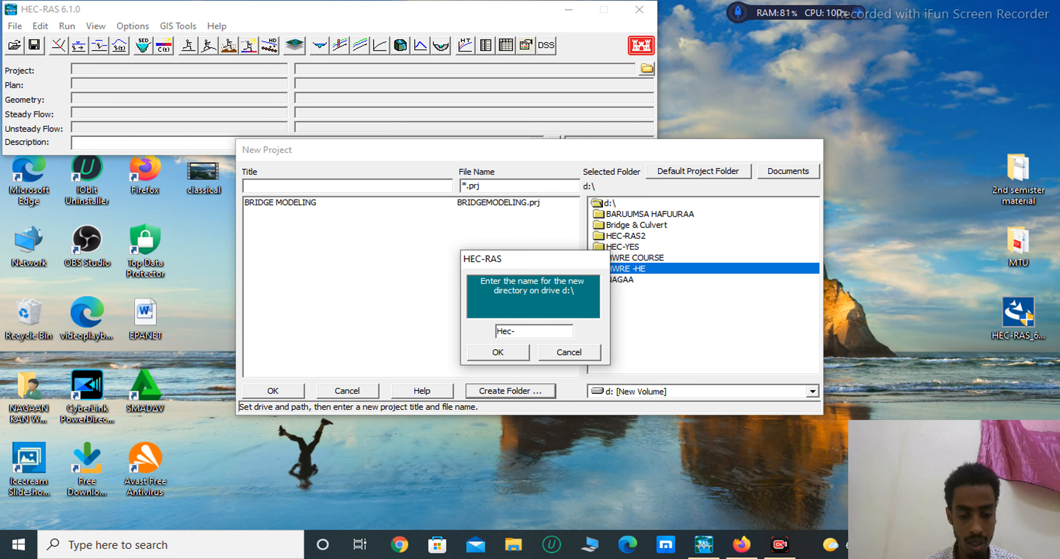
text(ras)
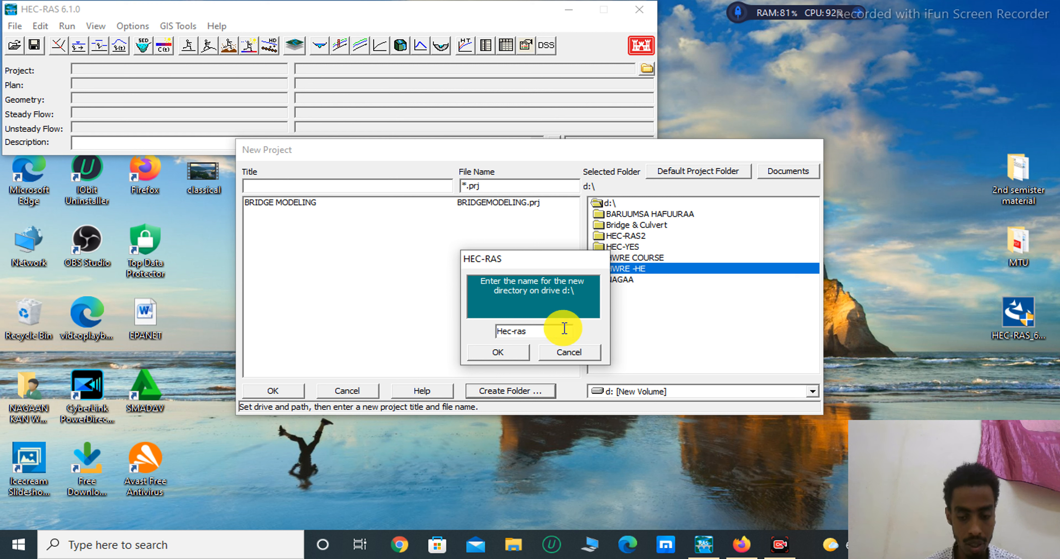
text(one)
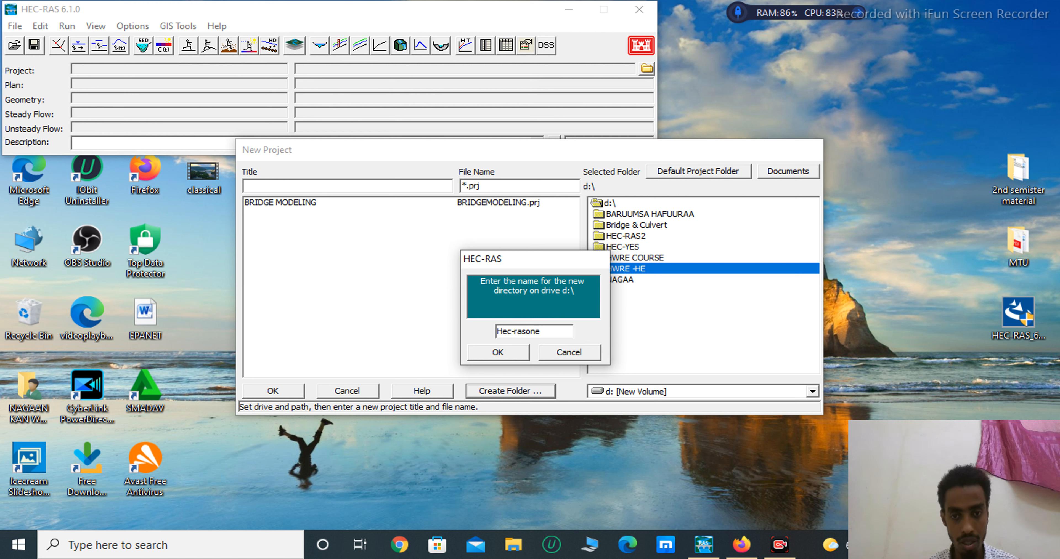
key(BackSpace)
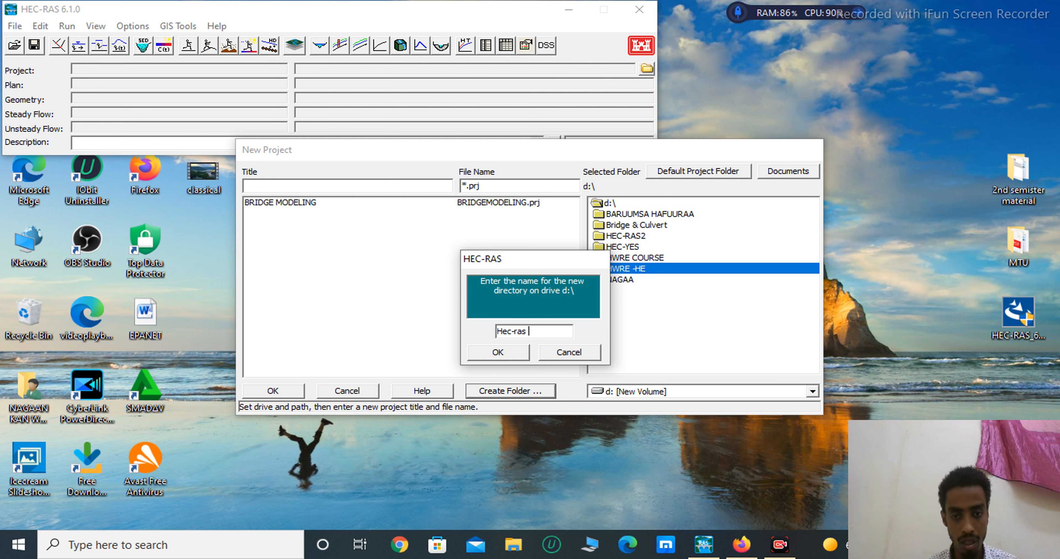
text(one)
click(494, 353)
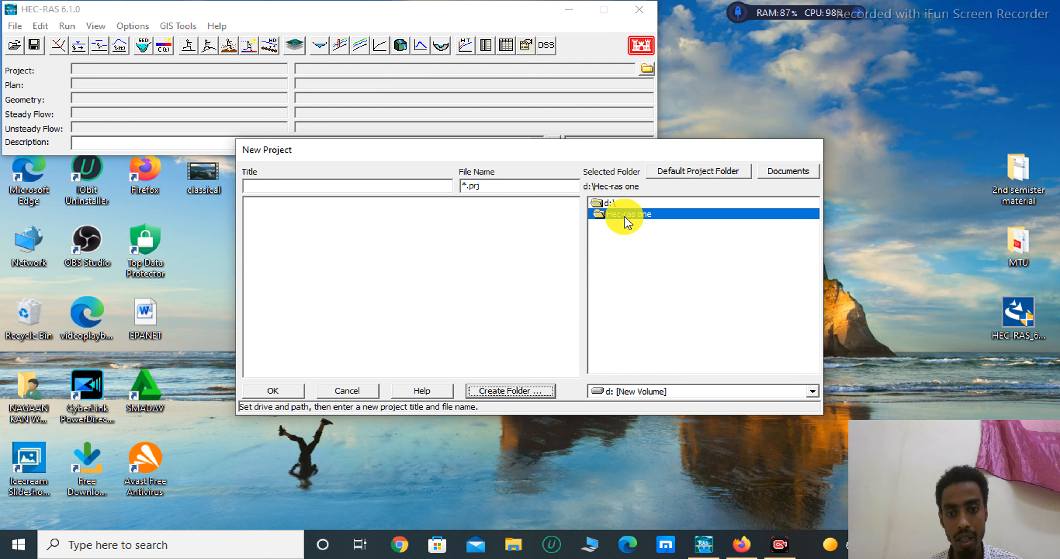
- Title the project "Bridge modeling using Hec-ras" and create it in the "Hec-ras one" folder with US Customary Units
click(315, 188)
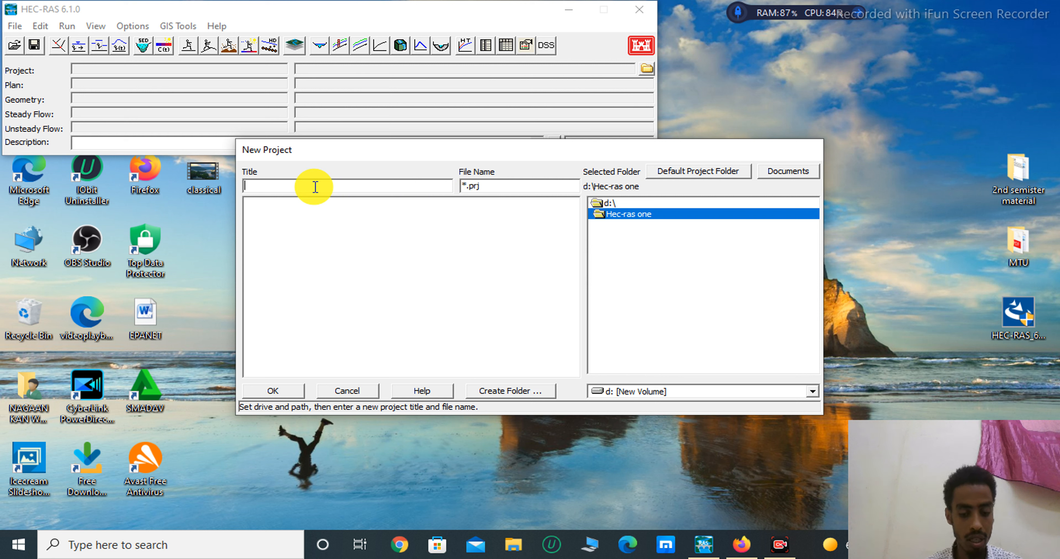
text(Bridge)
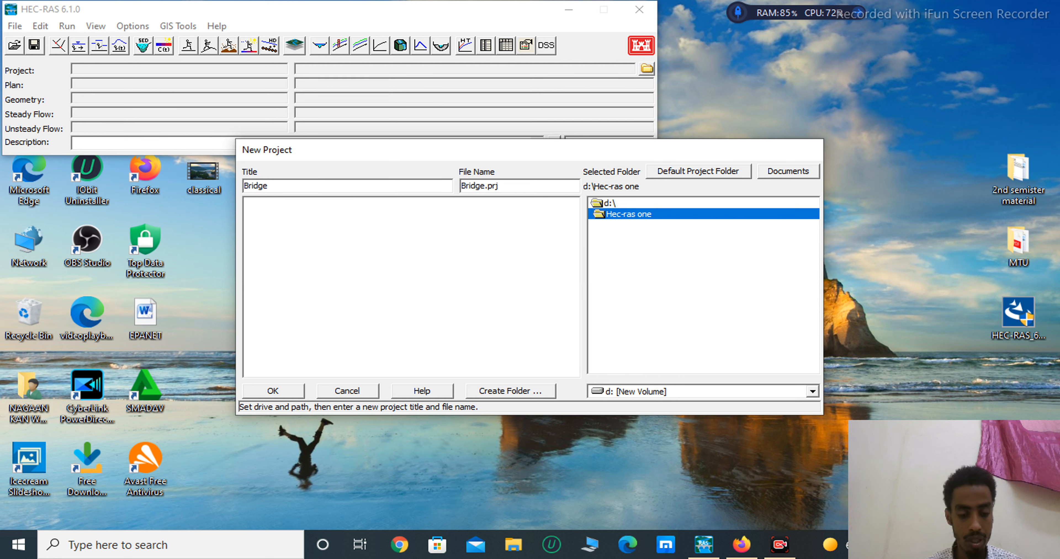
text( modeling)
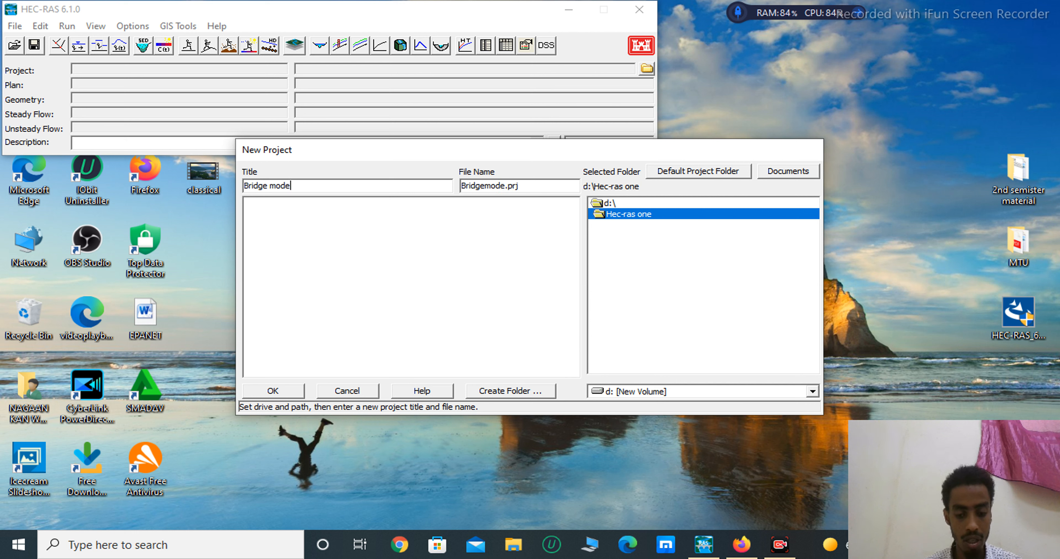
text( using )
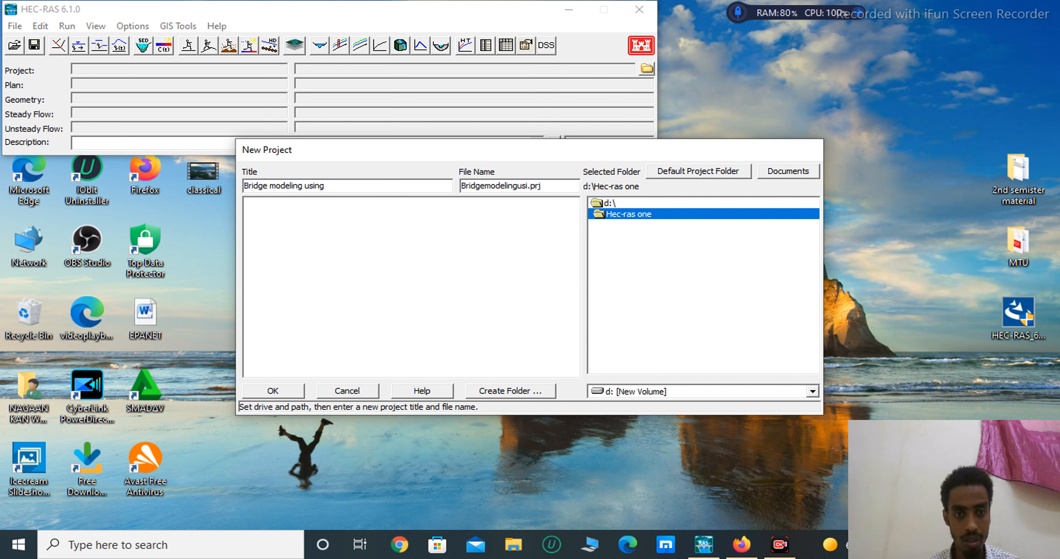
text(H)
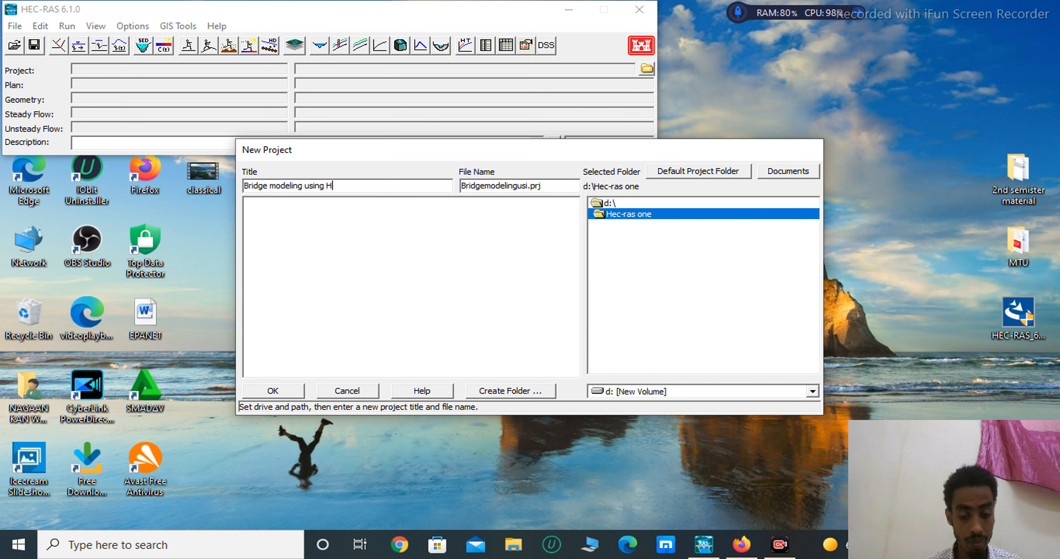
text(ec-ra)
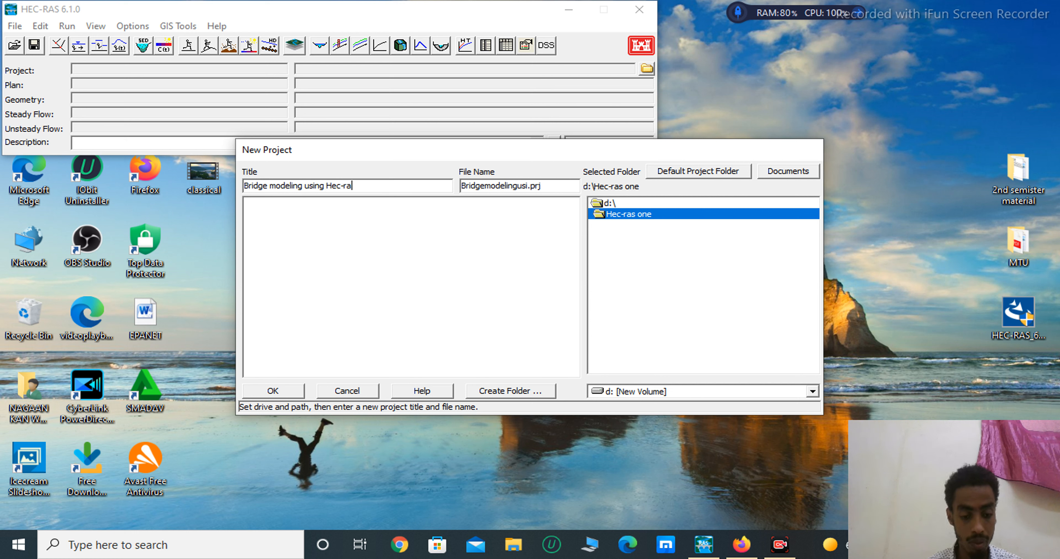
text(s)
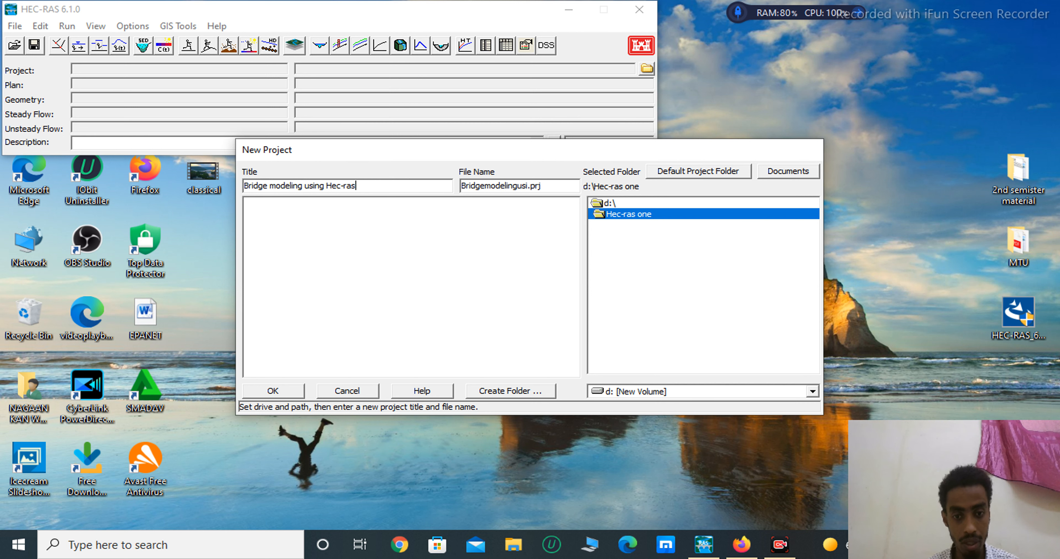
click(274, 391)
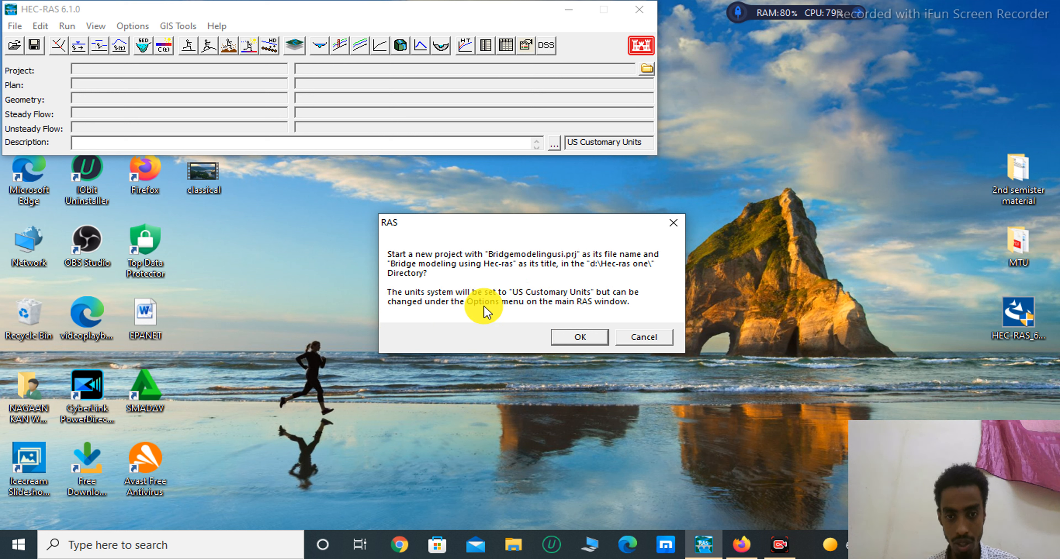
click(581, 338)
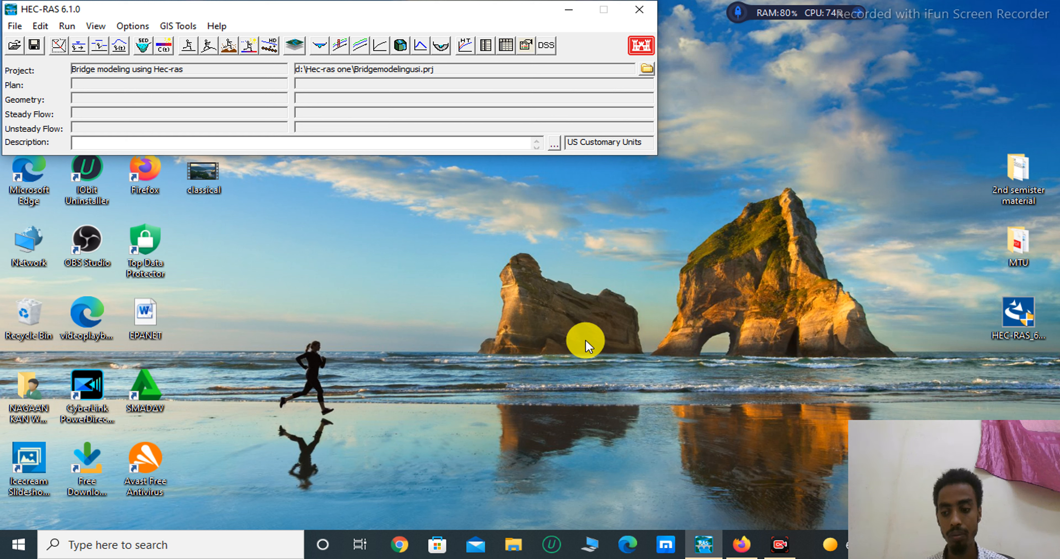
- Set the project's unit system to System International (Metric System) and save the project
click(134, 27)
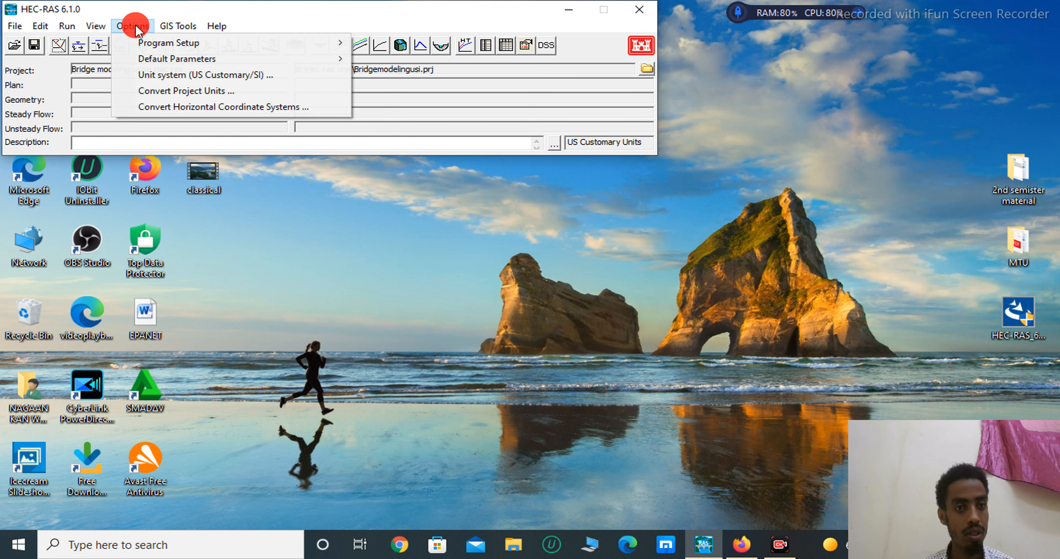
click(176, 76)
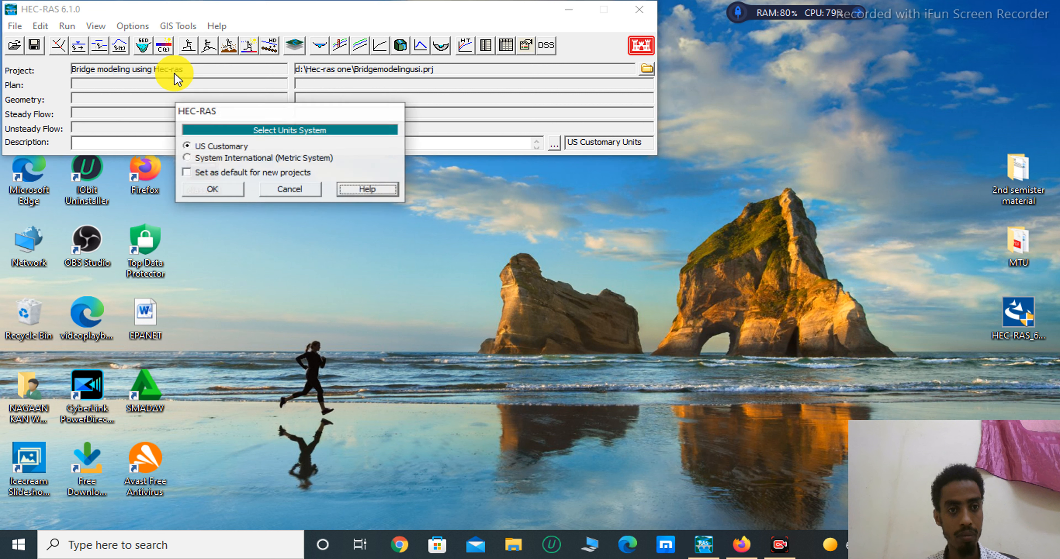
click(198, 158)
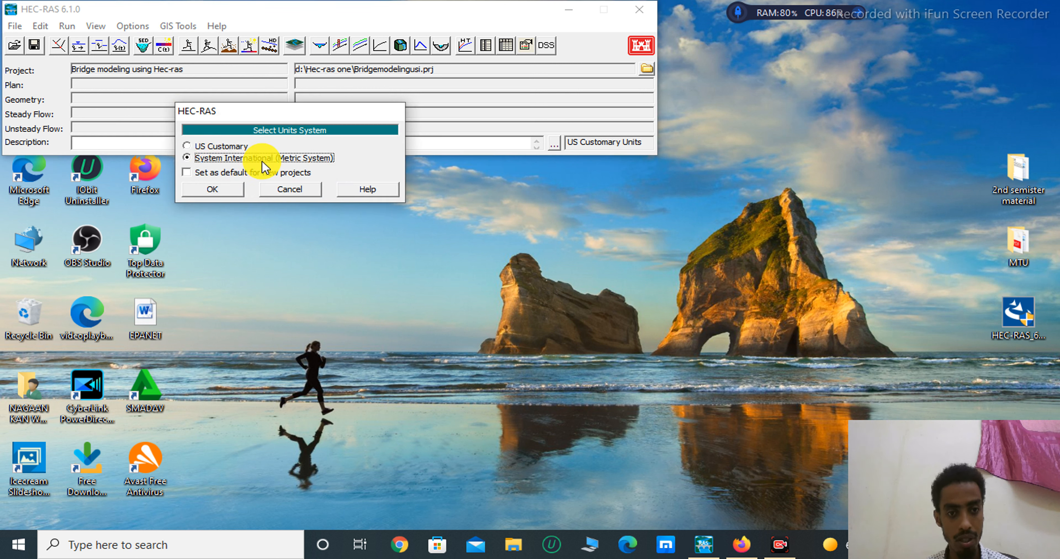
click(214, 192)
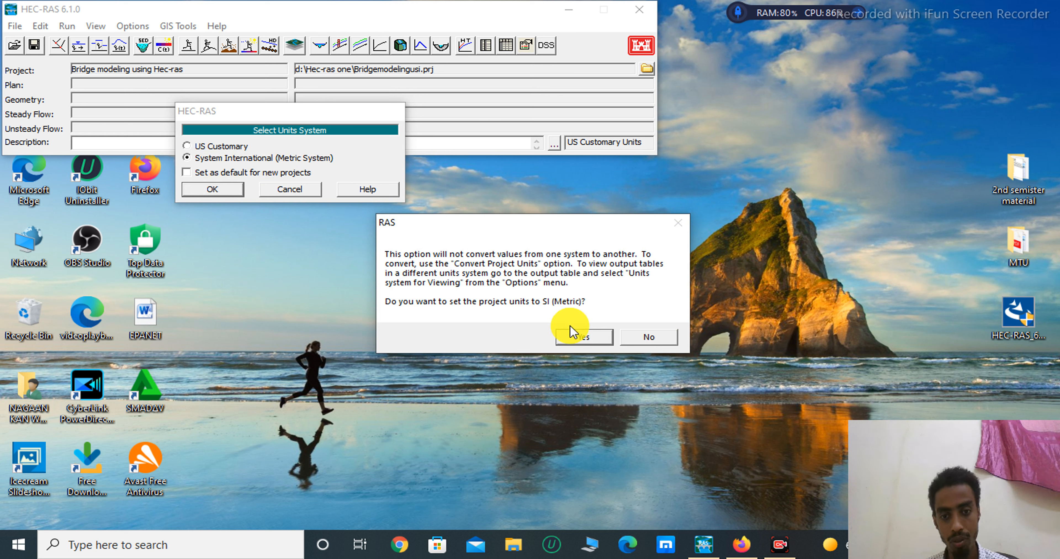
click(574, 338)
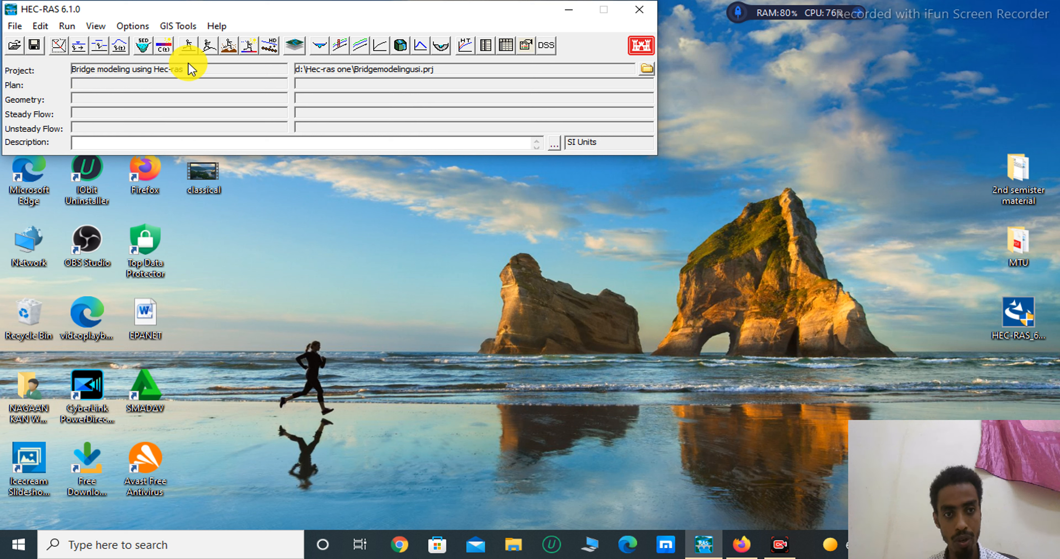
click(35, 45)
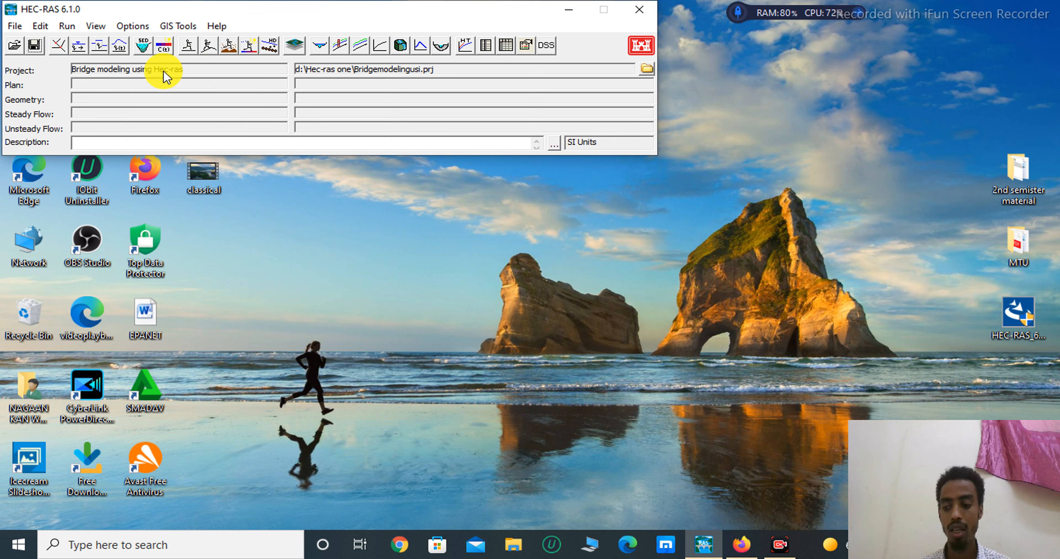
- Start saving the project's geometry data and create a folder named "Geometric Data one" under d:\Hec-ras one for it
click(60, 46)
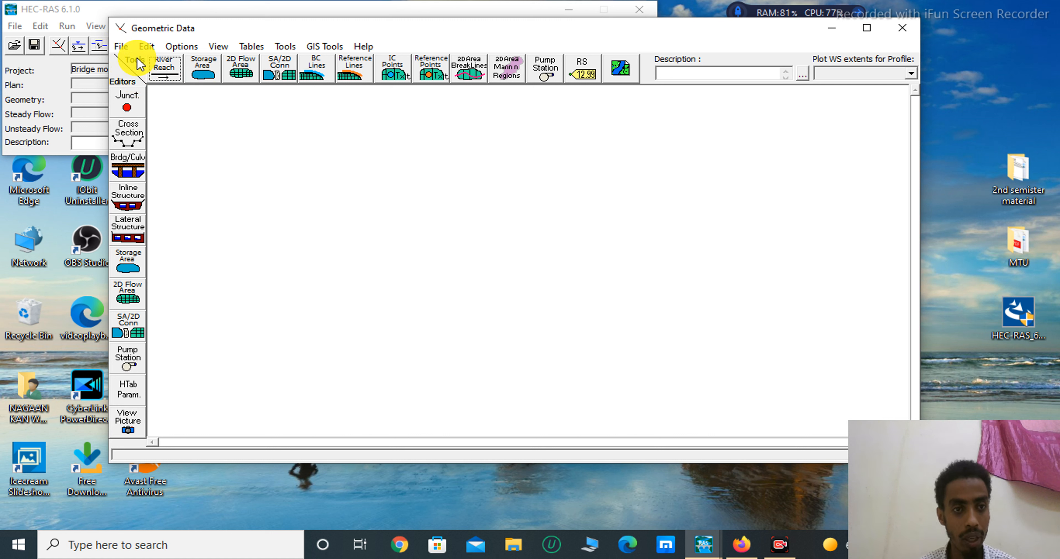
click(126, 46)
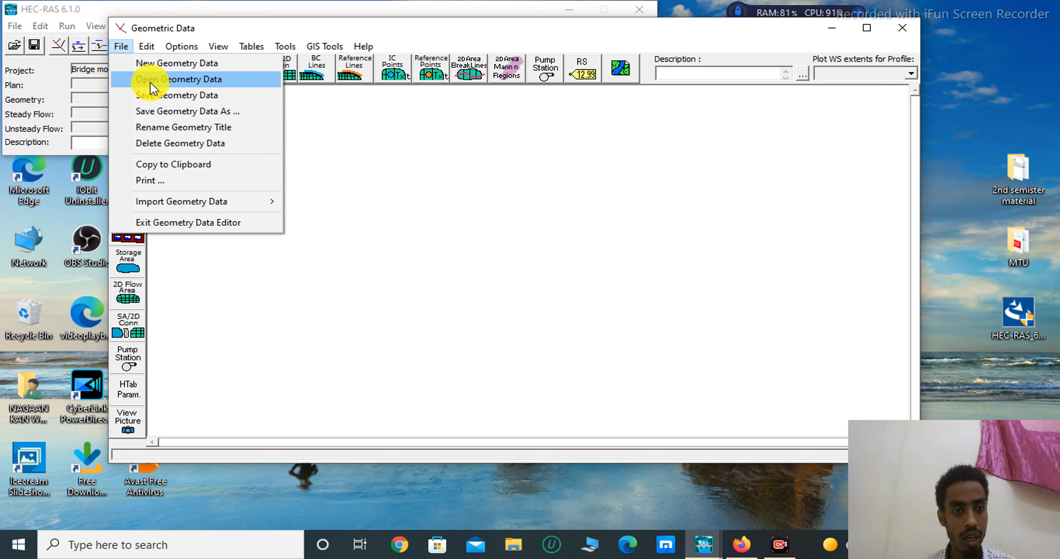
click(173, 99)
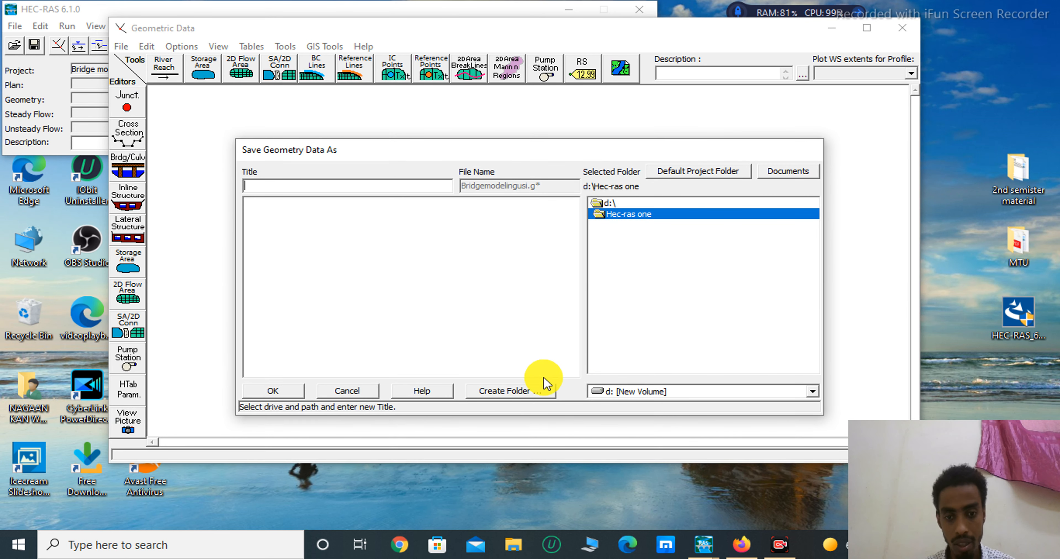
click(511, 394)
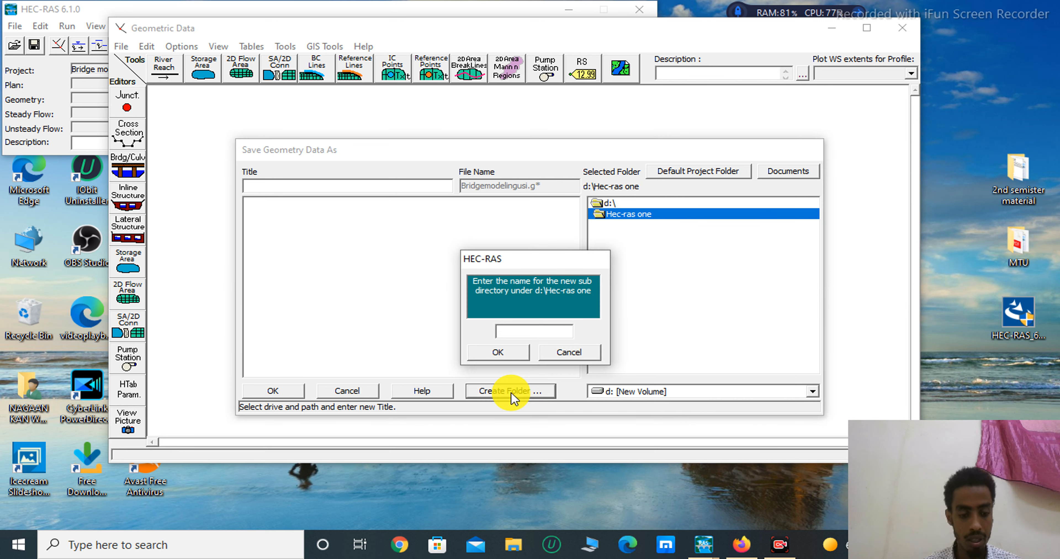
text(Geometric Data one)
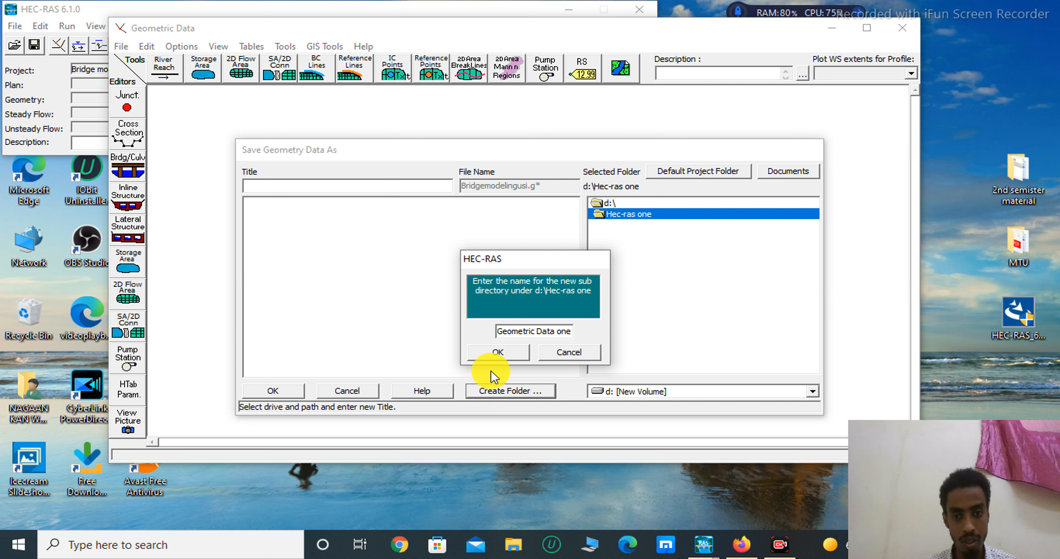
click(499, 353)
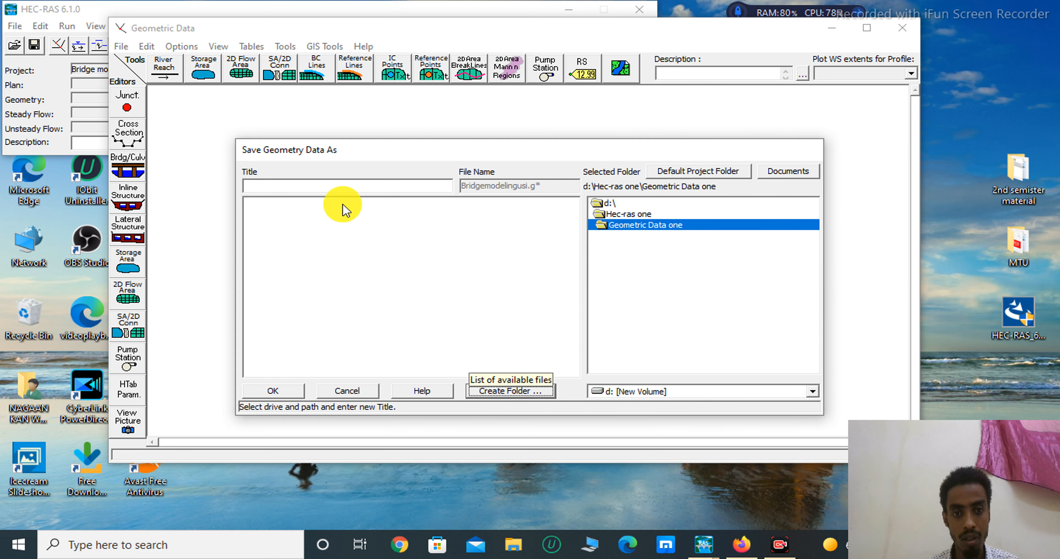
- Save the geometry with the title "Geometric data" in the new folder and check its file path in the main project window
click(282, 186)
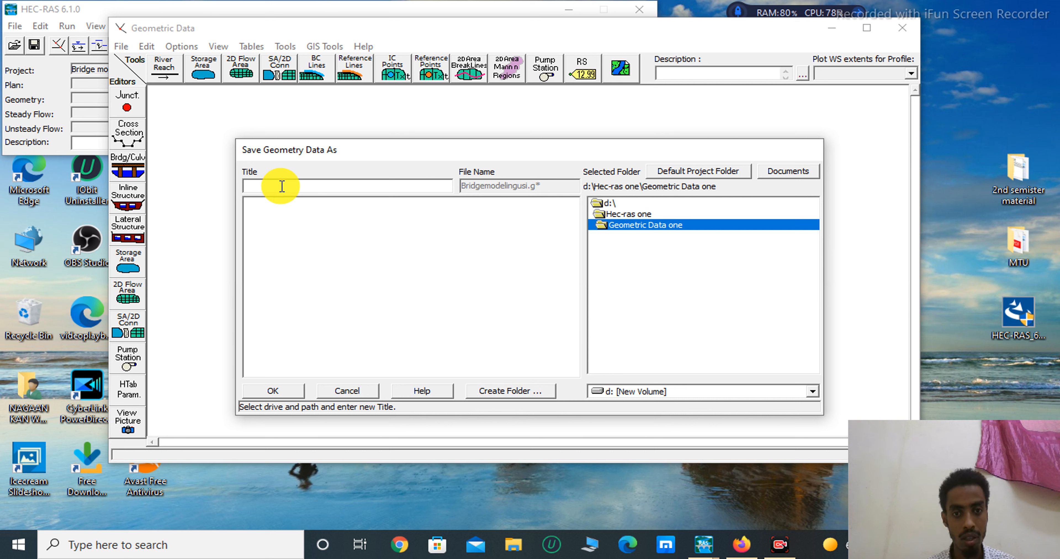
text(Geometric data)
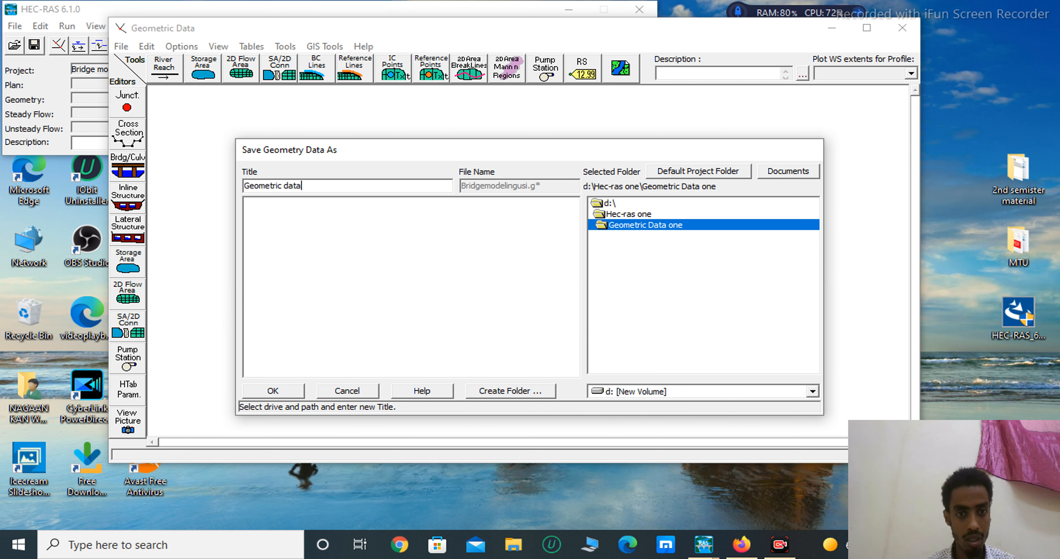
click(284, 388)
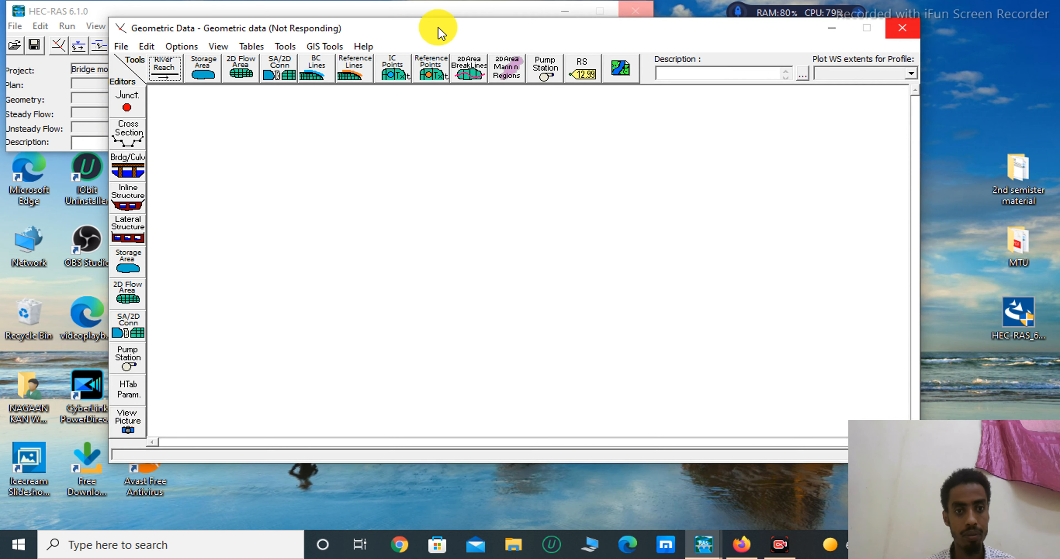
drag(441, 33, 481, 42)
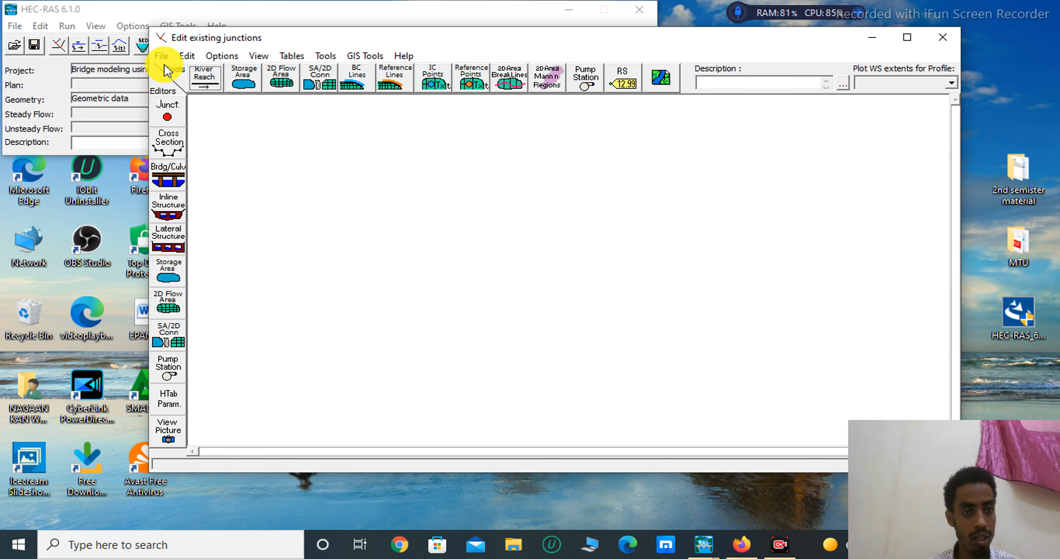
drag(375, 42, 422, 161)
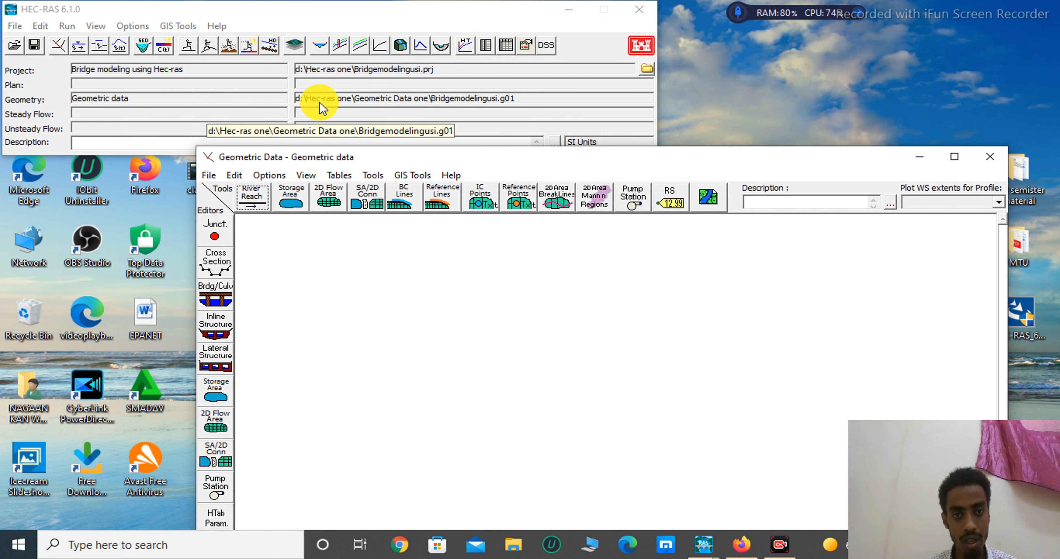
drag(417, 164, 315, 31)
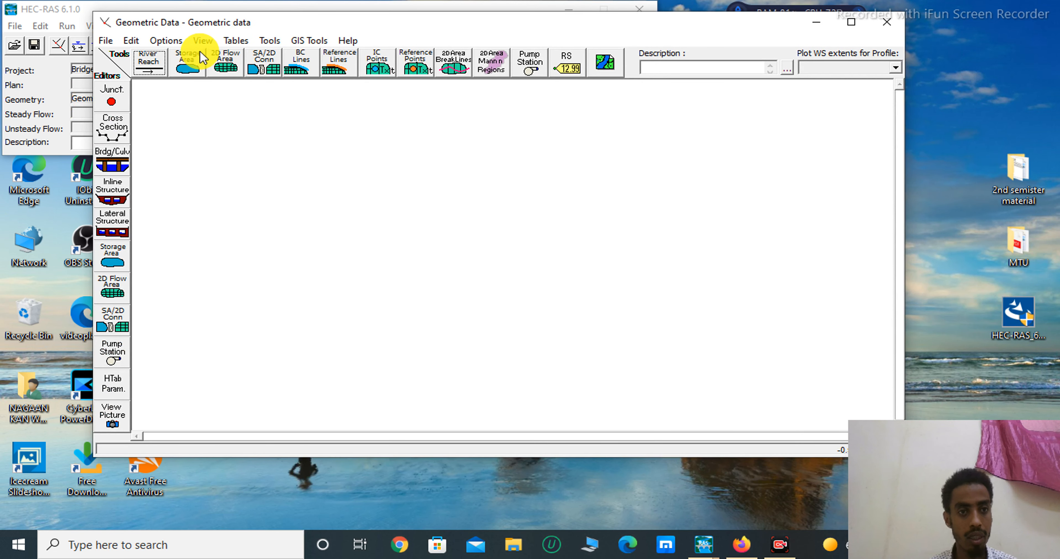
- View the empty cross section data editor for the geometry and close it
click(117, 133)
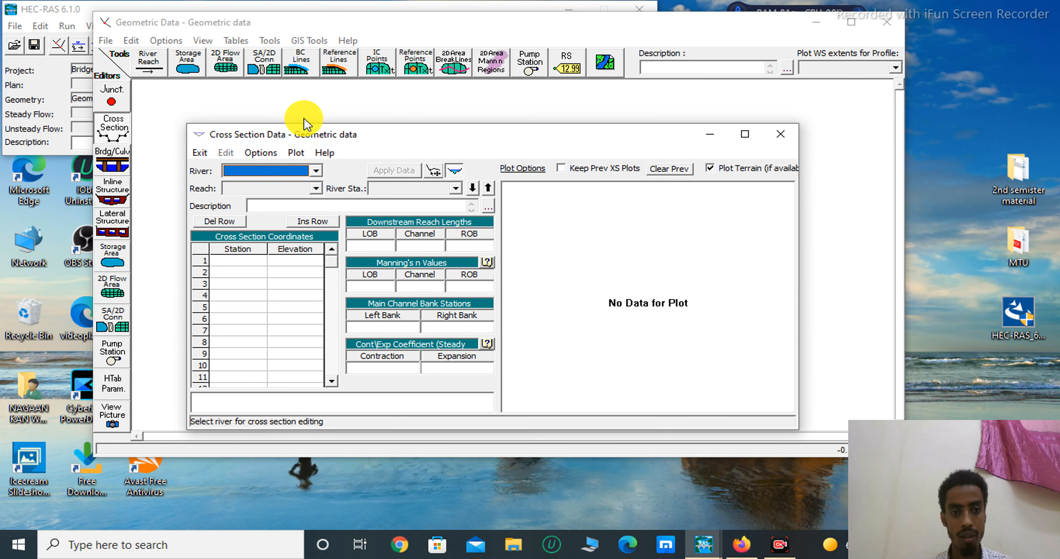
drag(462, 138, 456, 115)
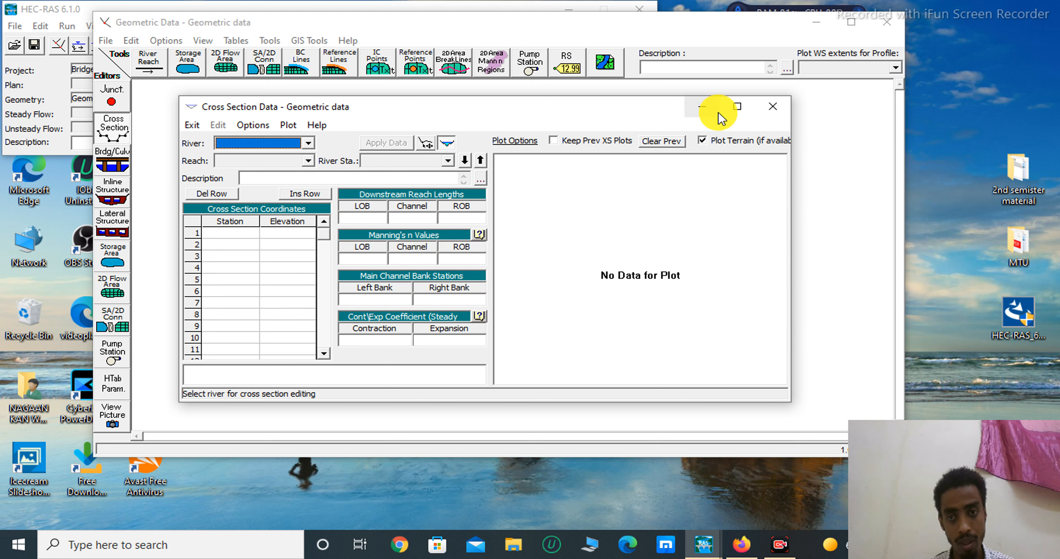
click(773, 107)
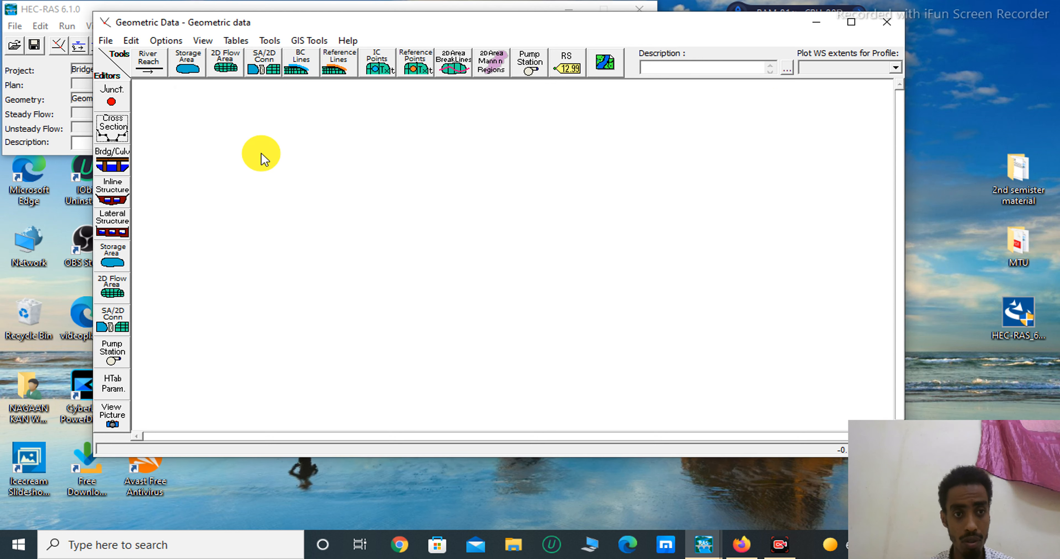
- Start a CSV format geometry import using HEC-RAS.csv from the d:\HEC-YES folder
click(108, 42)
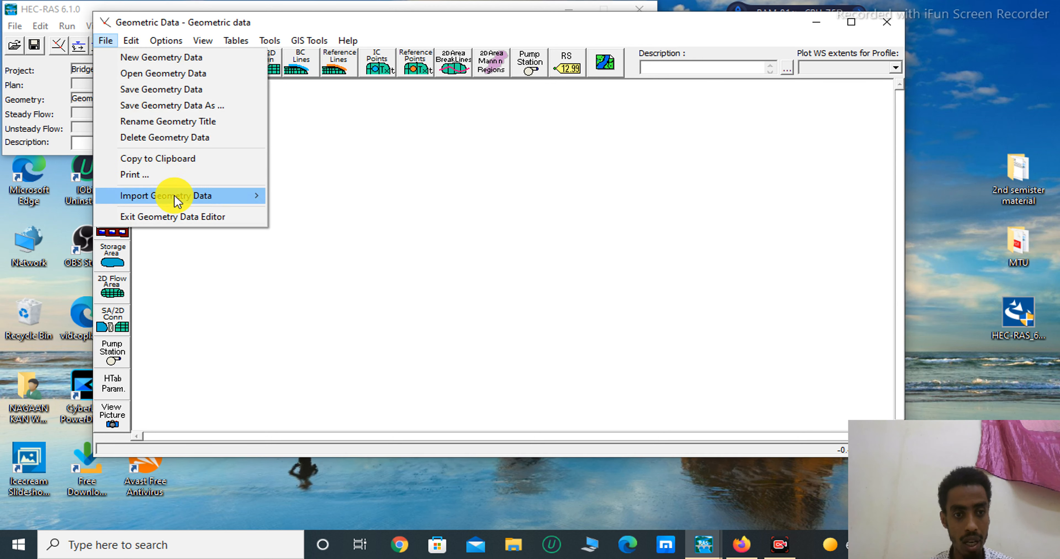
mouse_move(178, 203)
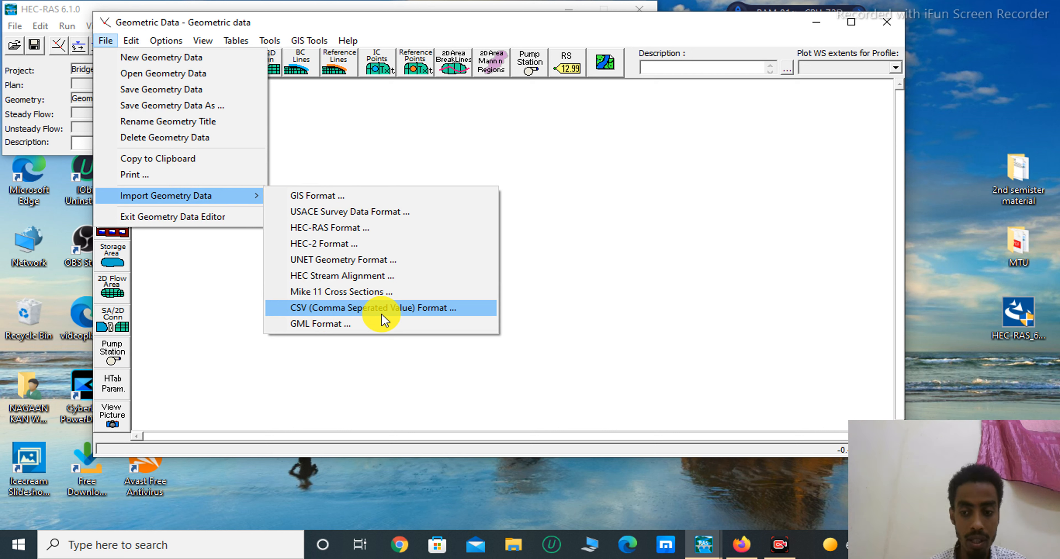
click(341, 309)
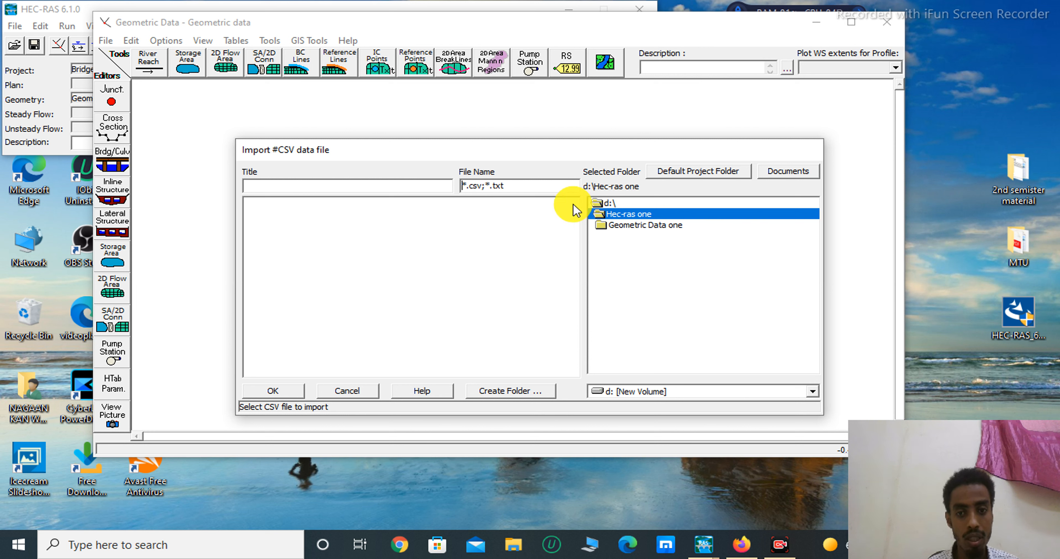
click(612, 201)
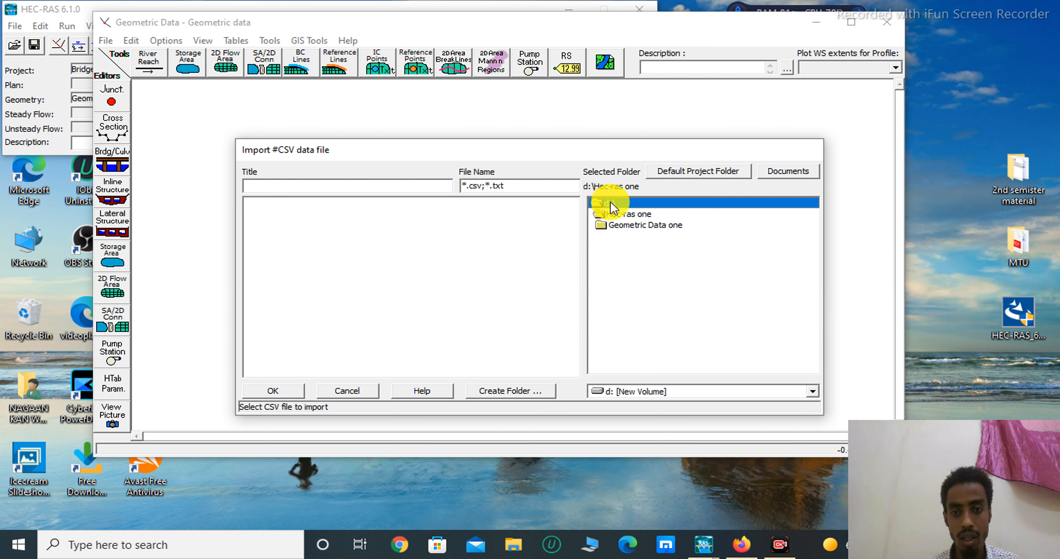
double_click(611, 202)
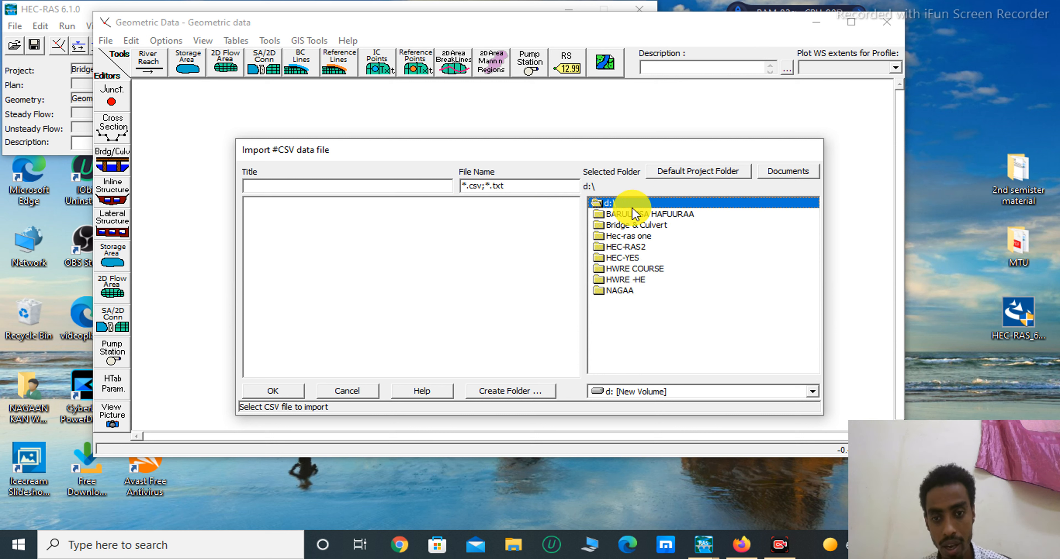
click(626, 258)
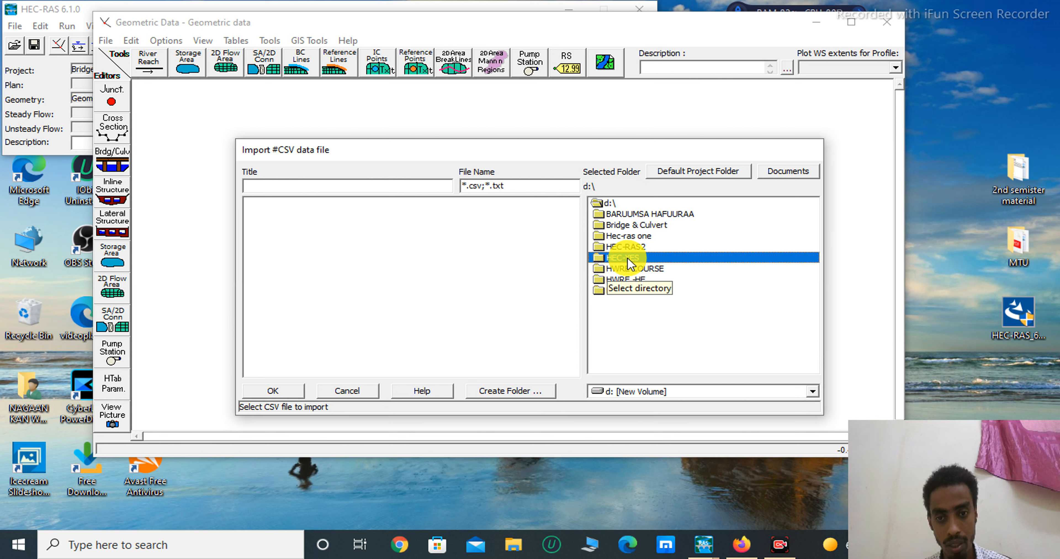
double_click(628, 259)
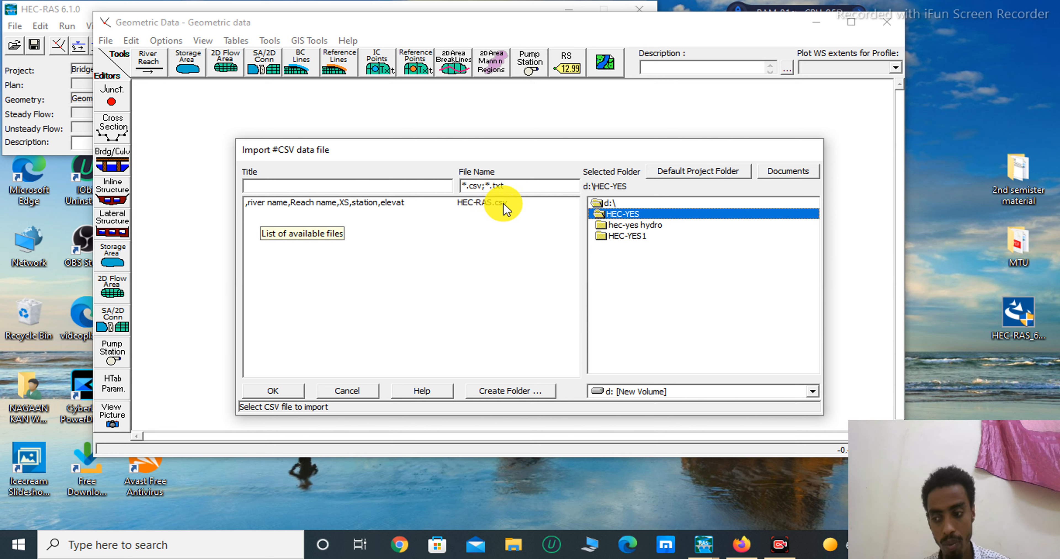
click(464, 203)
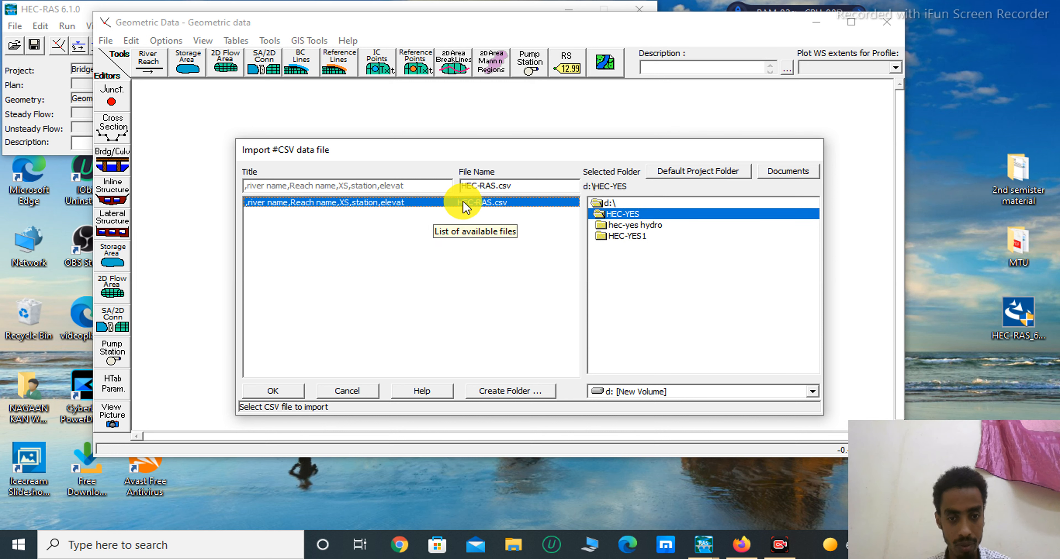
click(273, 394)
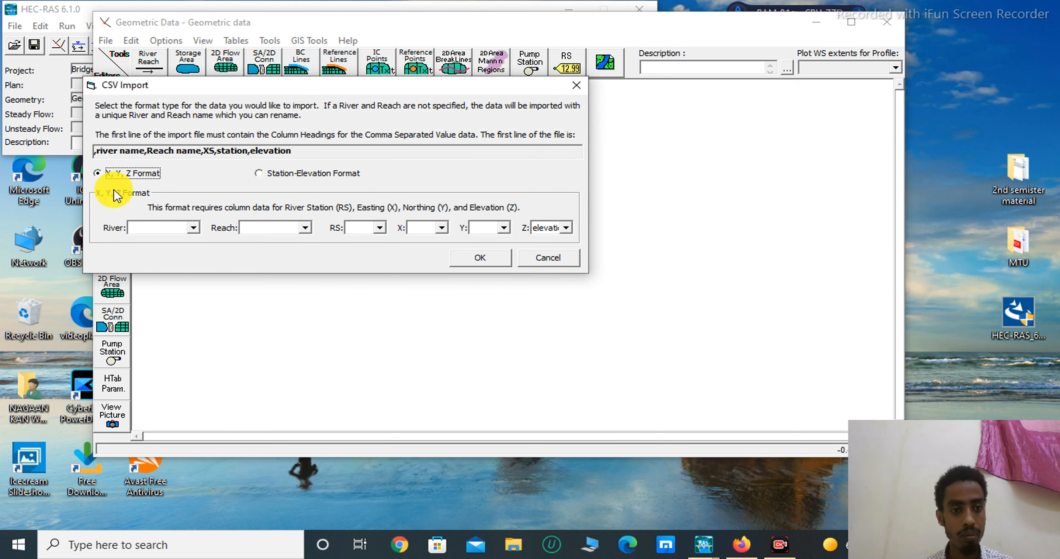
- Set the CSV import to Station-Elevation format, map River to river name, Reach to Reach name and RS to XS, and accept the mapping
click(259, 173)
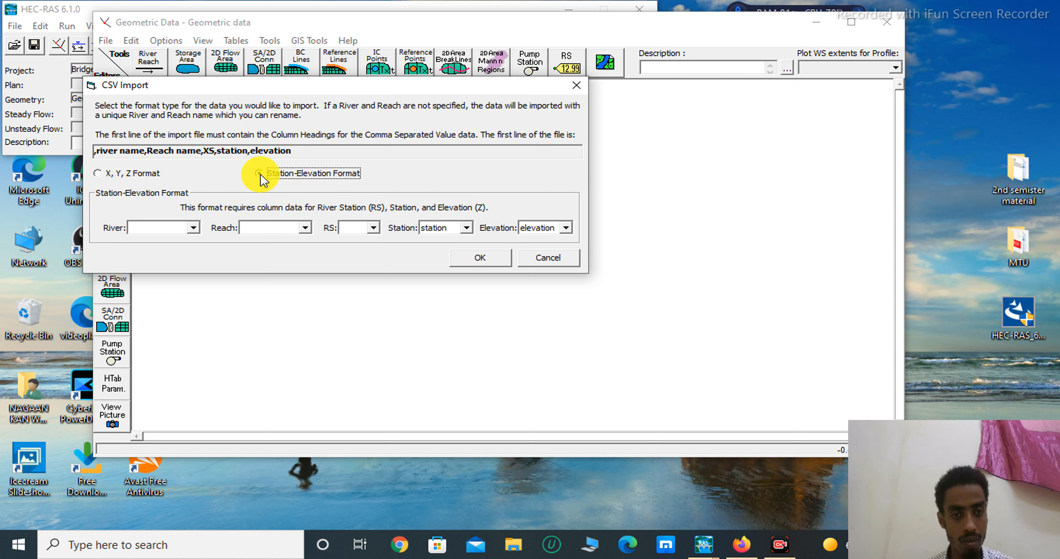
click(194, 229)
click(171, 244)
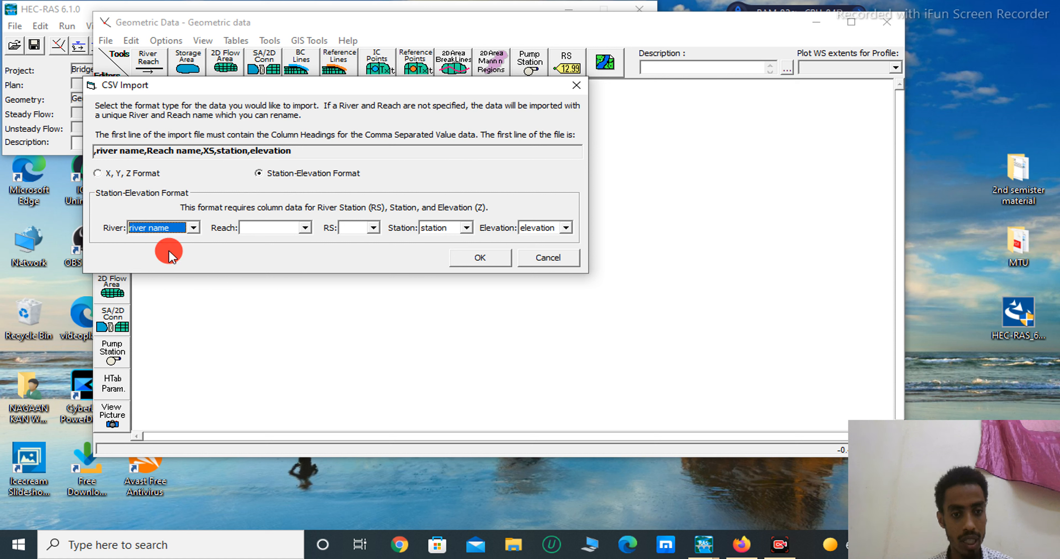
click(306, 228)
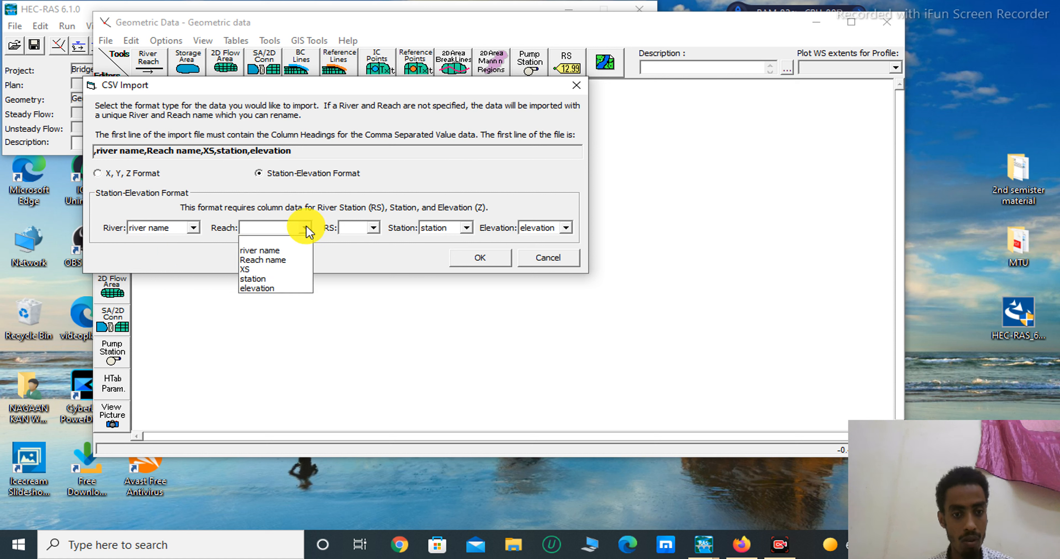
click(284, 260)
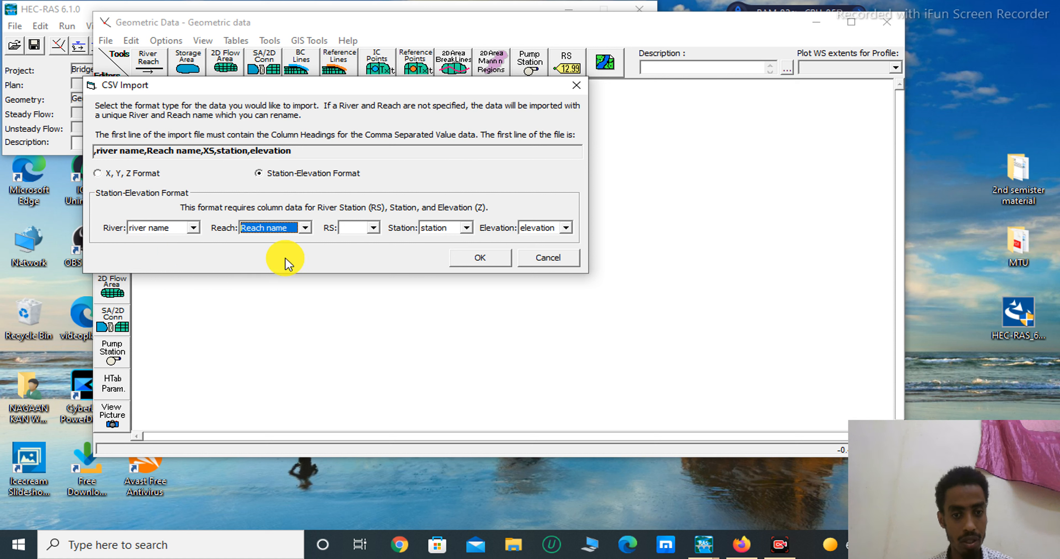
click(372, 228)
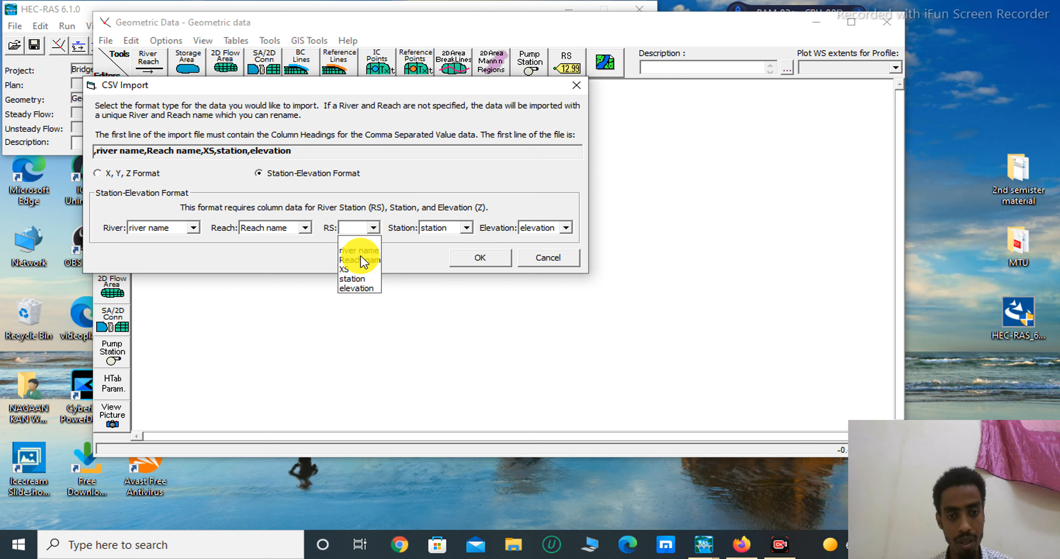
click(356, 269)
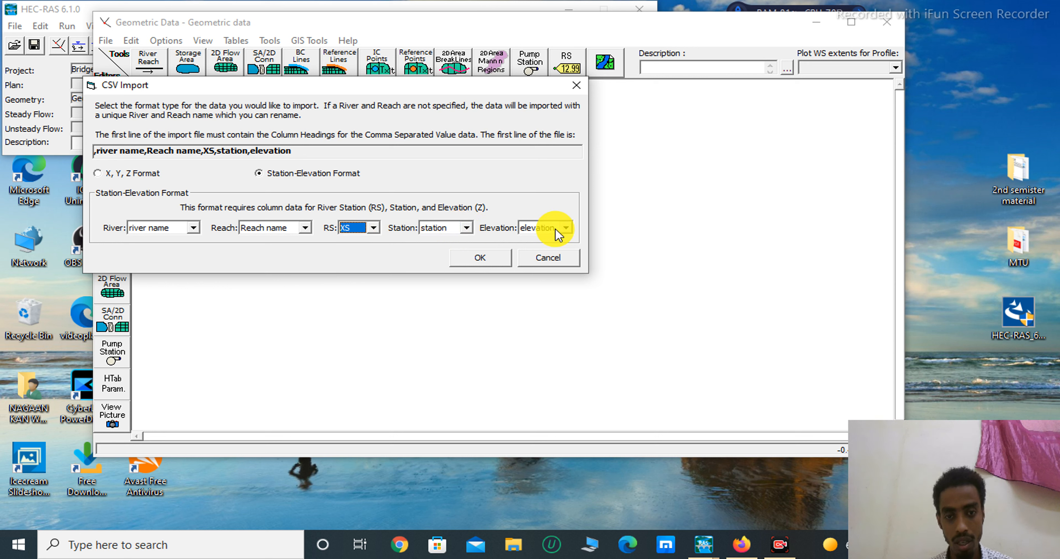
click(482, 258)
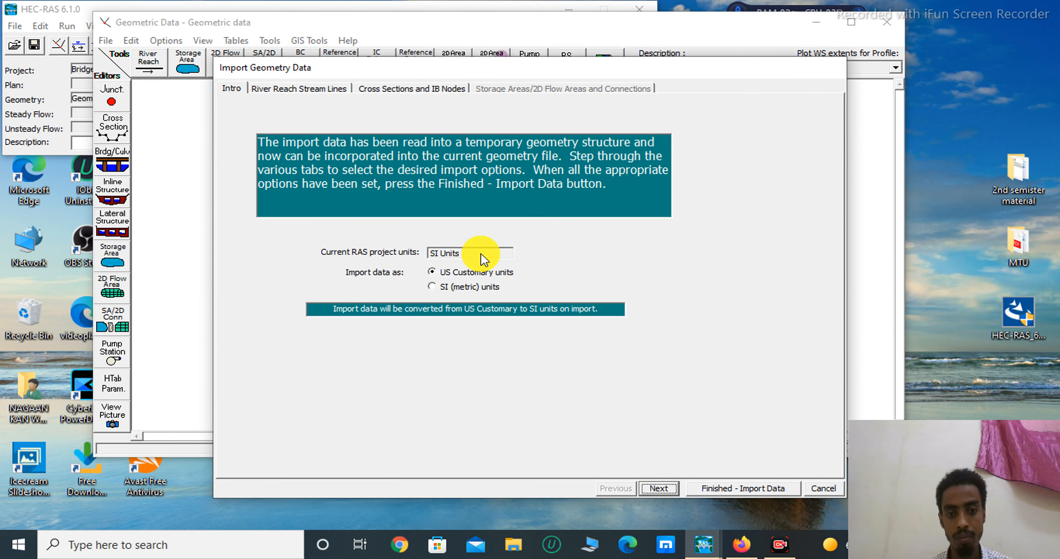
- Import the geometry as SI (metric) units with stream lines included for the Bako-tepi reach and finish the import
click(436, 288)
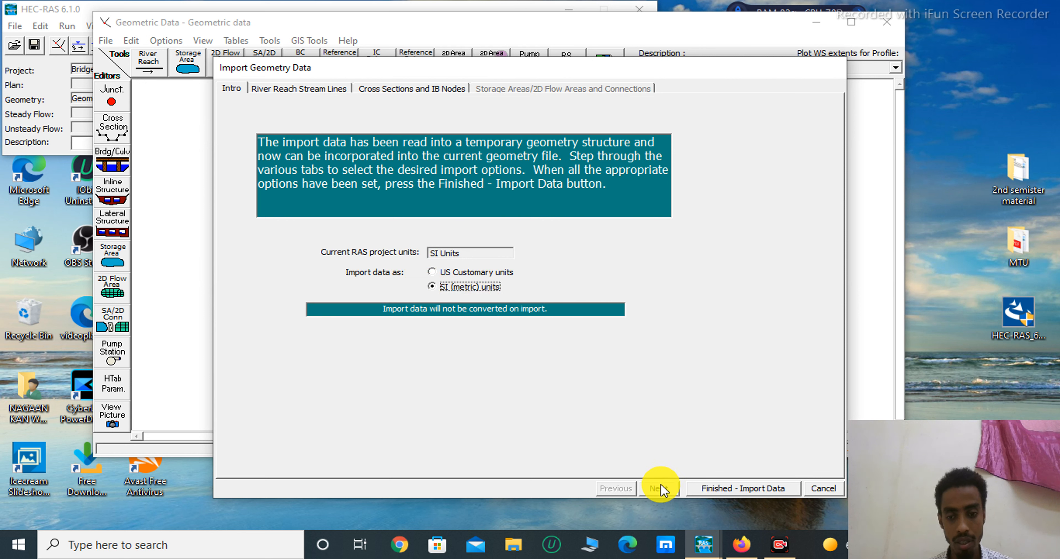
click(300, 89)
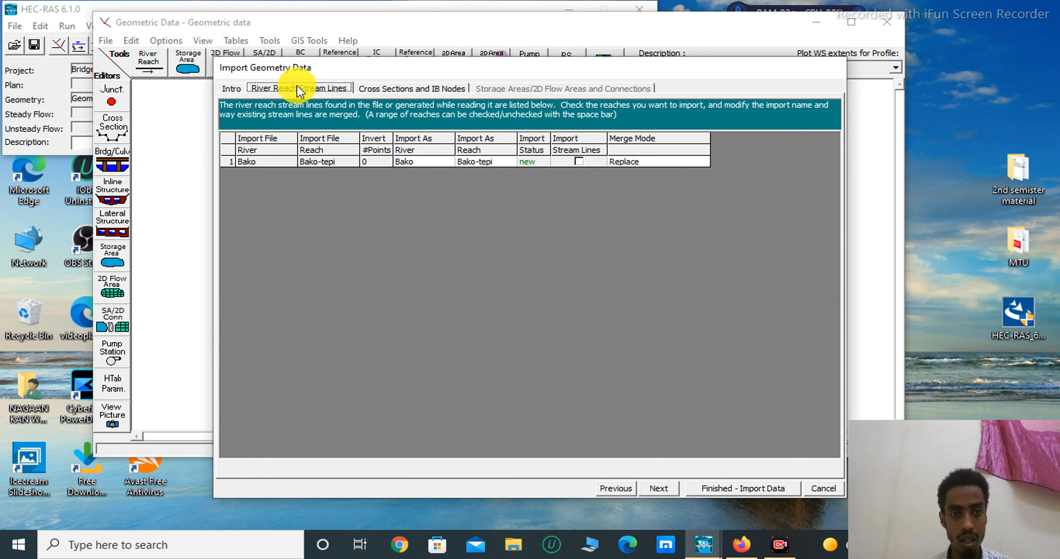
click(230, 90)
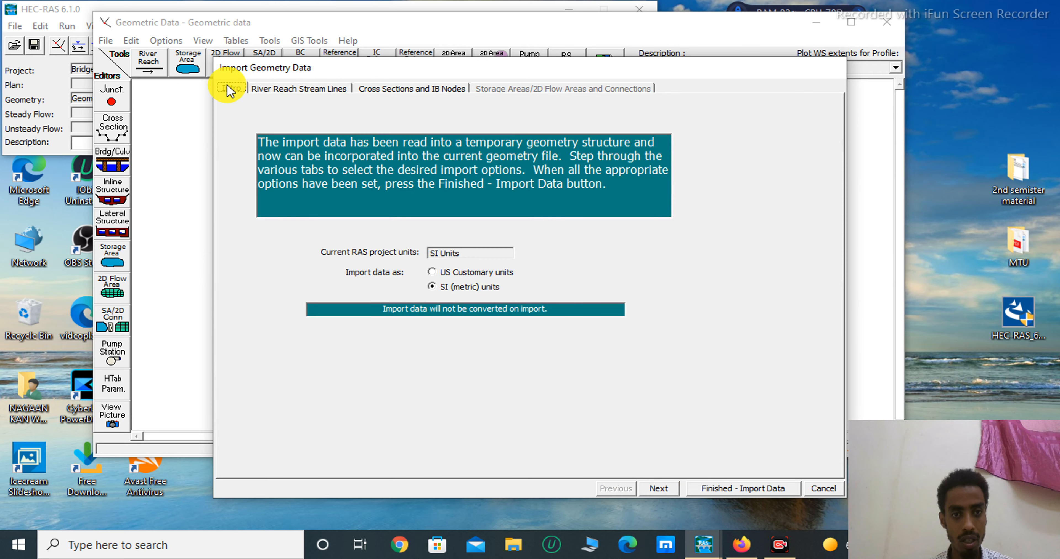
click(273, 89)
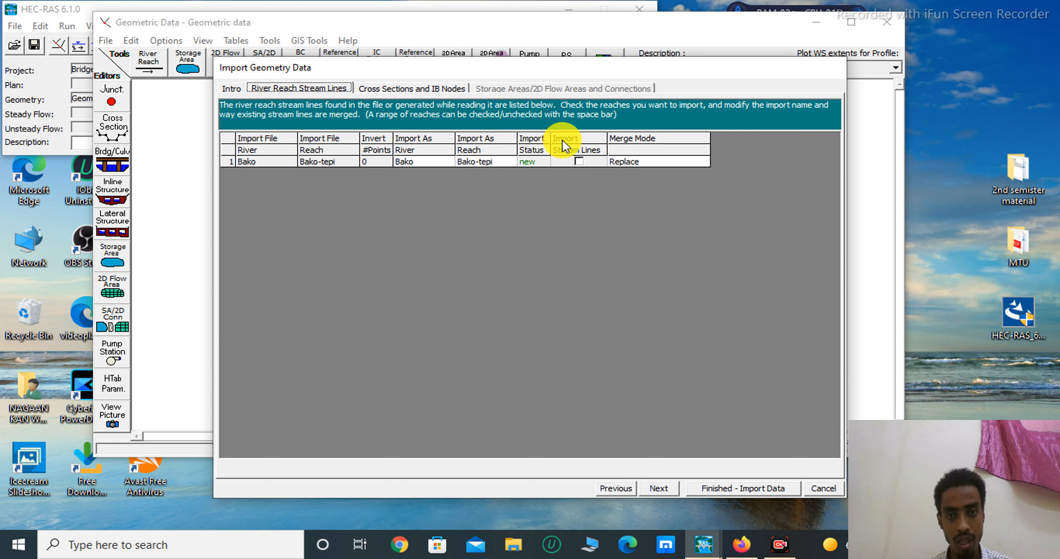
click(579, 161)
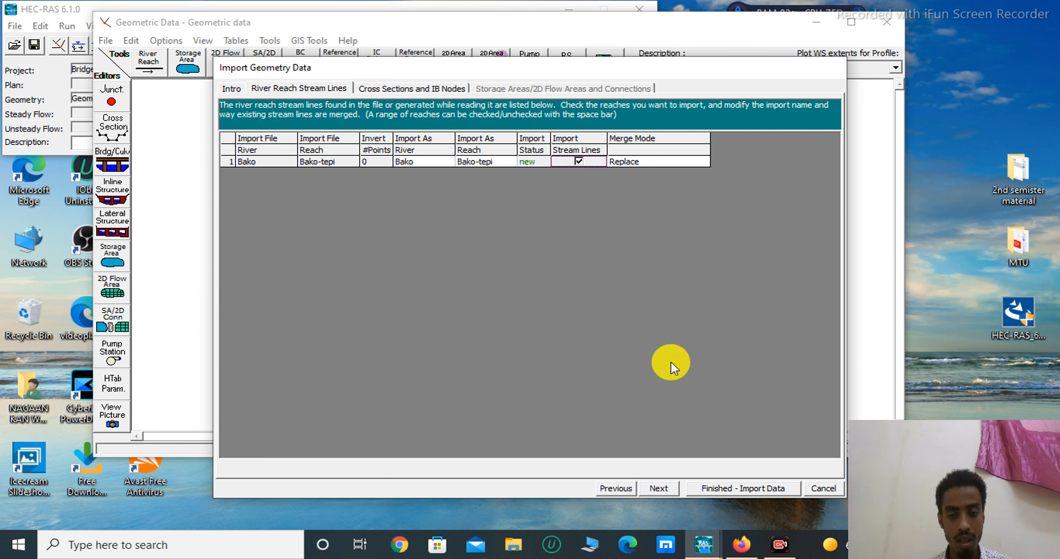
click(663, 489)
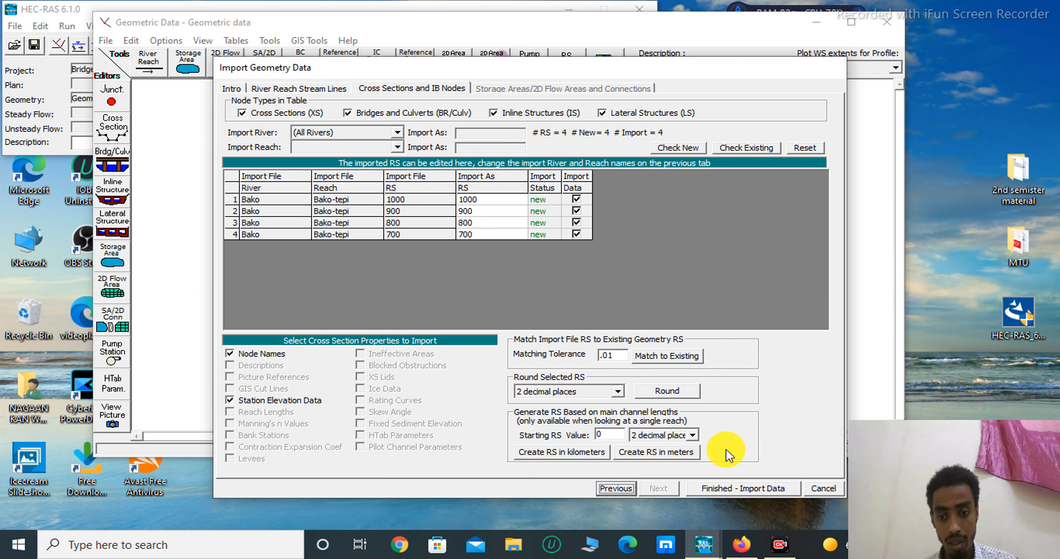
click(735, 492)
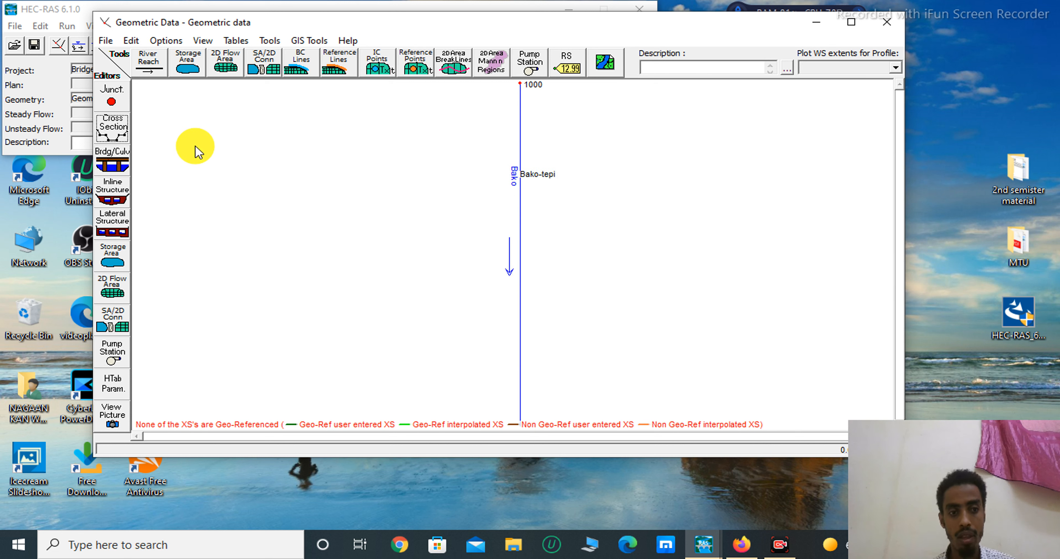
- Examine the imported cross sections of the Bako-tepi reach at river stations 1000, 900, 800 and 700, and close the cross section editor
click(116, 128)
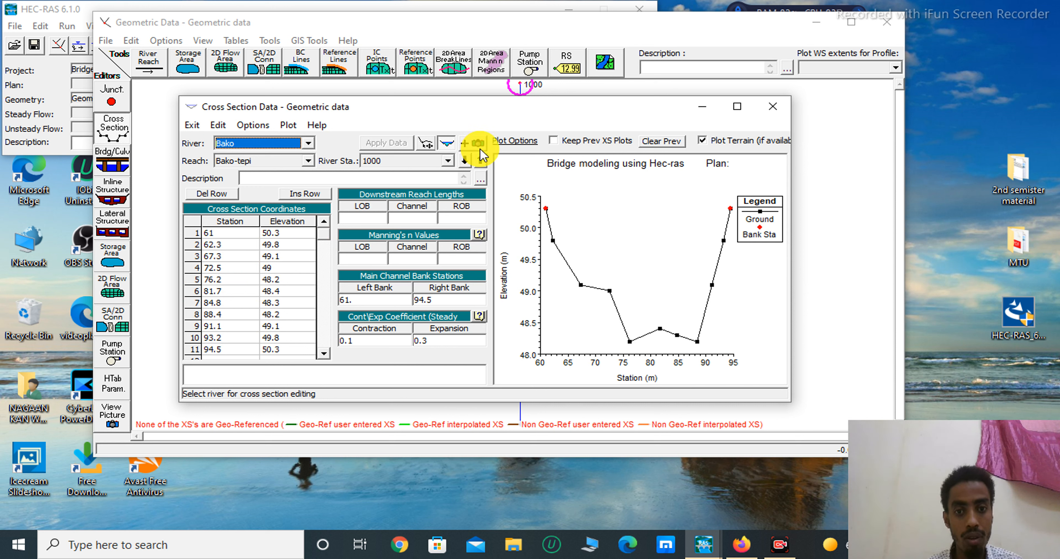
click(464, 161)
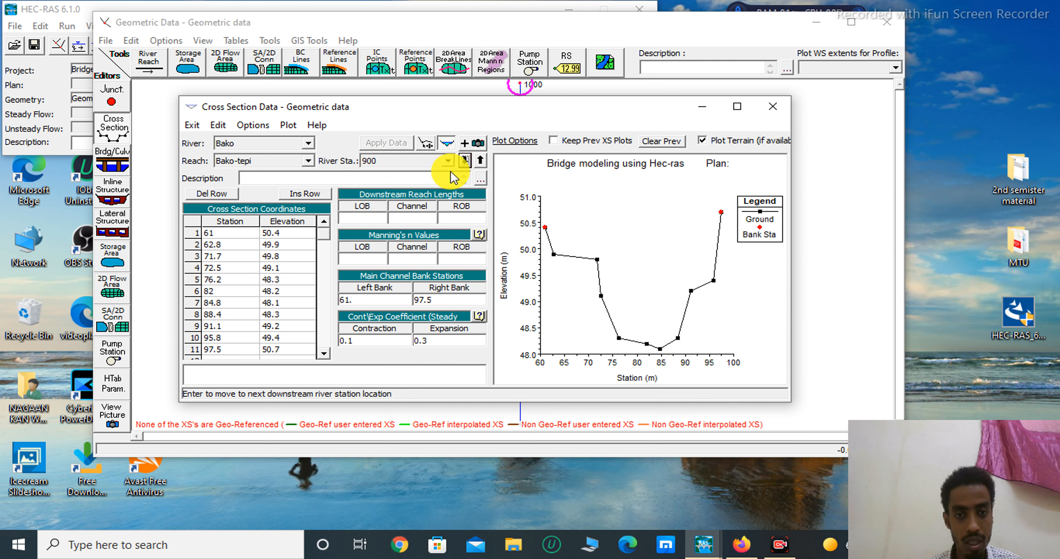
click(464, 162)
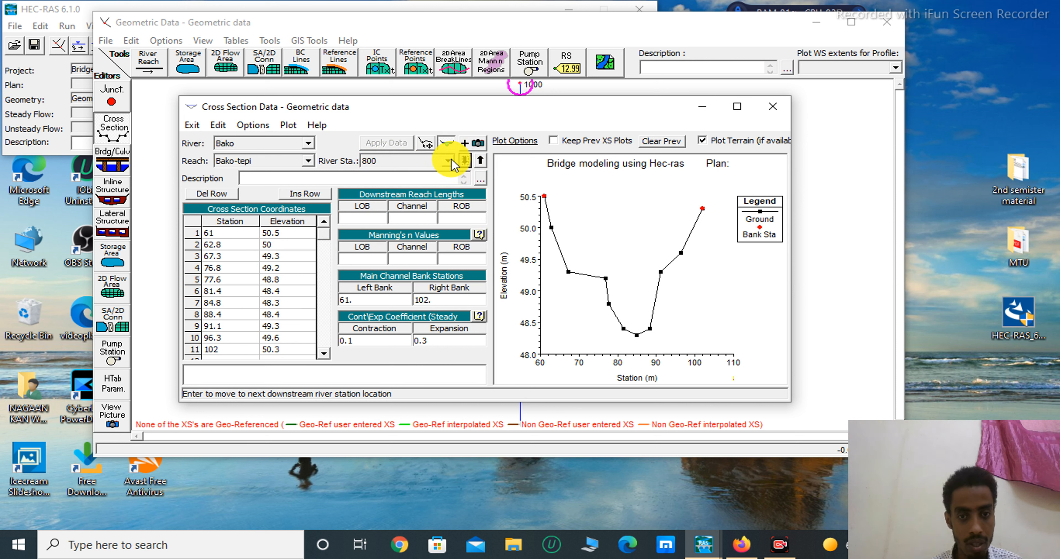
click(464, 160)
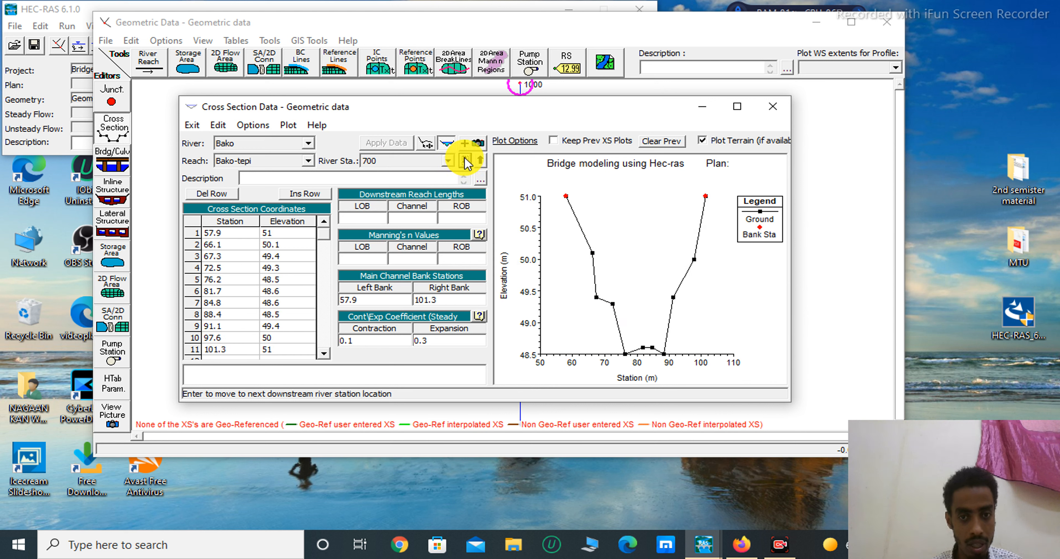
click(477, 163)
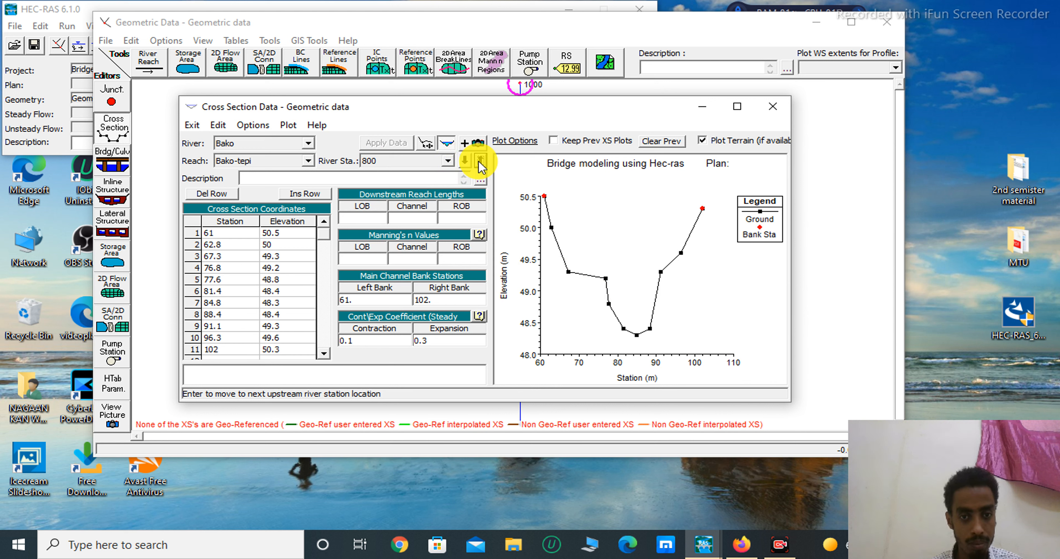
click(479, 162)
click(479, 162)
click(480, 162)
click(480, 162)
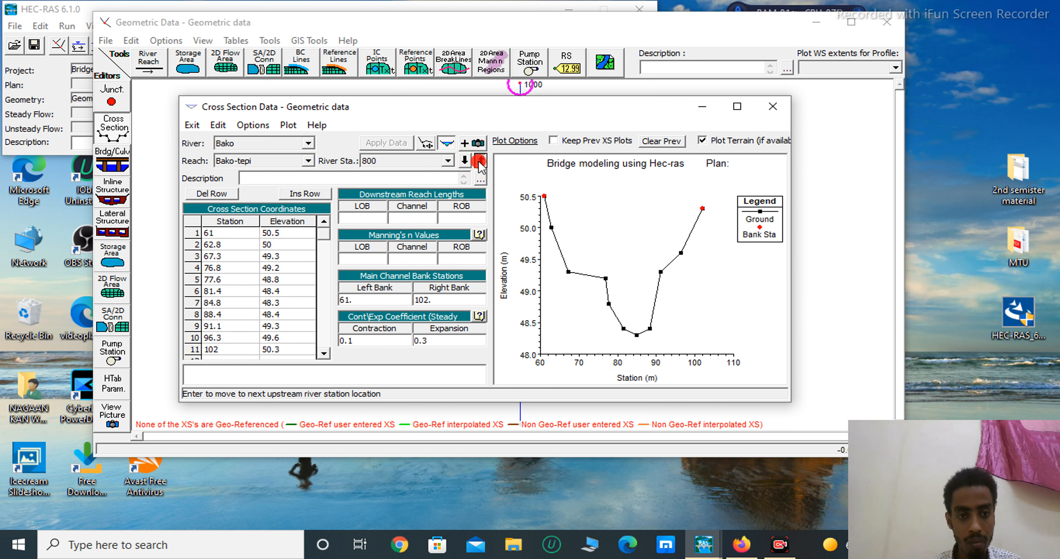
click(480, 162)
click(479, 162)
click(479, 162)
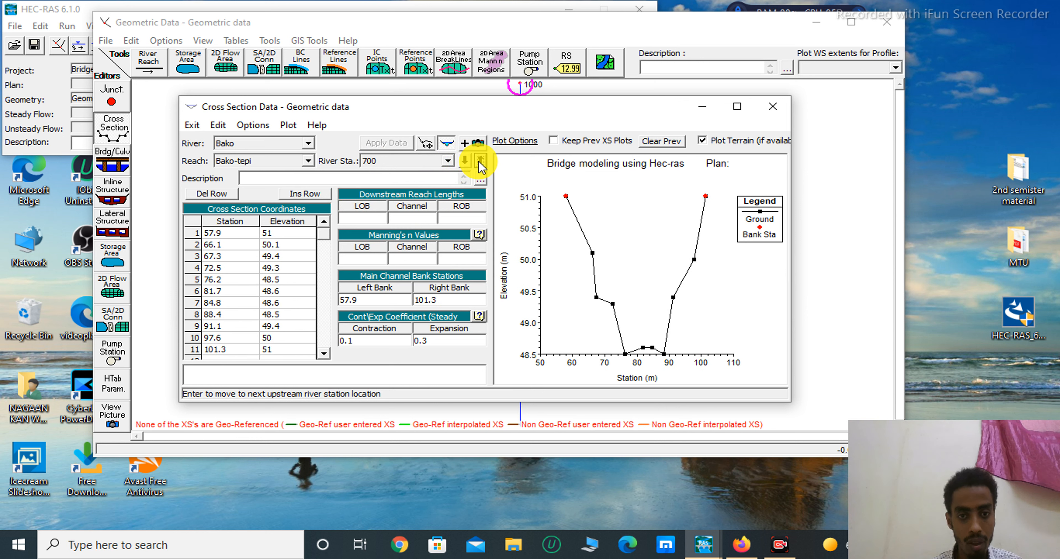
click(463, 160)
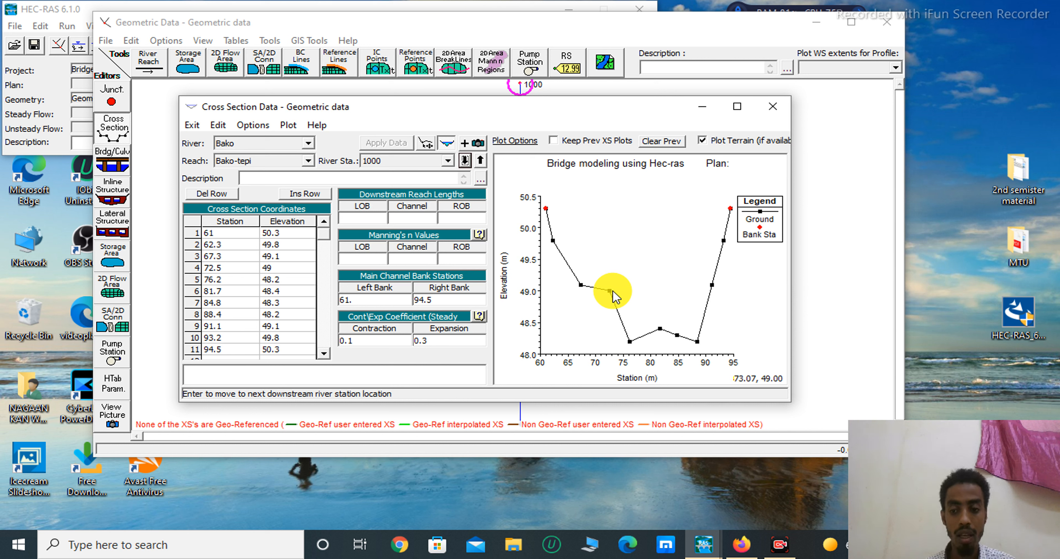
click(253, 125)
click(253, 125)
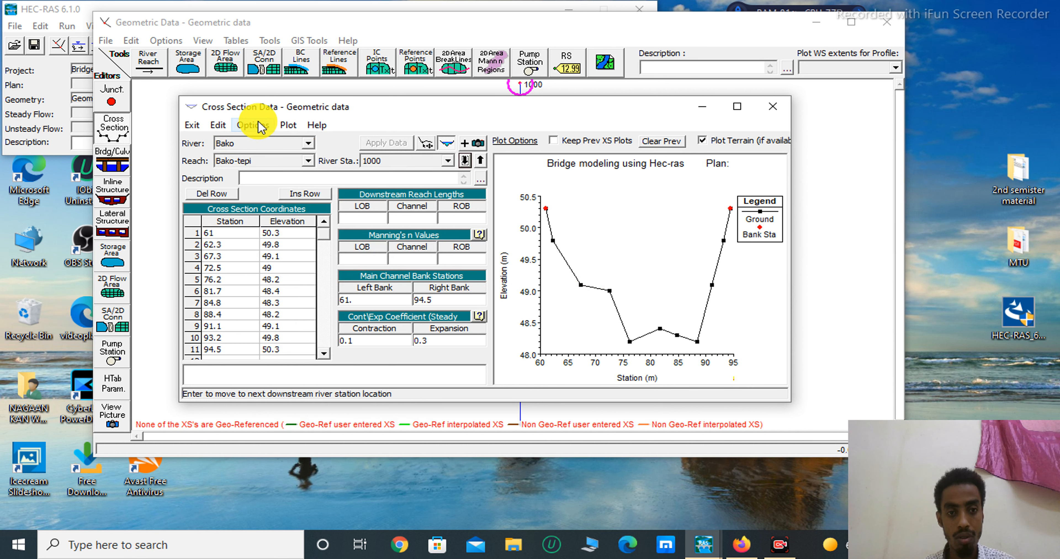
click(768, 113)
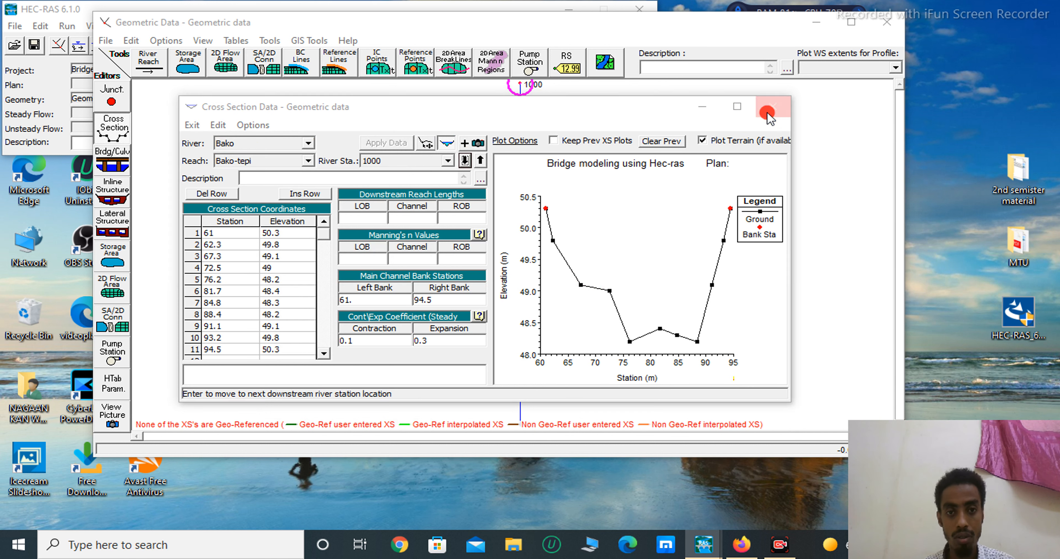
- Open the horizontally varied Manning's n table and set n #1 to 0.042 for all four river stations
click(235, 41)
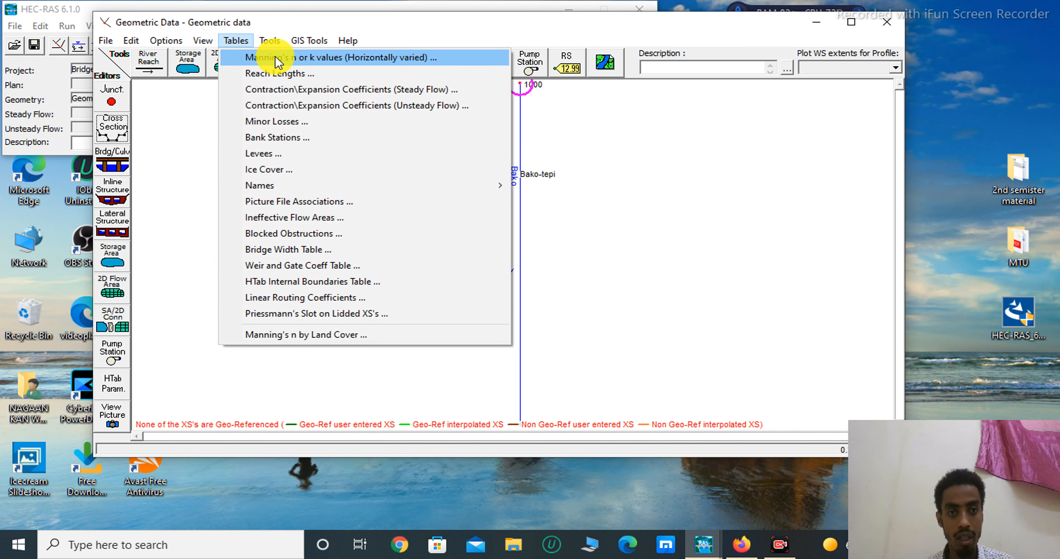
click(276, 57)
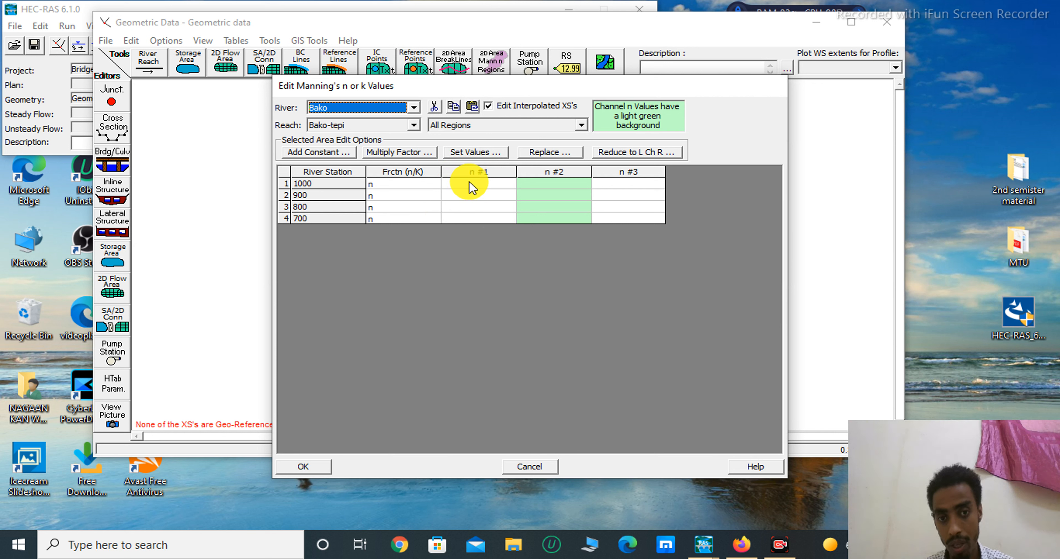
drag(470, 187, 475, 225)
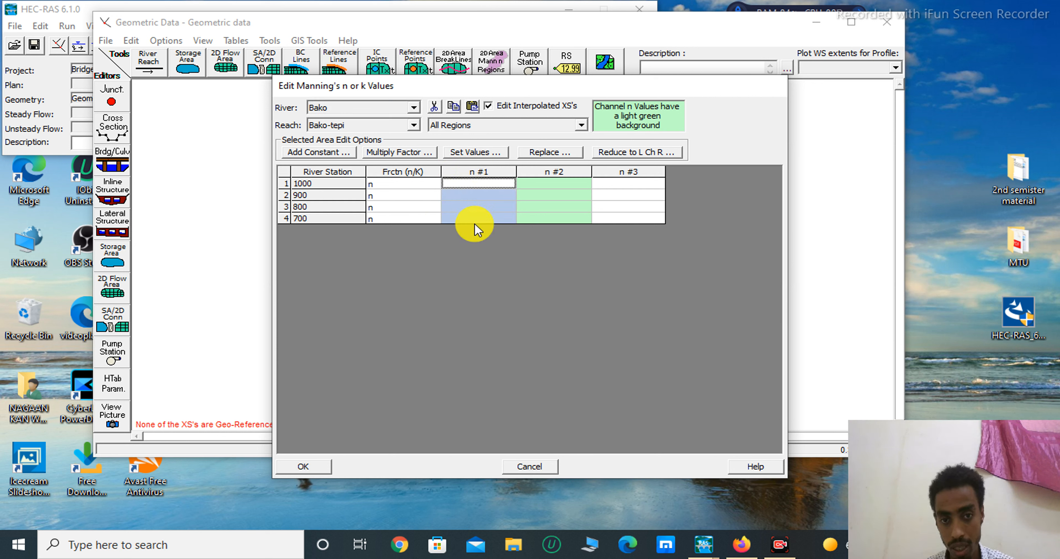
click(475, 153)
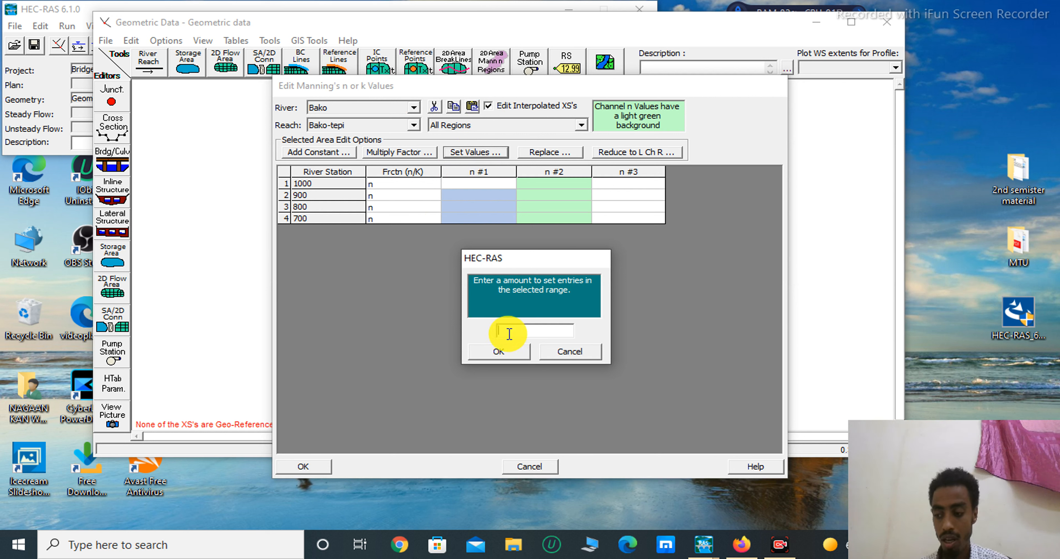
text(0.042)
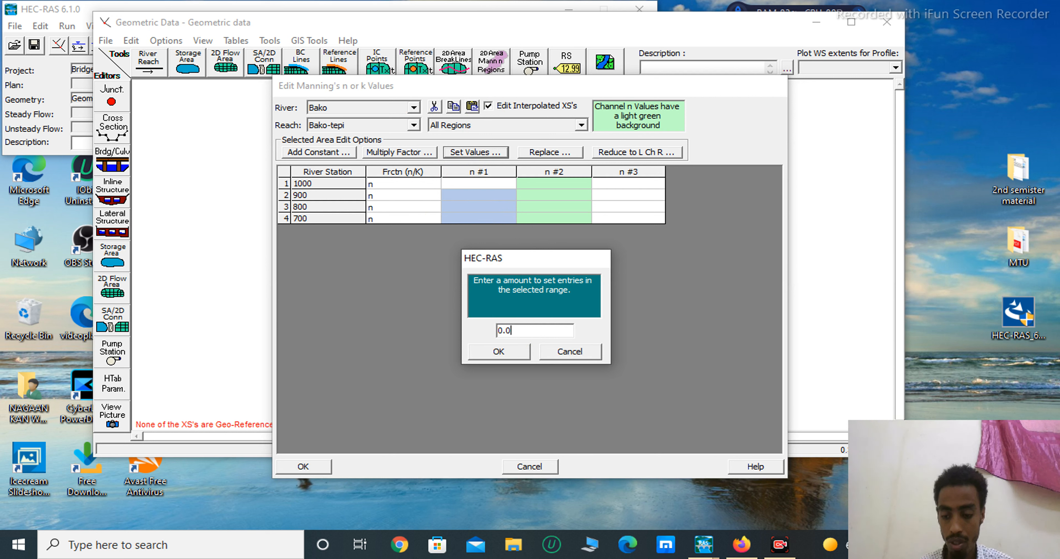
click(496, 350)
- Set the channel Manning's value n #2 to 0.032 for all four river stations
drag(542, 189, 539, 220)
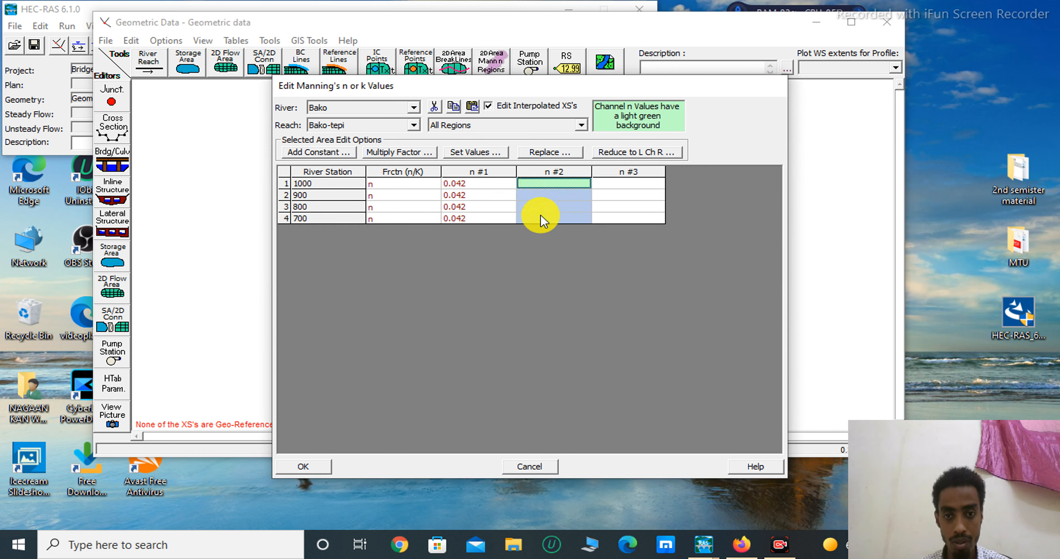
click(469, 152)
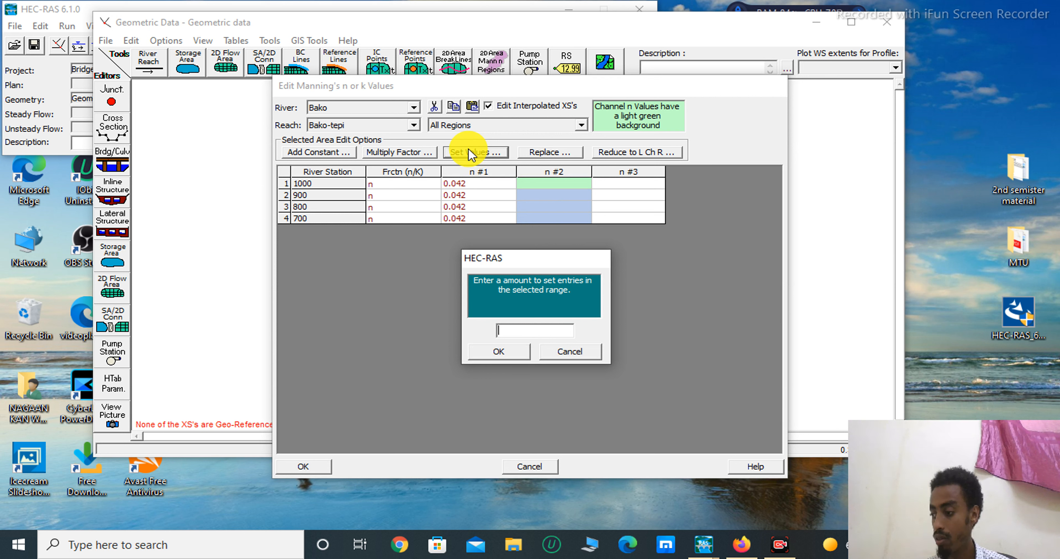
text(0)
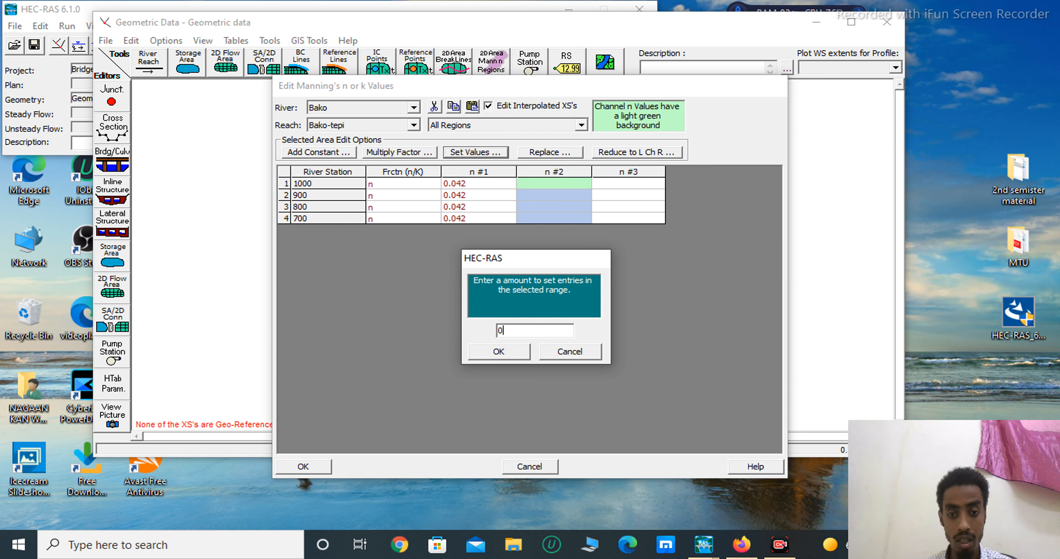
text(.032)
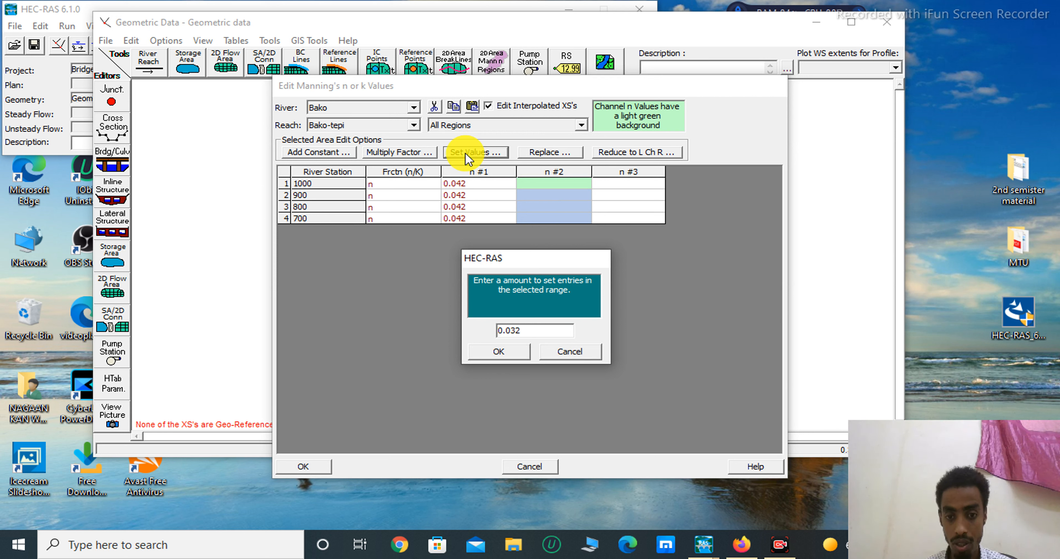
click(498, 353)
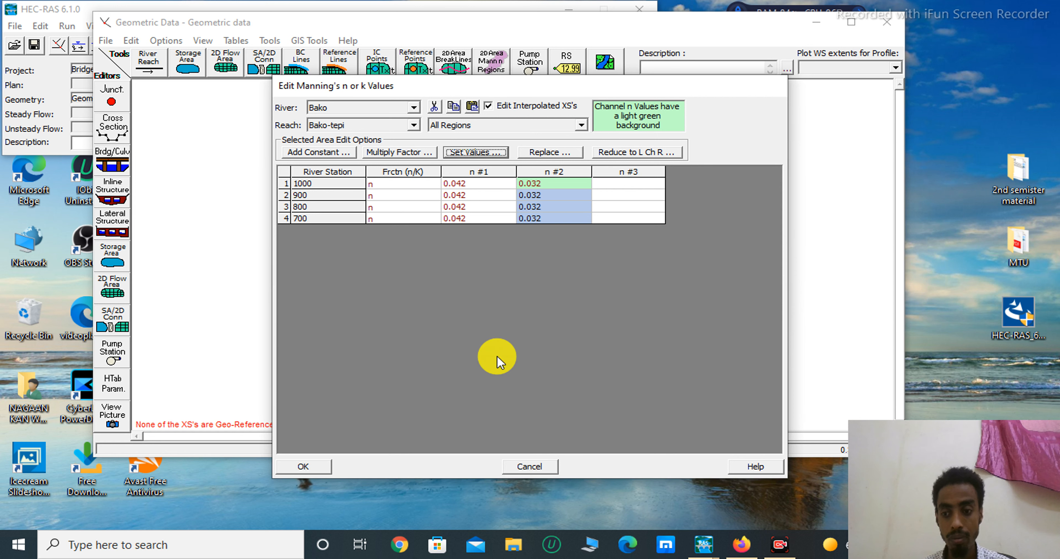
- Set Manning's n #3 to 0.042 for all four river stations, accept the table and check the values in the cross section editor
click(614, 184)
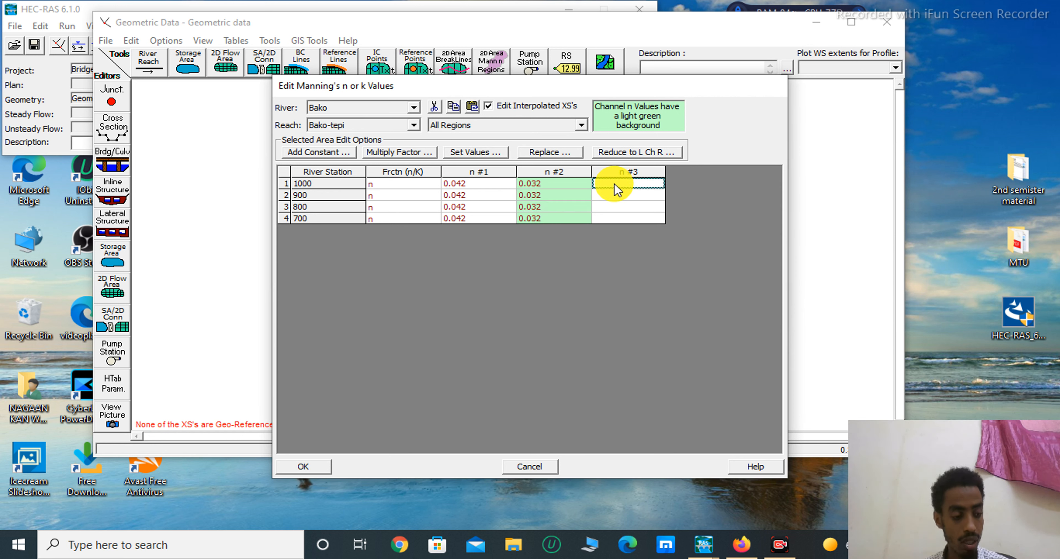
drag(615, 183, 615, 218)
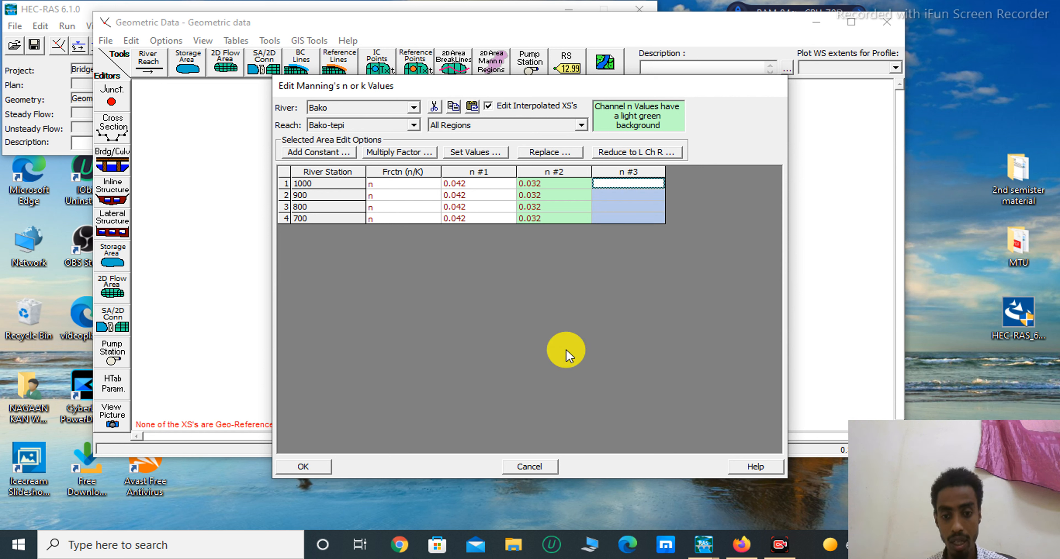
click(479, 154)
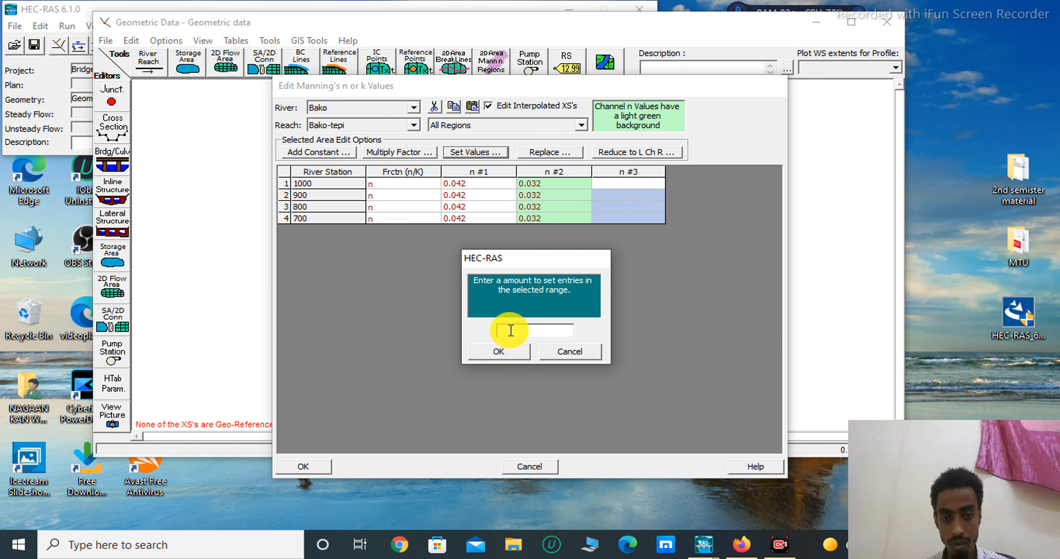
text(0.042)
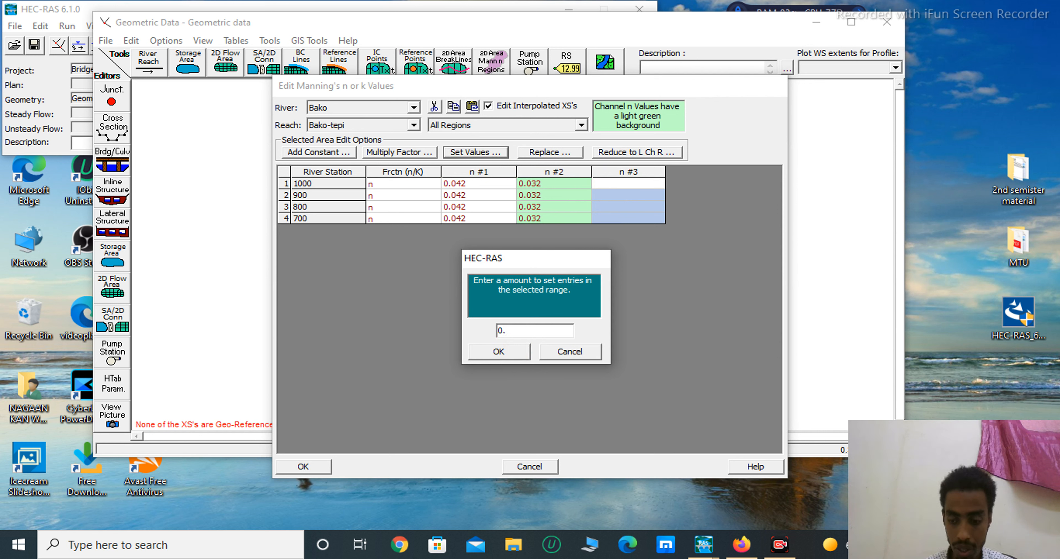
click(502, 352)
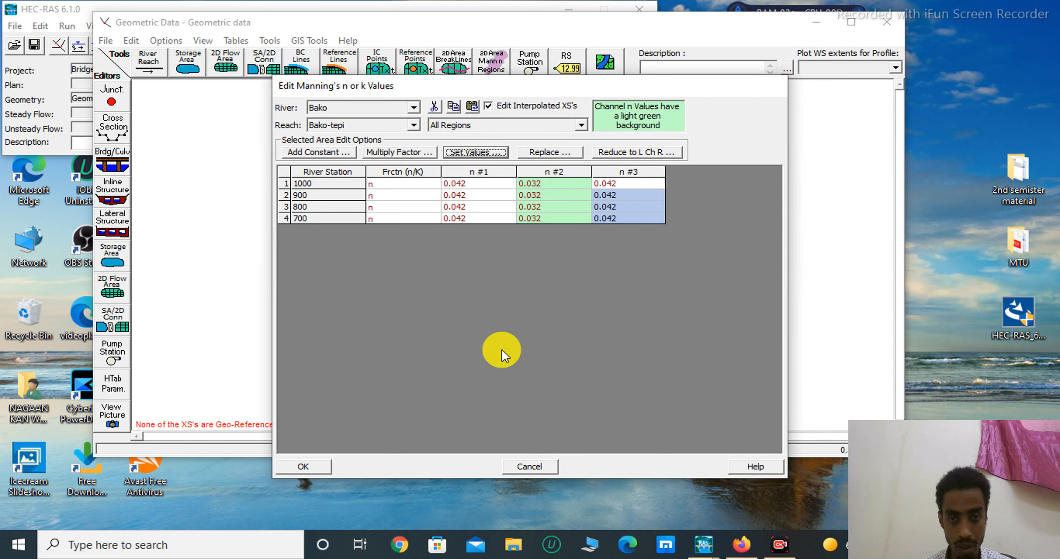
click(307, 467)
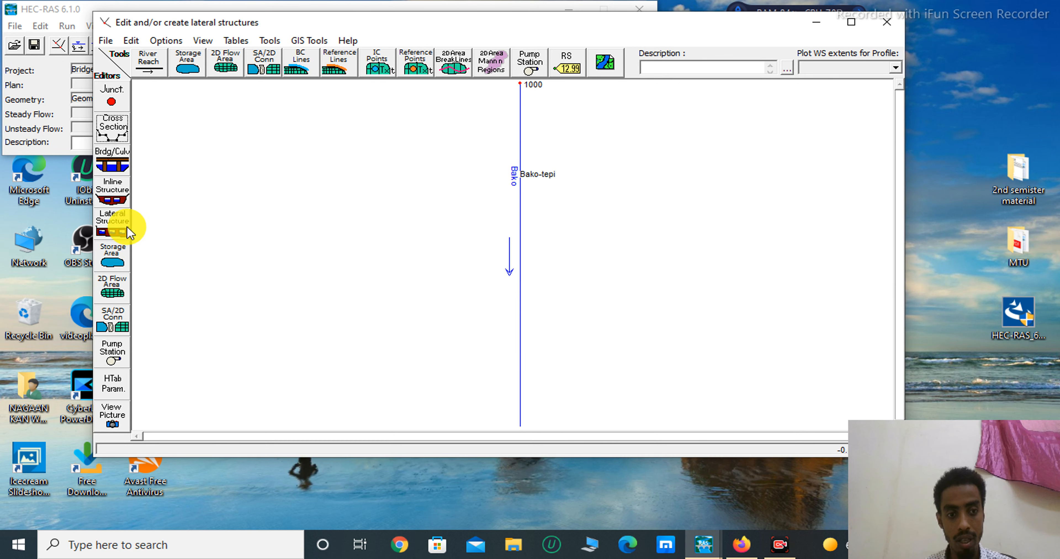
click(118, 138)
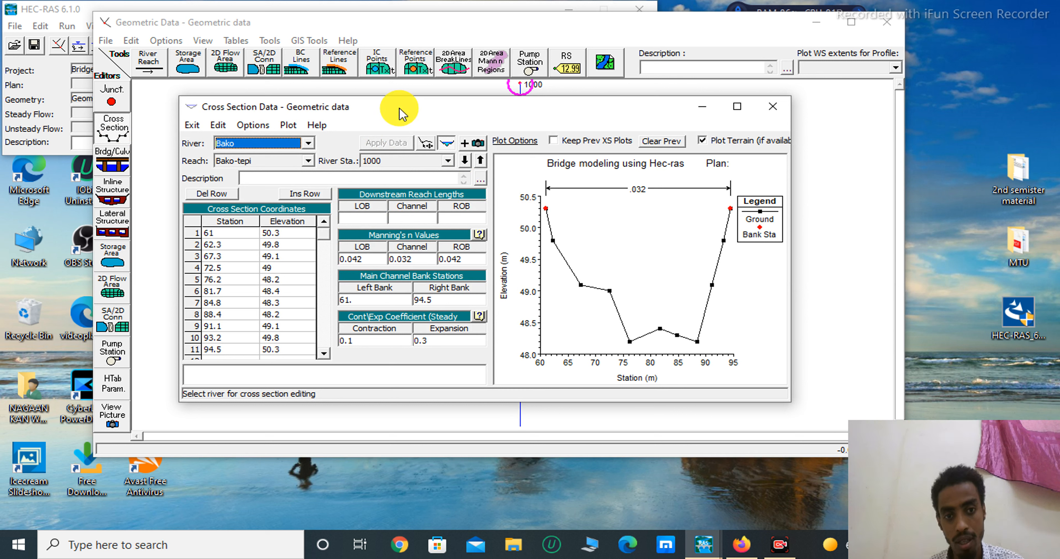
click(776, 108)
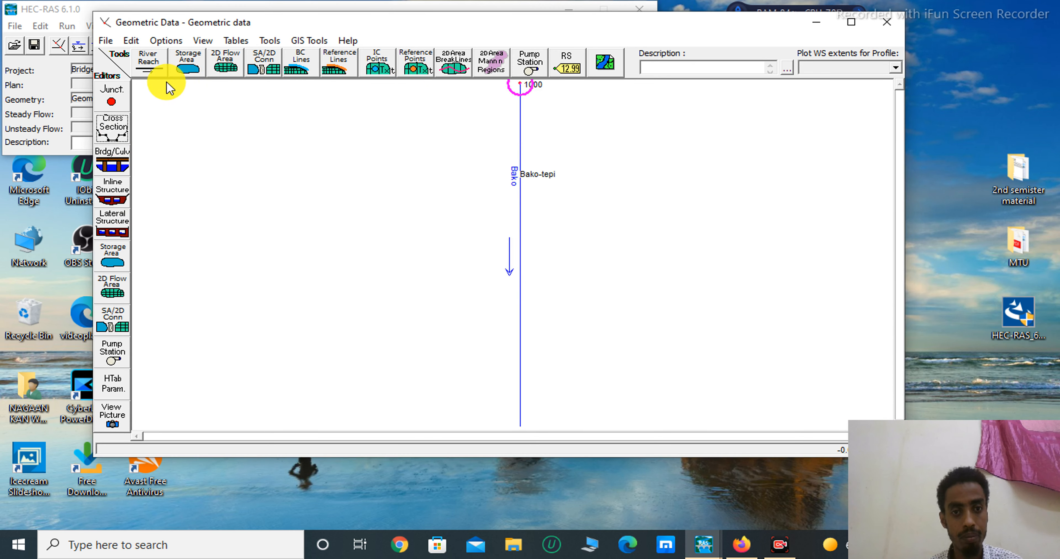
- Open the downstream reach lengths table and set the LOB length to 10 for all four river stations
click(243, 42)
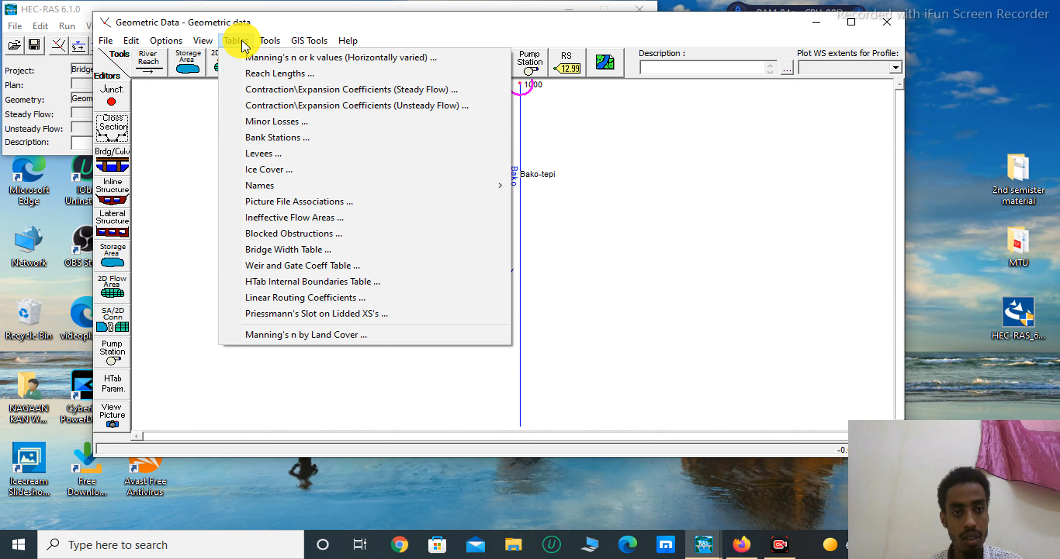
click(261, 77)
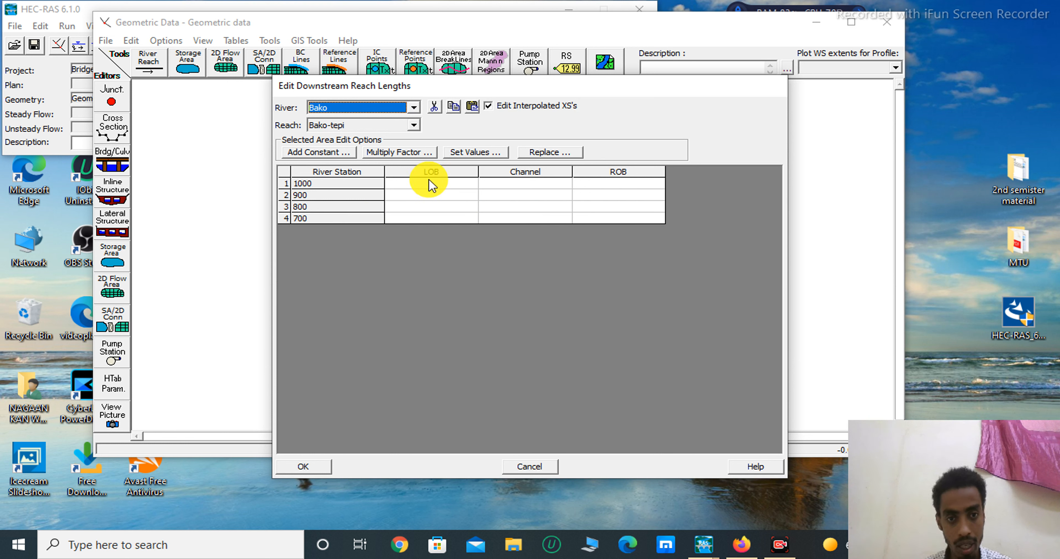
drag(429, 183, 424, 234)
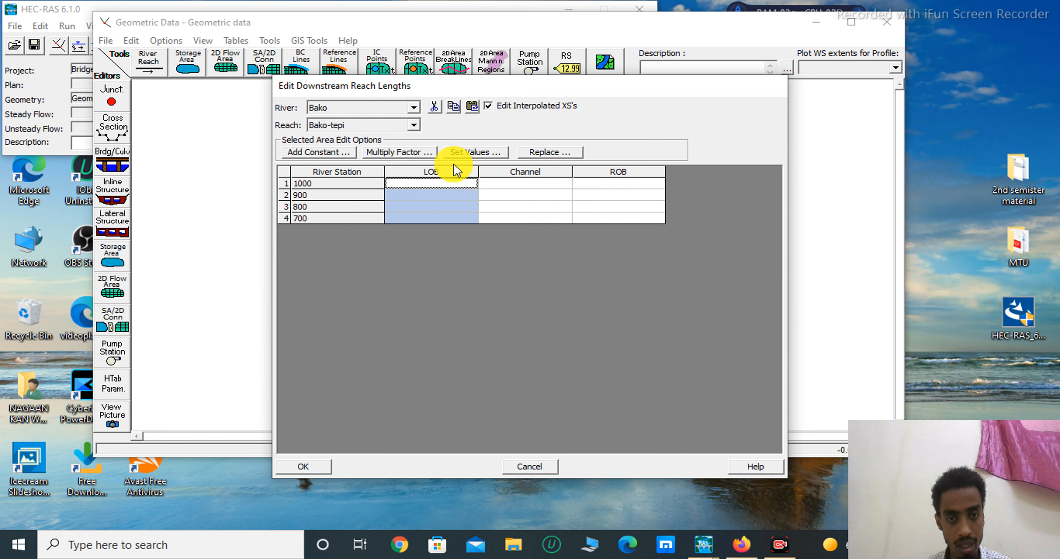
click(464, 153)
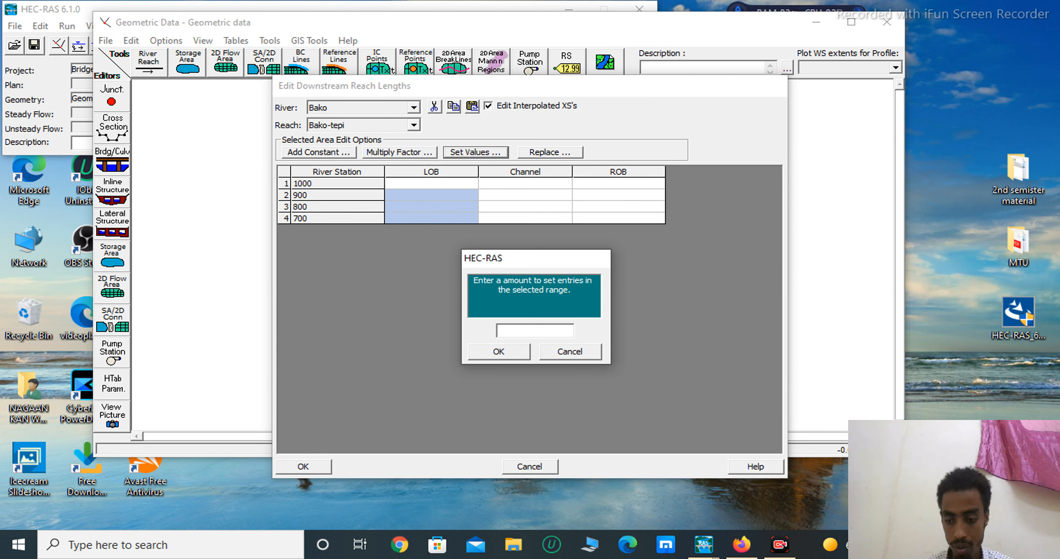
text(10)
click(494, 355)
- Set the channel downstream reach length to 15 for all four river stations
drag(518, 183, 518, 220)
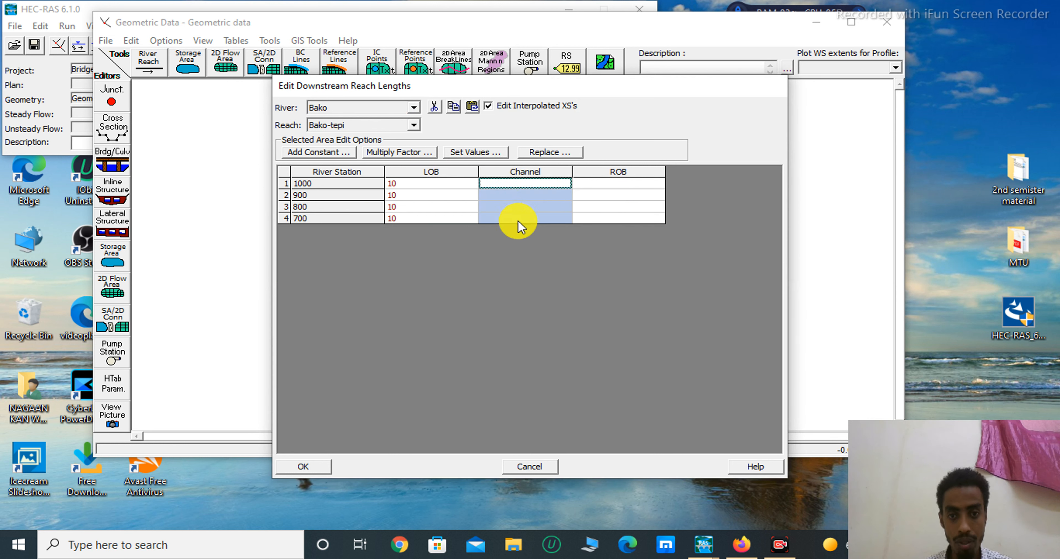
click(473, 153)
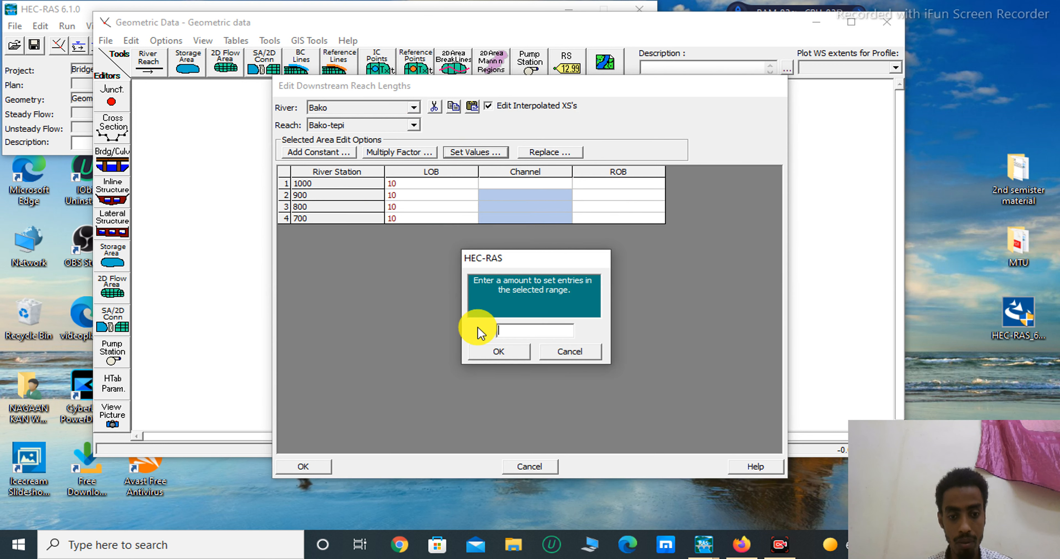
text(15)
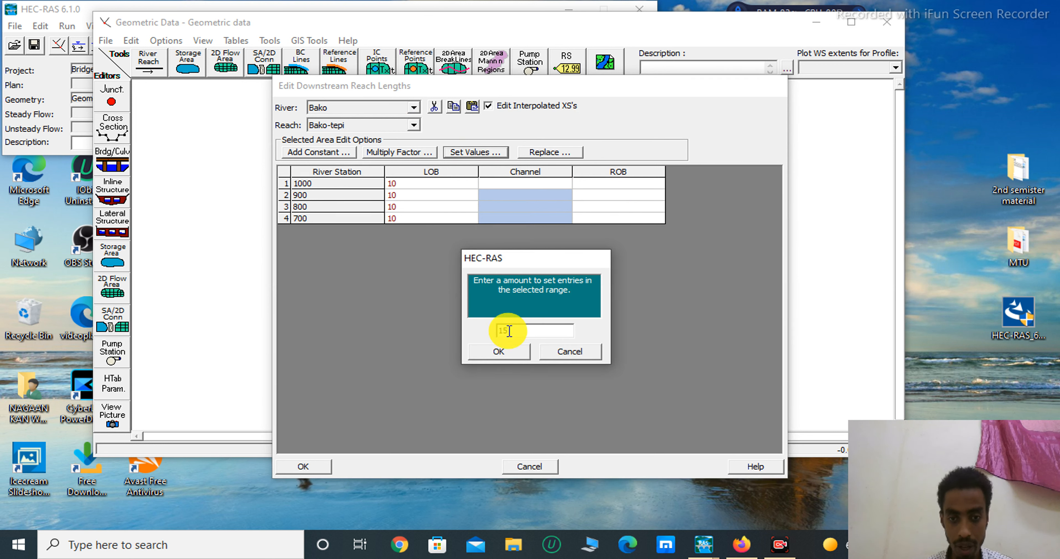
click(506, 352)
- Set the ROB downstream reach length to 10 for all four river stations and accept the table
drag(602, 183, 604, 220)
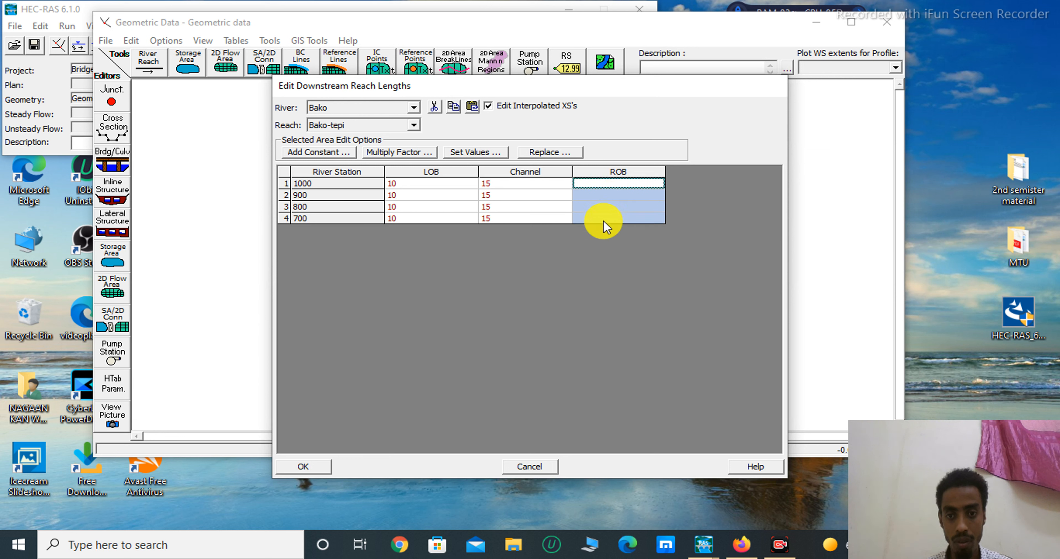
click(475, 153)
text(10)
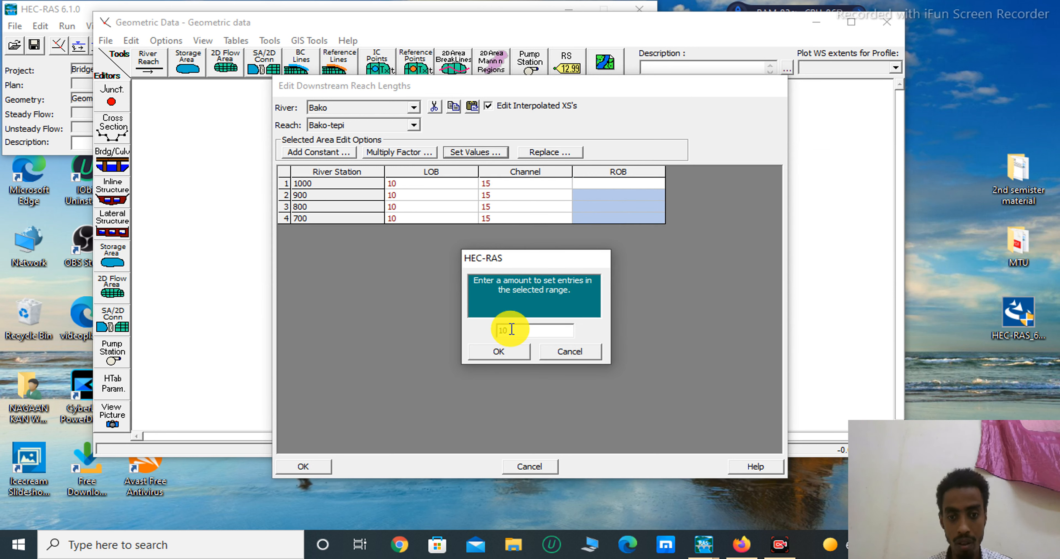
click(498, 350)
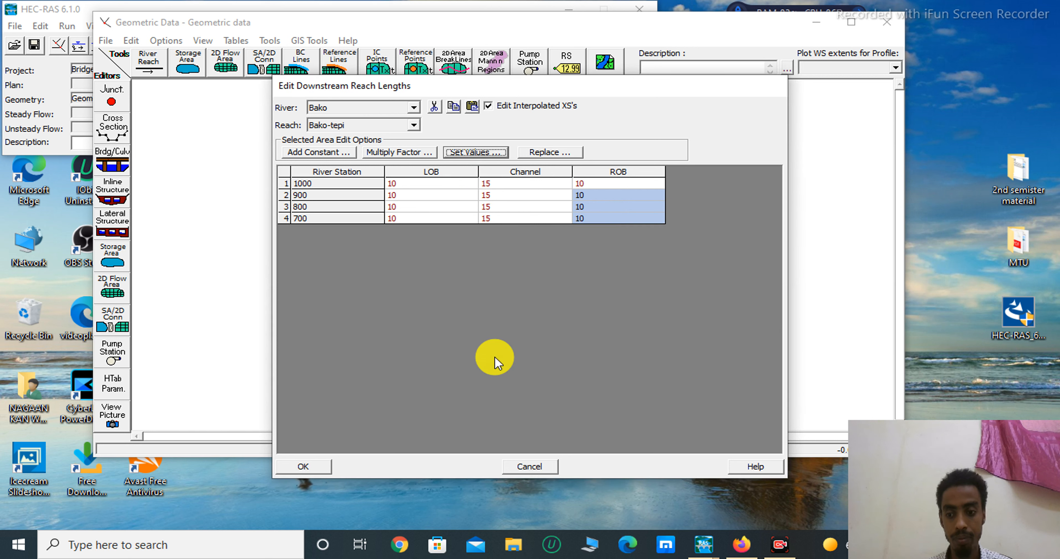
click(315, 466)
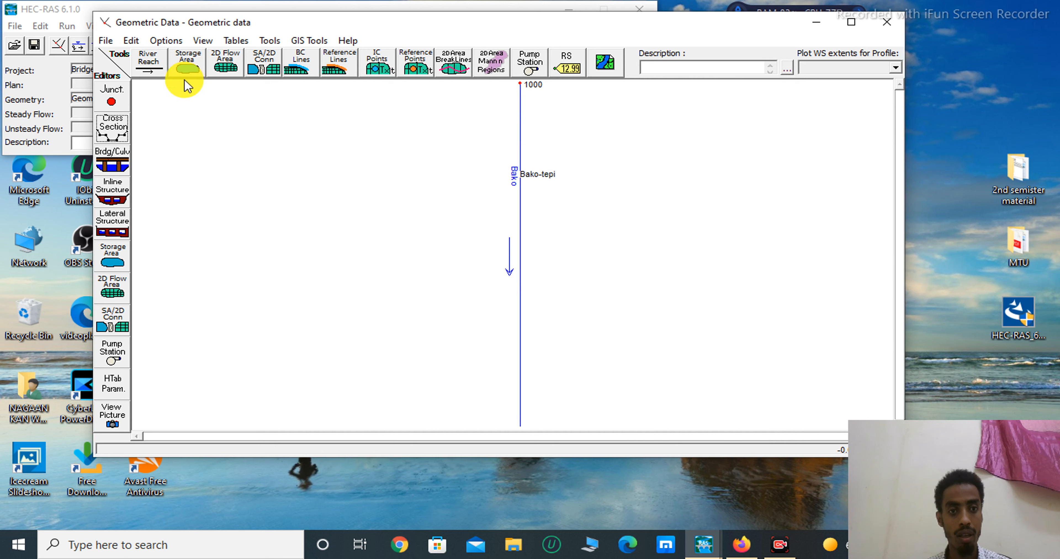
- Open the cross section editor at river station 1000 and set its LOB downstream reach length to 11.5 m
click(114, 128)
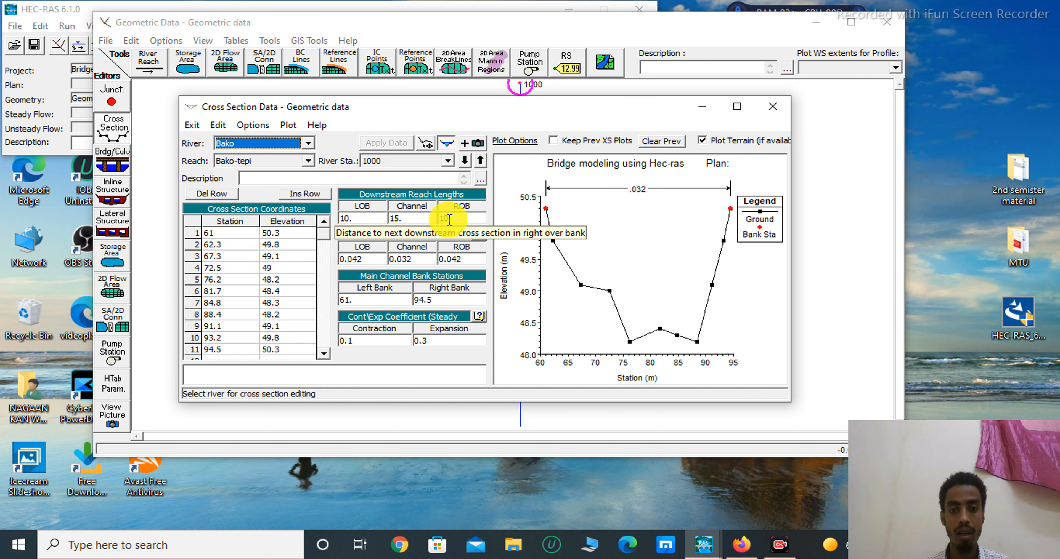
click(351, 218)
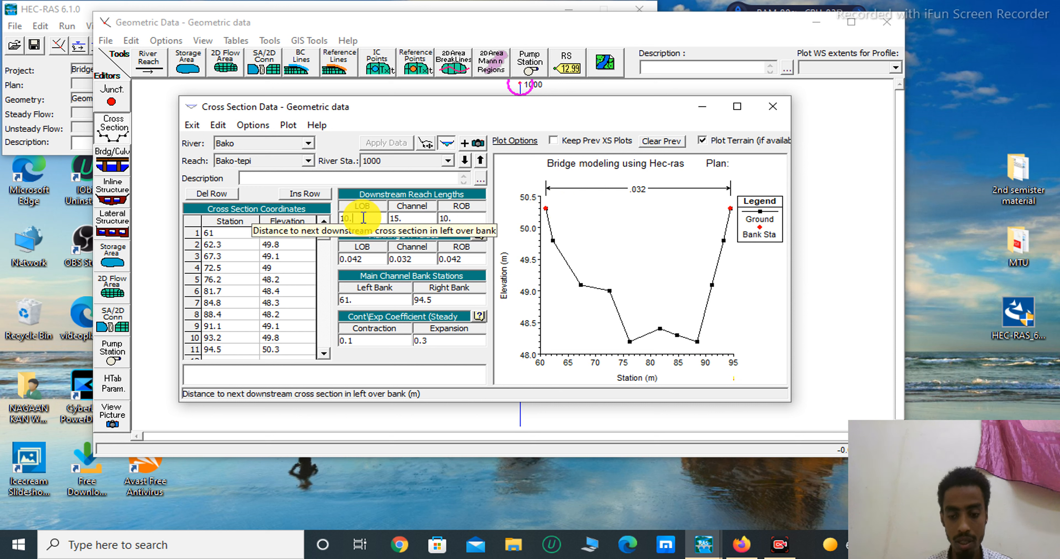
key(BackSpace)
key(BackSpace)
key(BackSpace)
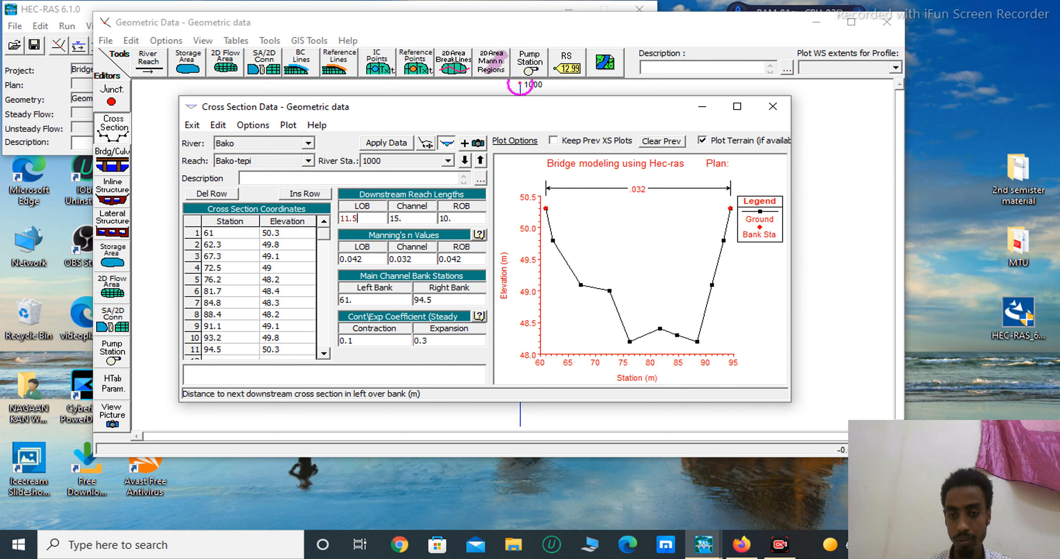
- Set the downstream reach lengths of river station 1000 to 18.5 m for the channel and 3.4 m for the ROB, and apply the data
click(413, 218)
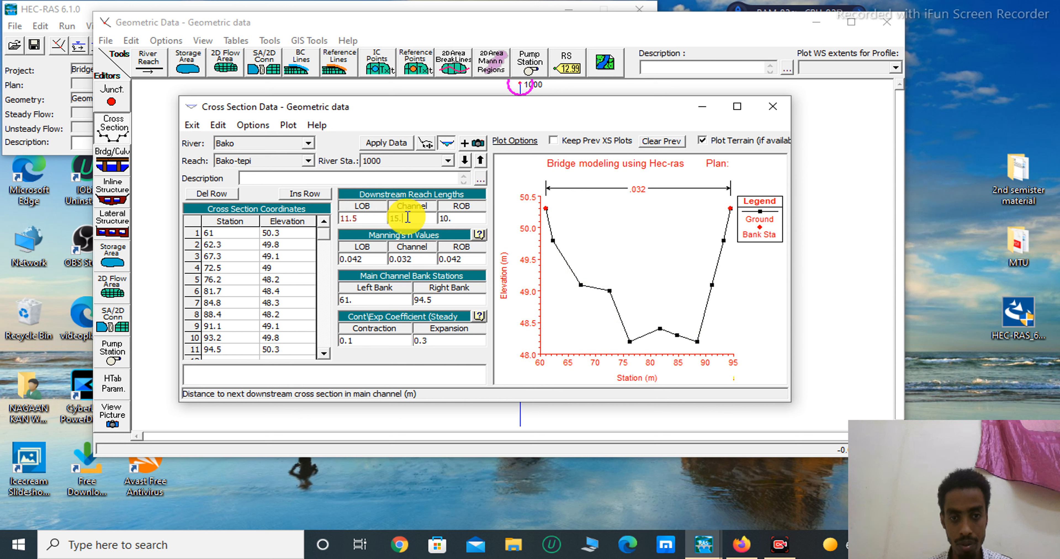
key(BackSpace)
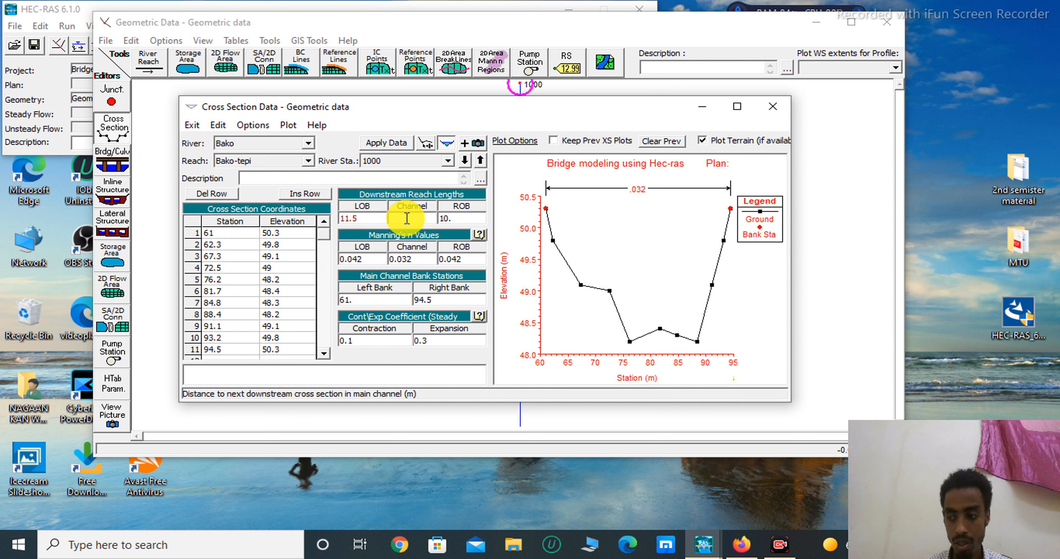
text(18.5)
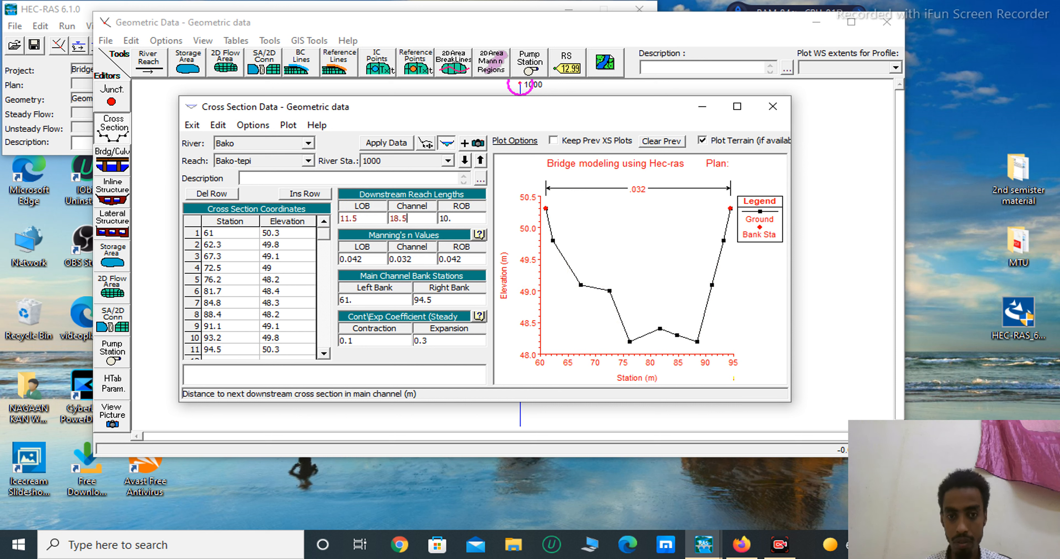
click(452, 220)
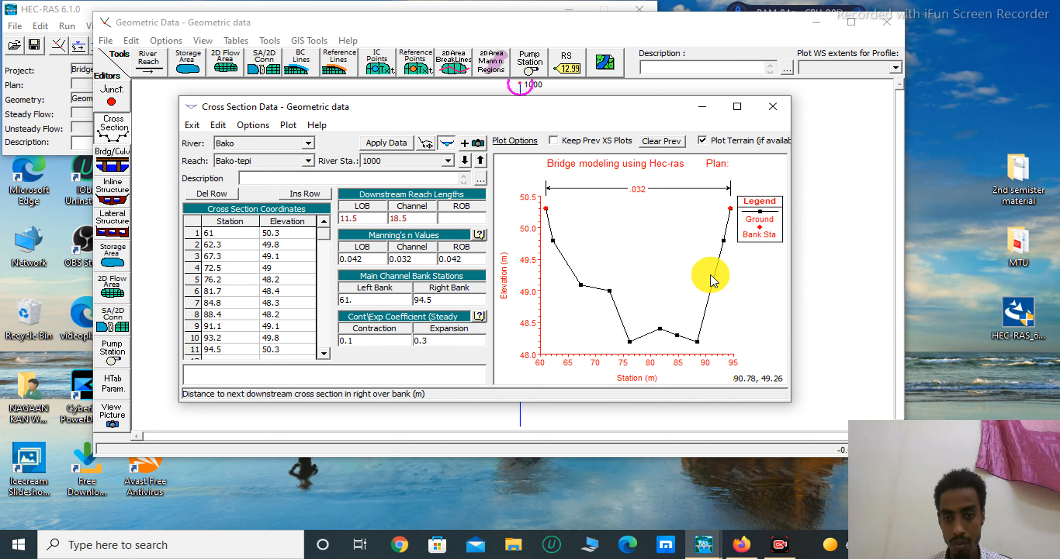
click(455, 218)
text(3)
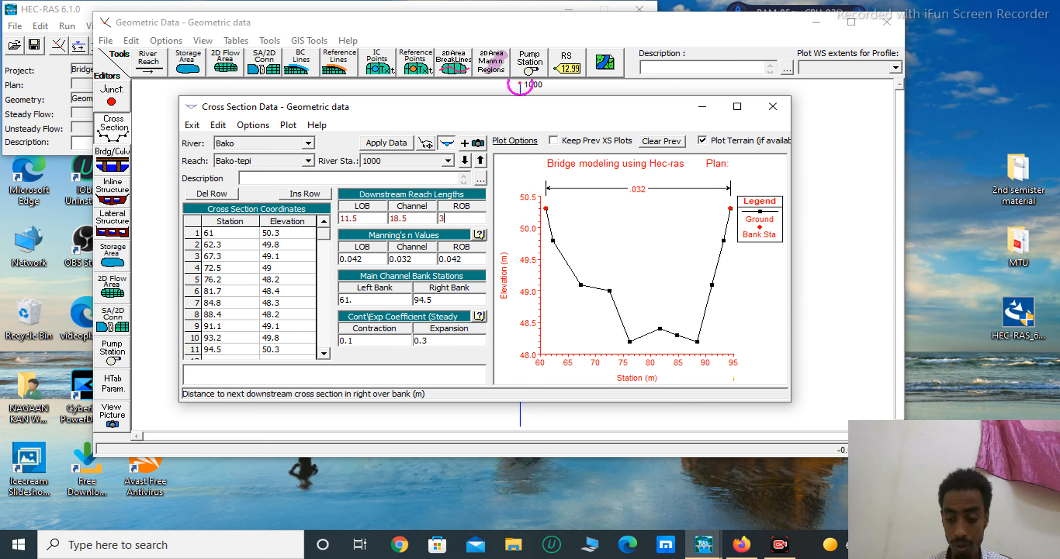
text(.4)
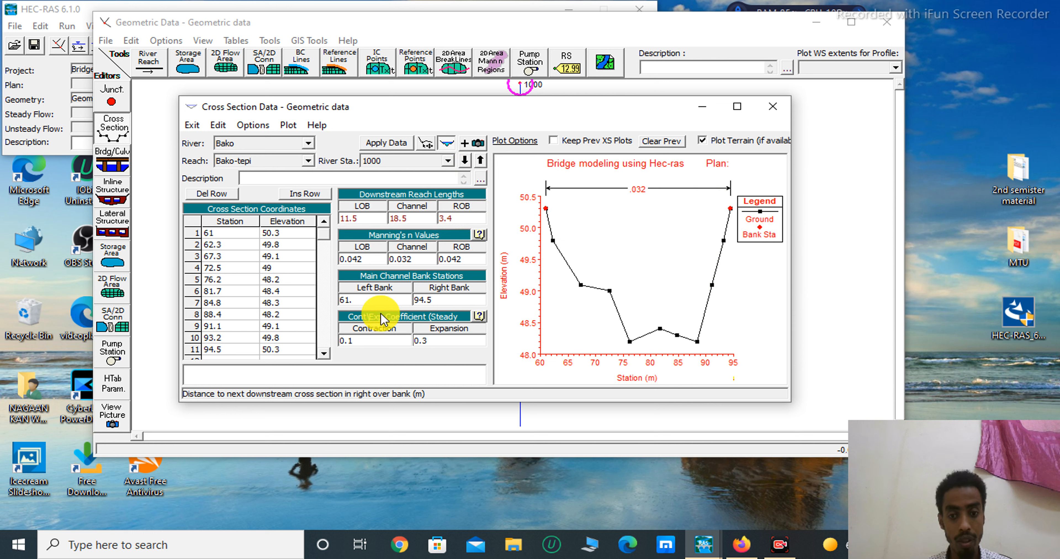
click(393, 143)
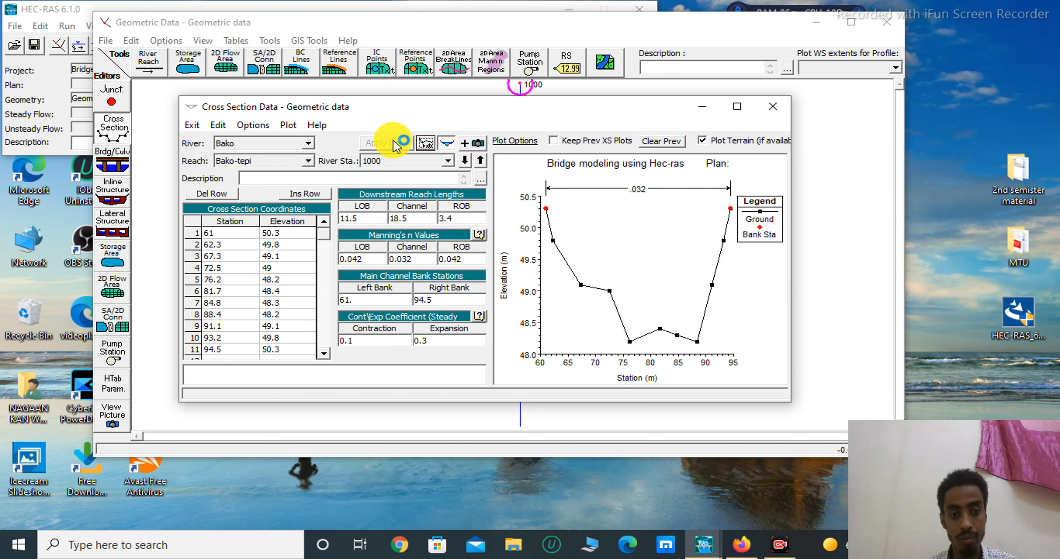
- Go to river station 900 and set its LOB downstream reach length to 11.5 m
click(466, 161)
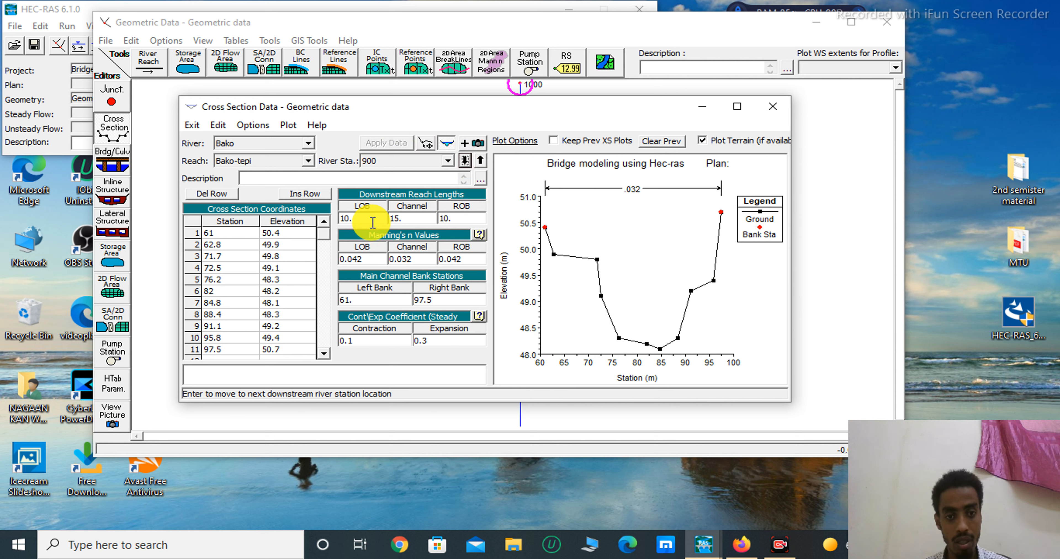
click(358, 219)
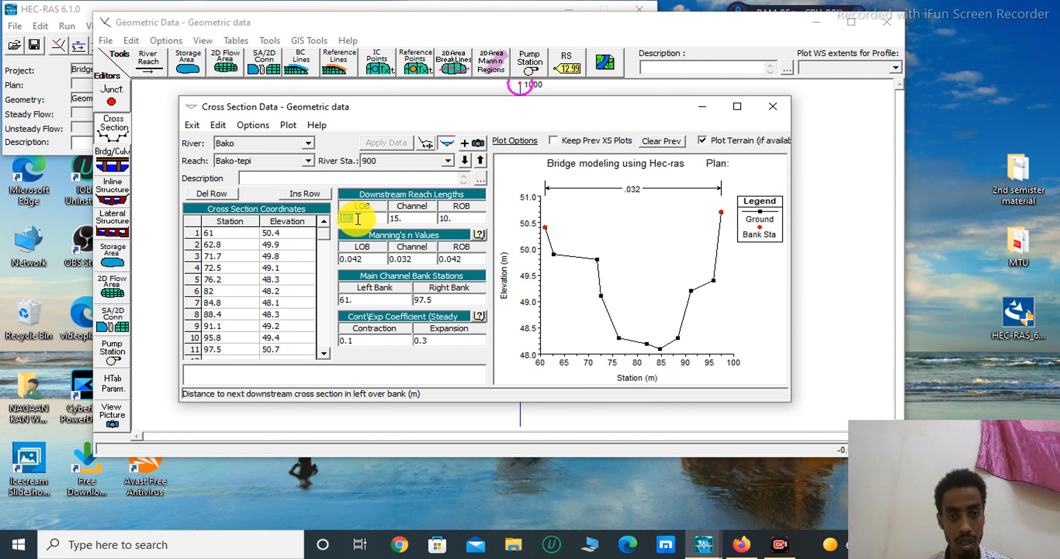
key(BackSpace)
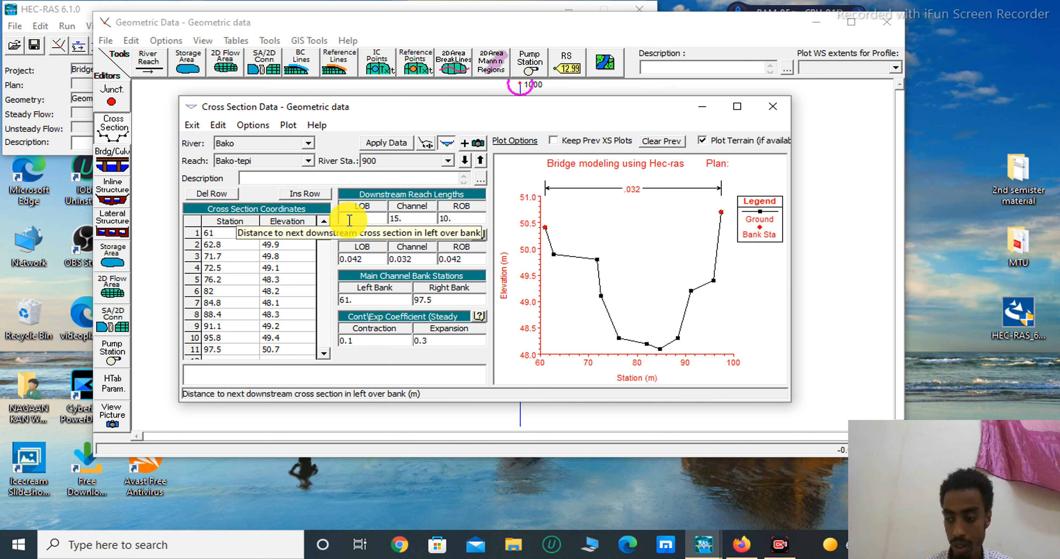
text(11)
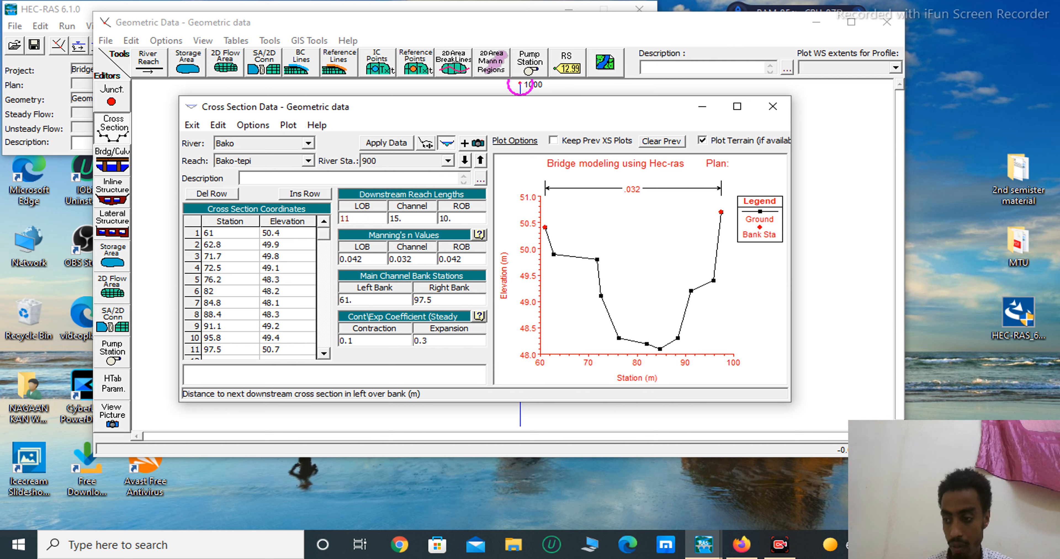
text(.5)
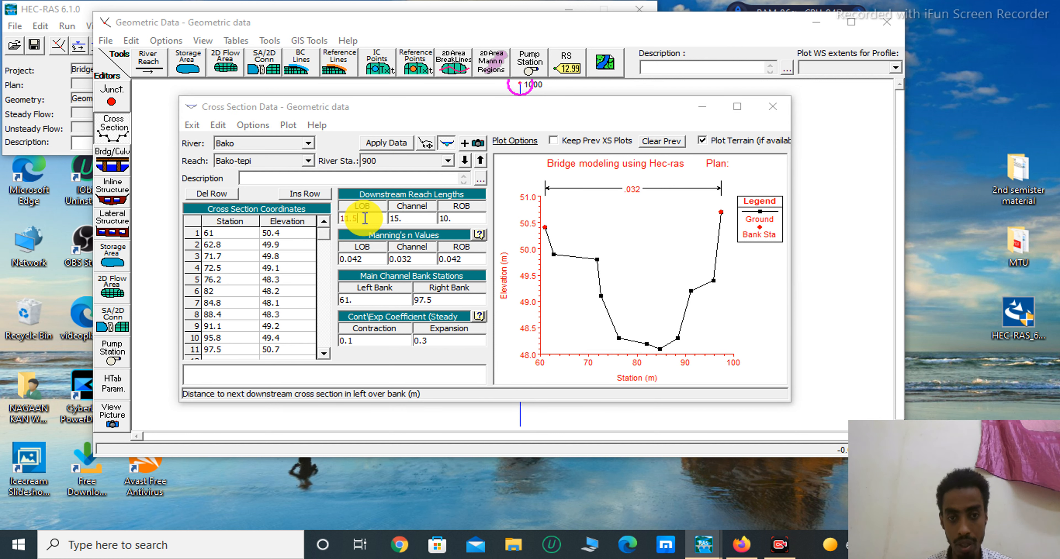
- Set the downstream reach lengths of river station 900 to 18.6 m for the channel and 6.4 m for the ROB, and apply the data
click(415, 220)
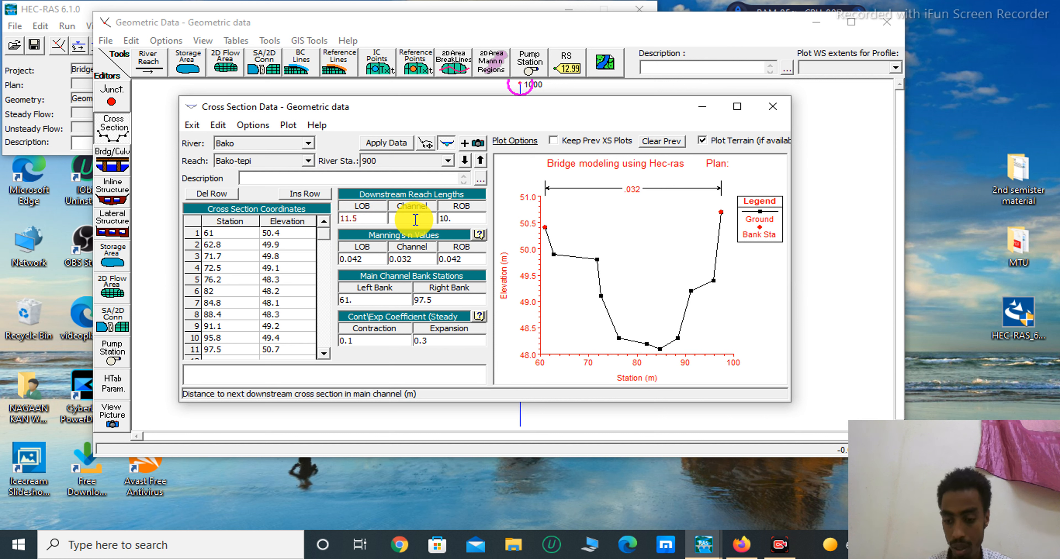
text(18.6)
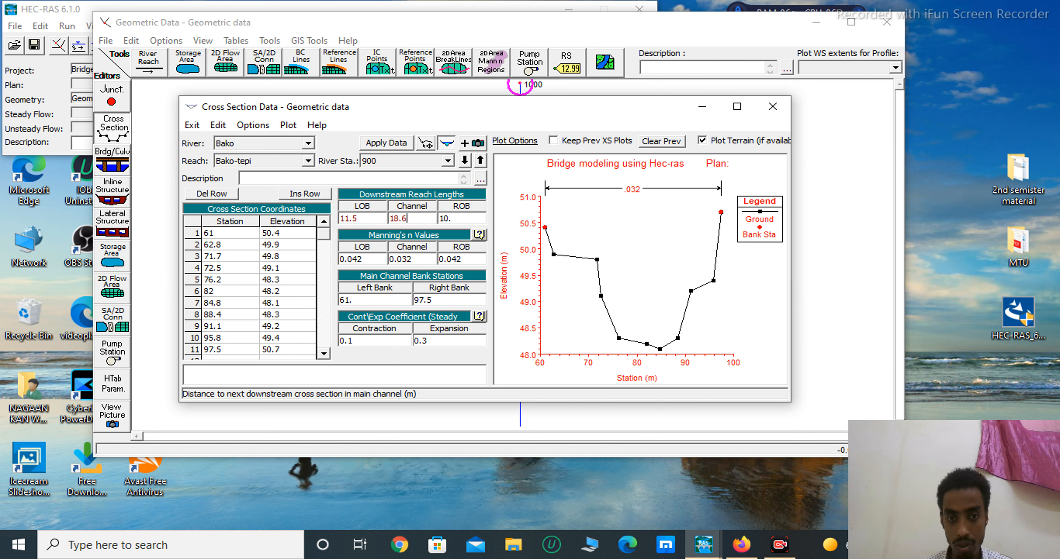
click(461, 214)
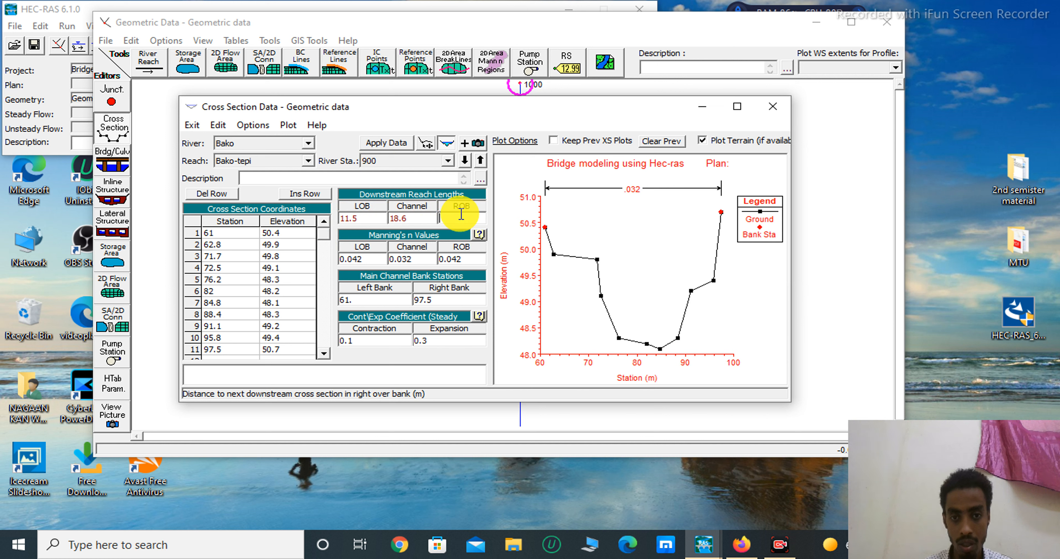
text(6.4)
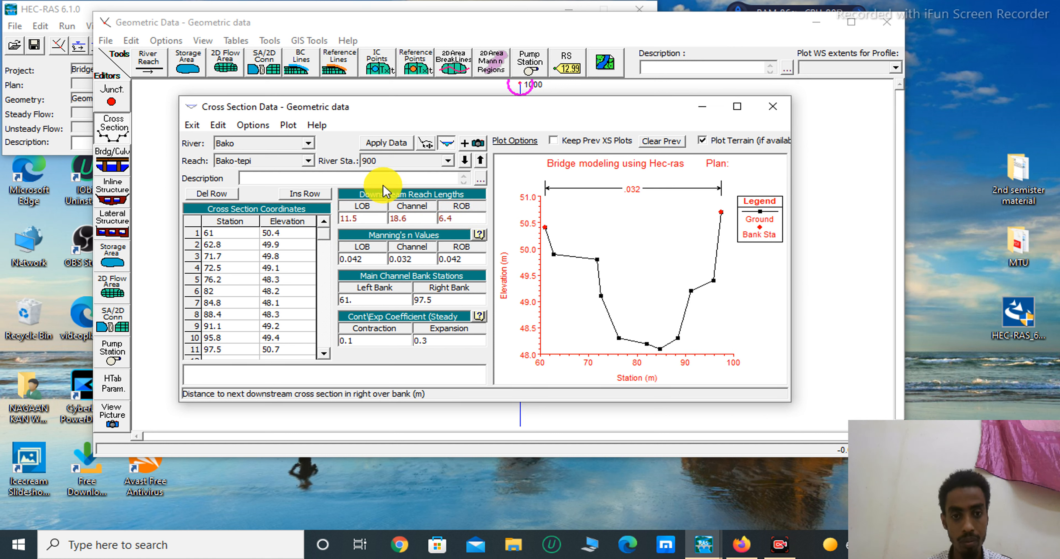
click(393, 144)
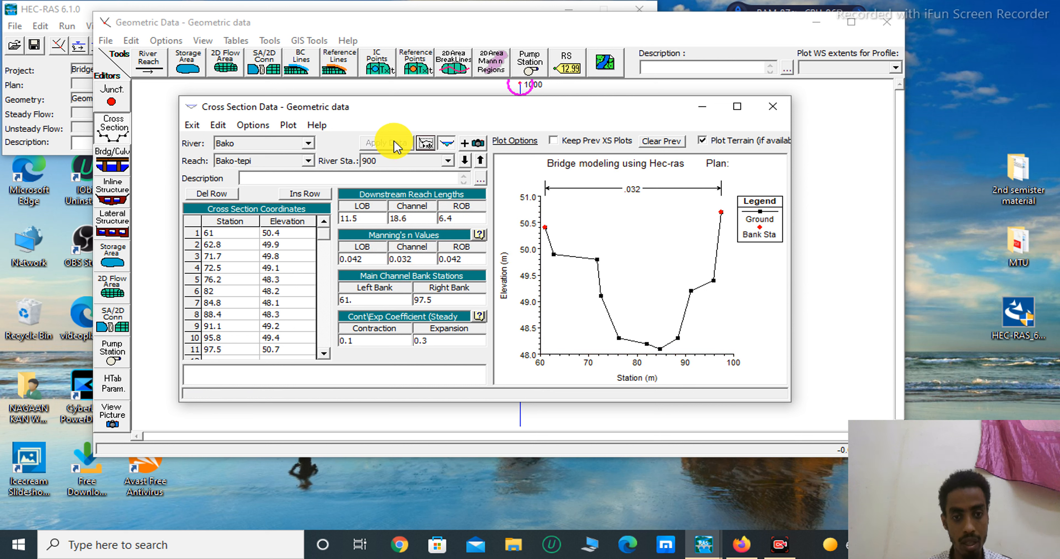
- Return to river station 1000 and set its left main channel bank station to 72.5 m
click(481, 161)
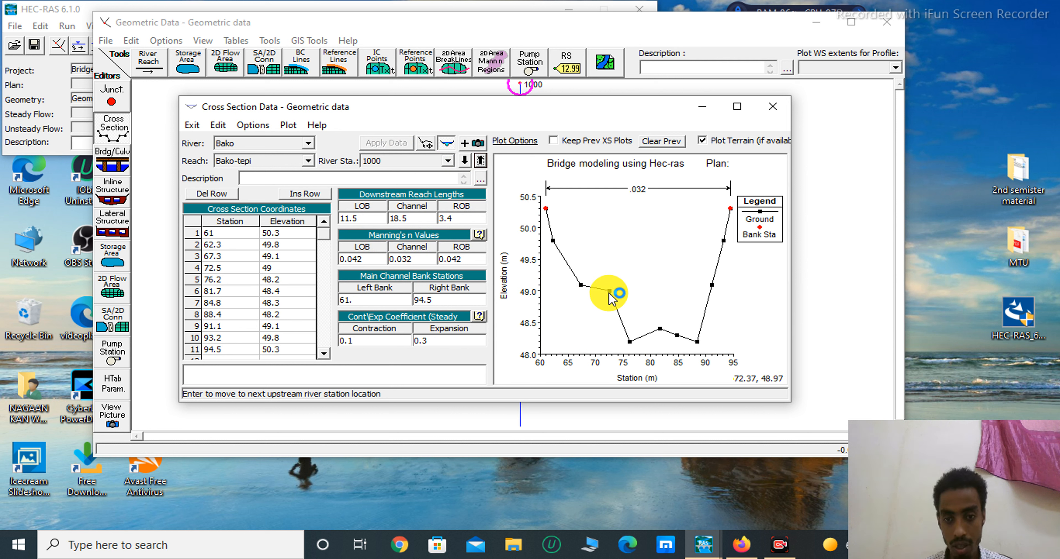
click(361, 301)
key(BackSpace)
key(BackSpace)
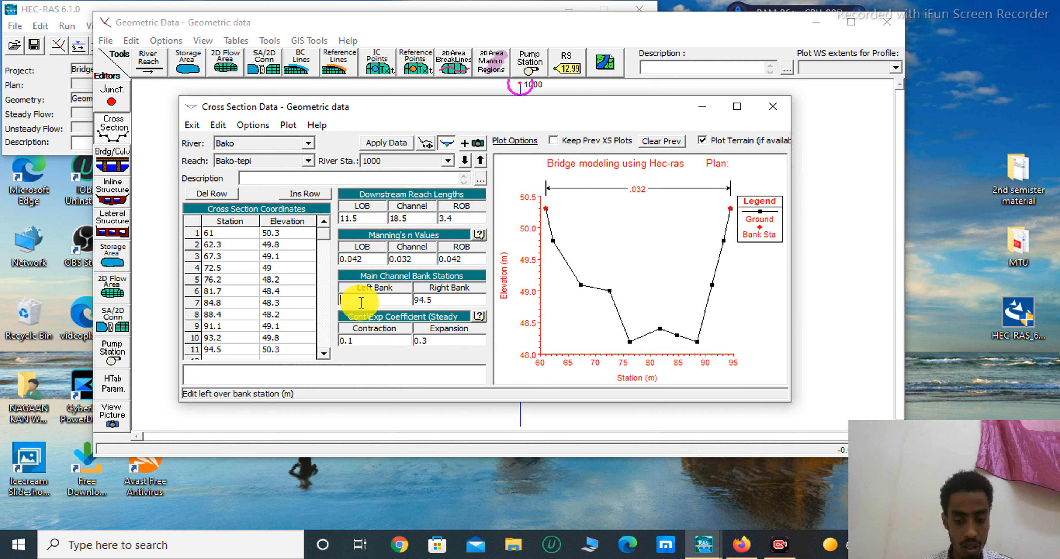
text(72.5)
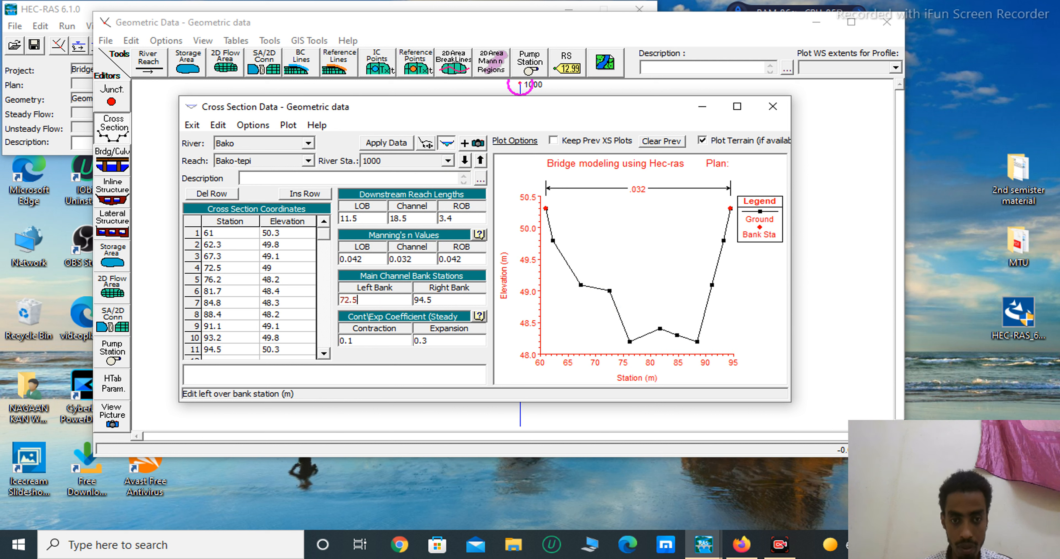
- Set the right main channel bank station of river station 1000 to 91.1 m and apply the data
click(439, 302)
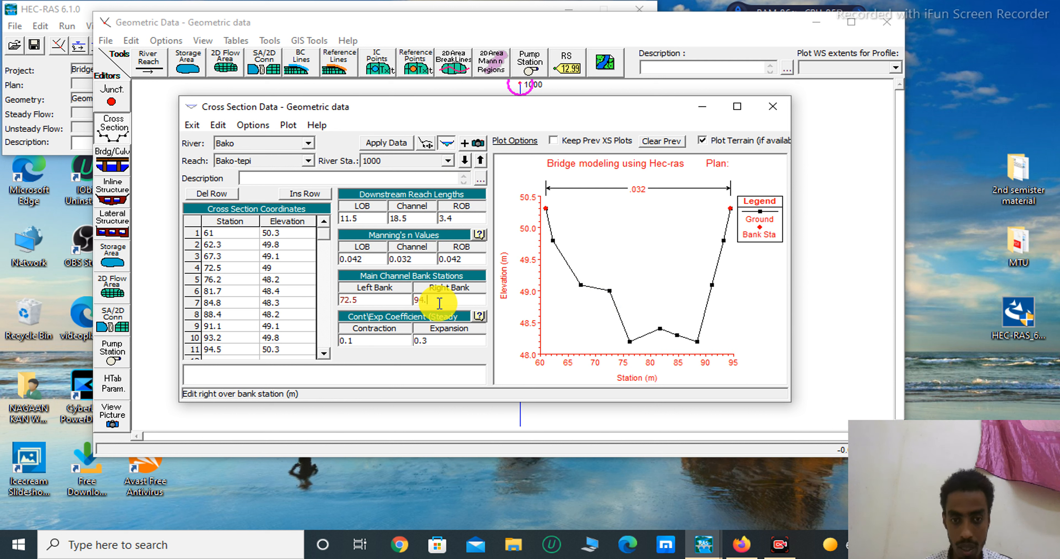
key(BackSpace)
key(BackSpace)
key(BackSpace)
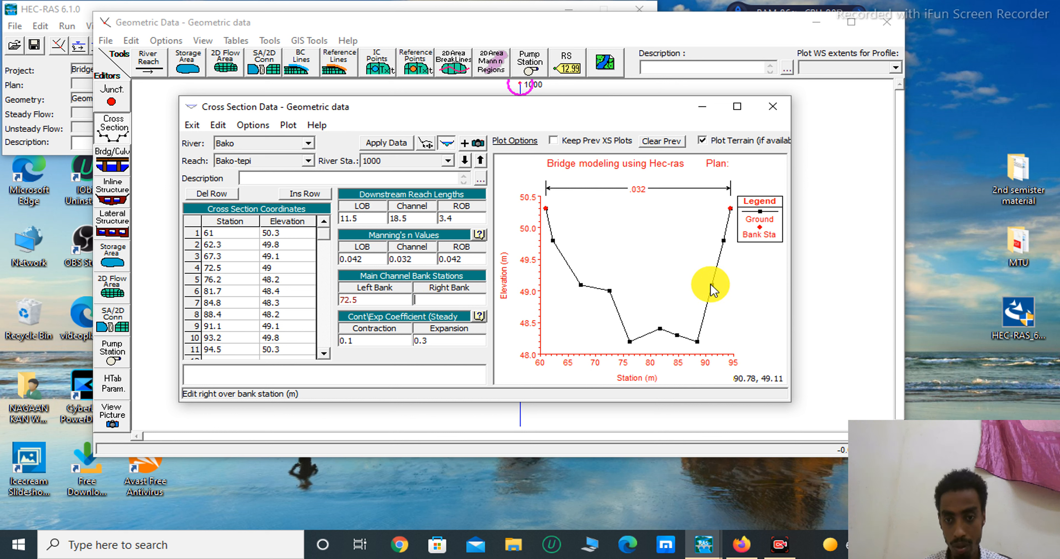
text(9)
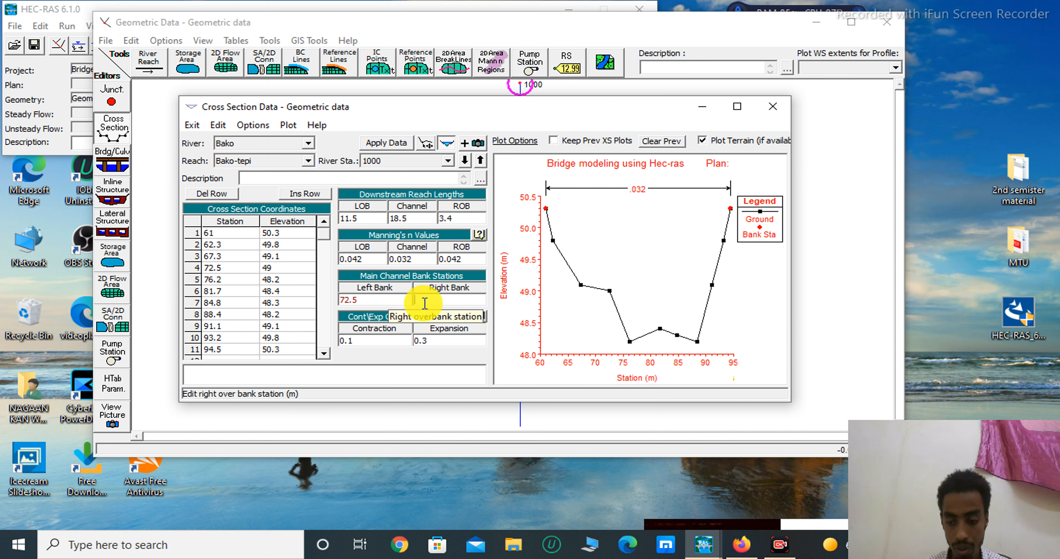
text(1.1)
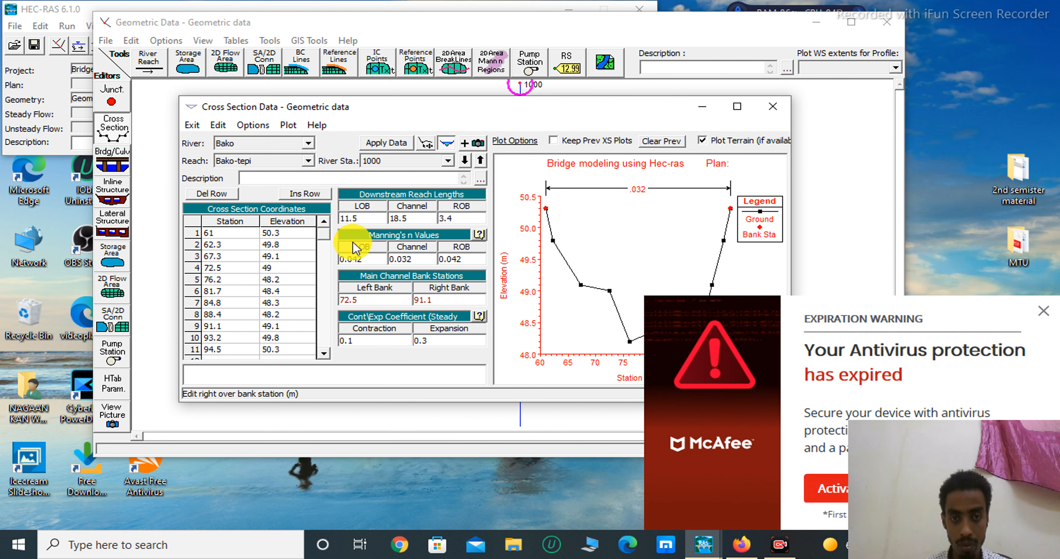
click(369, 145)
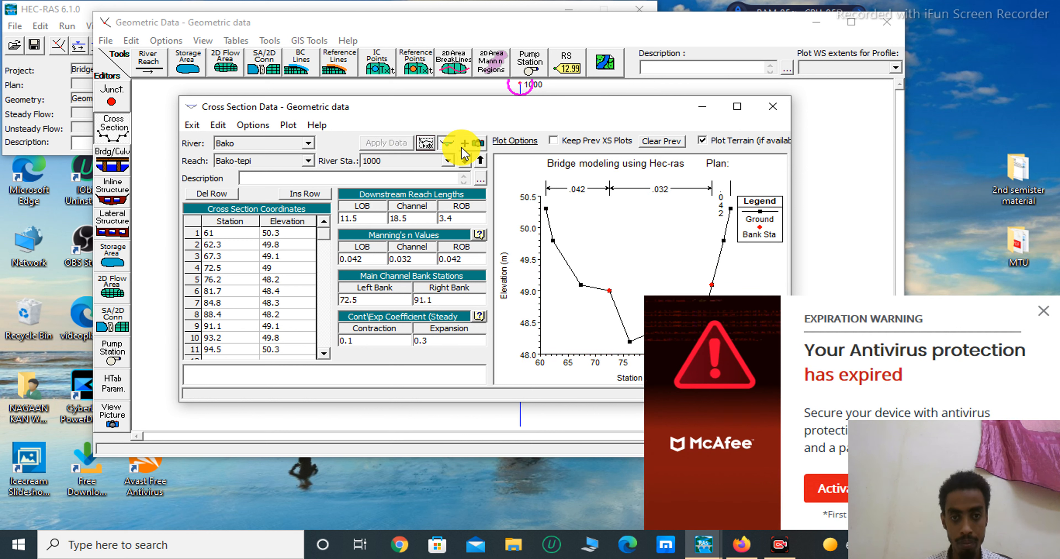
- Dismiss the antivirus pop-up, set river station 900's bank stations to 72.5 m left and 91.1 m right, and apply the data
click(464, 161)
click(371, 297)
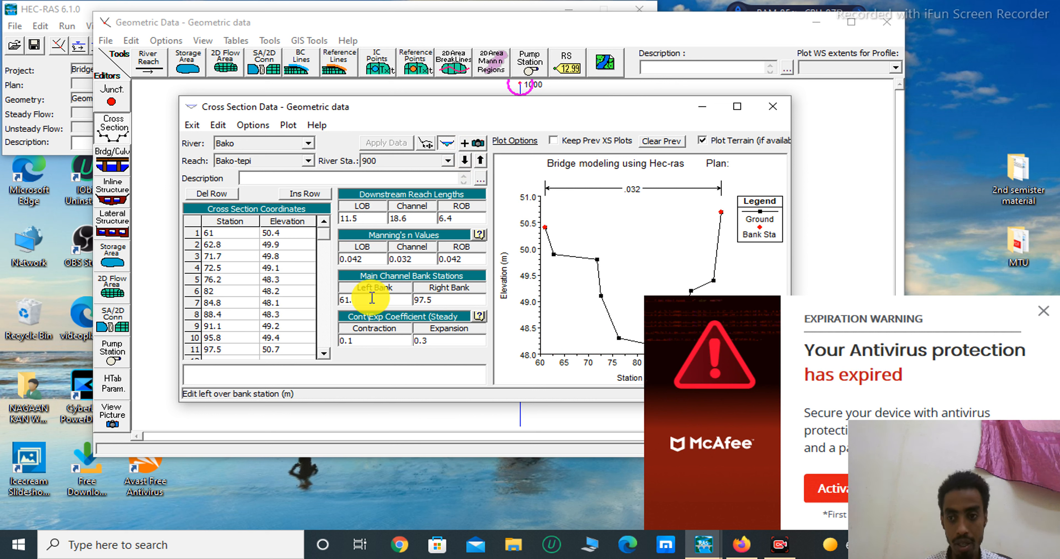
click(1045, 314)
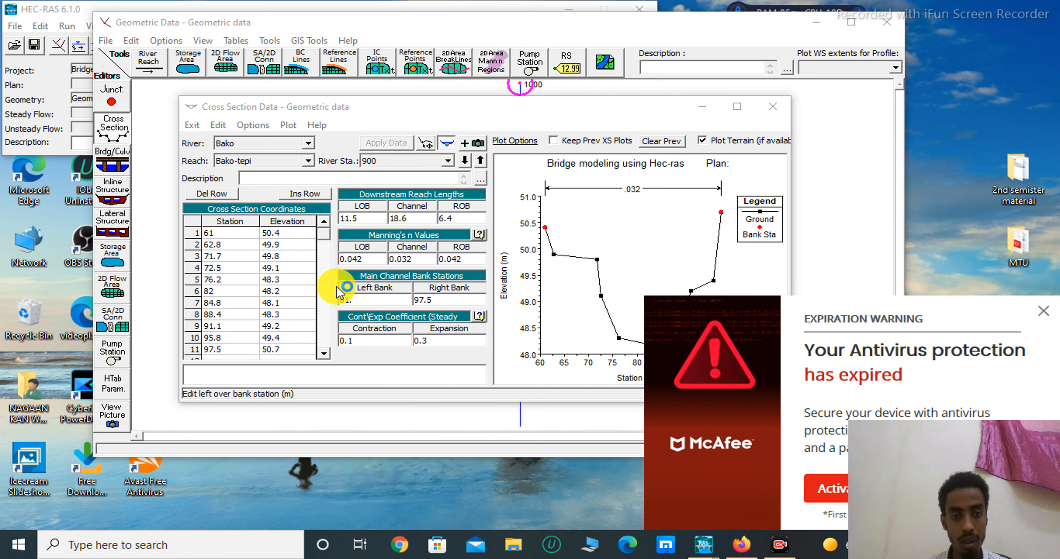
click(360, 298)
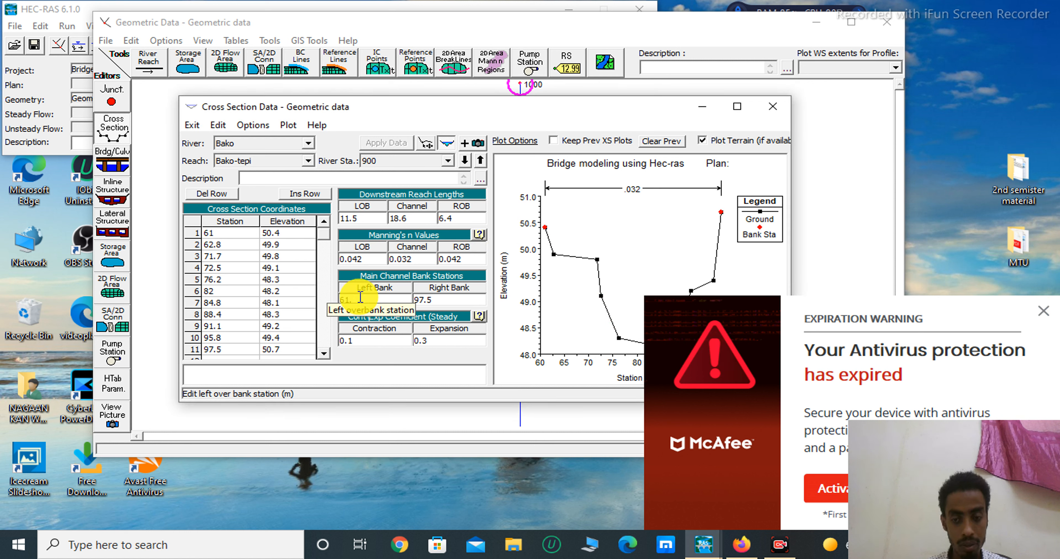
key(BackSpace)
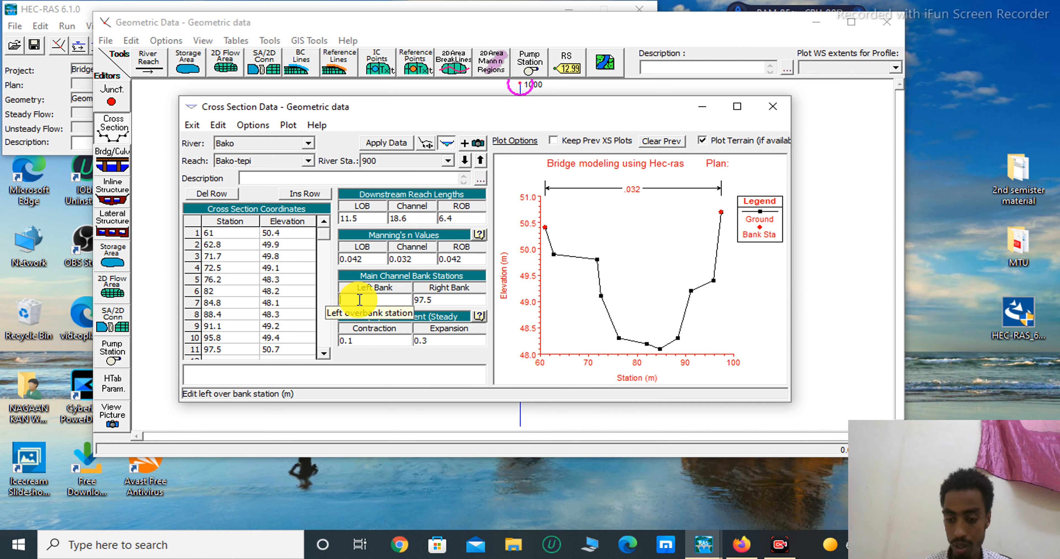
text(72.5)
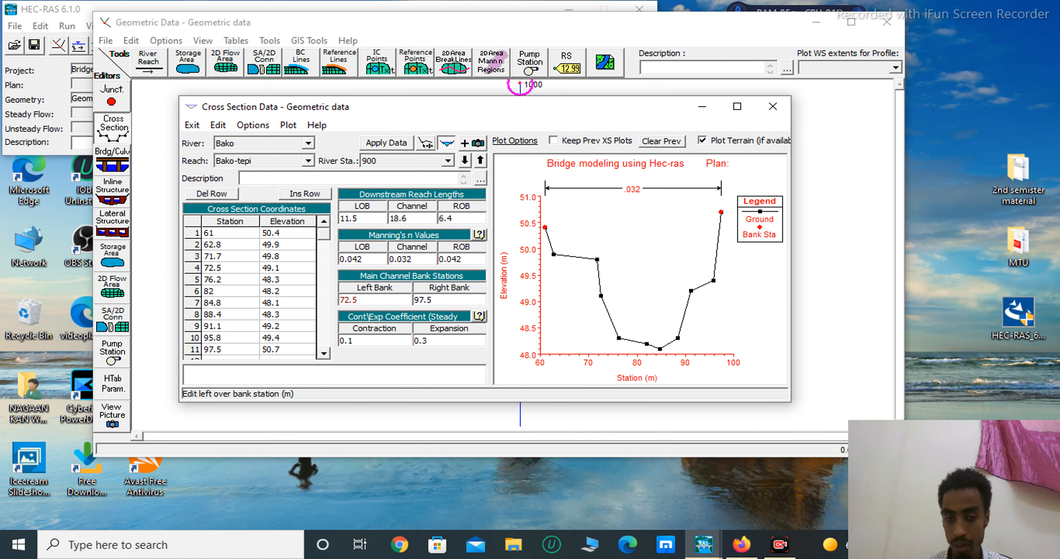
click(417, 300)
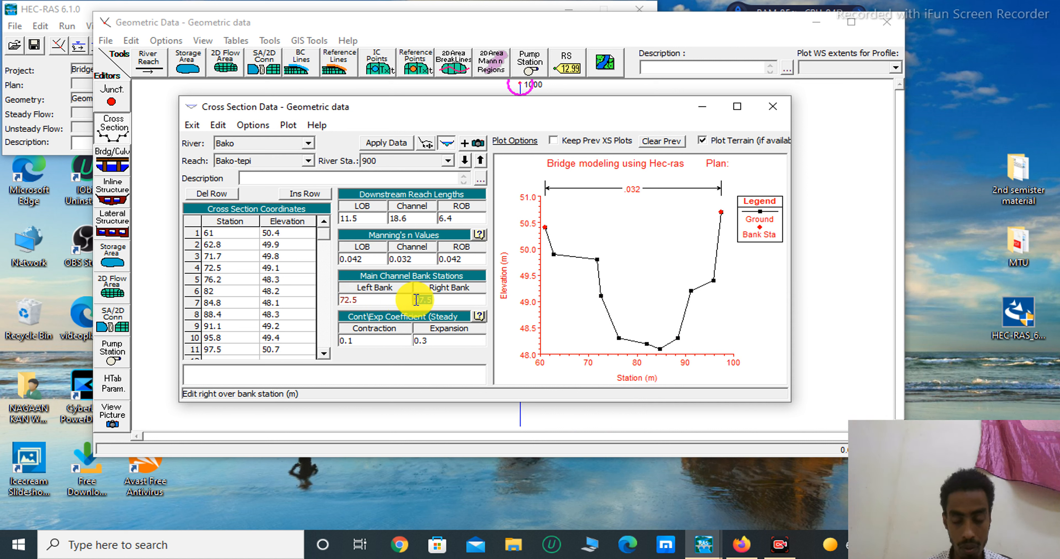
text(91.1)
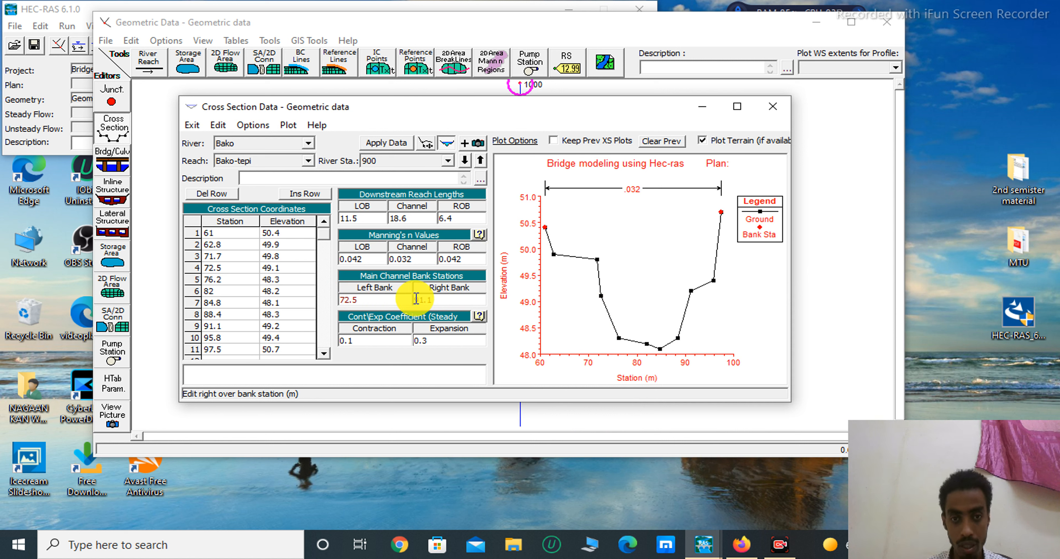
click(395, 147)
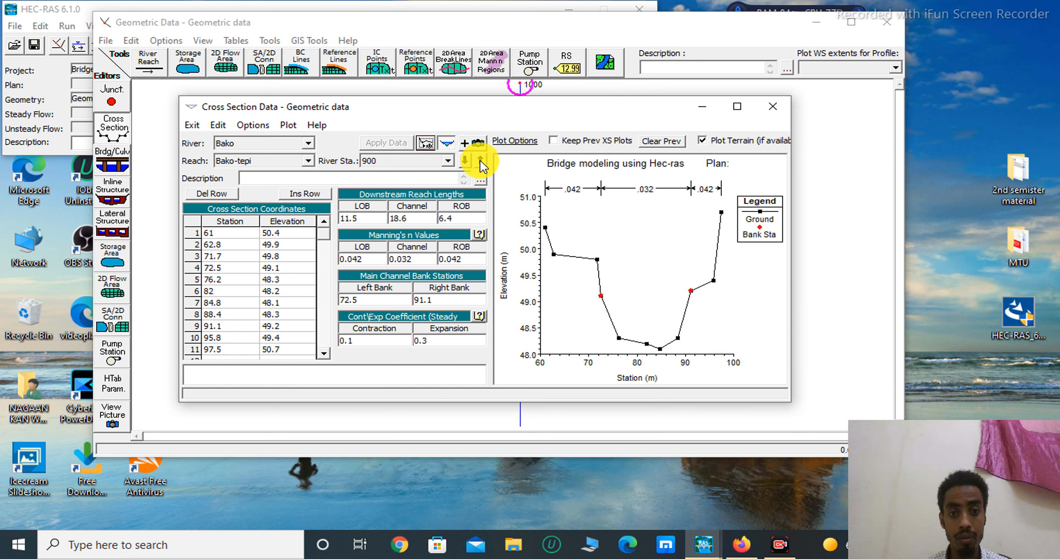
- Go to river station 800 and set its LOB downstream reach length to 15.8 m
click(464, 160)
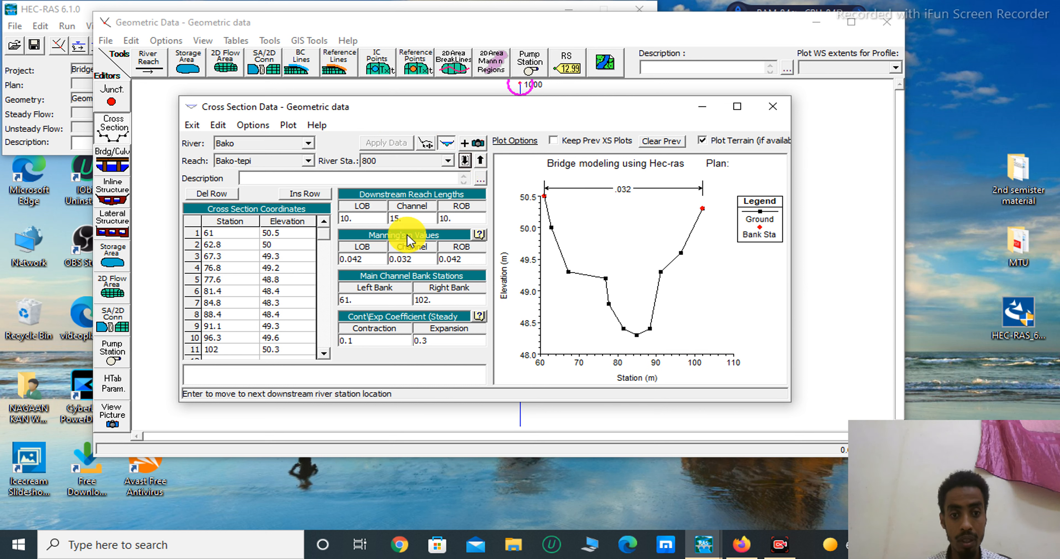
click(358, 220)
key(BackSpace)
key(BackSpace)
key(BackSpace)
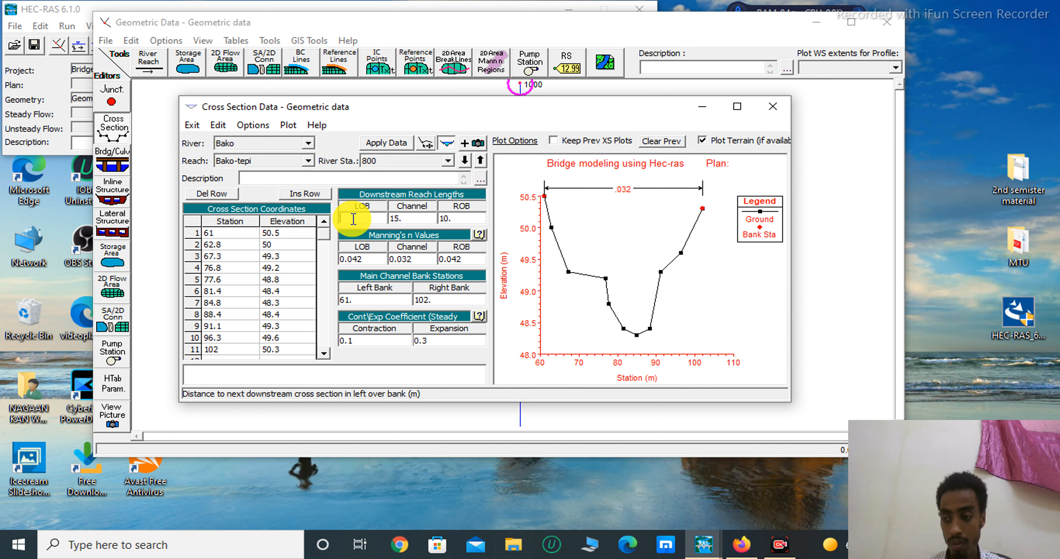
text(15.8)
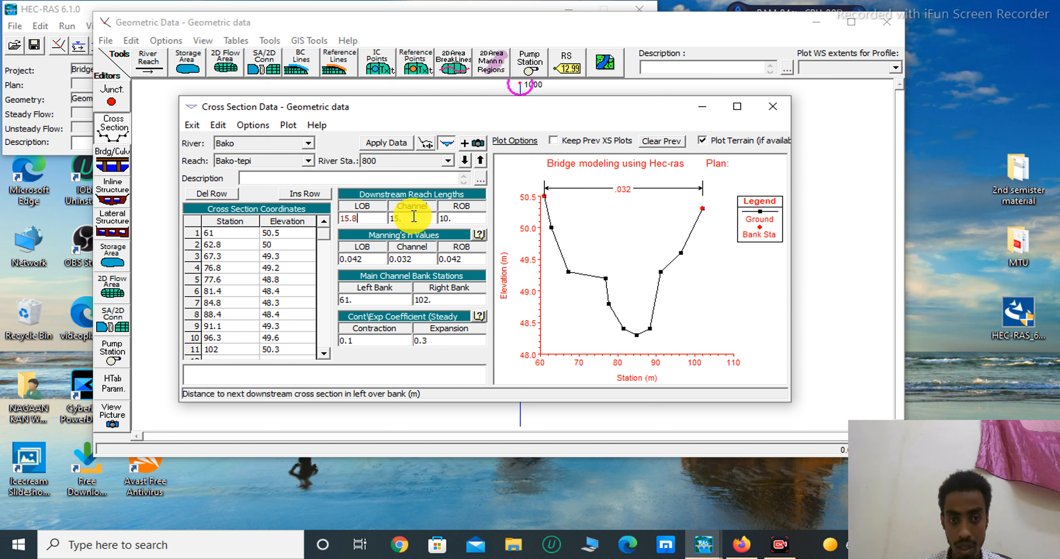
- Set the downstream reach lengths of river station 800 to 14.3 m for the channel and 10.9 m for the ROB
click(393, 219)
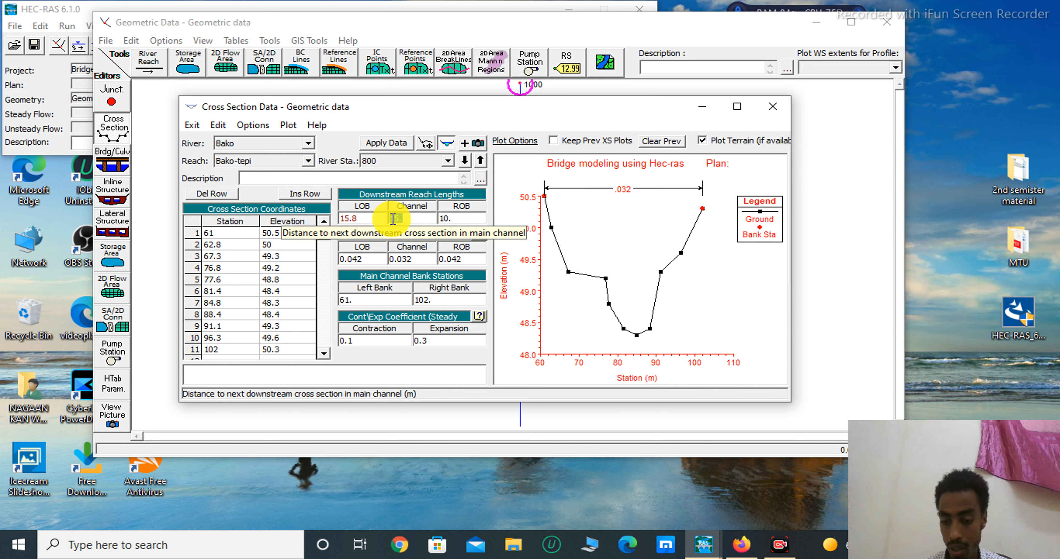
text(14.6)
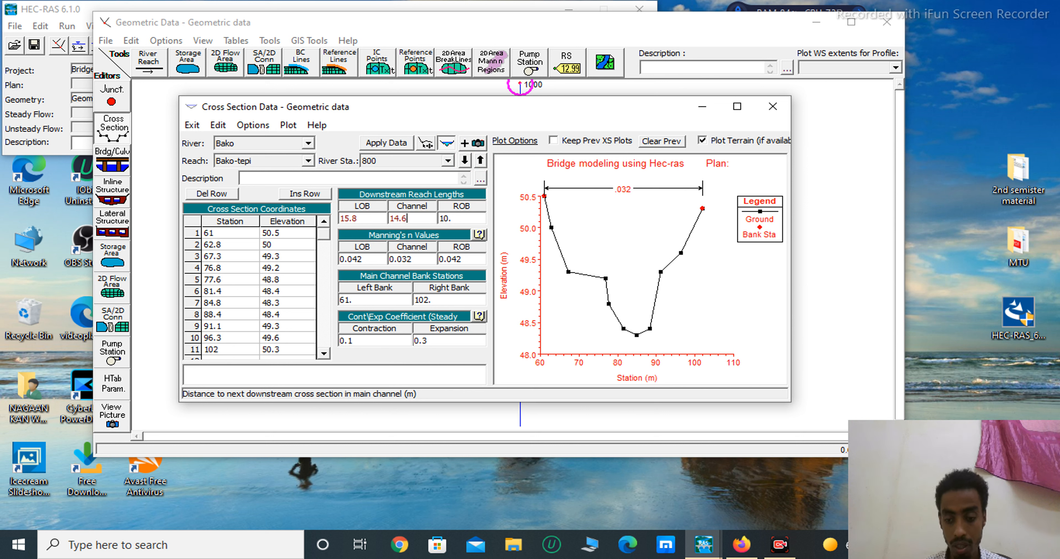
key(BackSpace)
text(3)
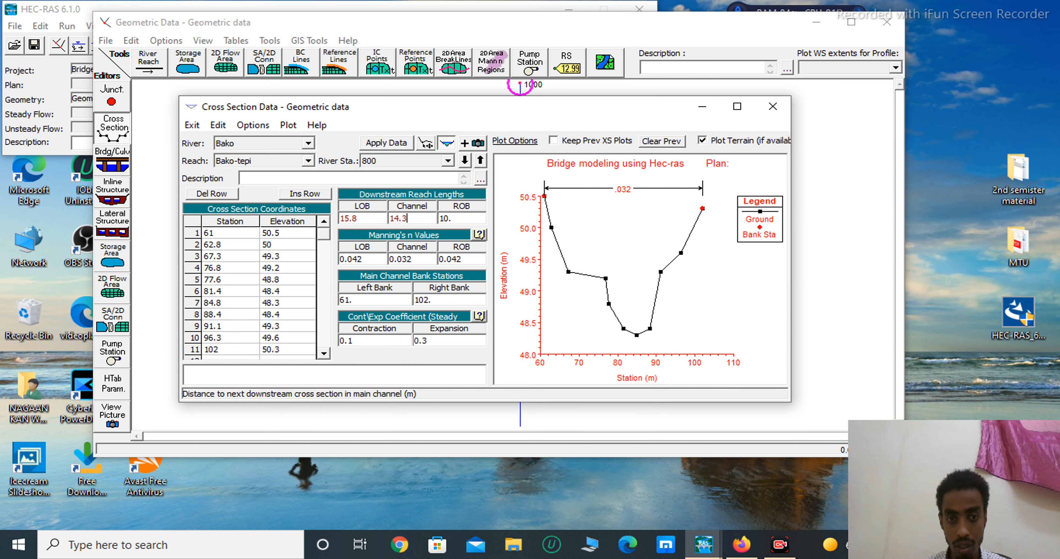
click(464, 219)
key(BackSpace)
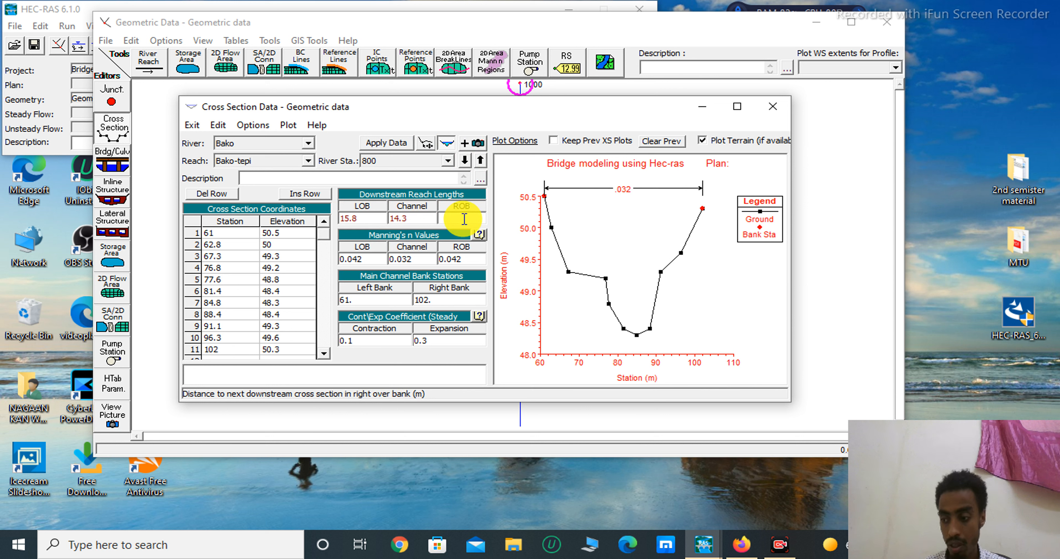
text(10.9)
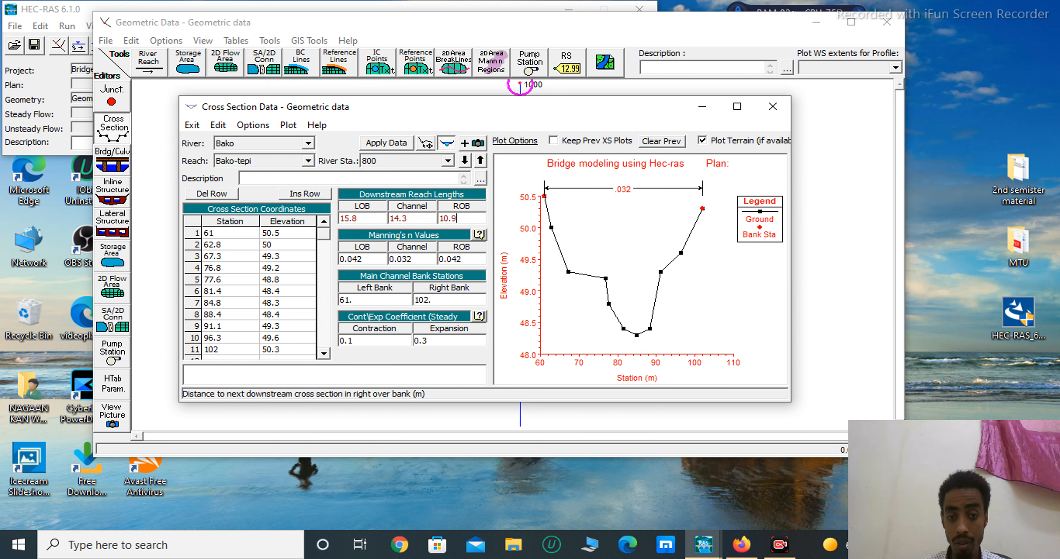
- Set the left main channel bank station of river station 800 to 76.8 m
click(366, 300)
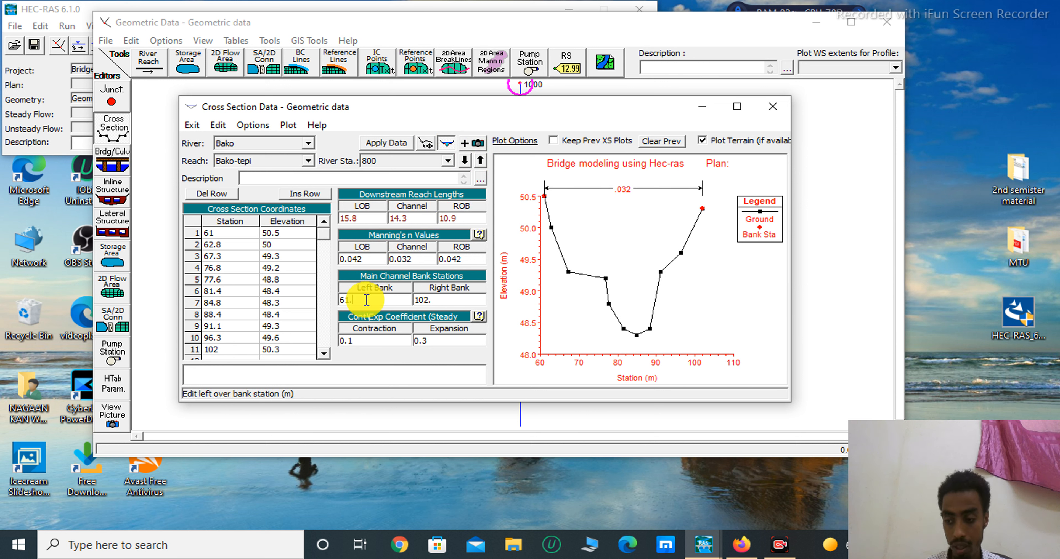
key(BackSpace)
key(BackSpace)
key(BackSpace)
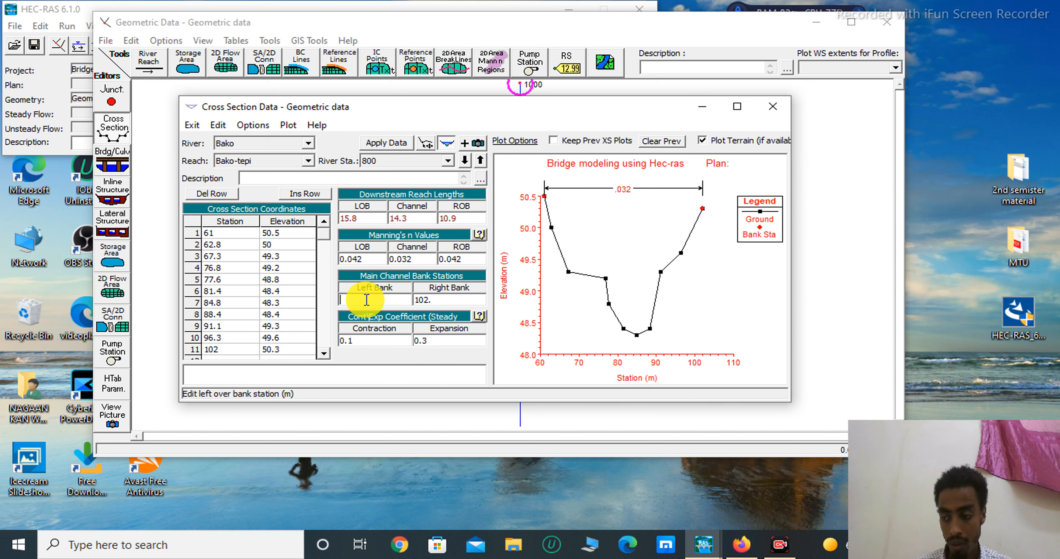
text(7)
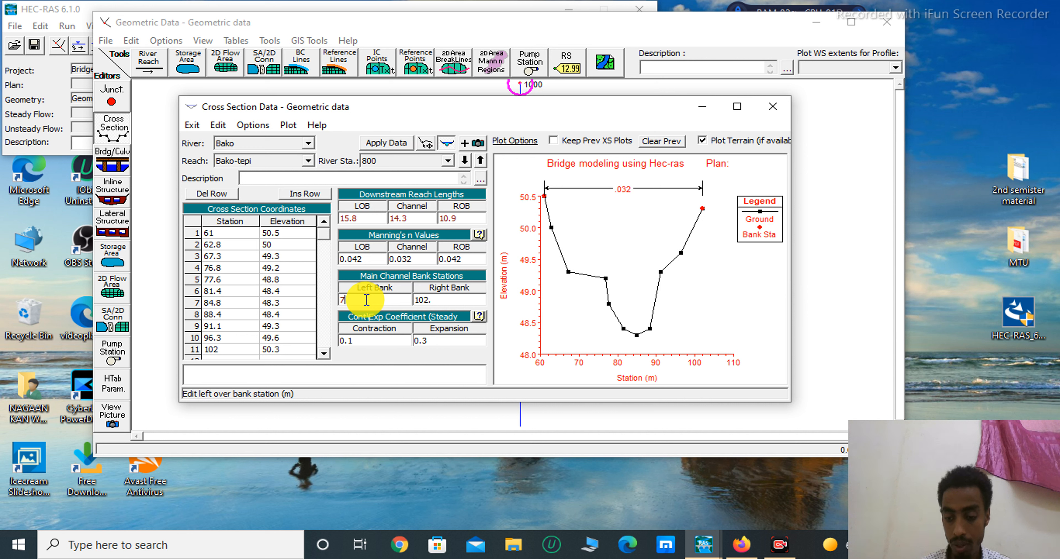
text(6.8)
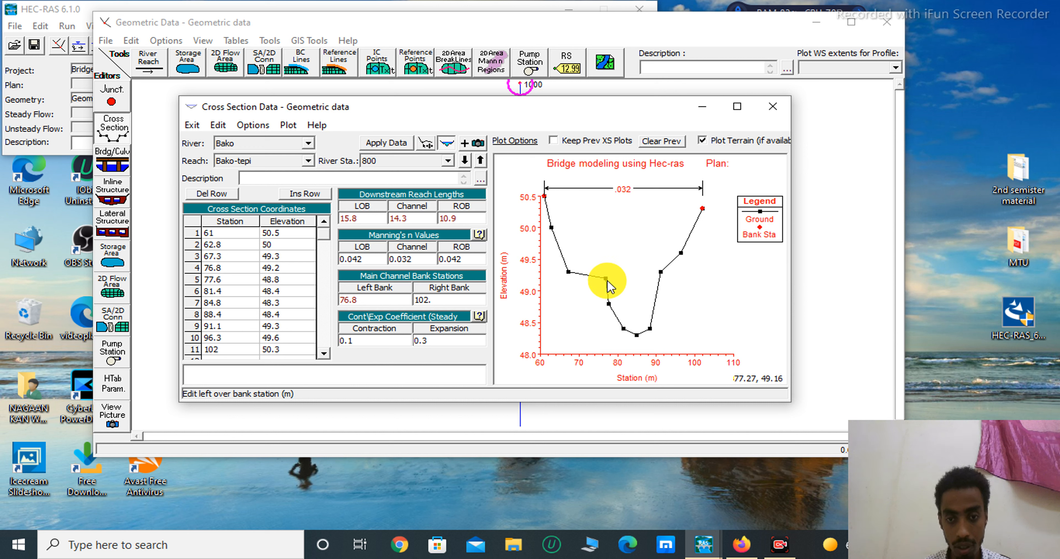
- Set the right main channel bank station of river station 800 to 91.1 m and apply the data
click(443, 303)
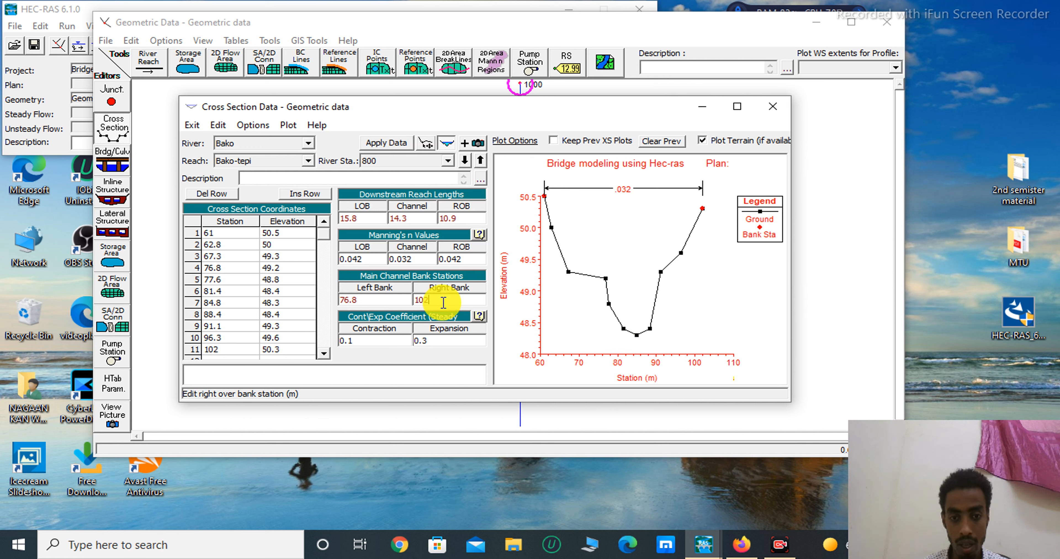
key(BackSpace)
key(BackSpace)
key(BackSpace)
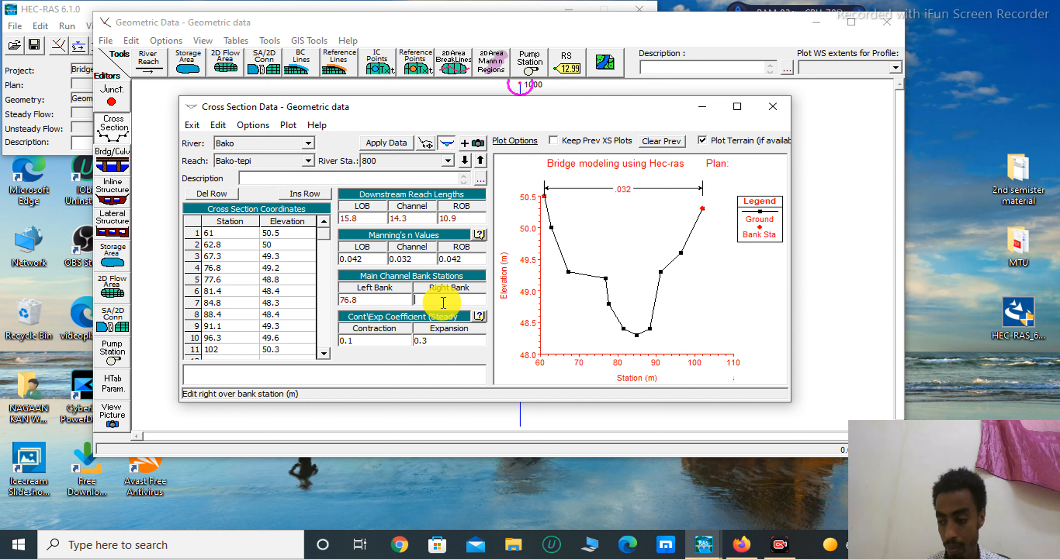
text(91.1)
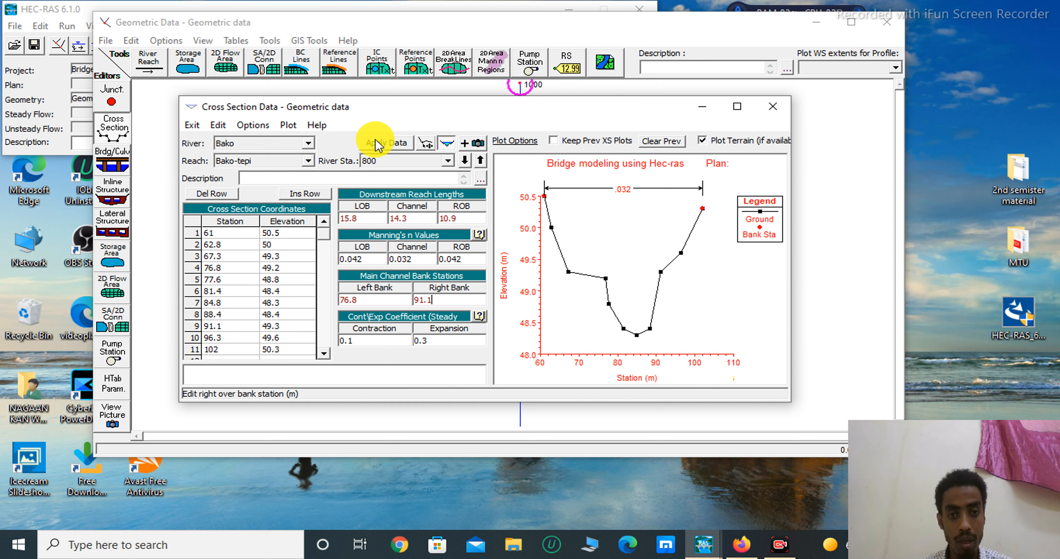
click(386, 143)
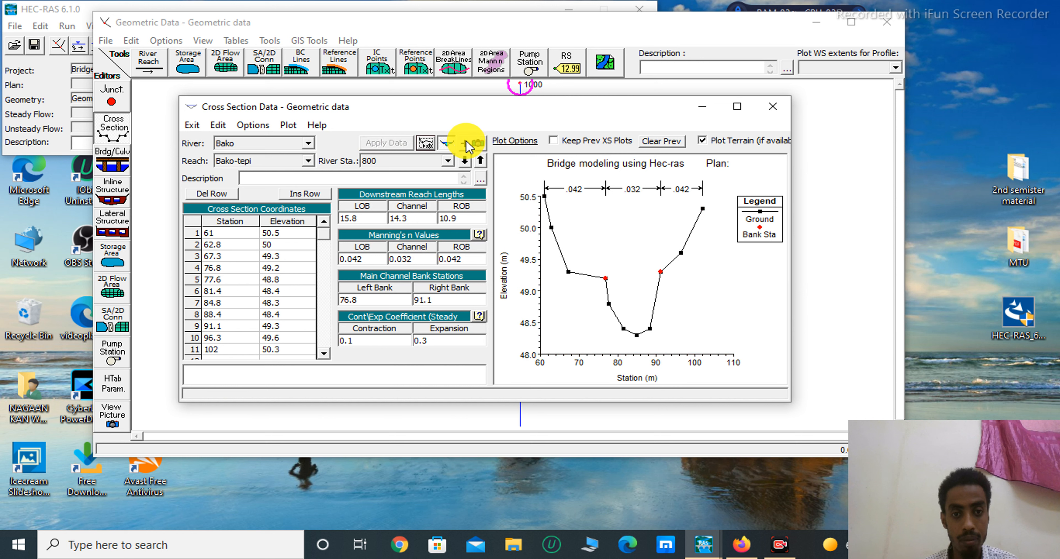
- Go to river station 700 and set its downstream reach lengths to 14.5 m LOB, 18.6 m channel and 10.2 m ROB
click(464, 160)
click(361, 217)
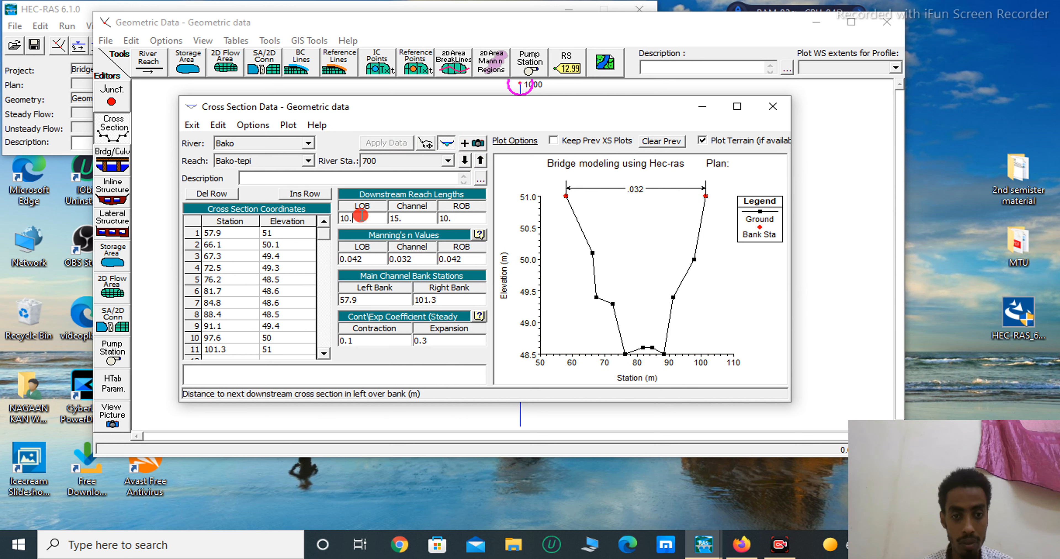
key(BackSpace)
key(BackSpace)
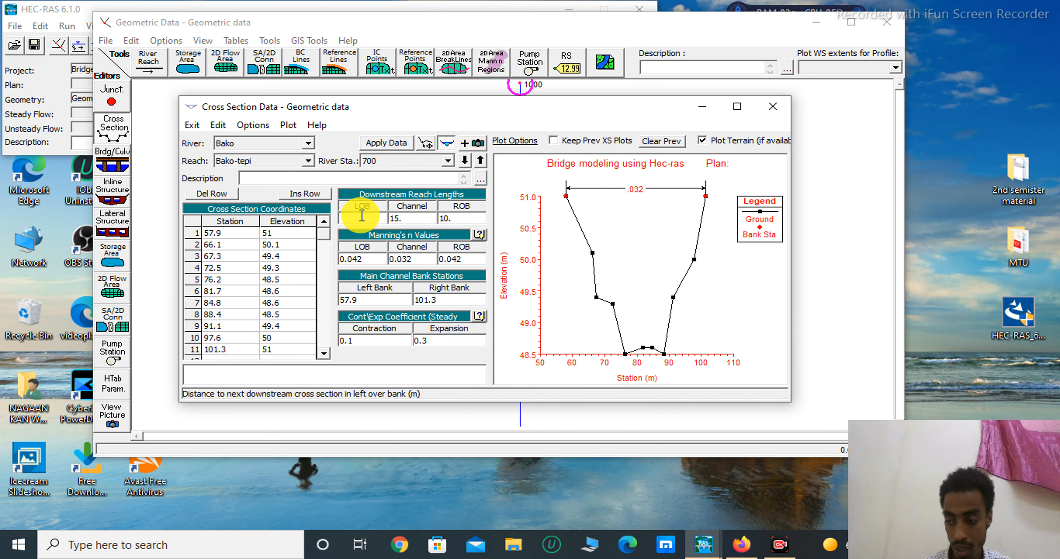
text(14.5)
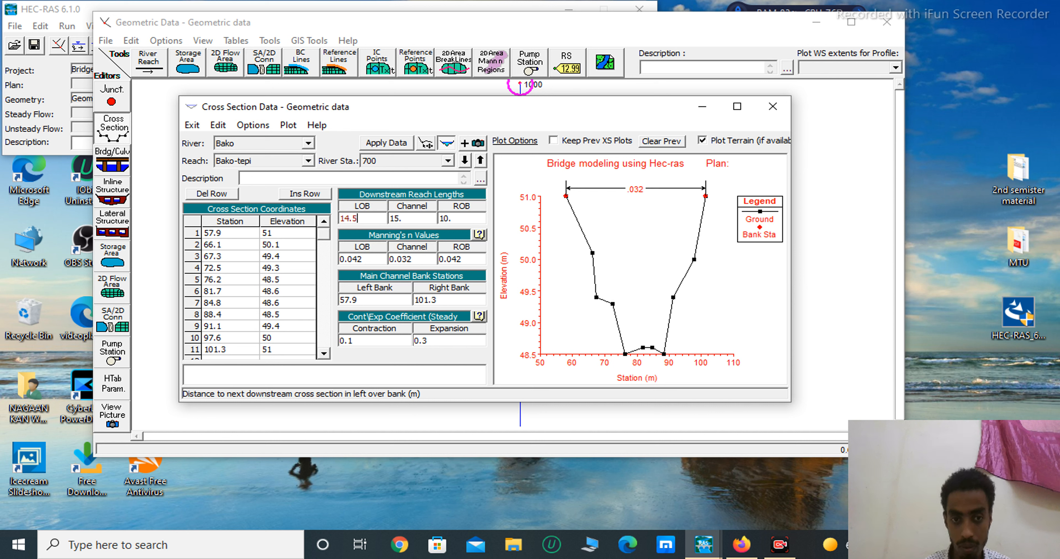
click(409, 217)
key(BackSpace)
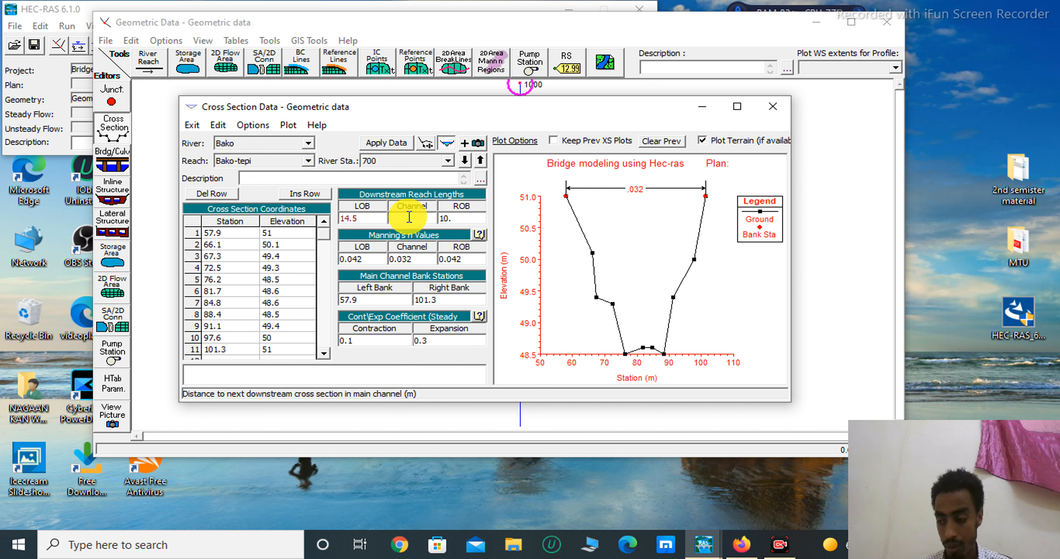
text(18.6)
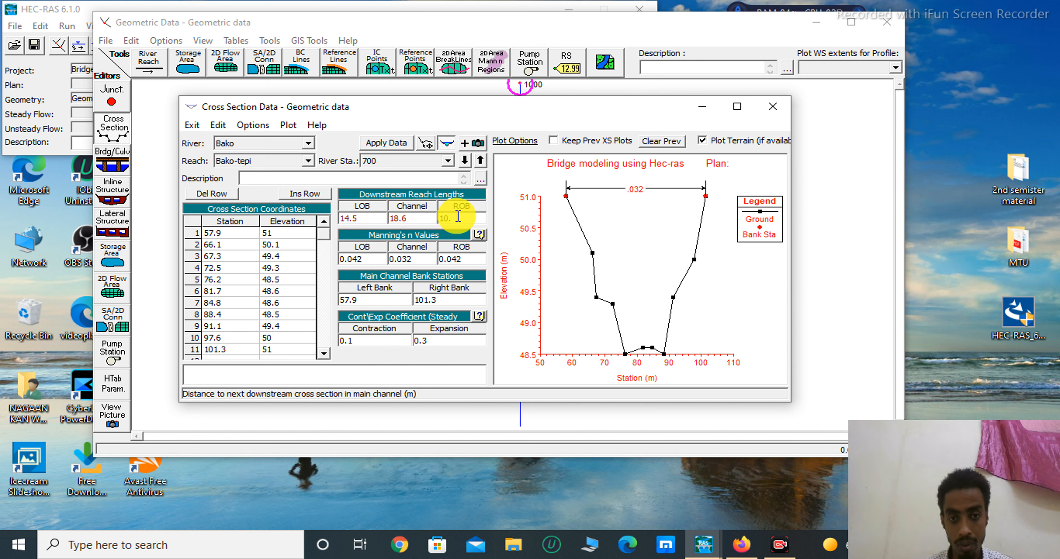
click(458, 217)
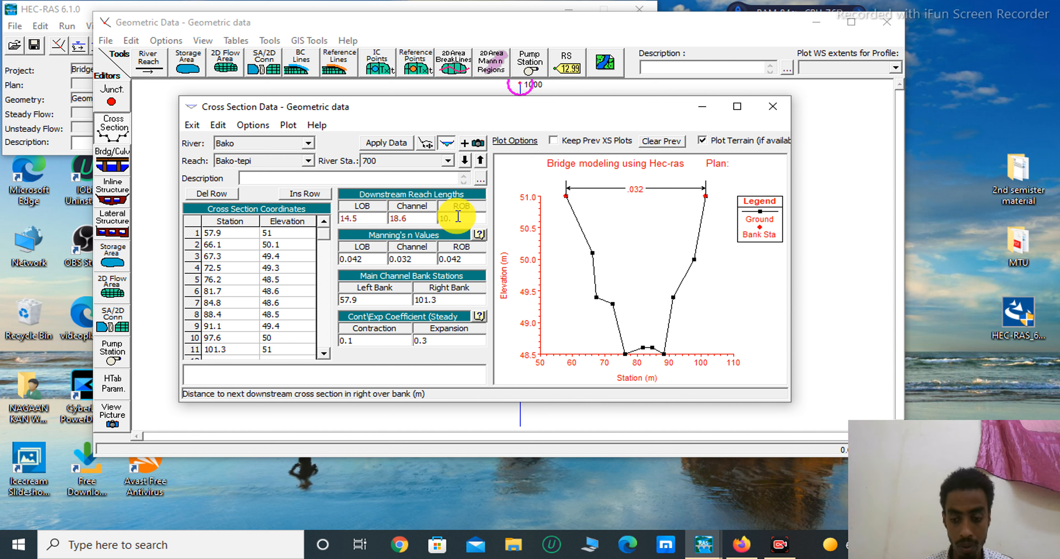
text(2)
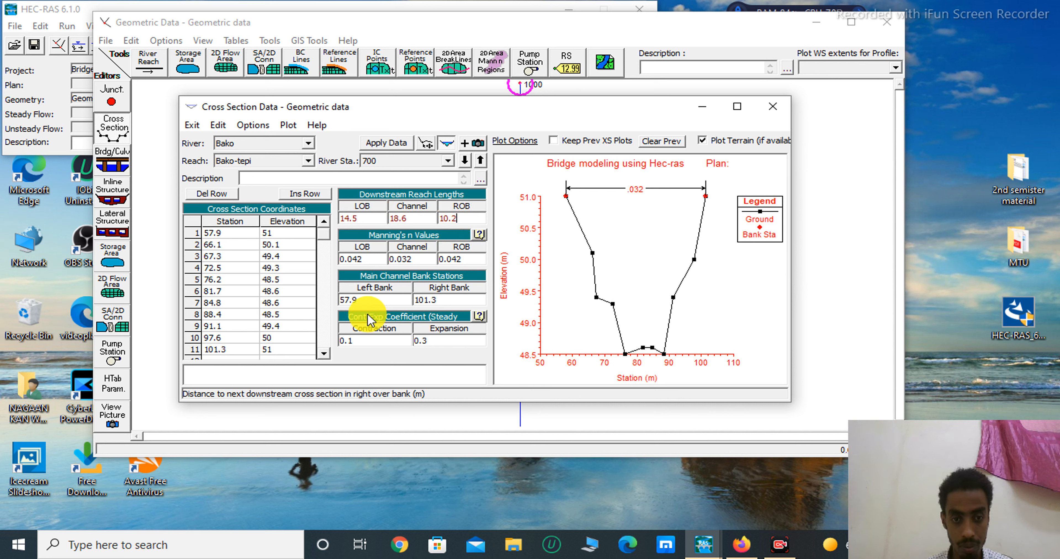
- Set the left main channel bank station of river station 700 to 72.5 m
click(369, 300)
key(BackSpace)
key(BackSpace)
key(BackSpace)
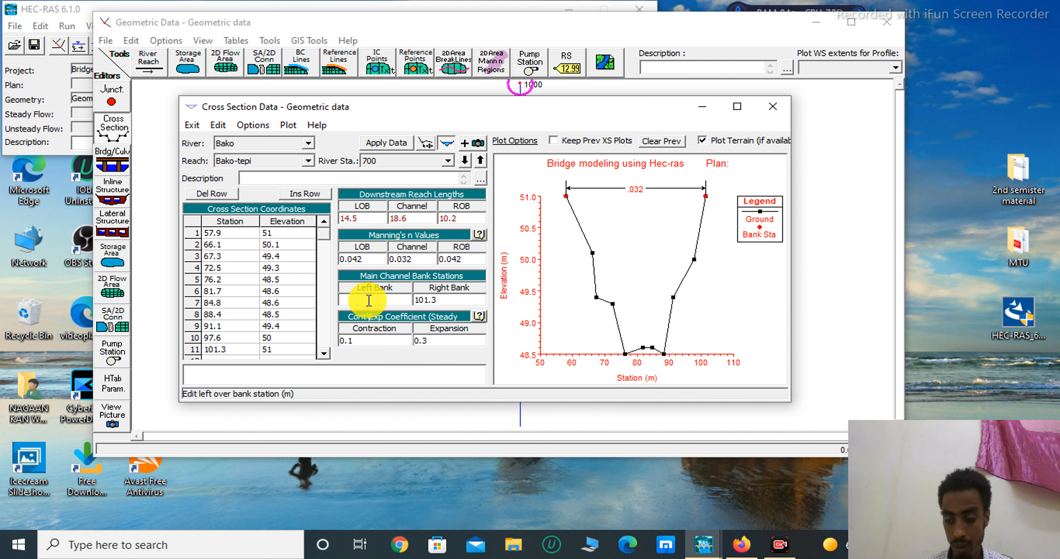
text(72.)
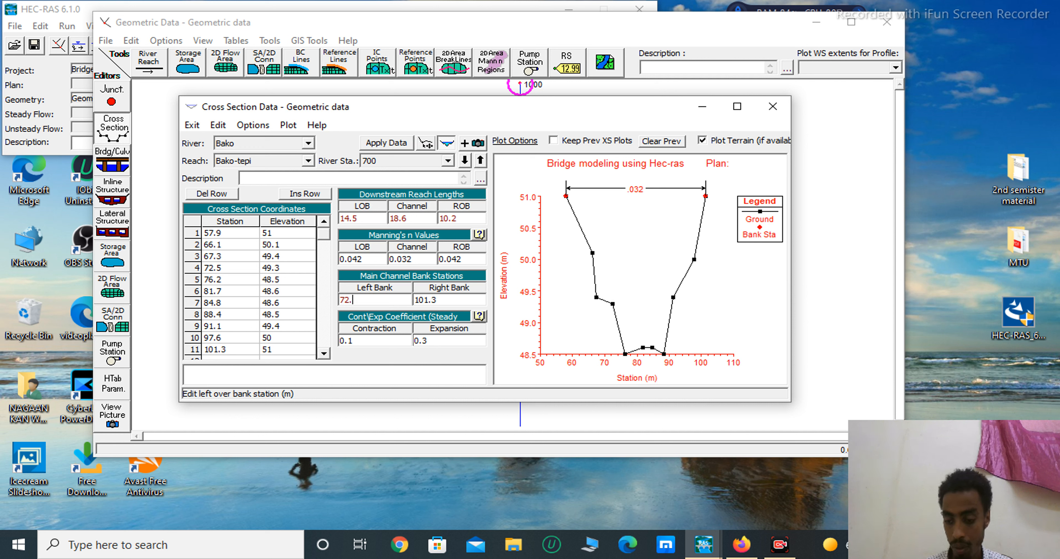
text(5)
- Set the right main channel bank station of river station 700 to 91.1 m and apply the data
click(447, 298)
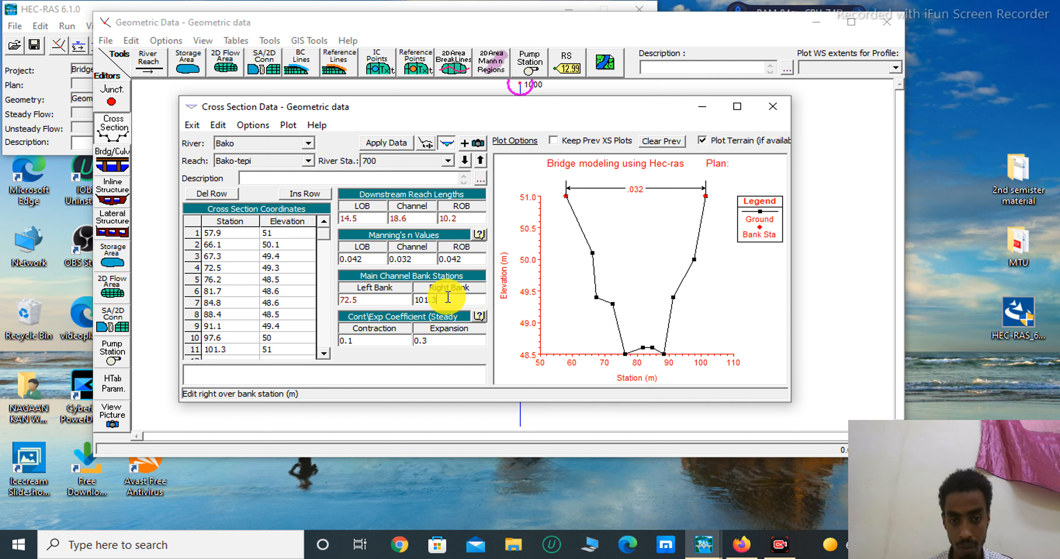
key(BackSpace)
key(BackSpace)
key(BackSpace)
key(BackSpace)
key(BackSpace)
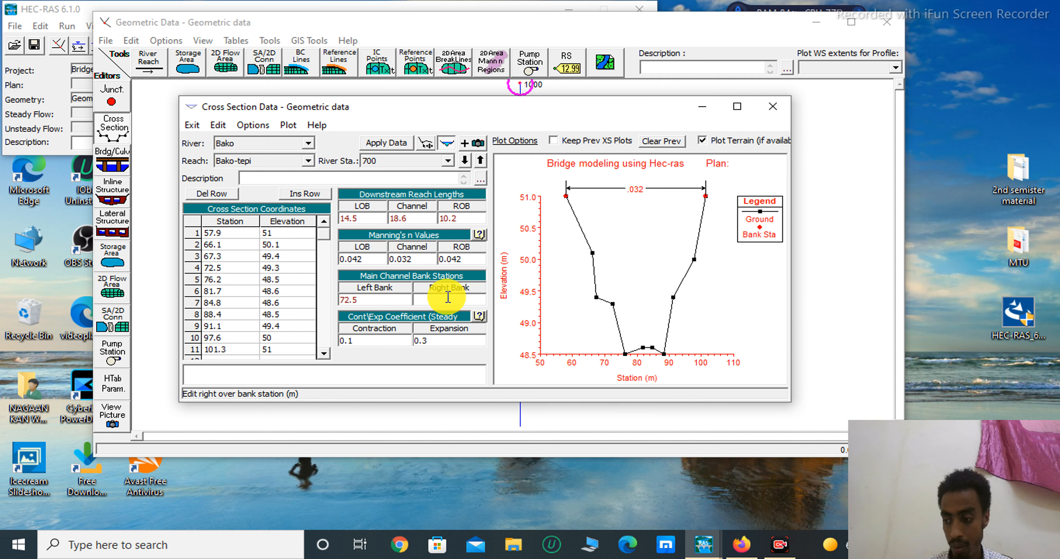
text(91.1)
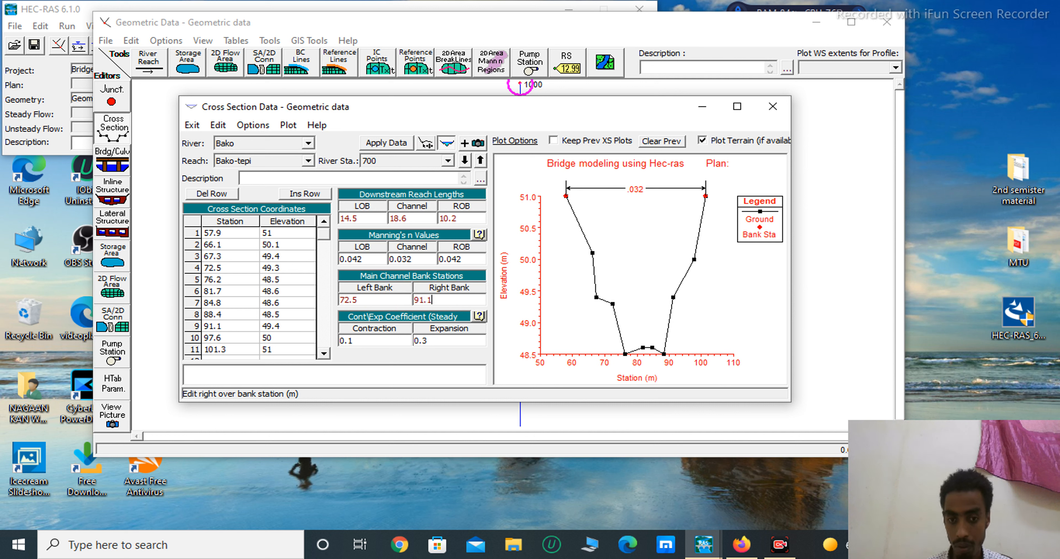
click(389, 145)
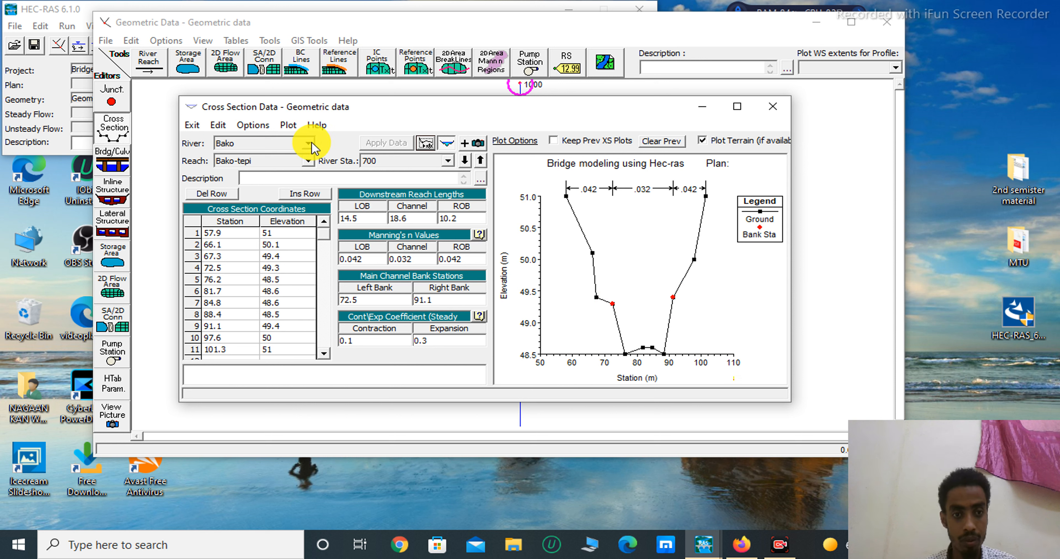
- Close the cross section editor, save the geometry data and close the geometric data editor
click(773, 107)
click(106, 40)
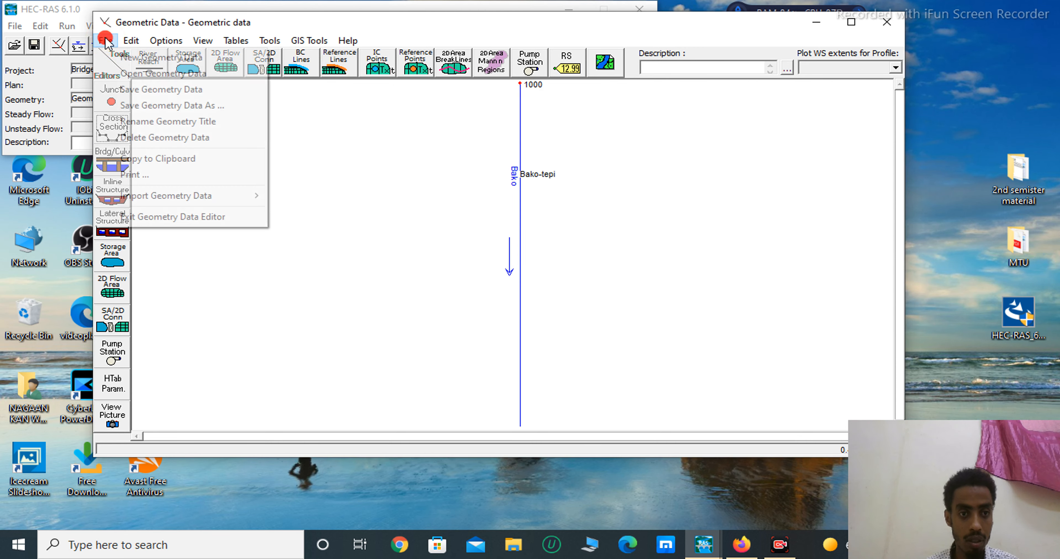
click(154, 91)
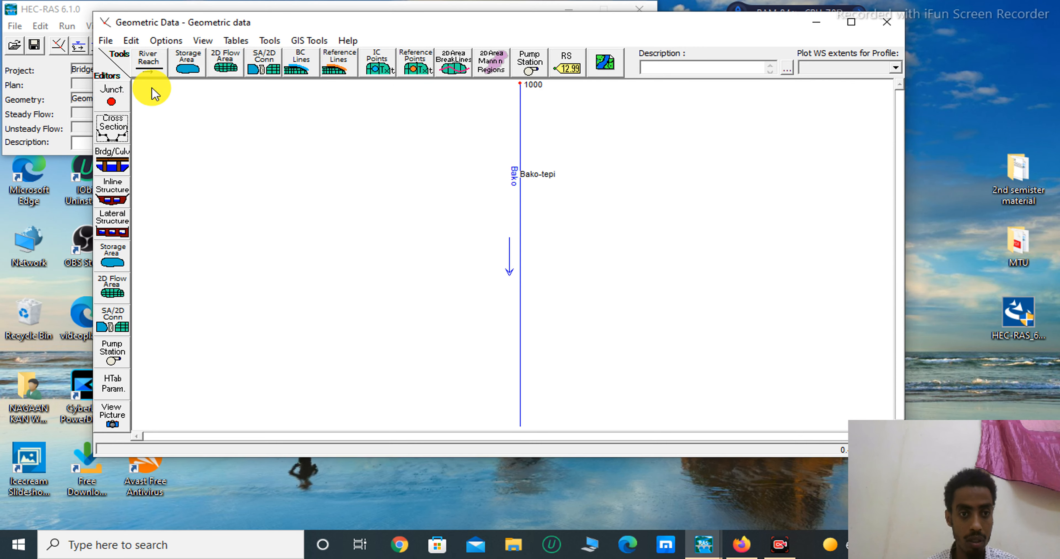
click(107, 41)
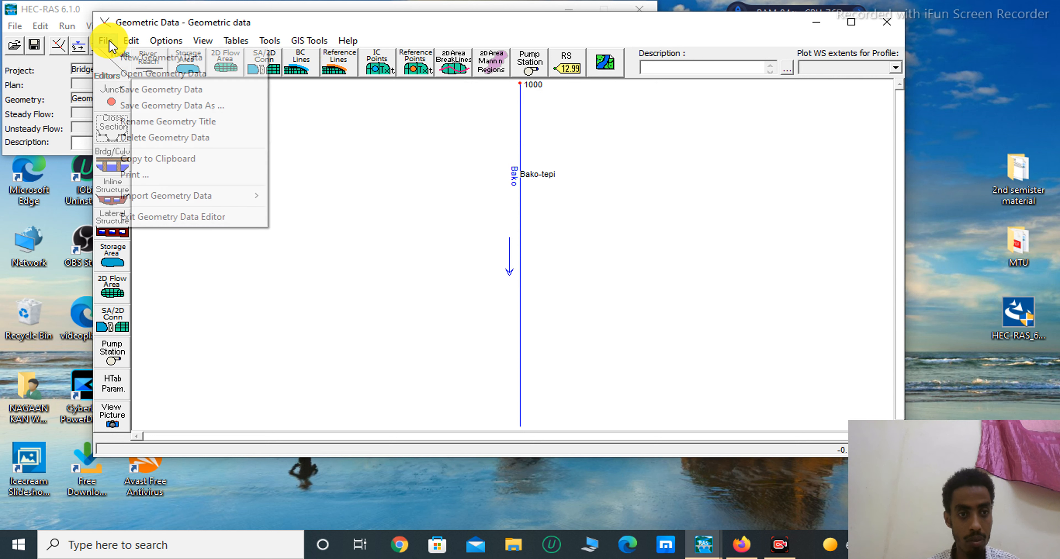
click(156, 90)
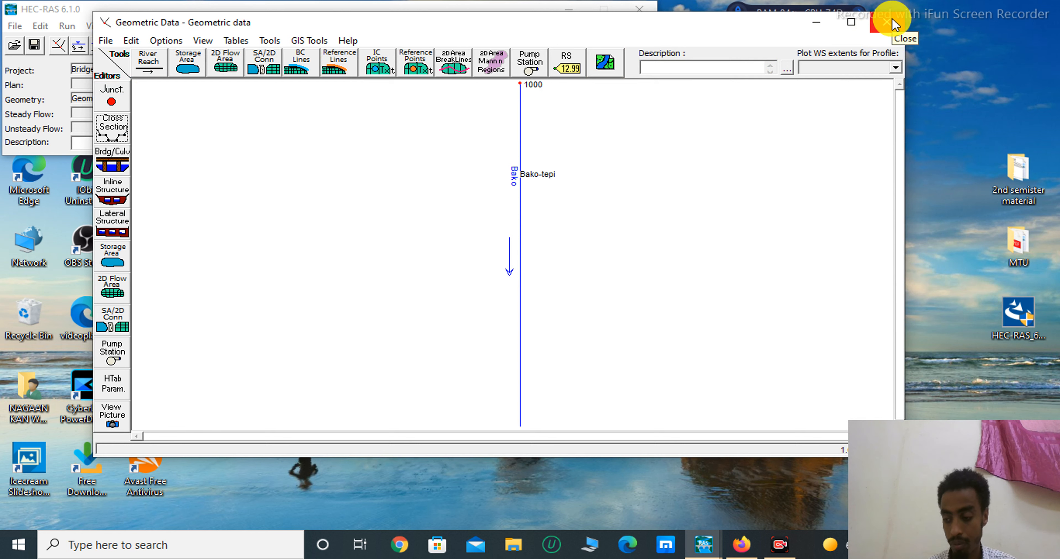
click(893, 24)
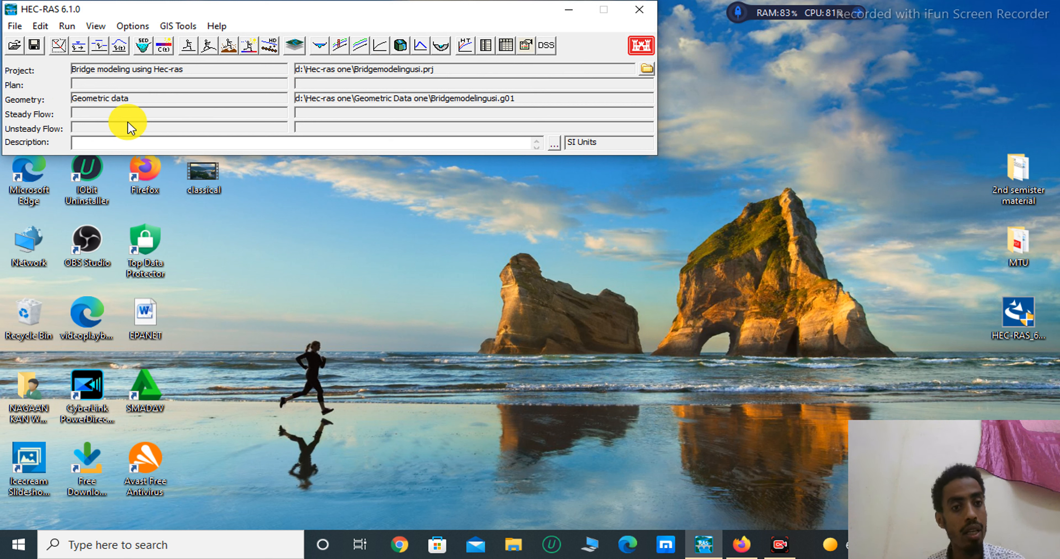
- Open the steady flow data editor and enter the description "steady flow analysis one"
click(82, 49)
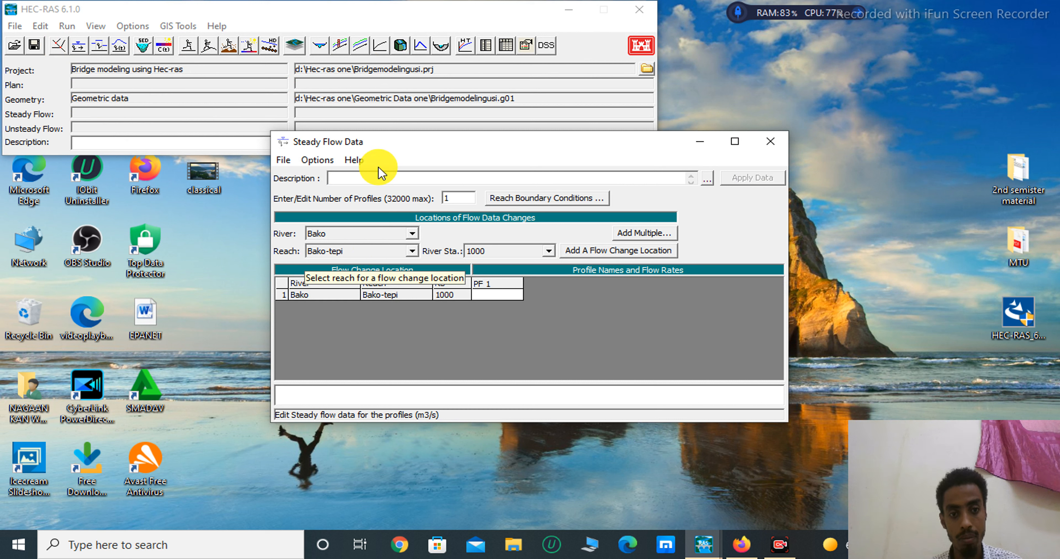
click(356, 177)
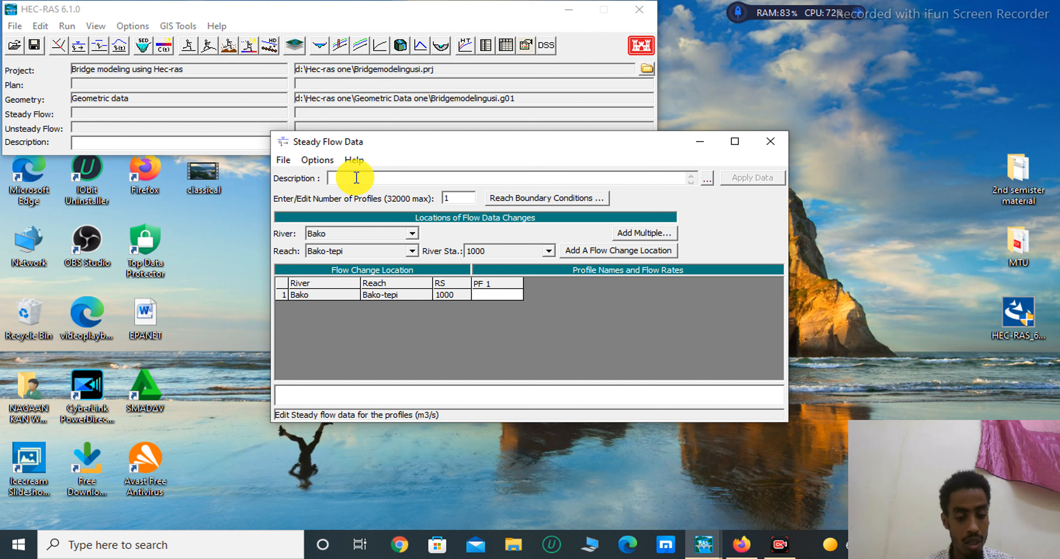
text(st)
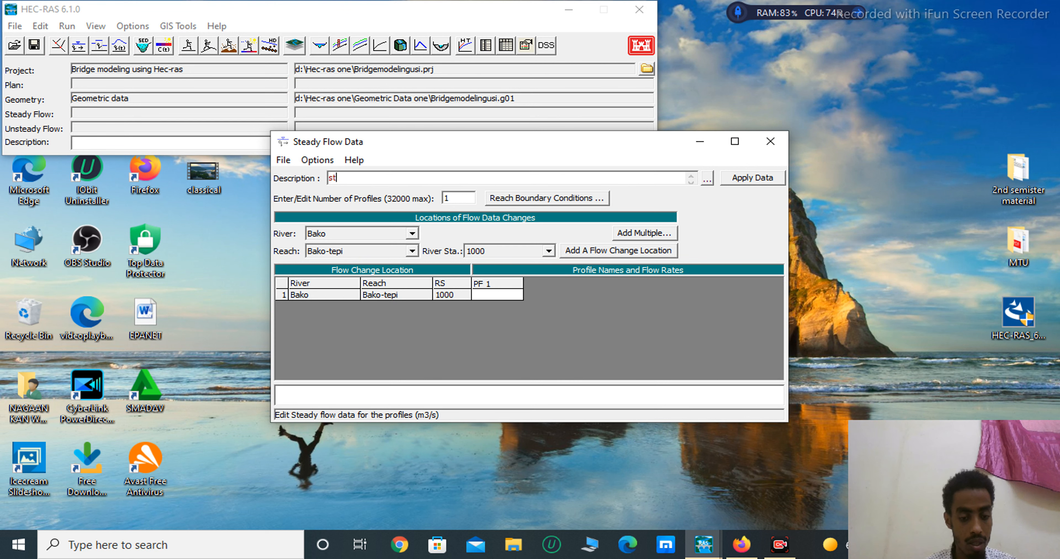
text(ea)
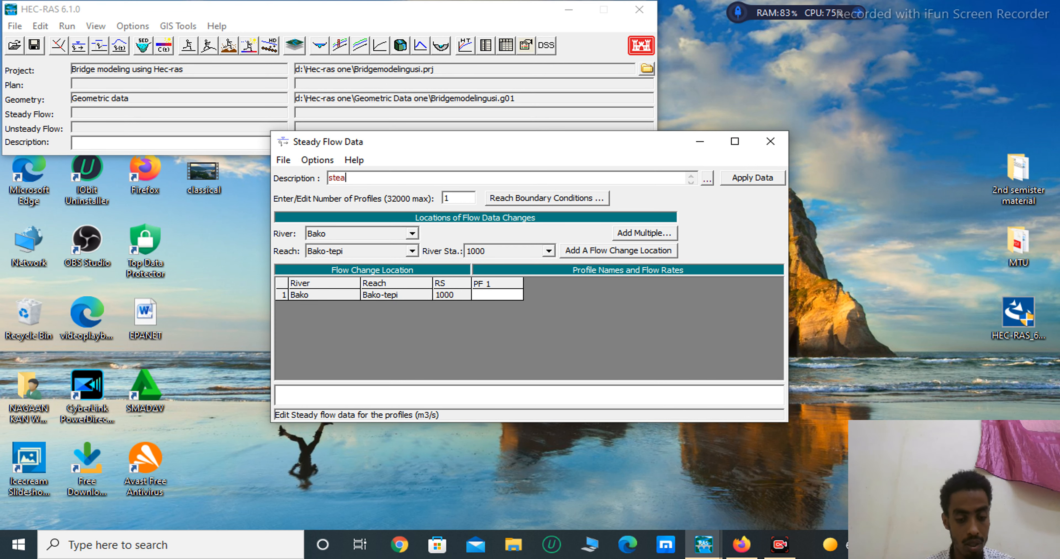
text(dy flow )
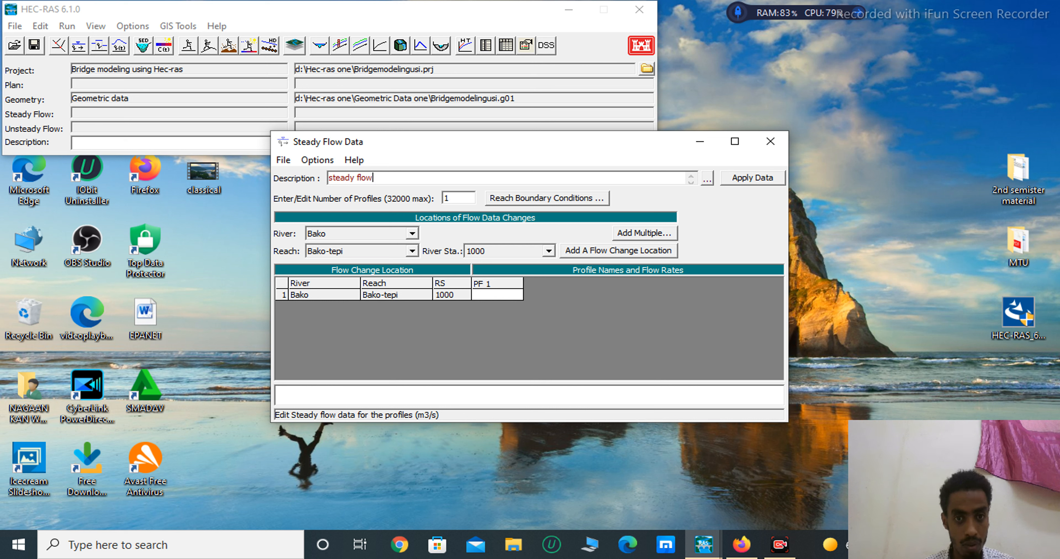
text(a)
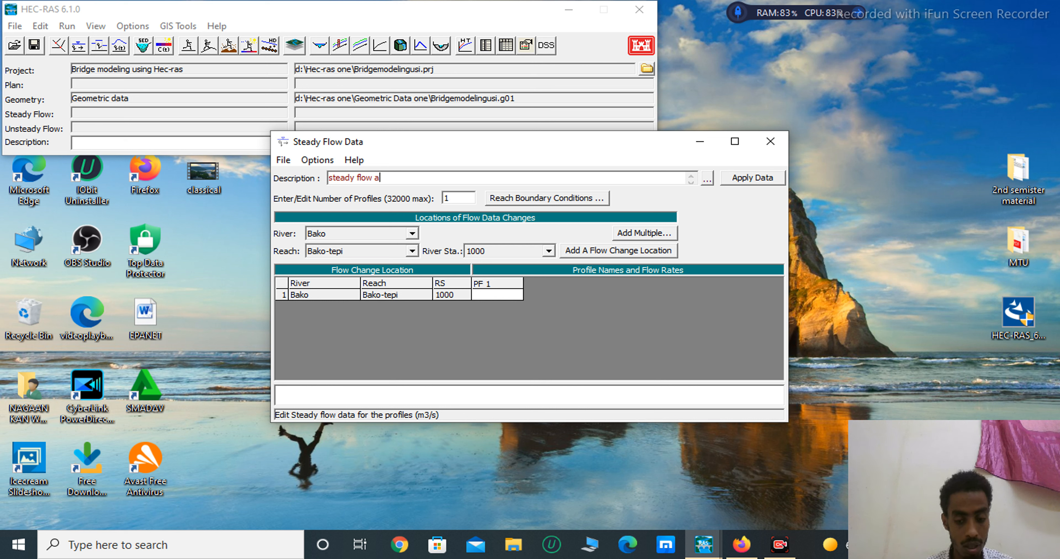
text(naly)
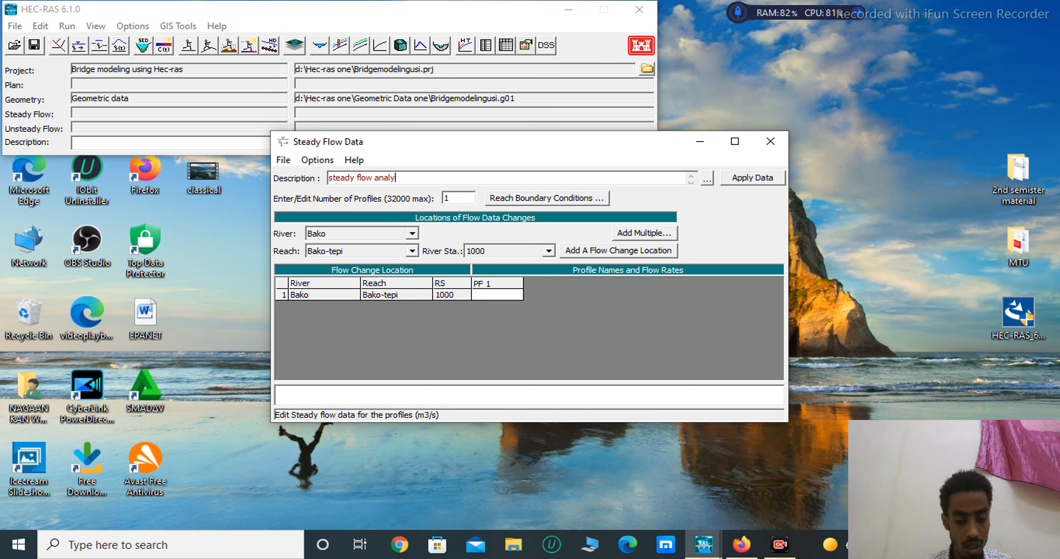
text(sis one)
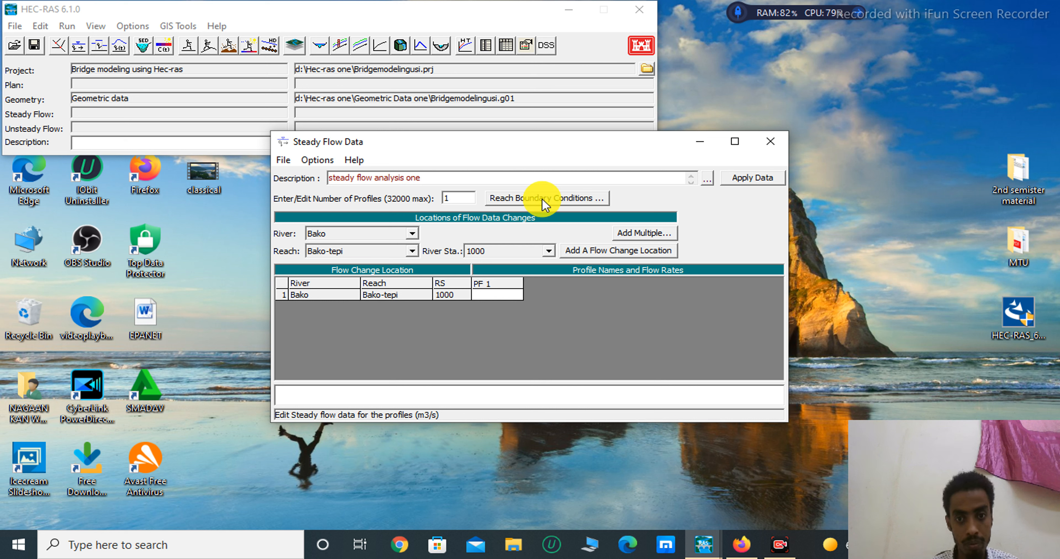
click(283, 161)
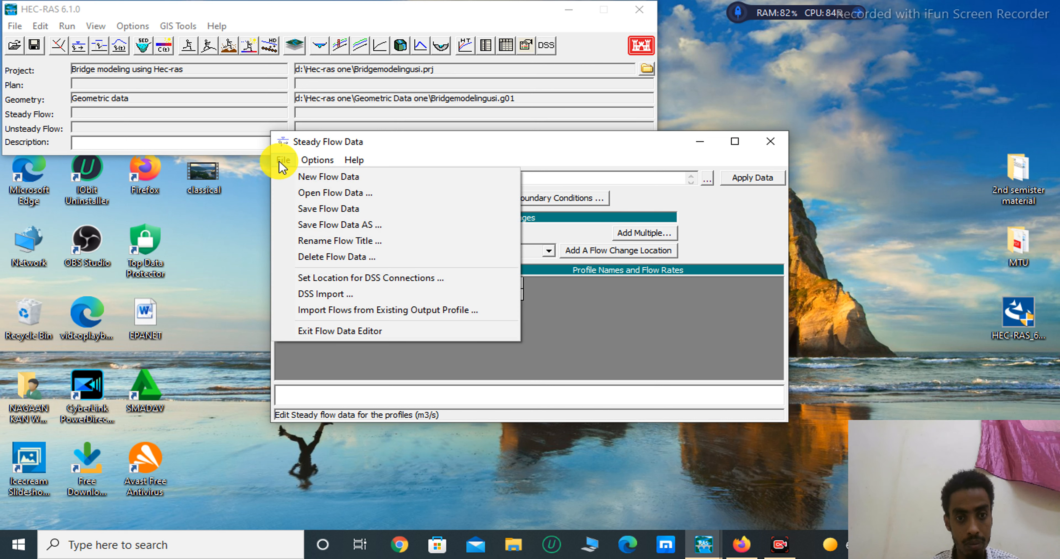
click(282, 161)
click(282, 161)
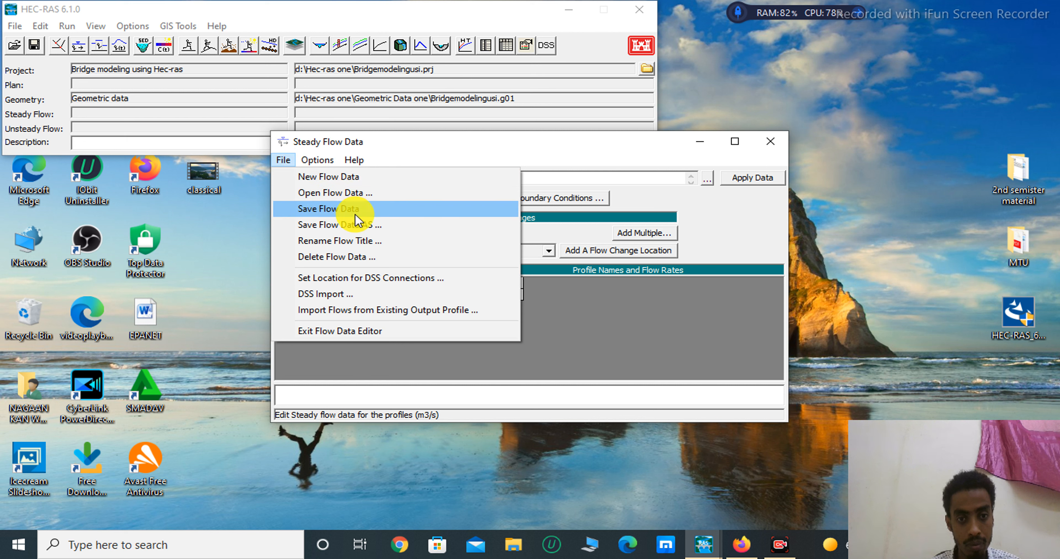
click(491, 148)
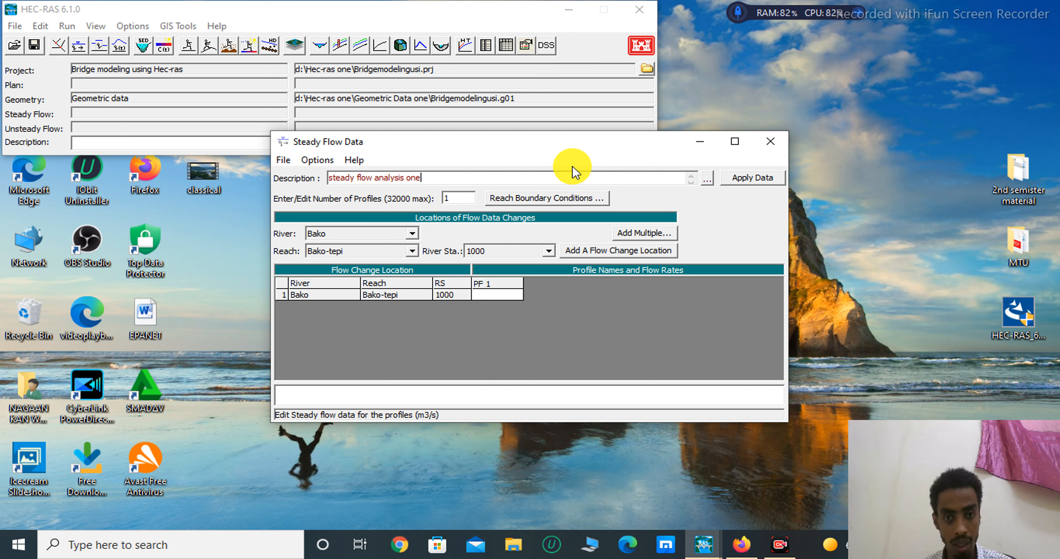
- Set the number of steady flow profiles to 4
click(484, 296)
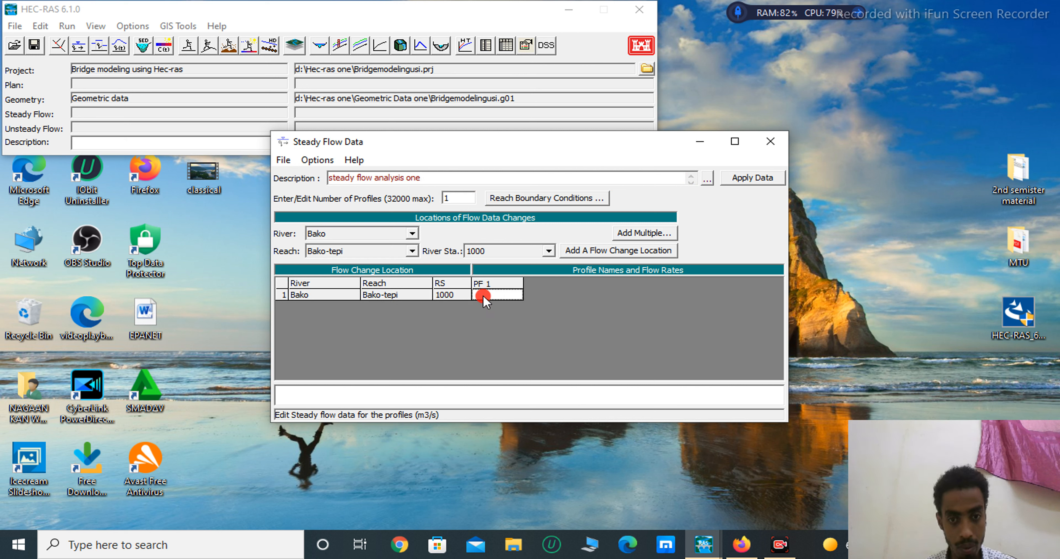
click(454, 199)
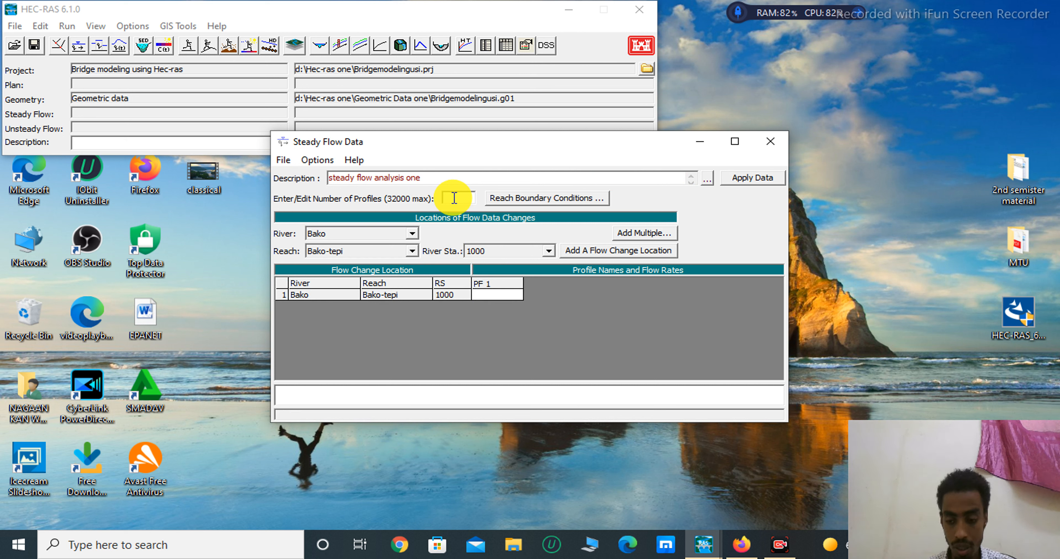
text(4)
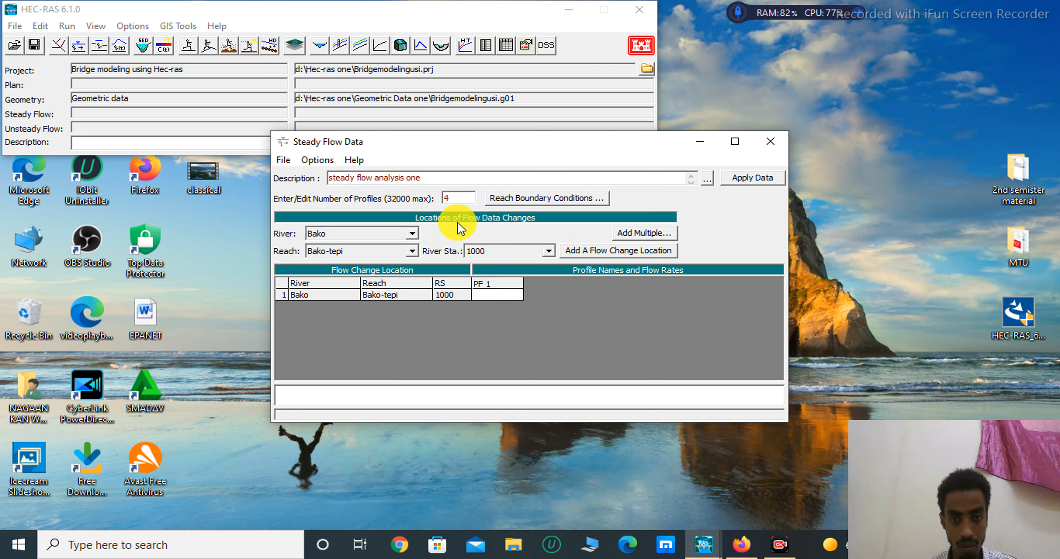
- Enter flow rates of 10, 20, 30 and 34 m3/s for profiles PF 1 to PF 4 at river station 1000
click(504, 296)
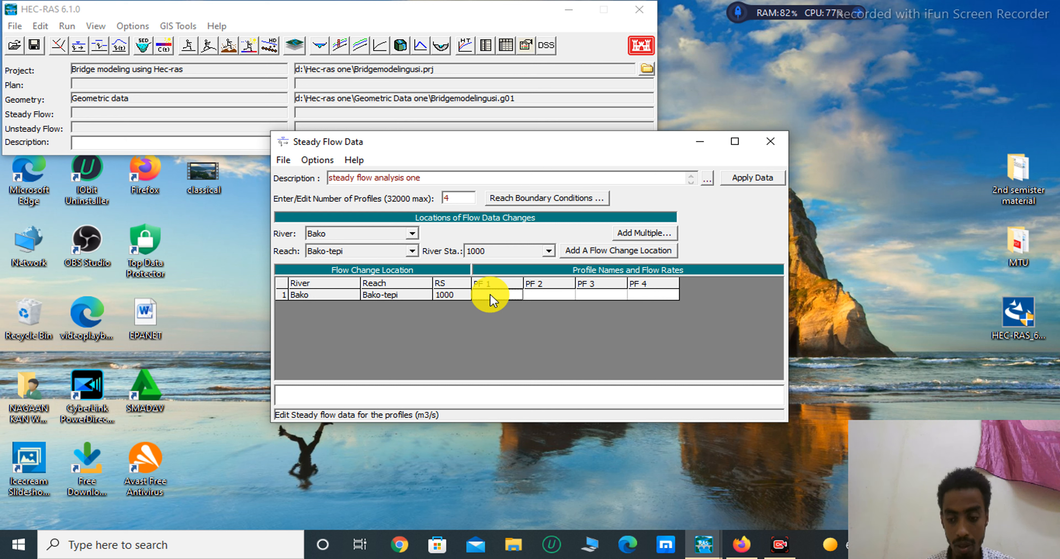
text(10)
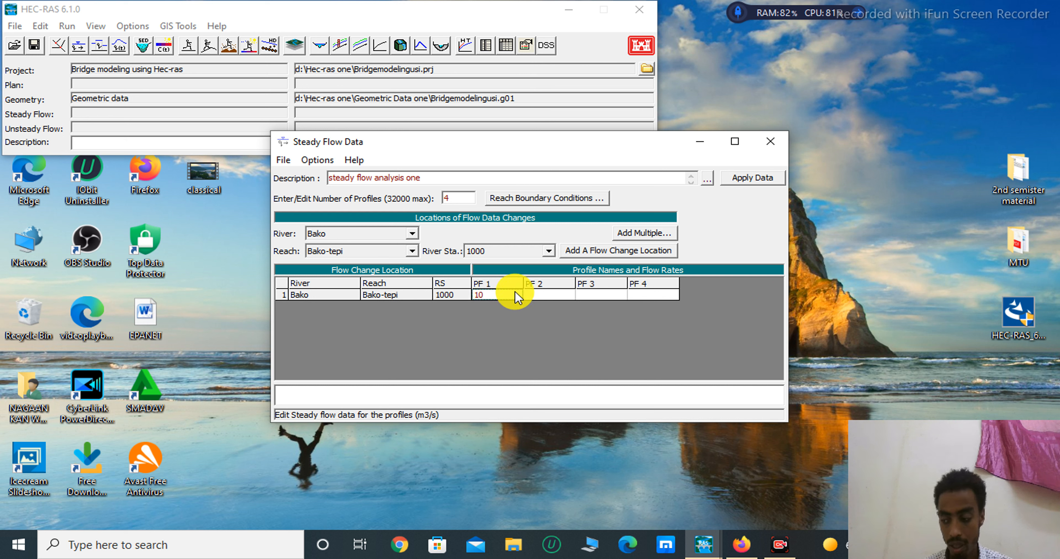
click(539, 296)
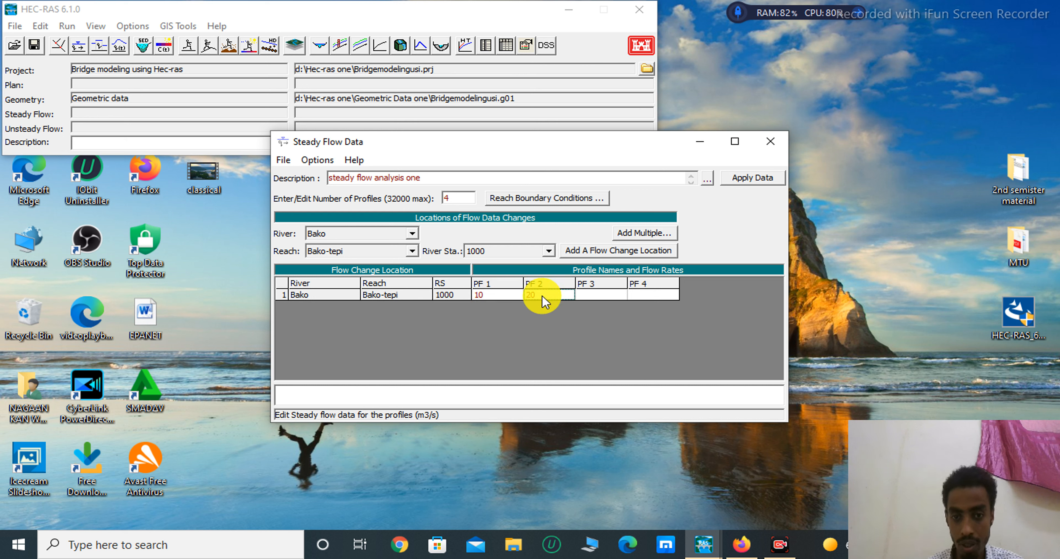
text(20)
click(602, 293)
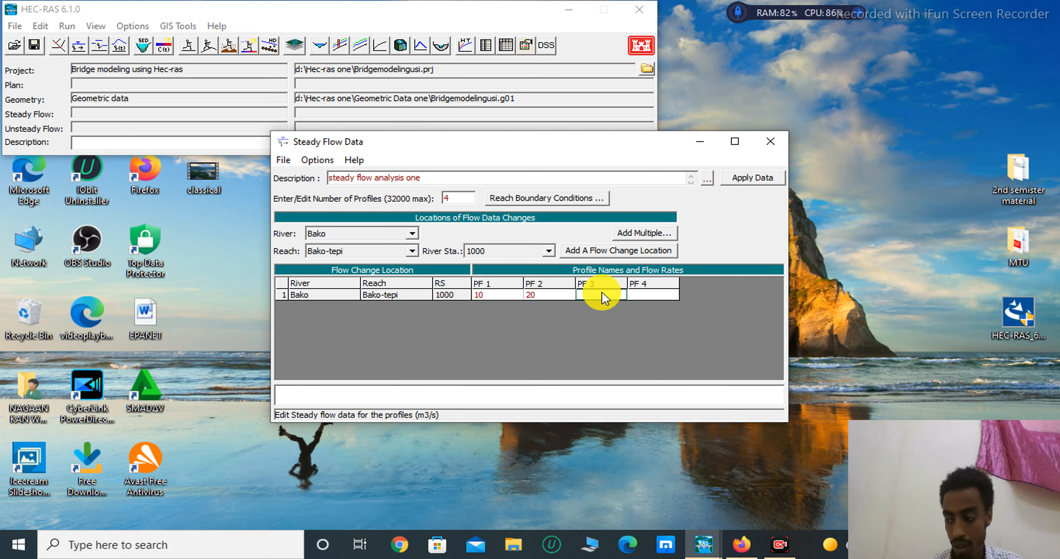
text(30)
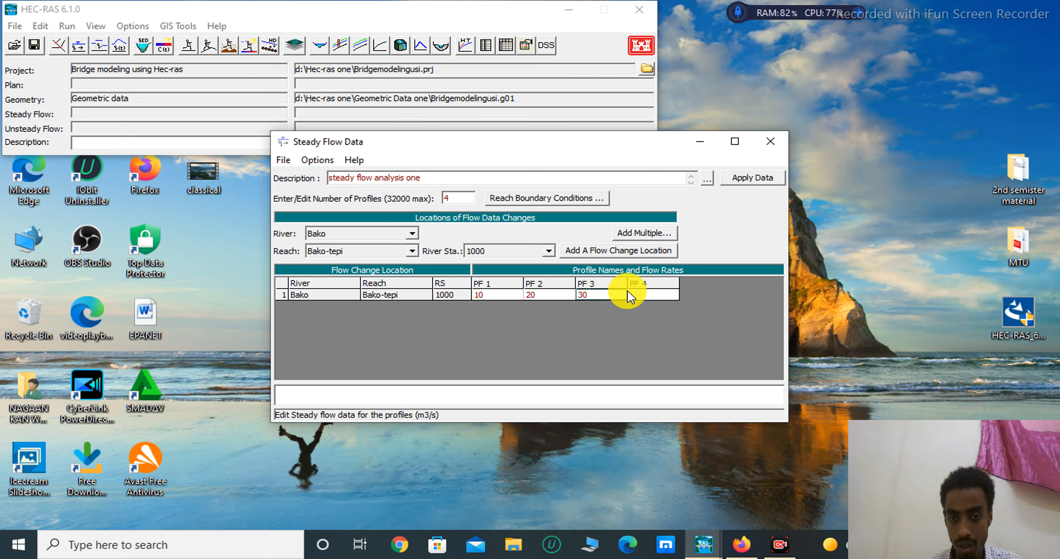
click(639, 292)
text(34)
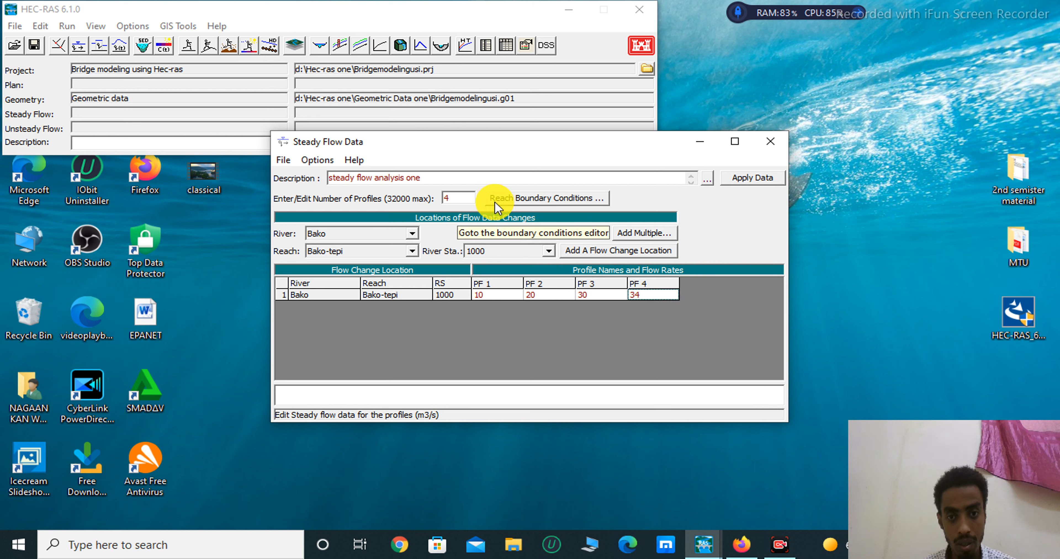
- Open the reach boundary conditions and set the upstream boundary of Bako-tepi to normal depth with a slope of 0.012
click(518, 201)
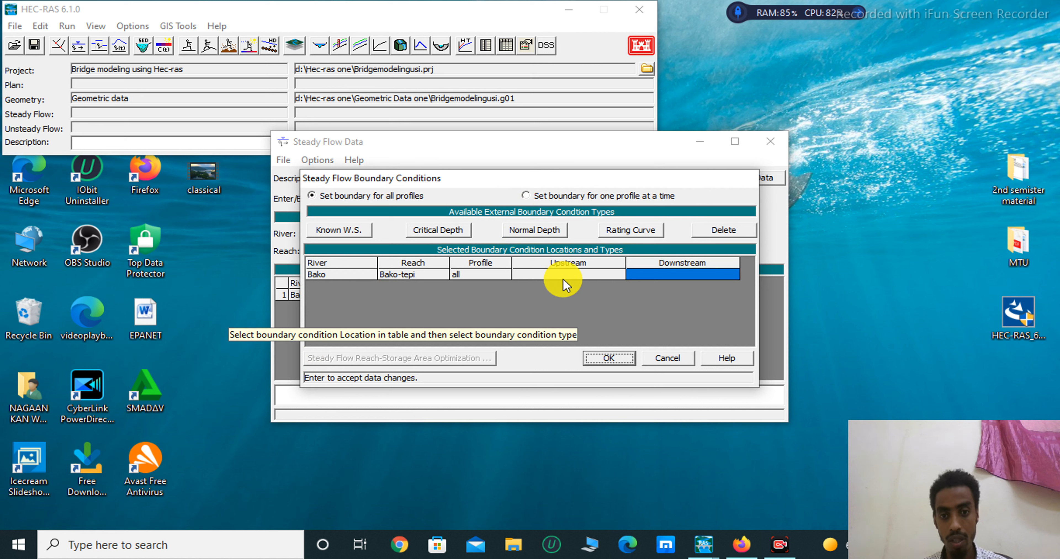
click(559, 273)
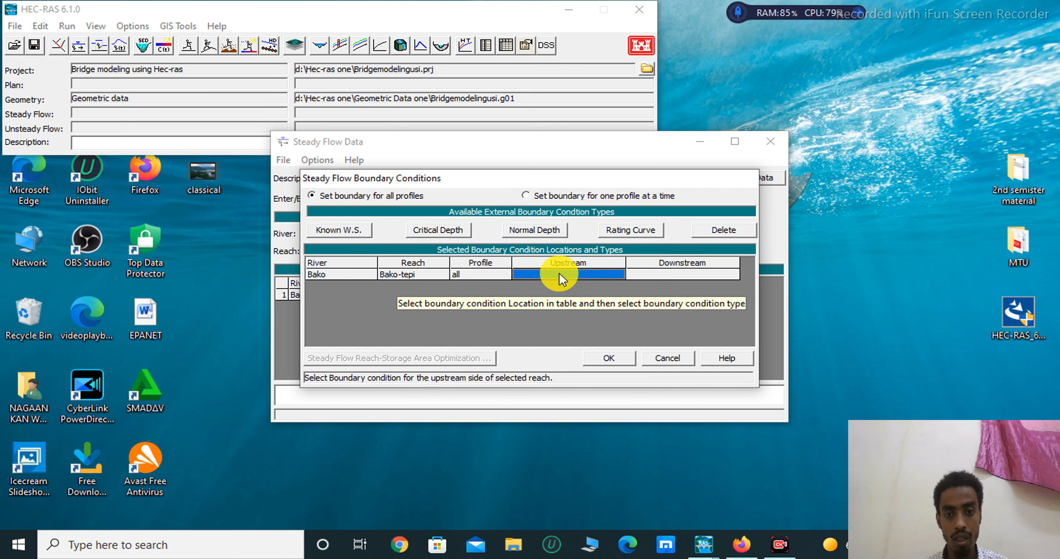
click(540, 238)
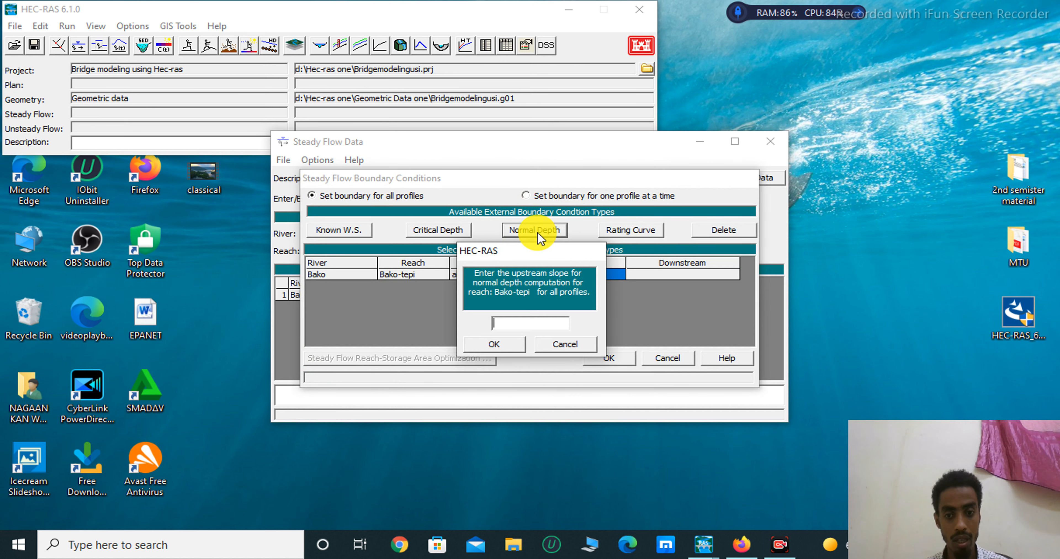
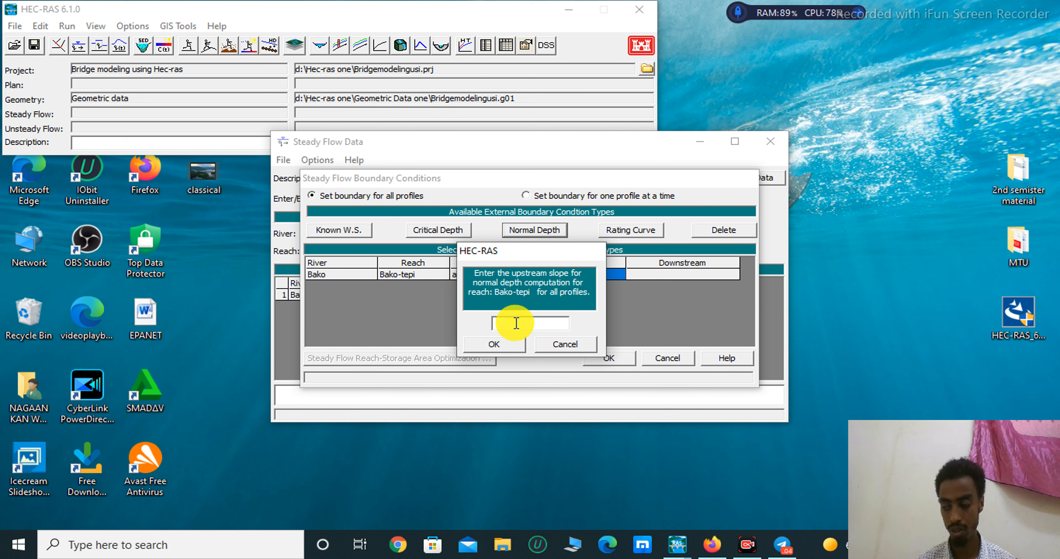
text(0.01)
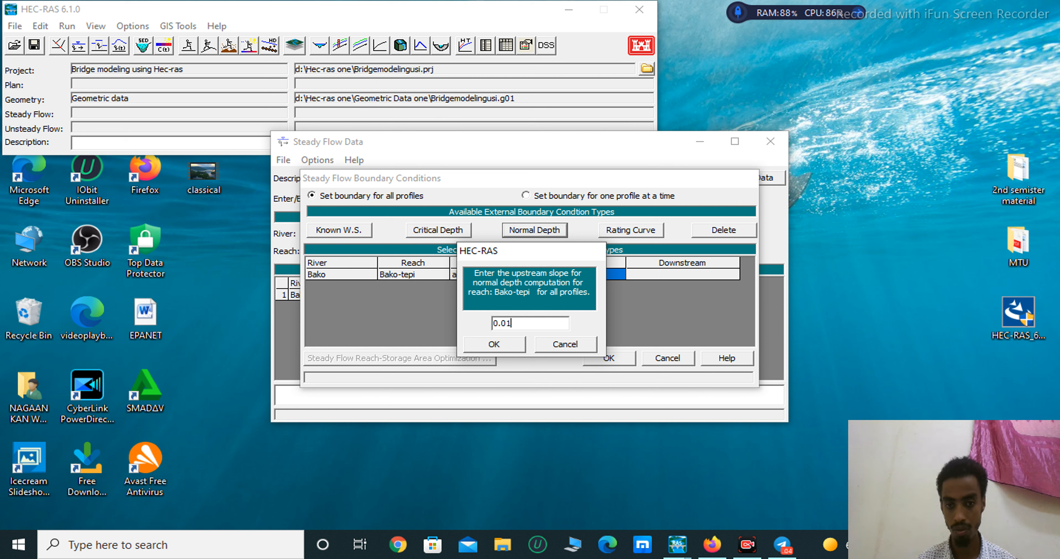
text(2)
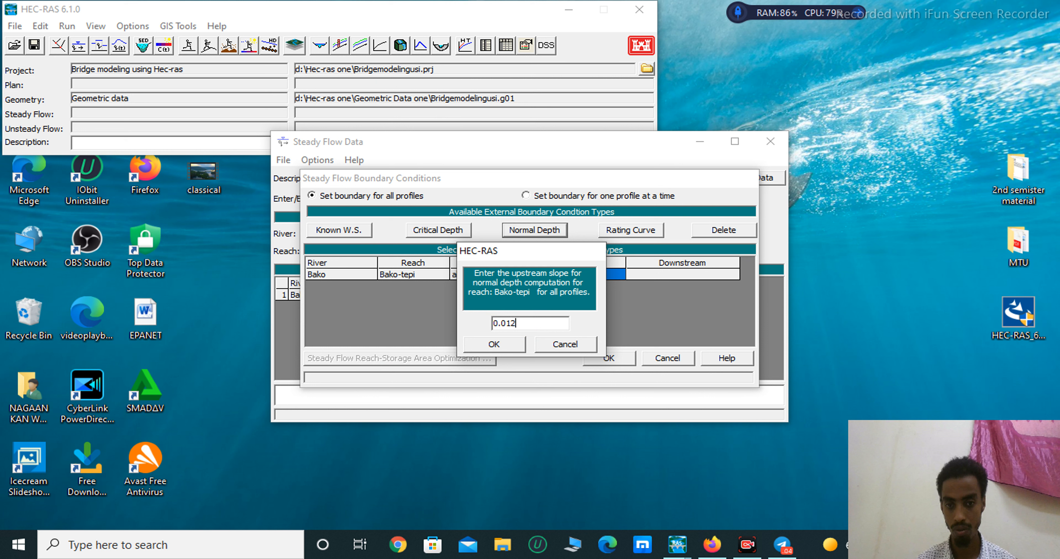
click(498, 342)
- Set the downstream boundary of Bako-tepi to normal depth with a slope of 0.012
click(674, 275)
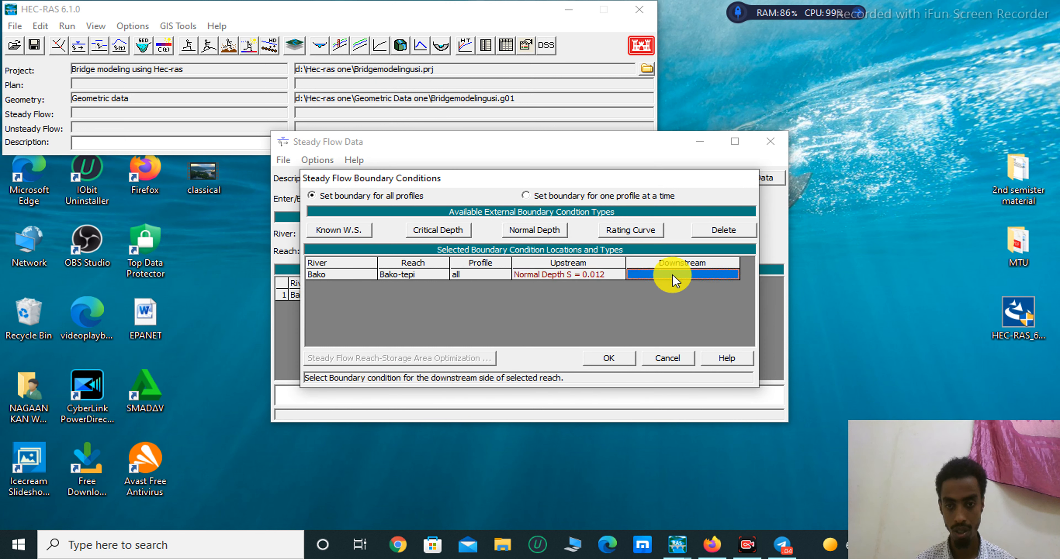
click(536, 231)
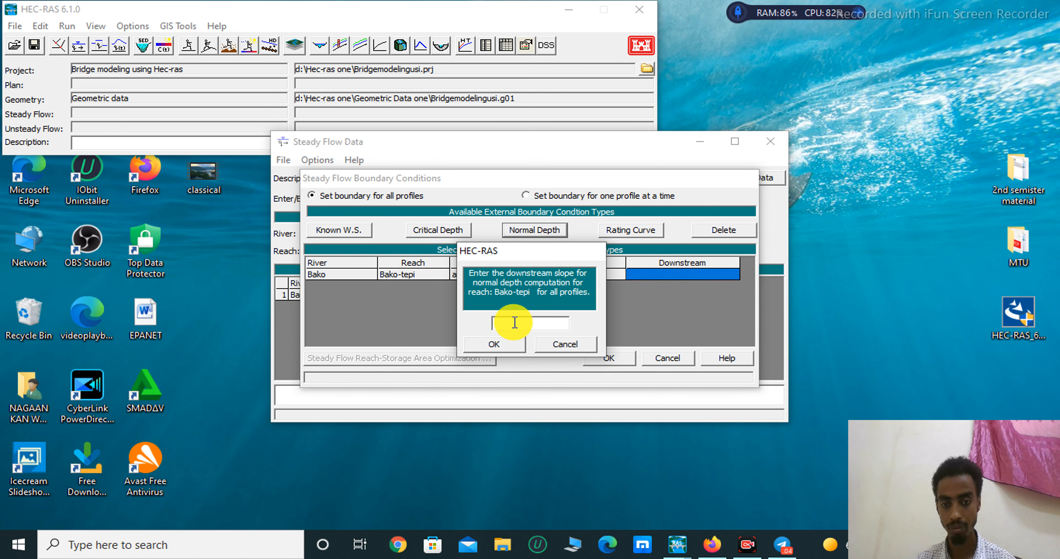
text(0.012)
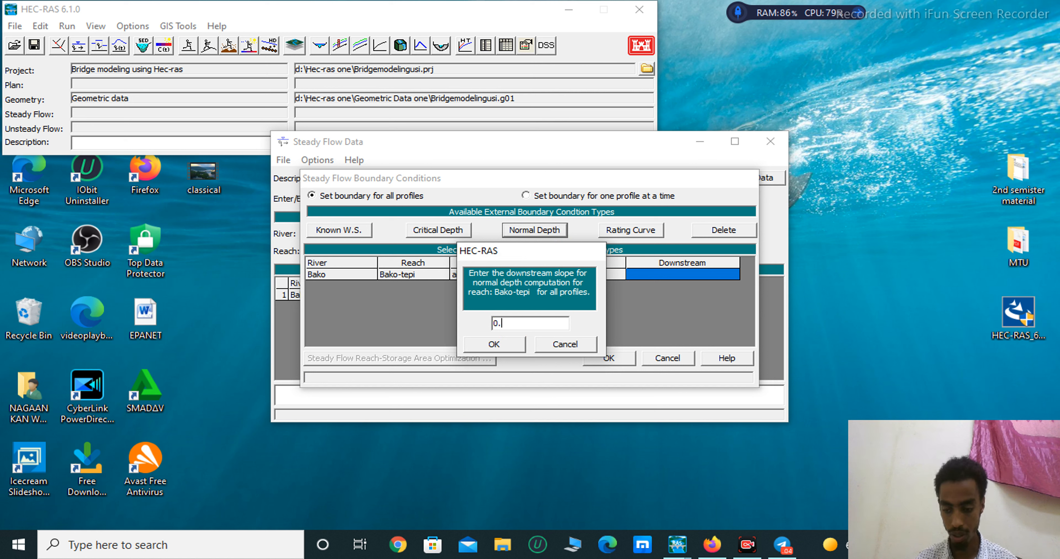
click(496, 343)
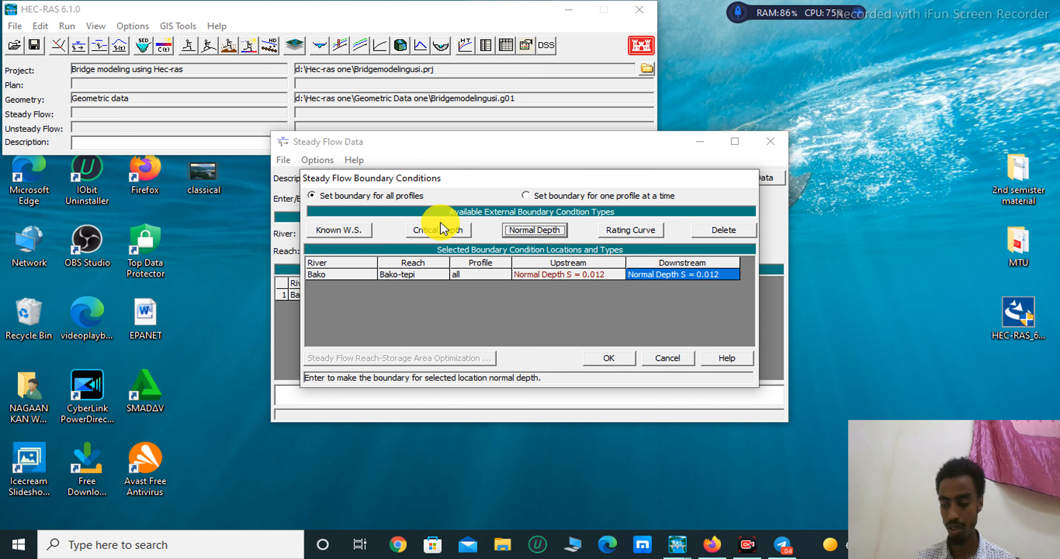
- Set downstream known water surface elevations of 48.8, 49.5 and 49.8 m for 20, 30 and 34 m3/s, plus one for 10 m3/s
click(349, 229)
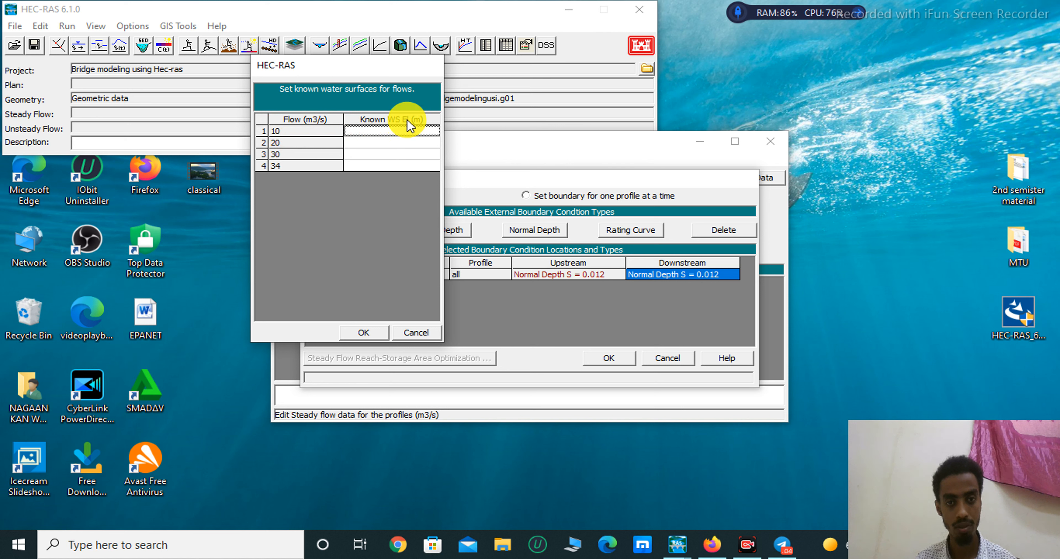
click(371, 167)
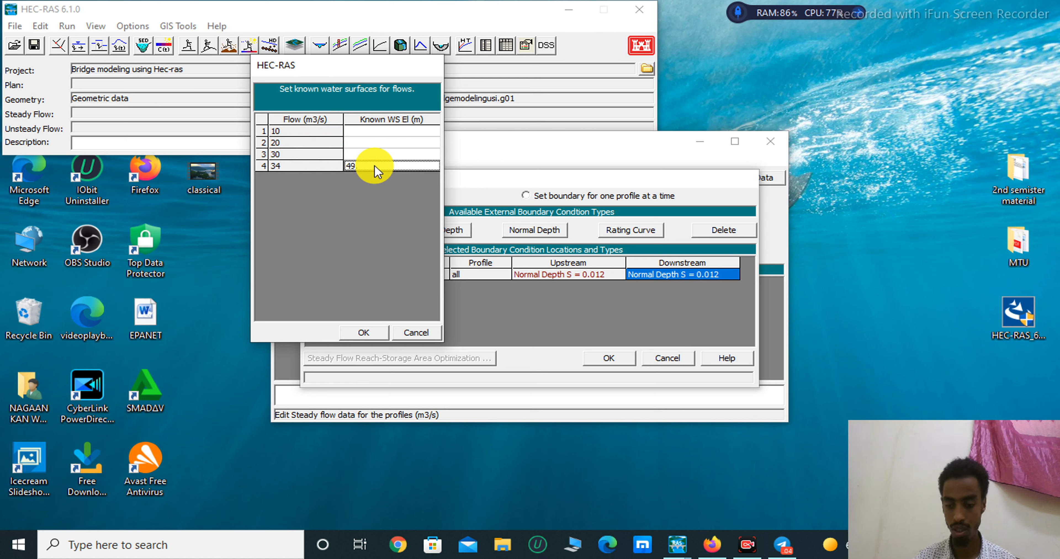
click(366, 154)
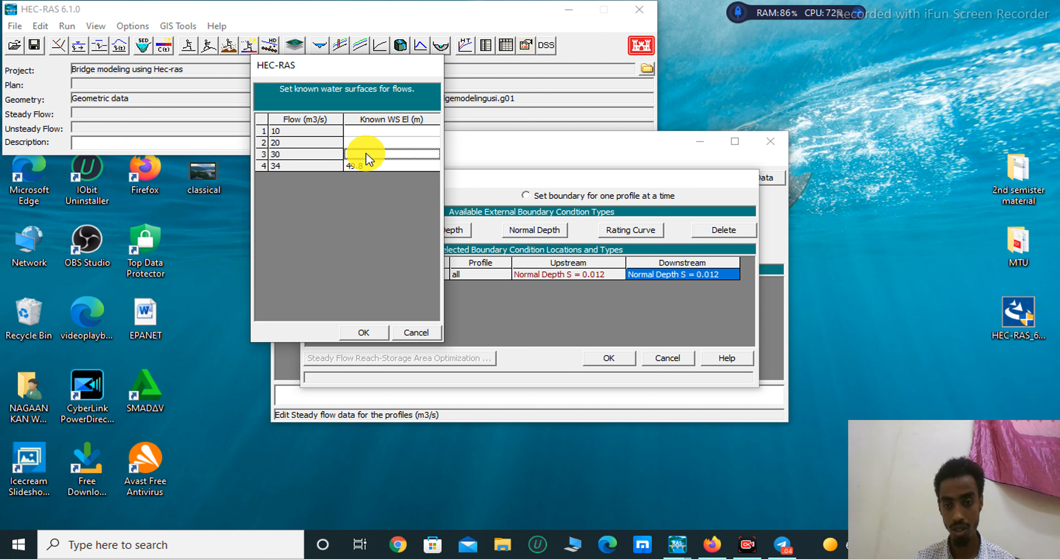
text(49)
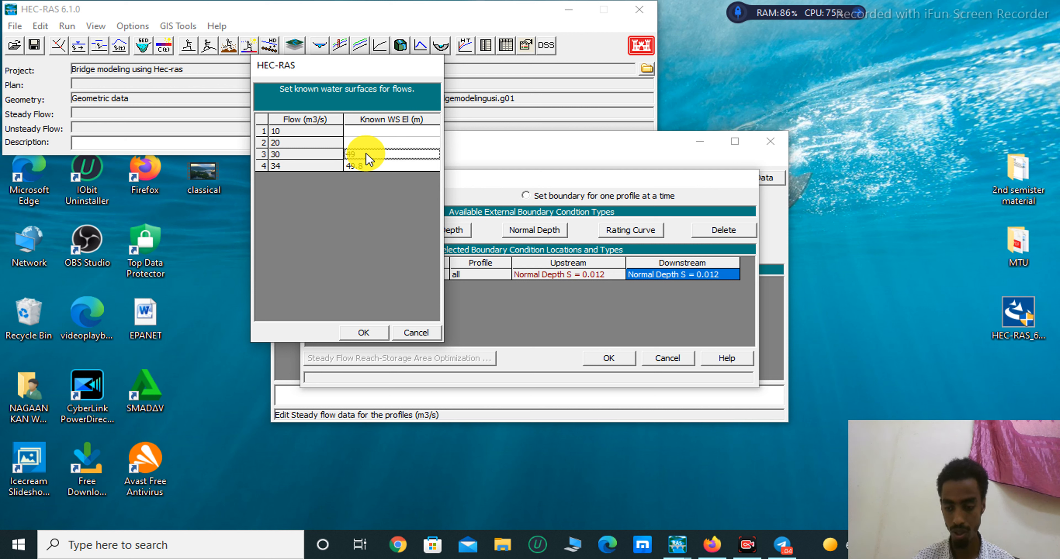
text(.5)
click(356, 143)
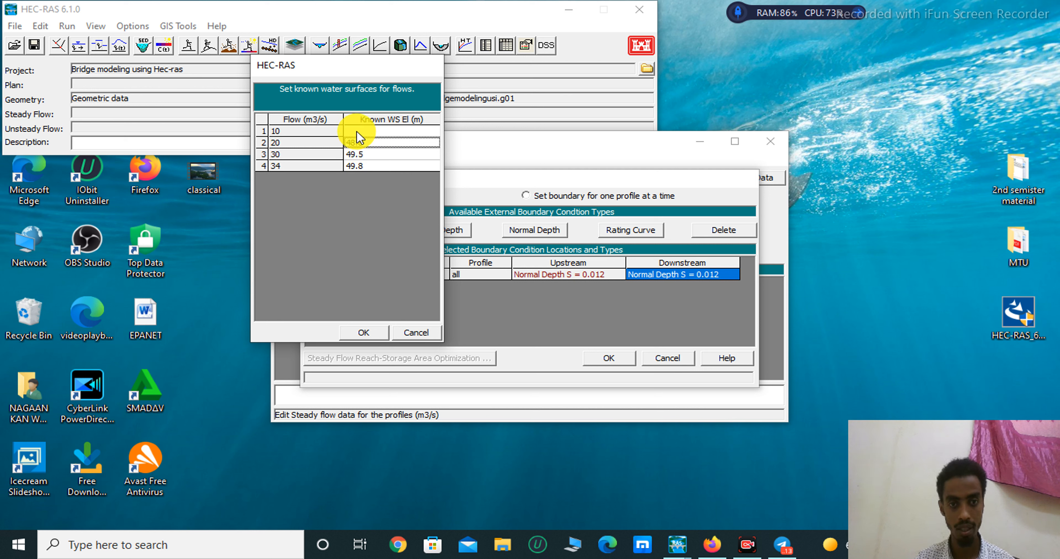
click(356, 131)
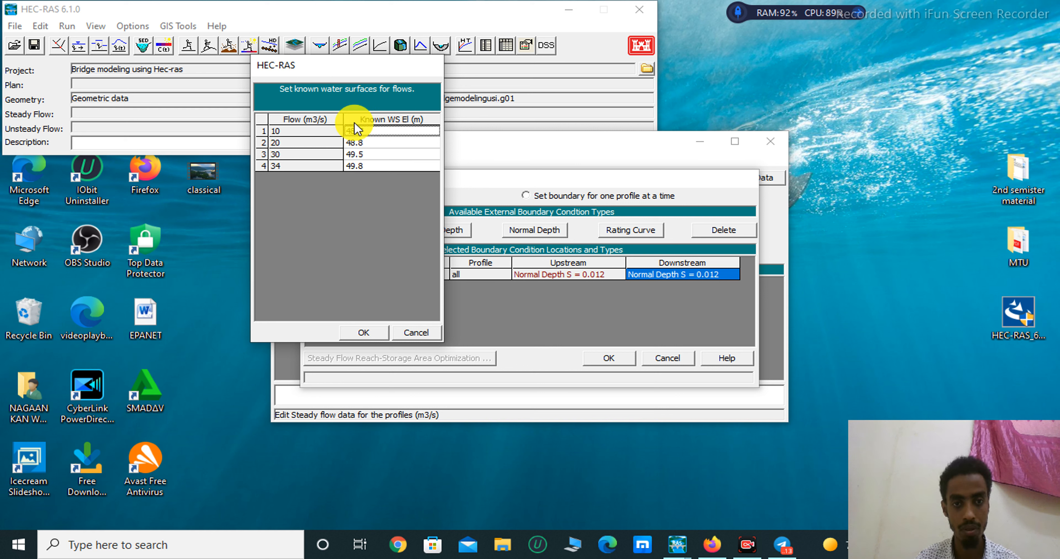
click(364, 332)
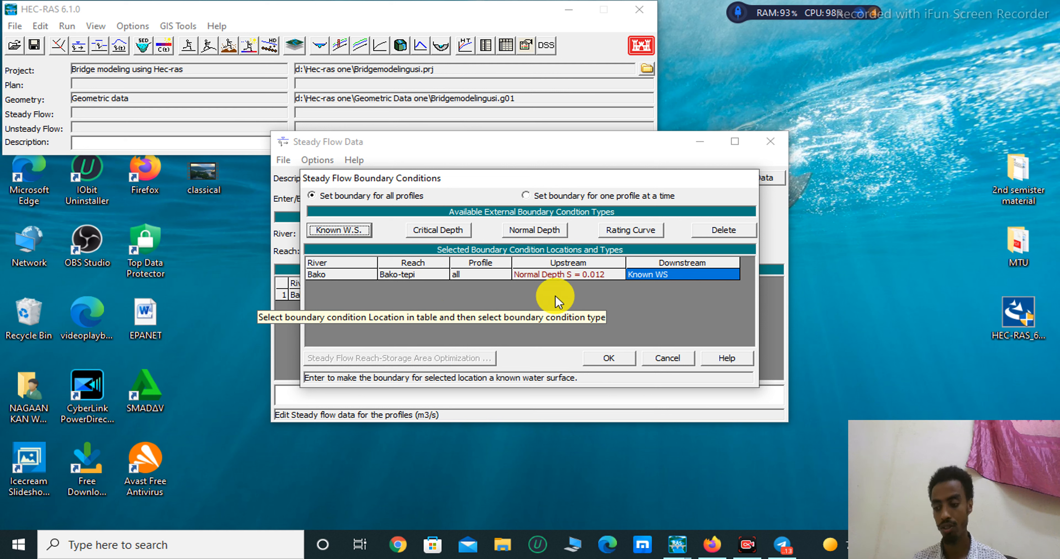
- Start defining a rating curve for the downstream boundary of Bako-tepi
click(633, 233)
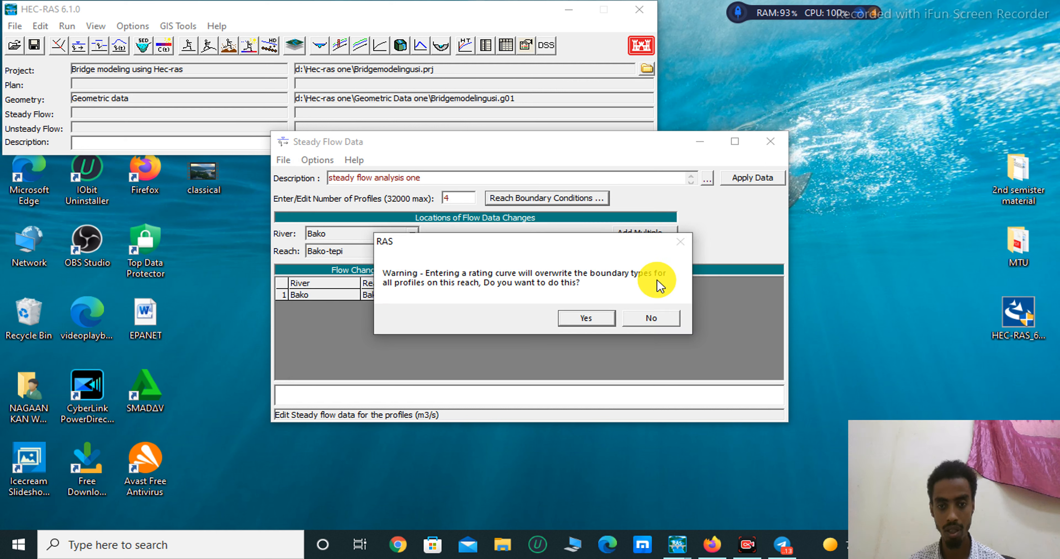
- Confirm the known water surface elevations as the downstream boundary for reach Bako-tepi, accept the boundary conditions and apply the steady flow data
click(593, 317)
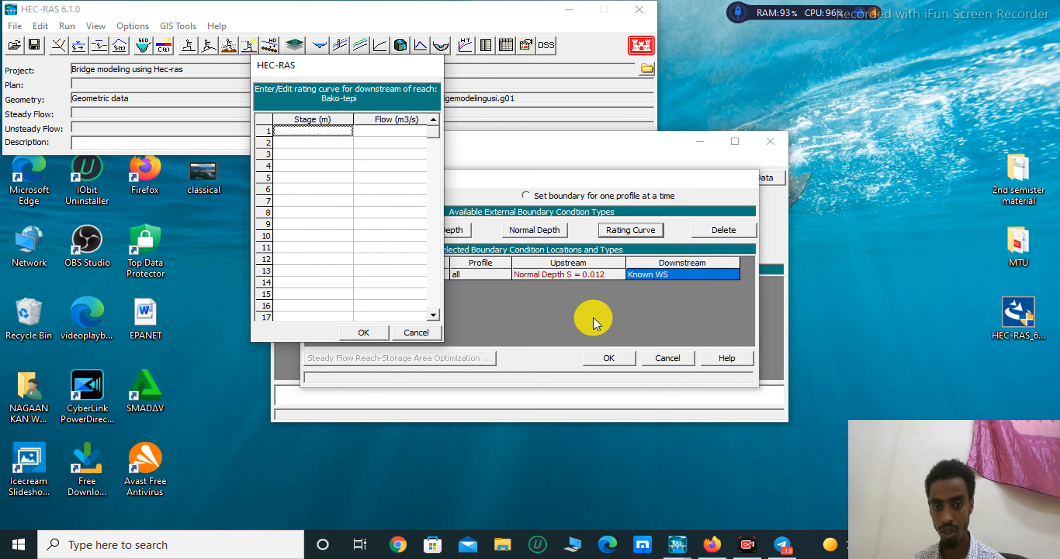
click(421, 331)
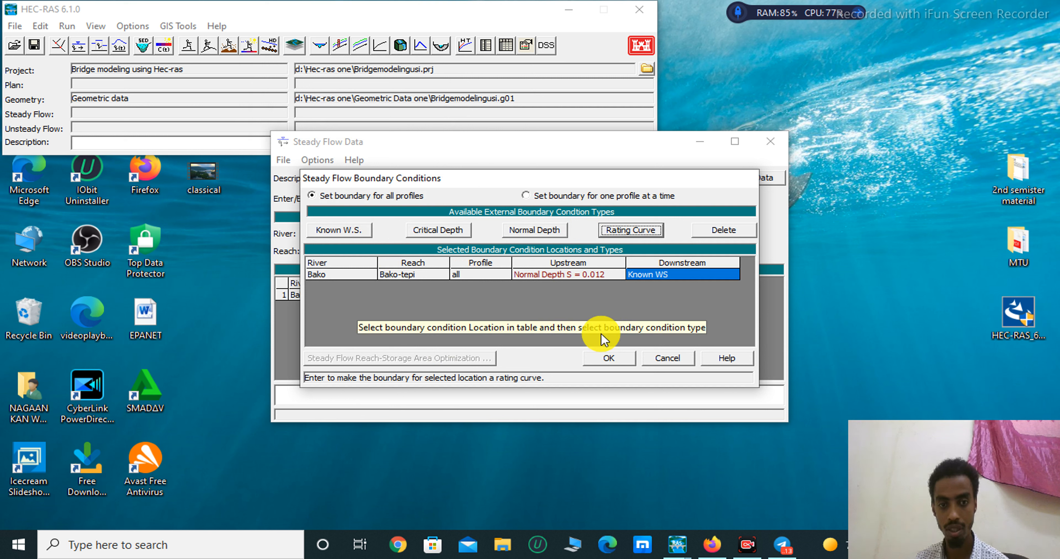
click(351, 232)
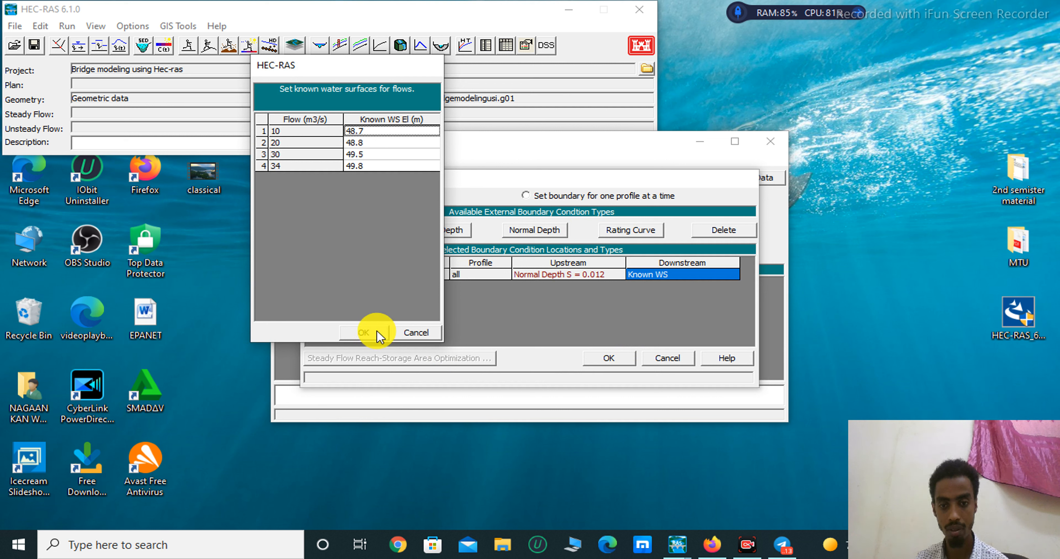
click(363, 332)
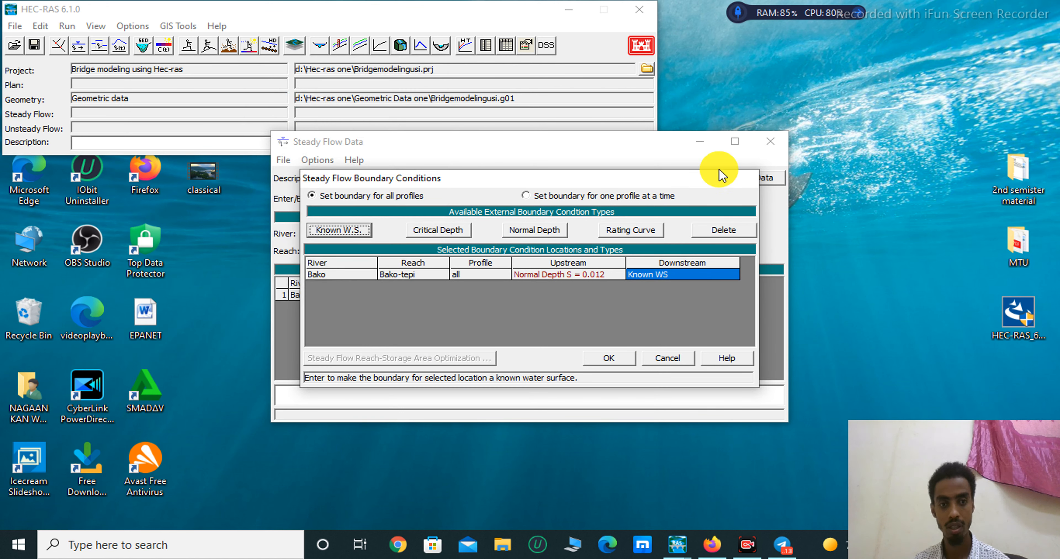
click(610, 358)
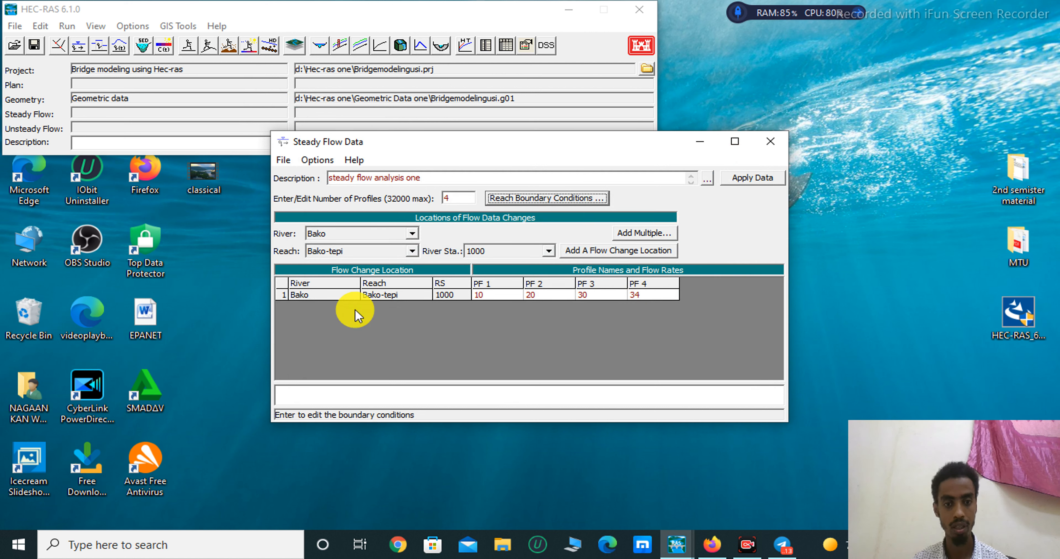
click(760, 177)
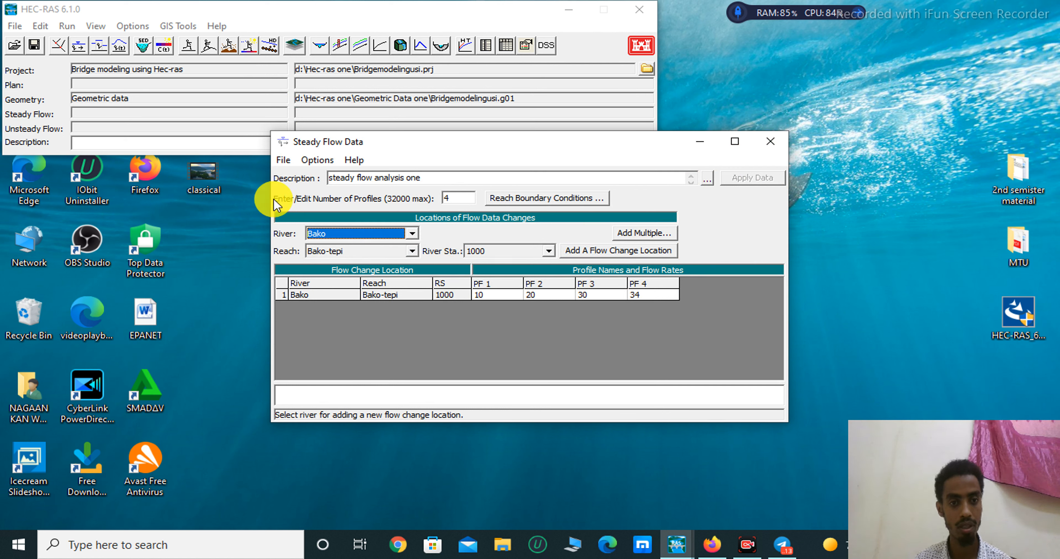
- Start saving the flow data under a new name and create a folder "Steady flow one" inside d:\Hec-ras one for it
click(283, 161)
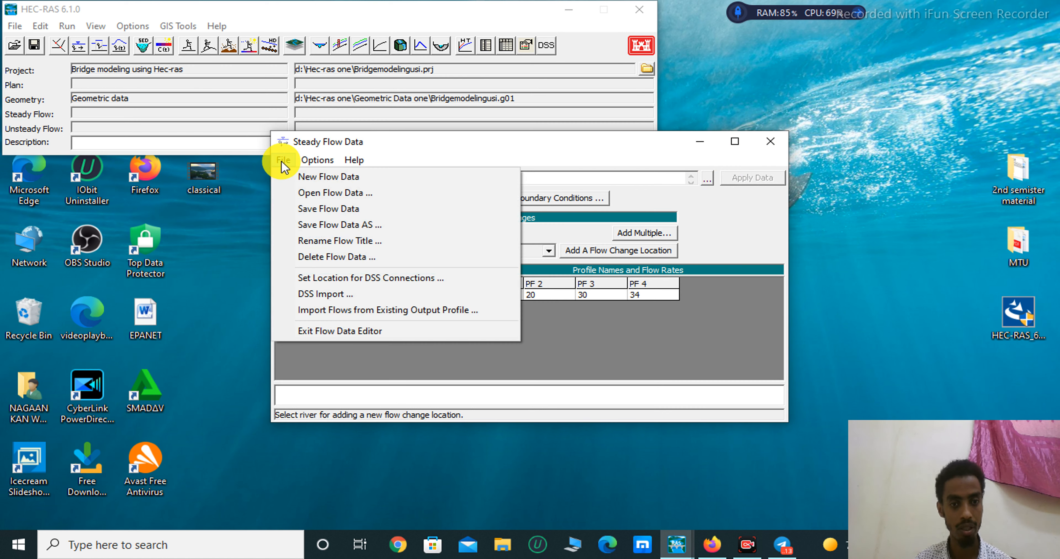
click(336, 227)
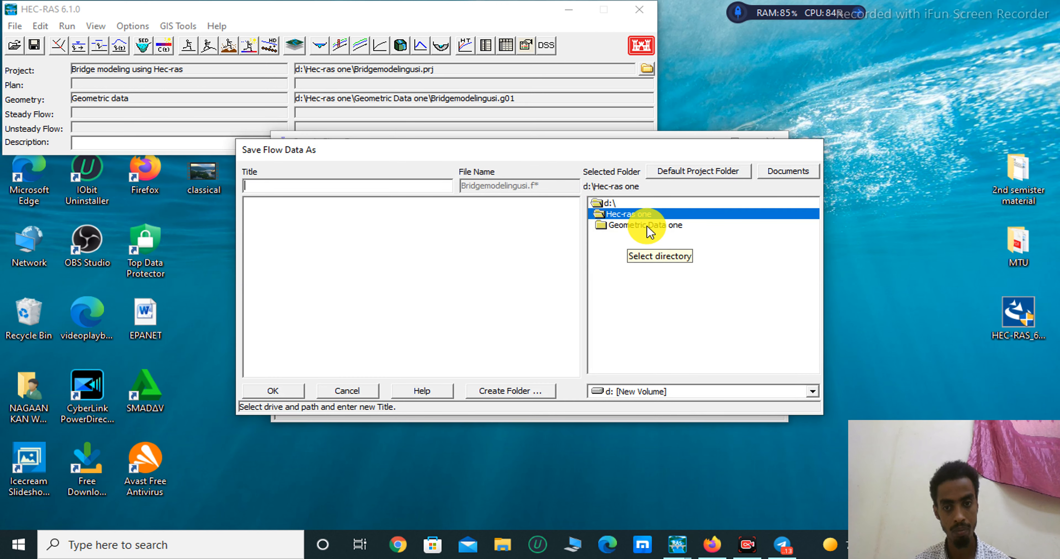
click(626, 215)
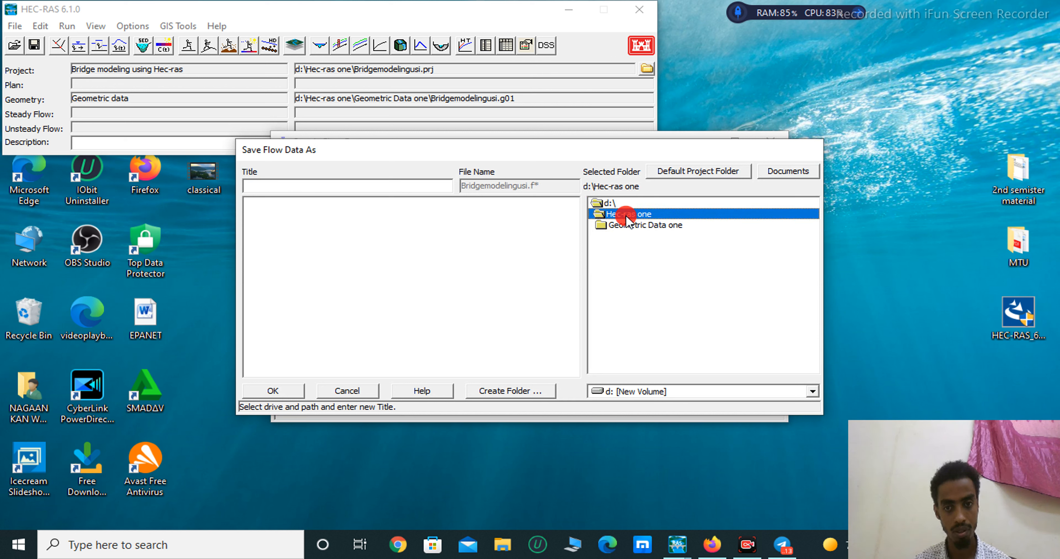
click(509, 393)
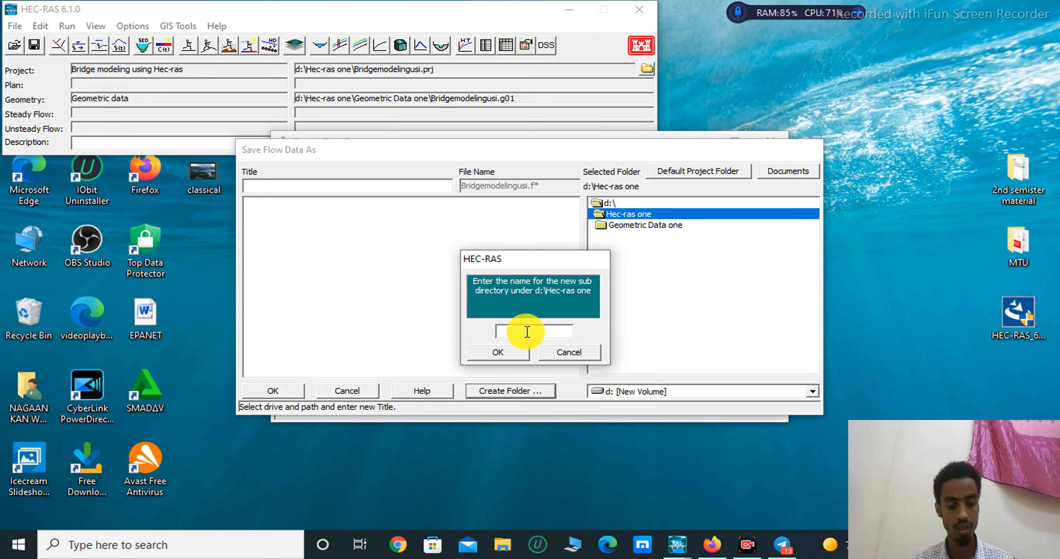
text(Ste)
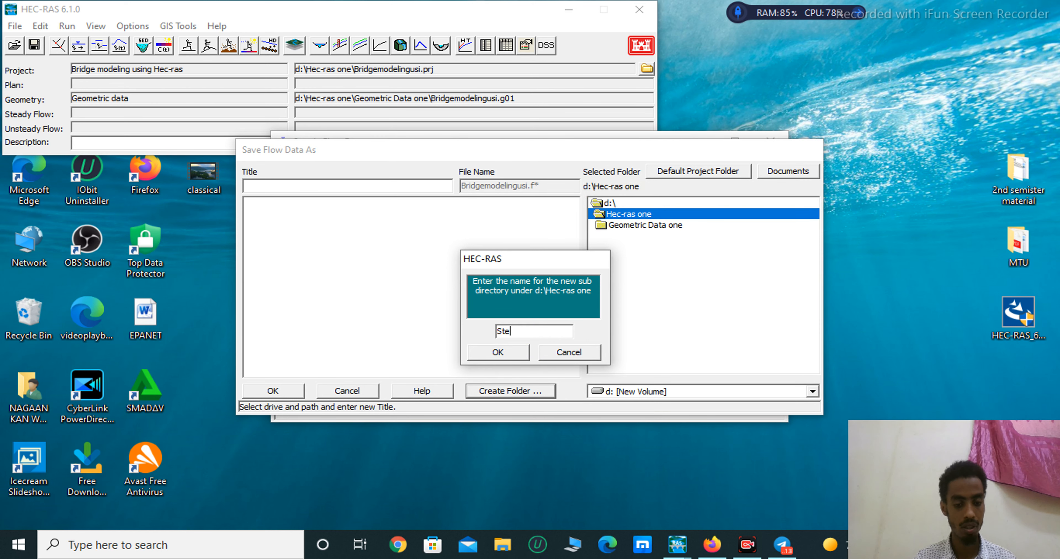
text(ady flo)
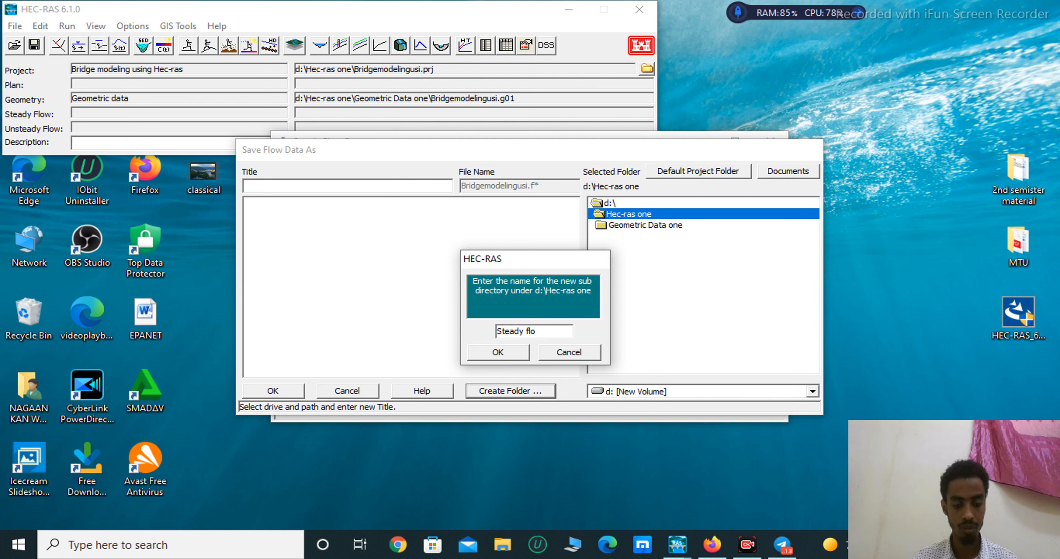
text(w)
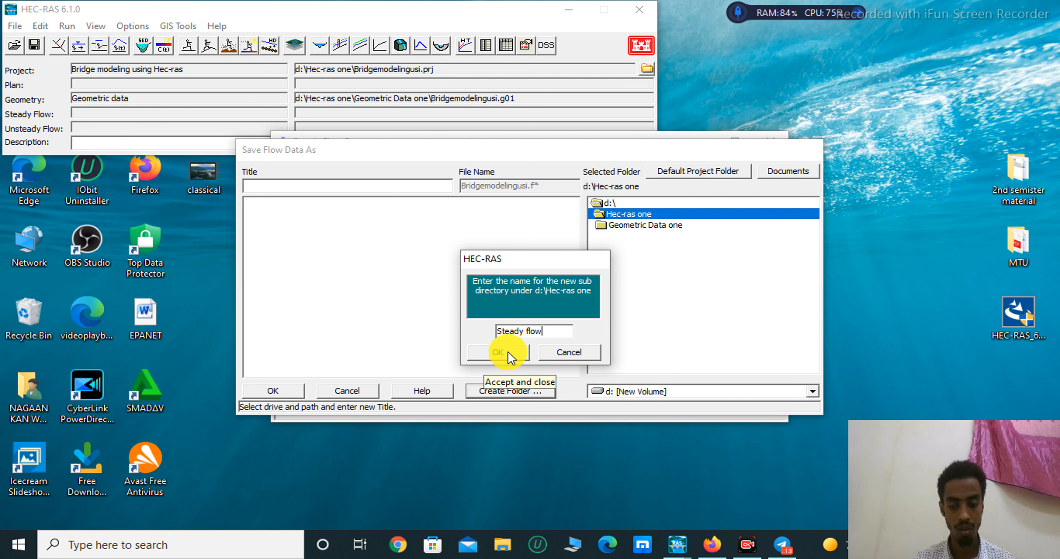
text(one)
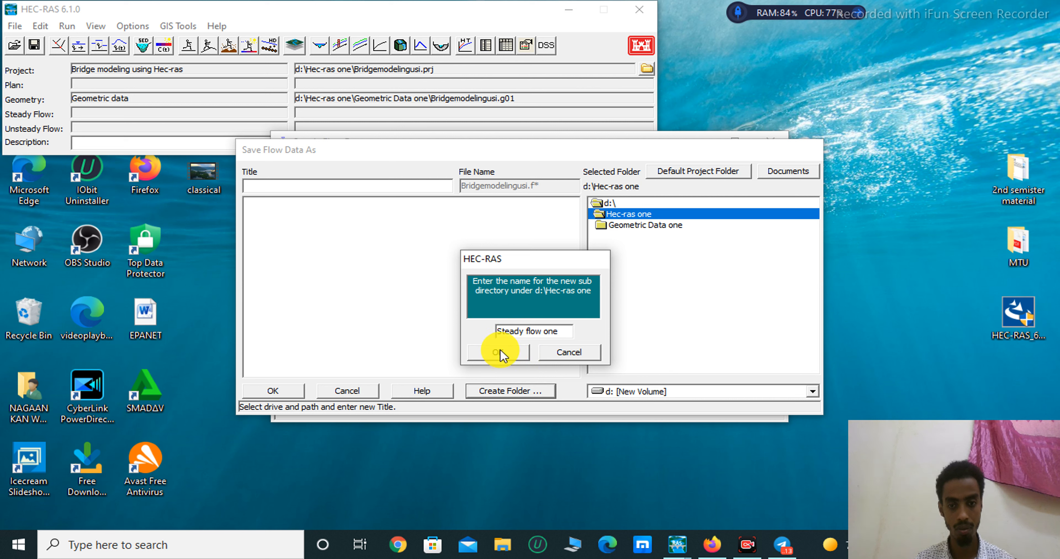
click(501, 349)
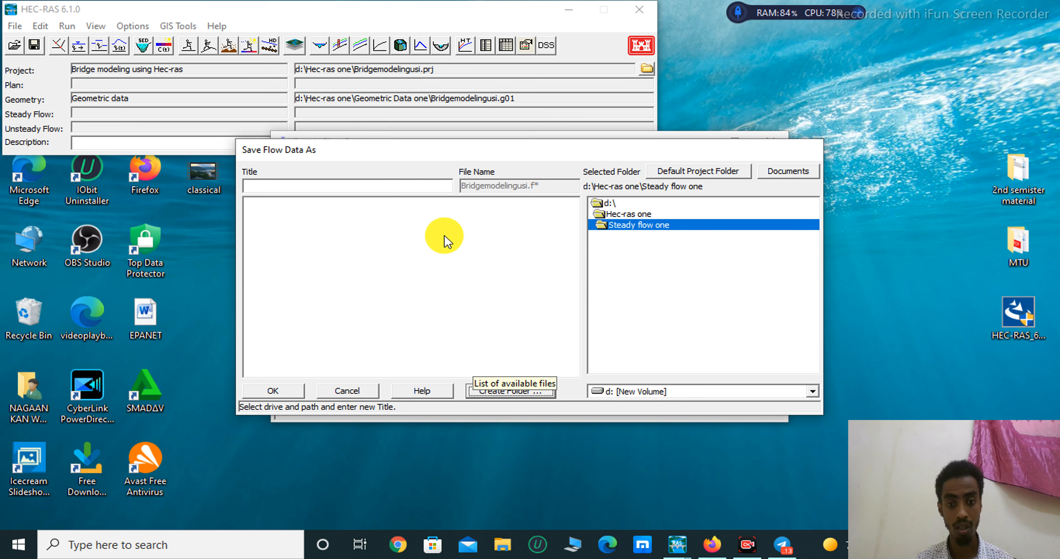
- Save the flow data with the title "Steady flow analysis" in the new folder and close the steady flow editor
click(313, 185)
text(S)
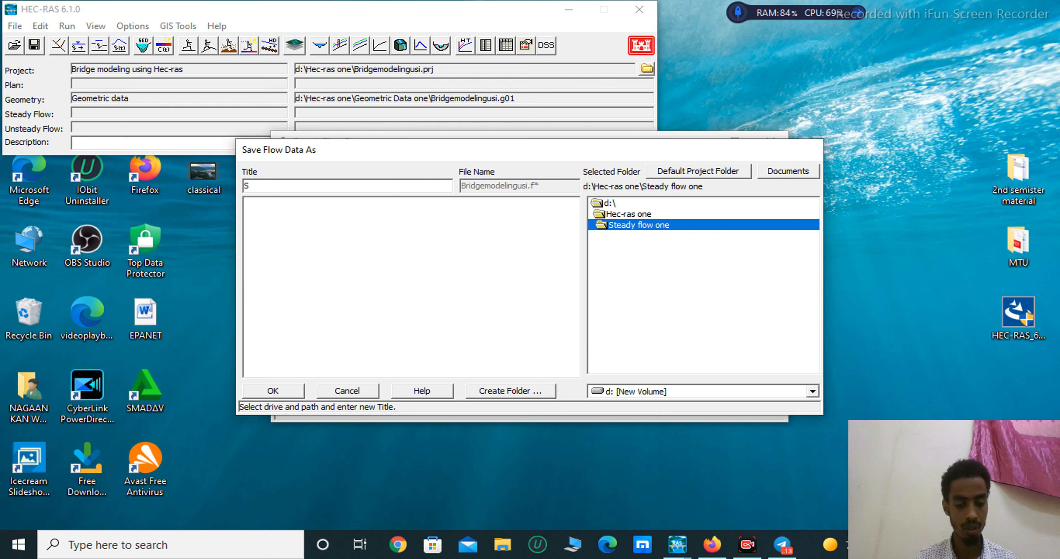
text(teady )
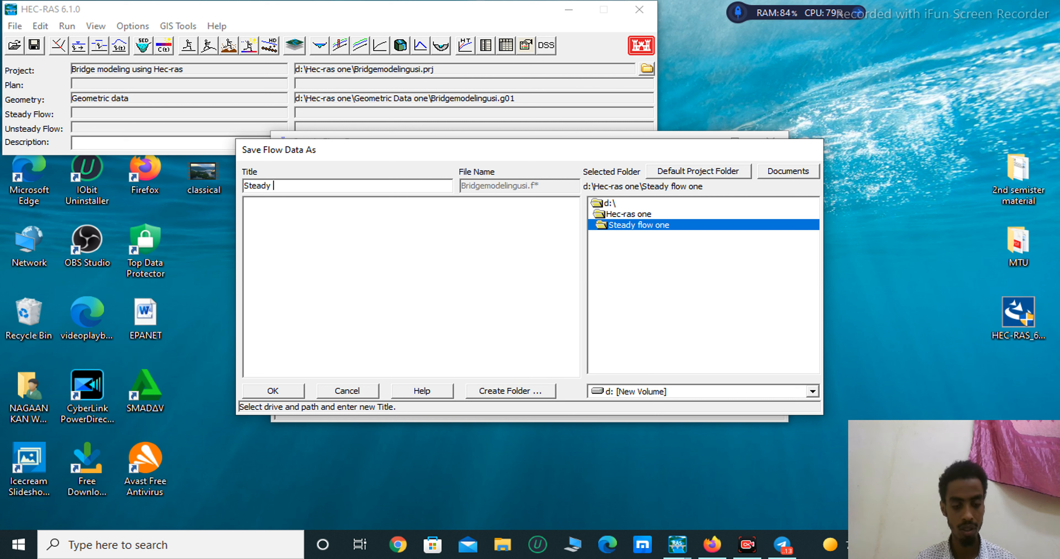
text(flow ana)
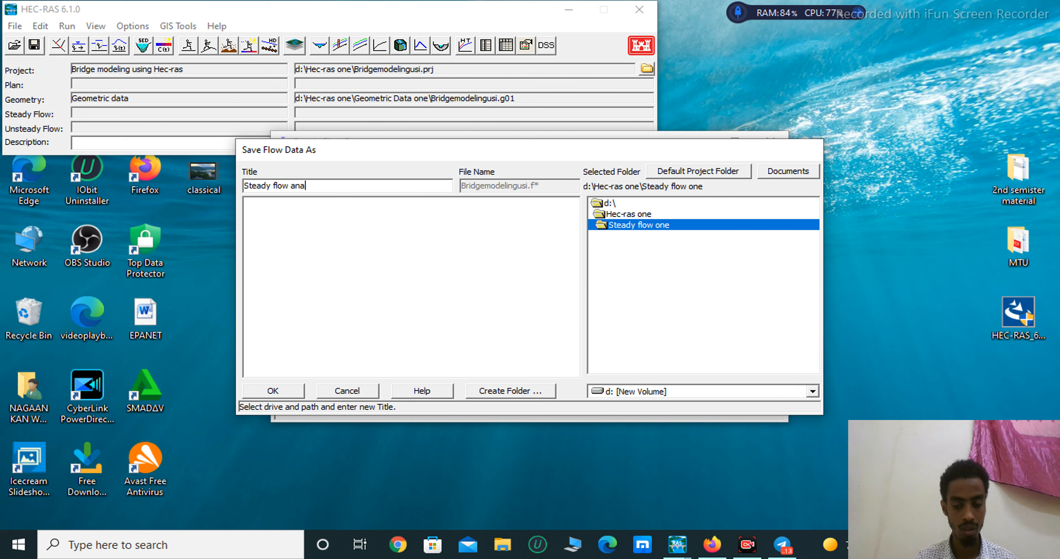
text(lysis)
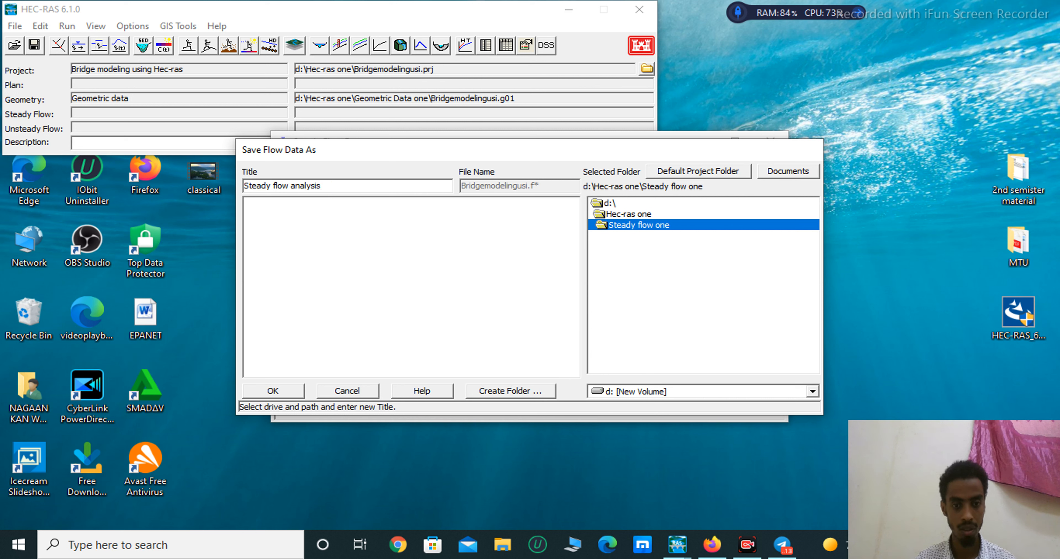
click(273, 391)
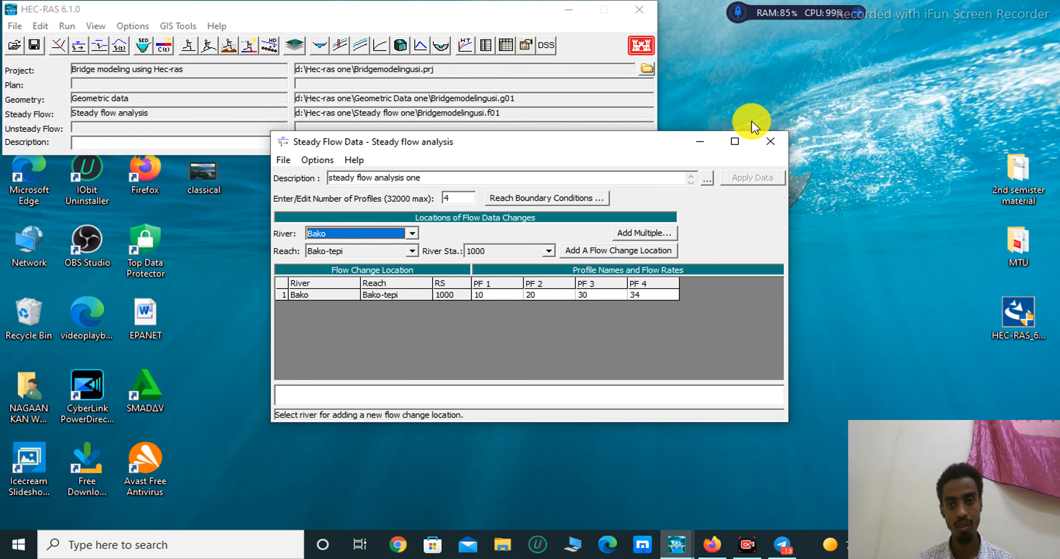
click(772, 143)
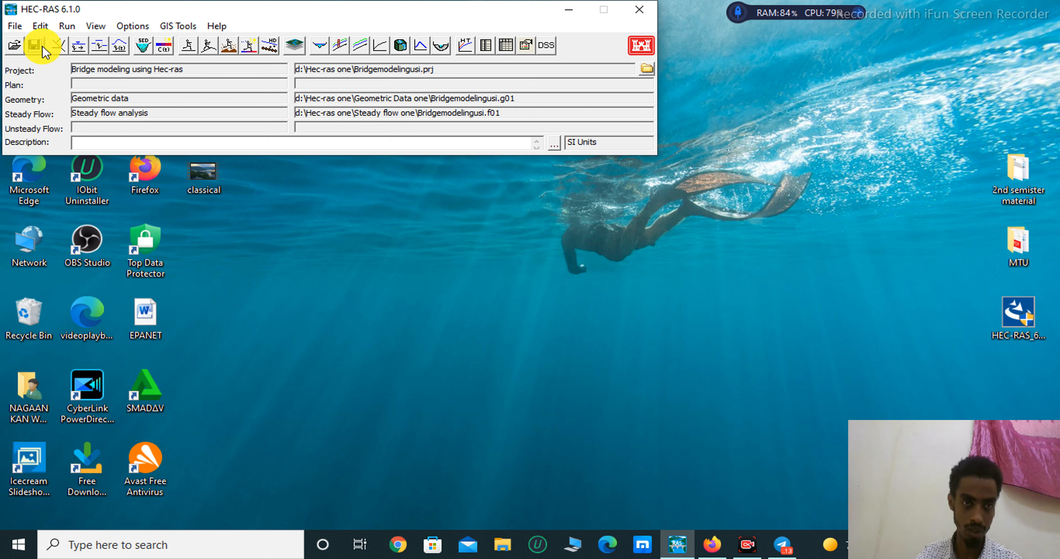
- Compute the steady flow analysis with the Mixed flow regime, then close the computation and analysis windows
click(67, 27)
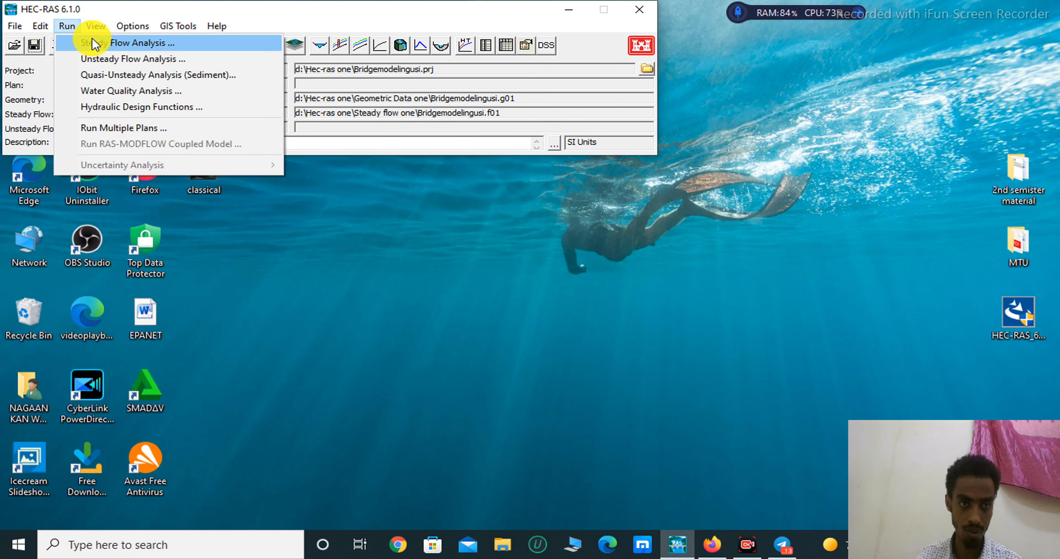
click(105, 44)
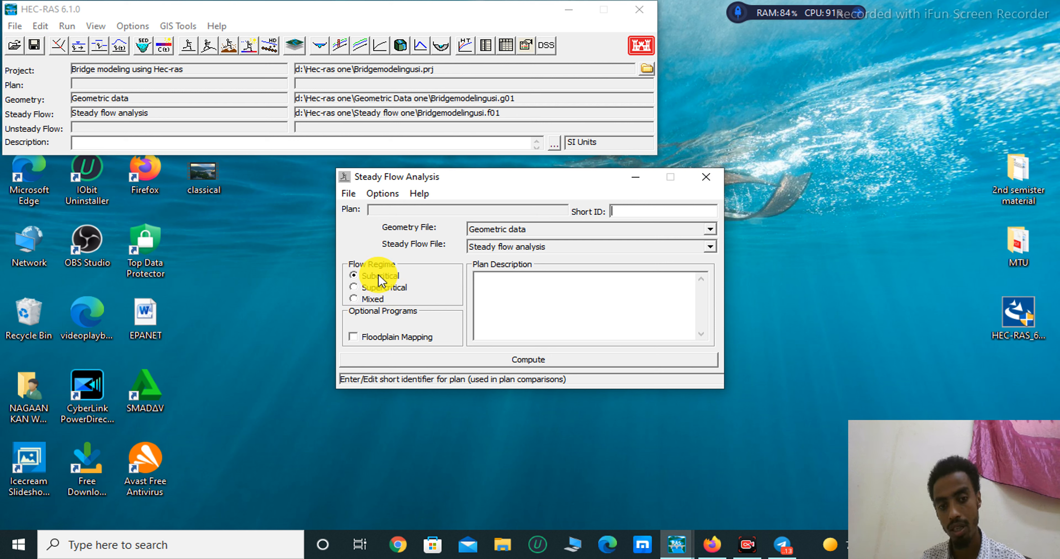
click(374, 299)
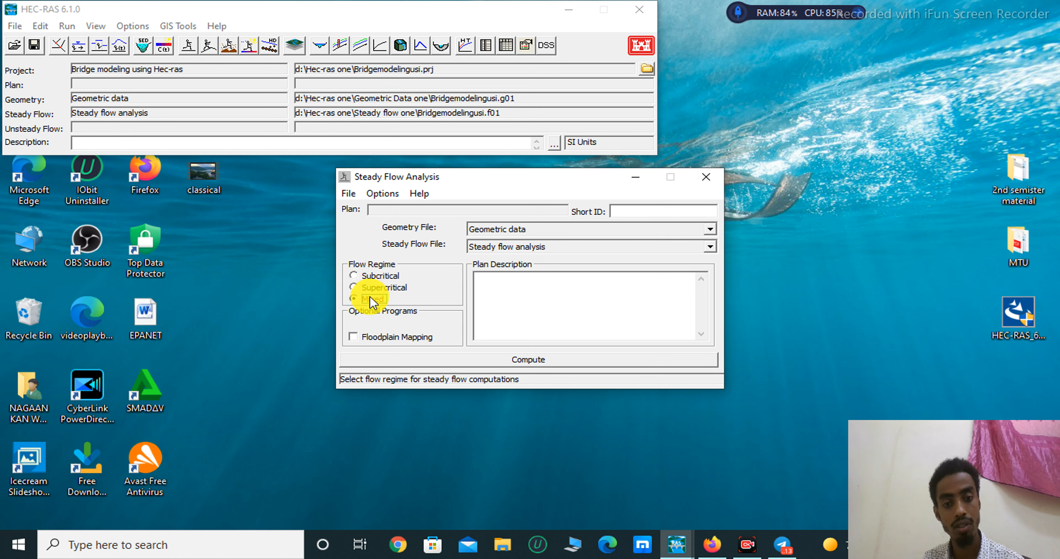
click(548, 362)
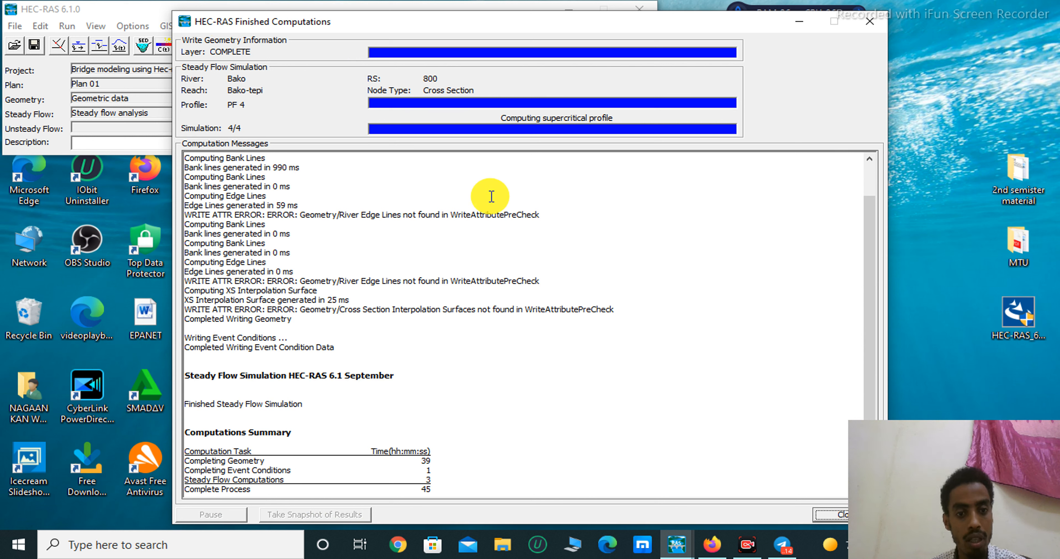
click(871, 21)
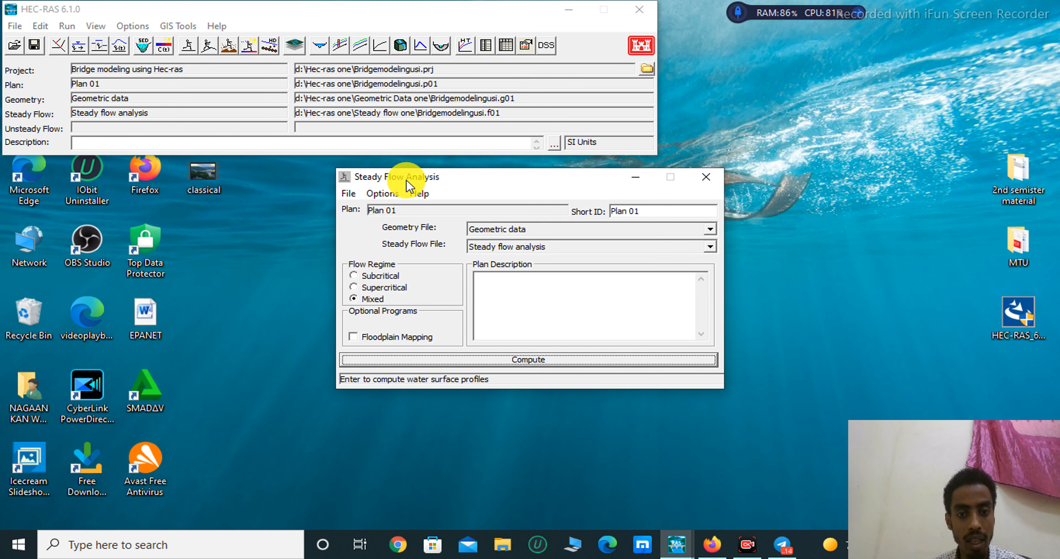
click(708, 180)
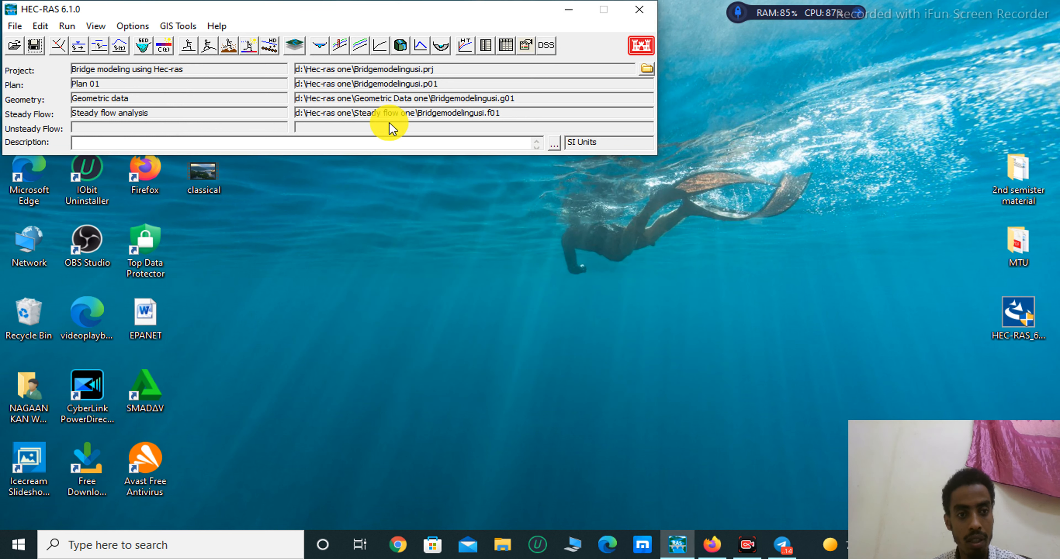
- Add a new bridge at river station 850 in reach Bako-tepi of the geometric data
click(60, 48)
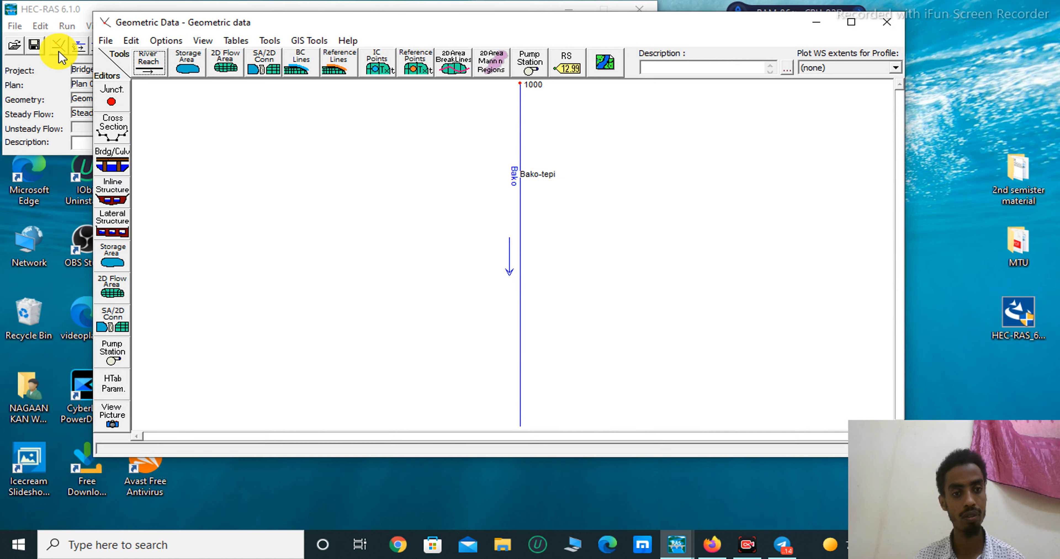
click(117, 166)
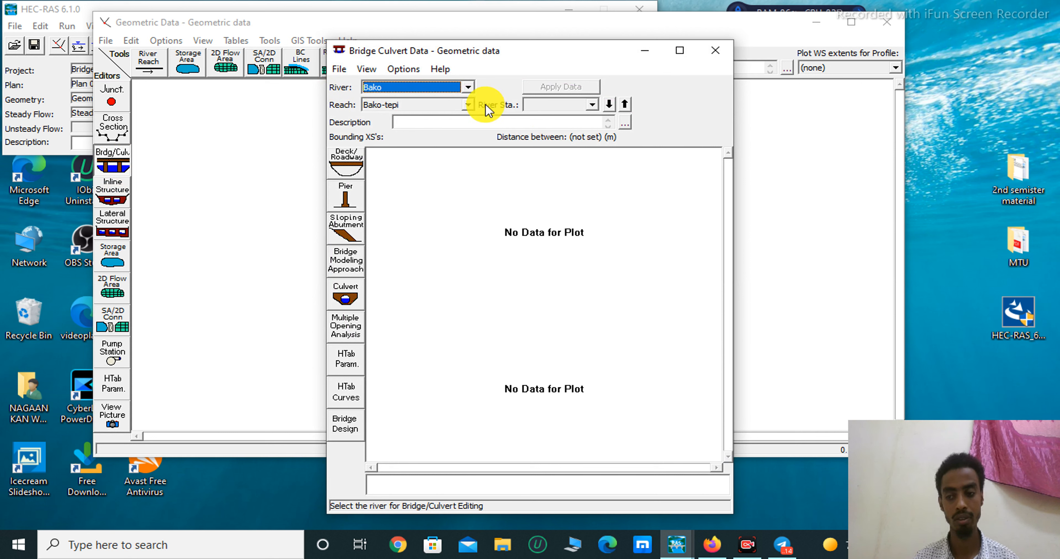
click(405, 69)
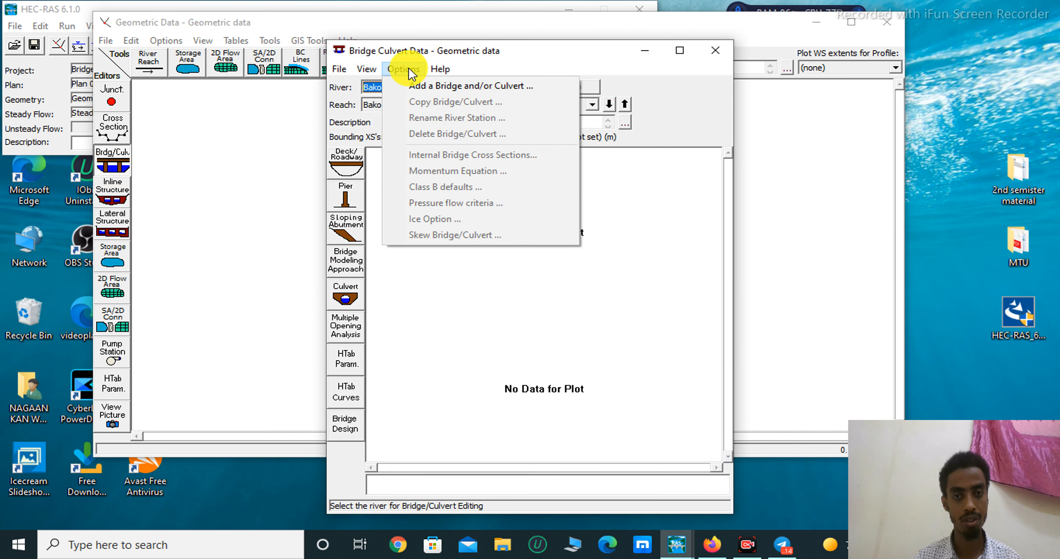
click(442, 88)
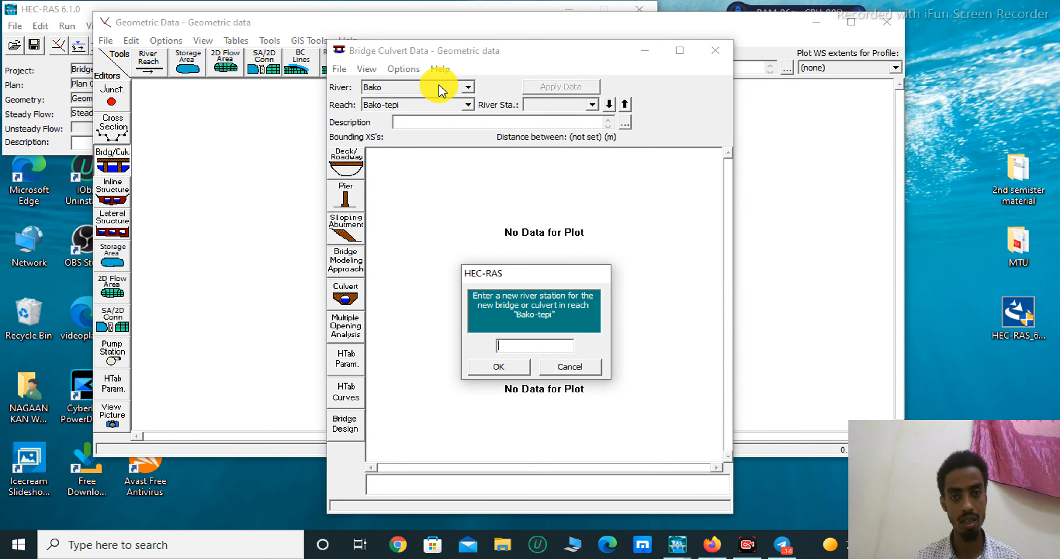
click(506, 345)
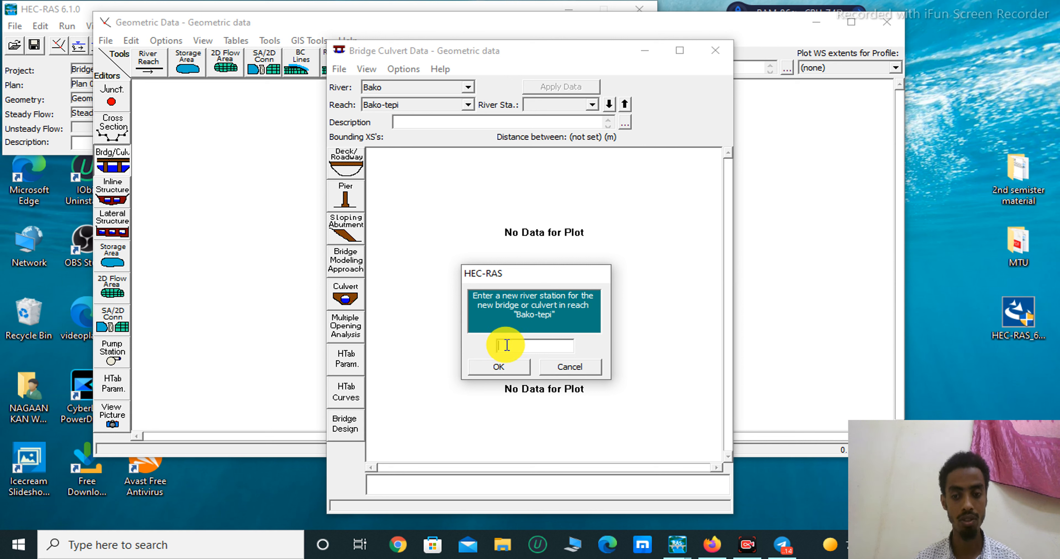
text(850)
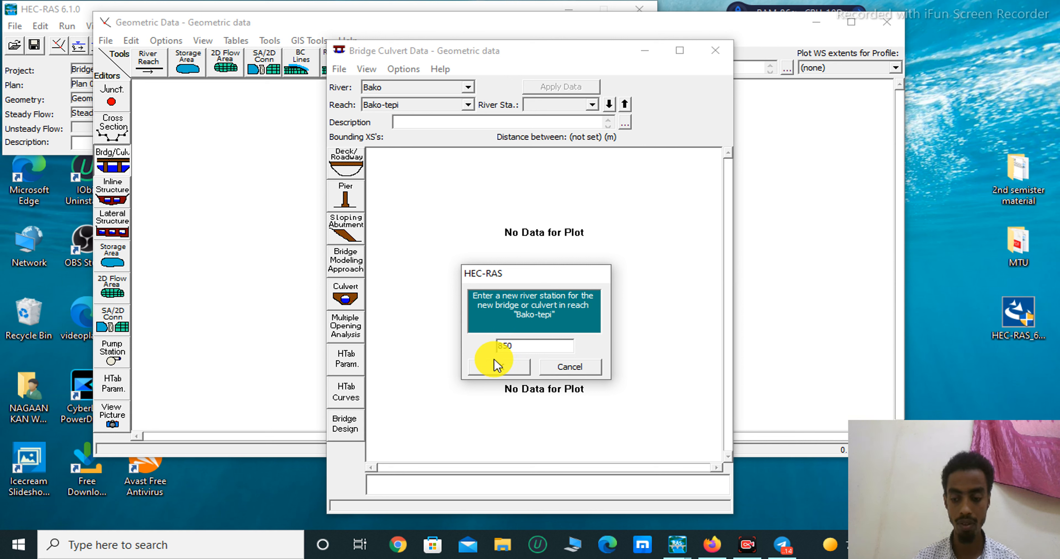
click(499, 367)
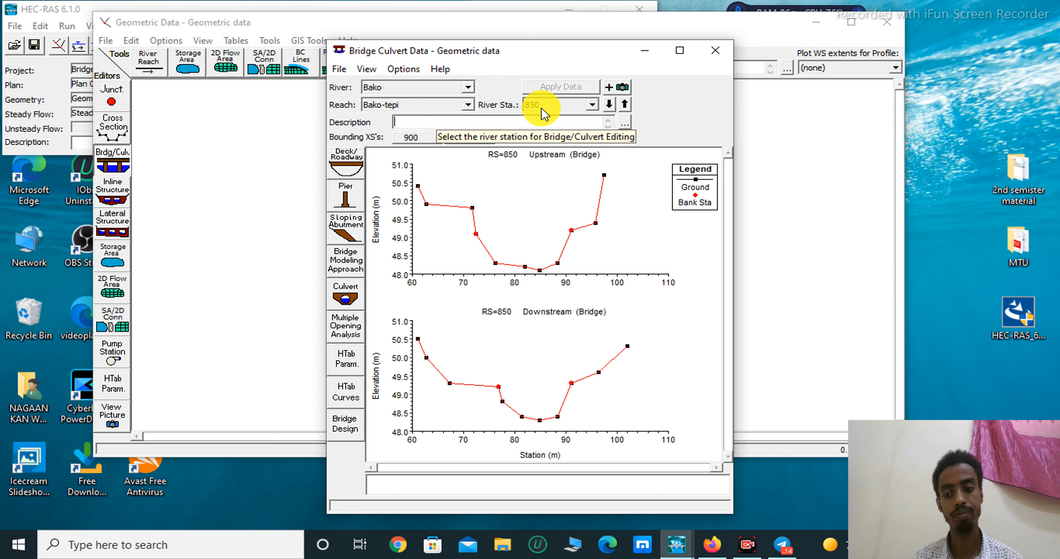
- Open the bridge's deck/roadway data and set the distance to 5, the width to 10 and the weir coefficient to 2.6
click(353, 170)
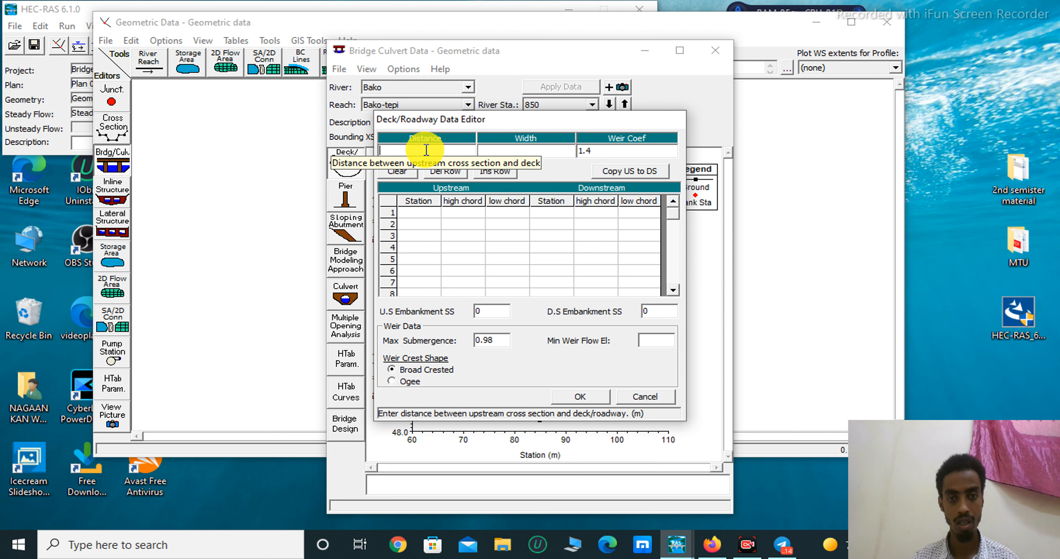
drag(529, 122, 878, 93)
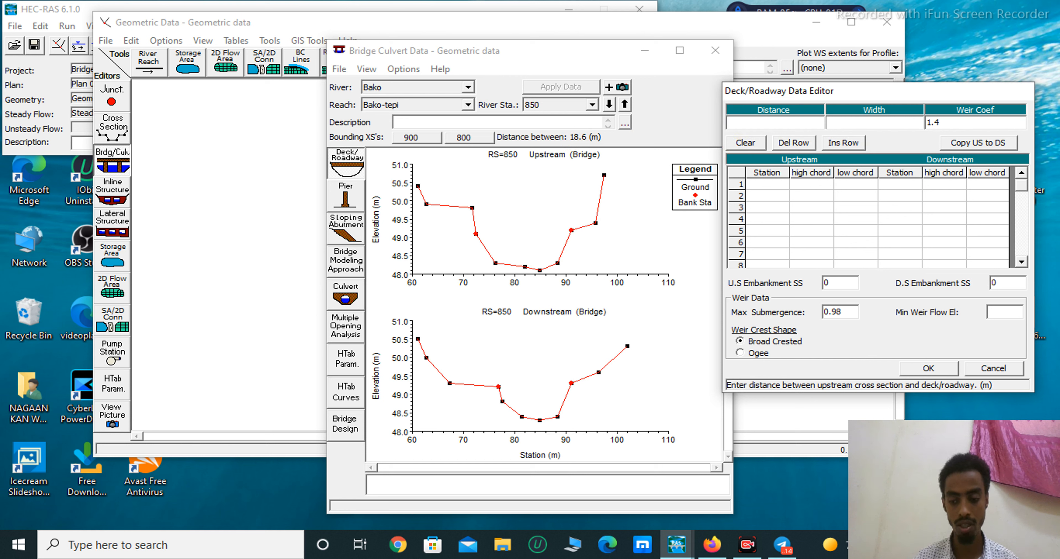
text(5)
click(868, 123)
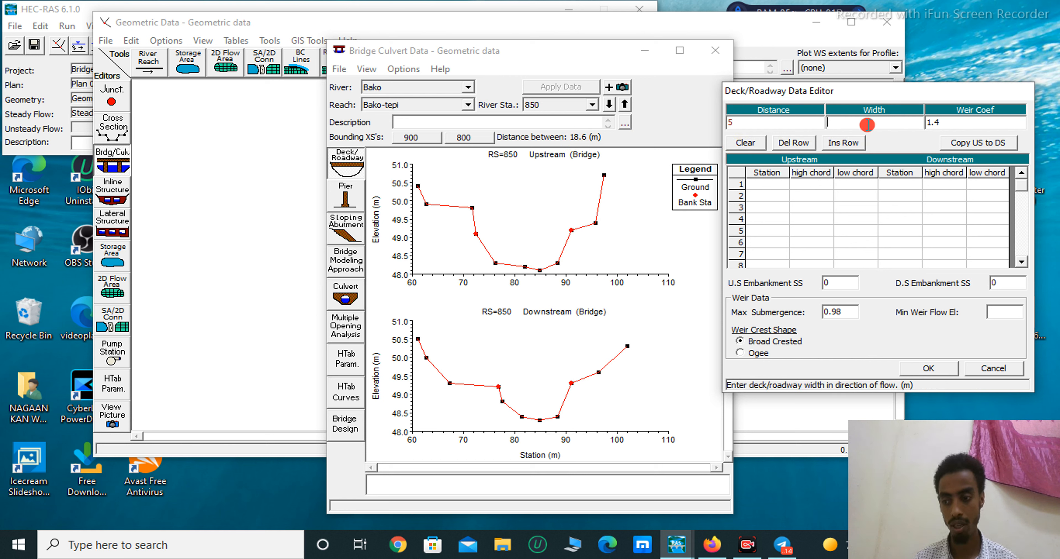
text(10)
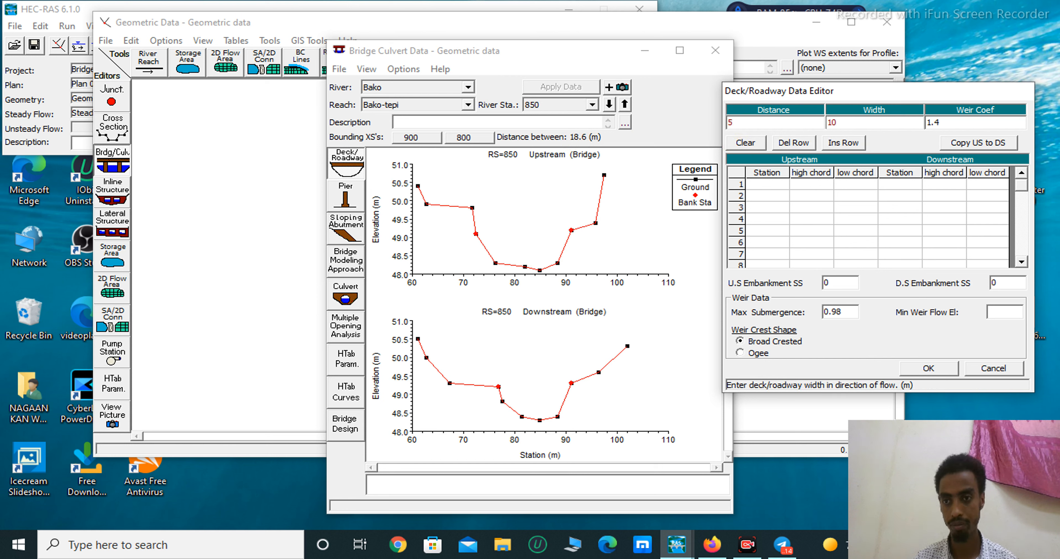
click(957, 121)
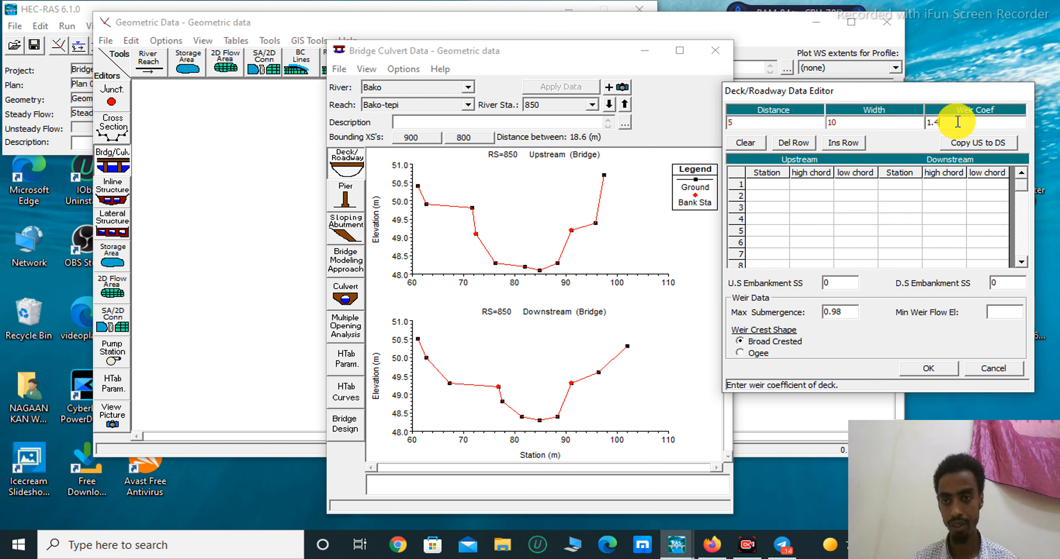
key(BackSpace)
key(BackSpace)
key(BackSpace)
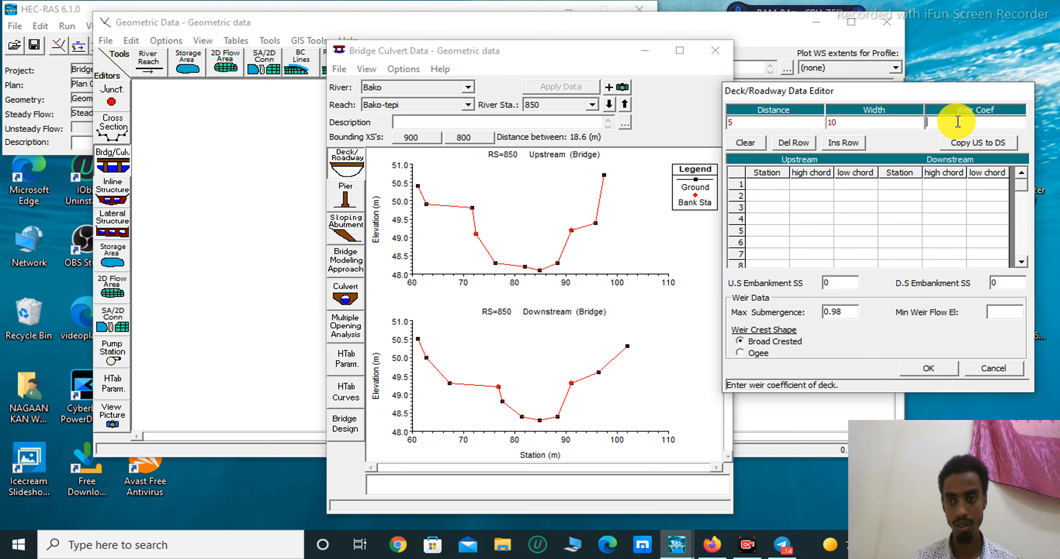
text(2.6)
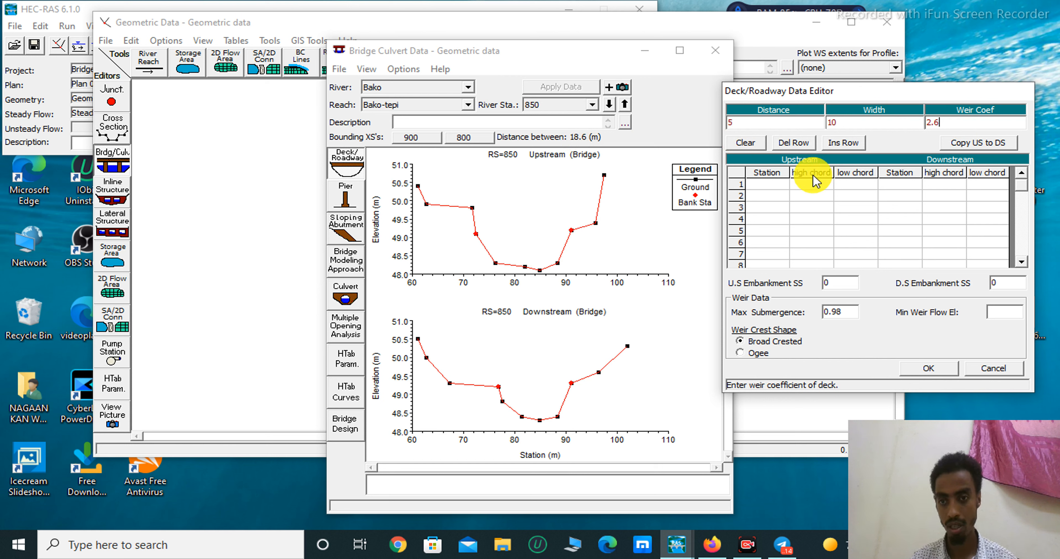
- Enter the first two upstream deck points at stations 0 and 72.5, both with a high chord of 50.5
click(767, 185)
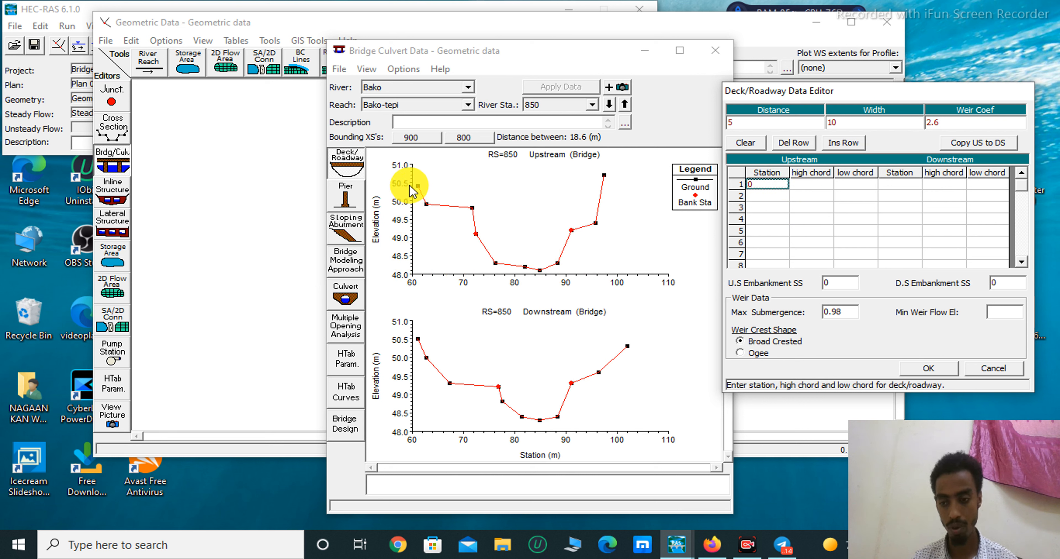
click(811, 185)
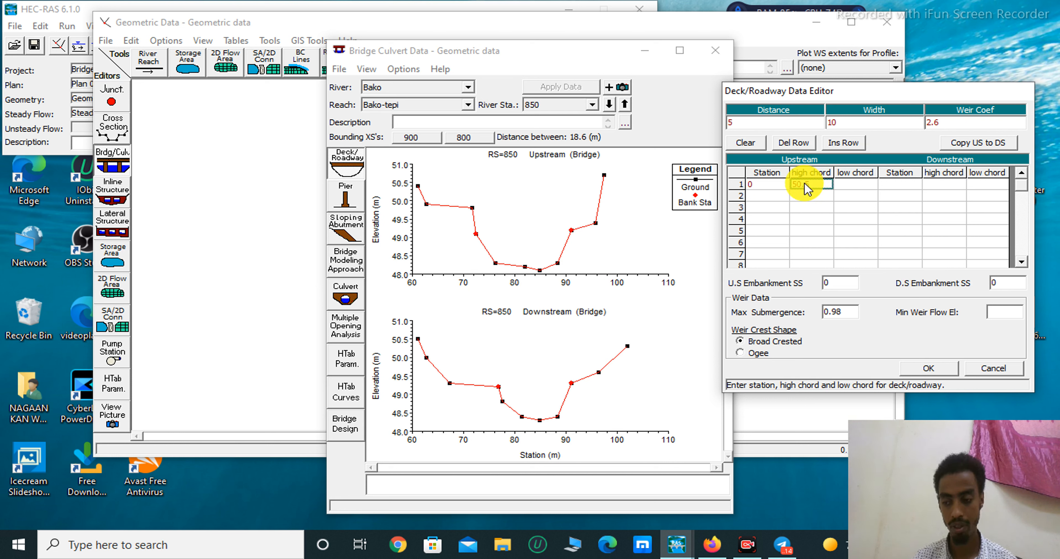
click(763, 195)
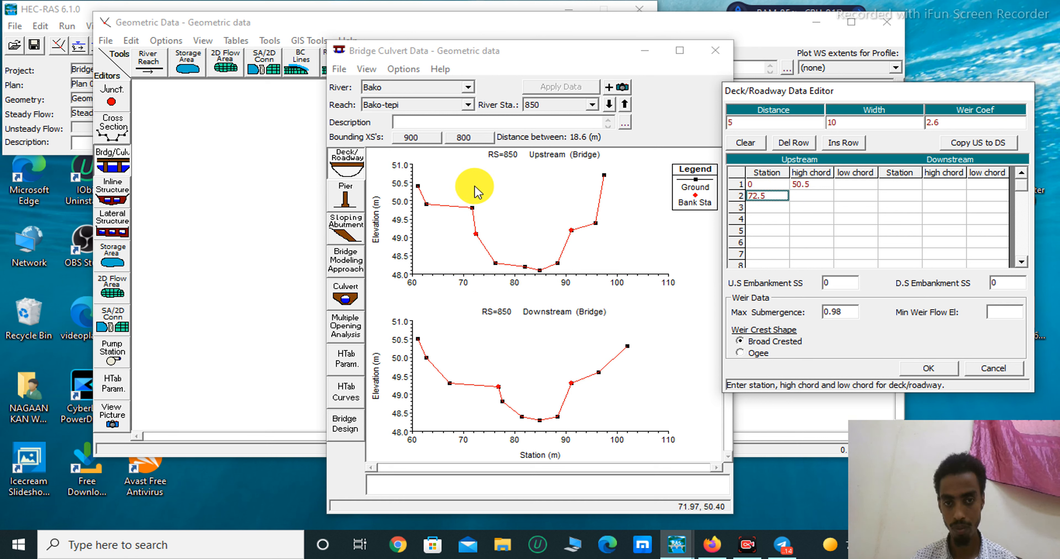
click(798, 196)
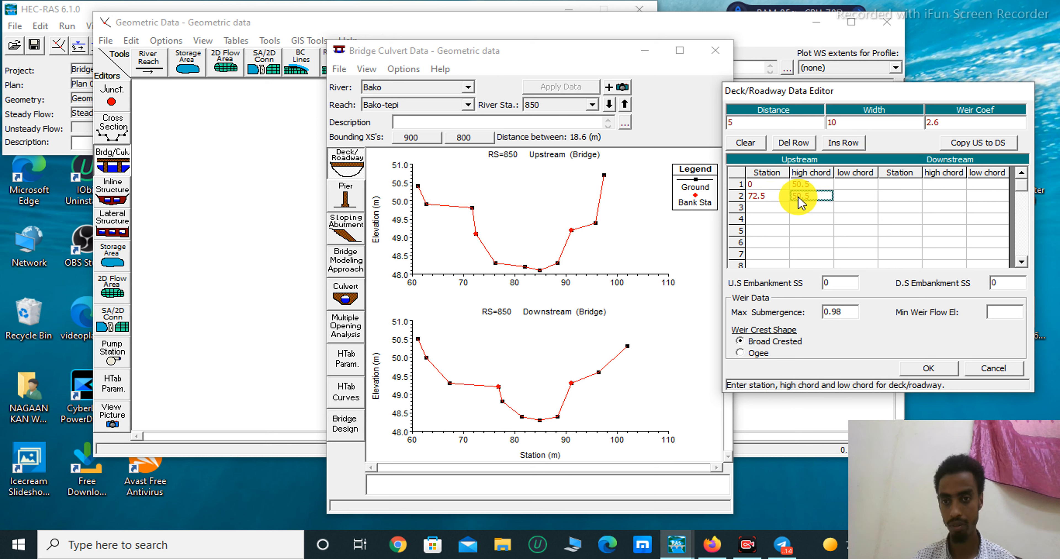
- Enter the third upstream deck point at station 72.5 with high chord 50.5 and low chord 50
click(768, 207)
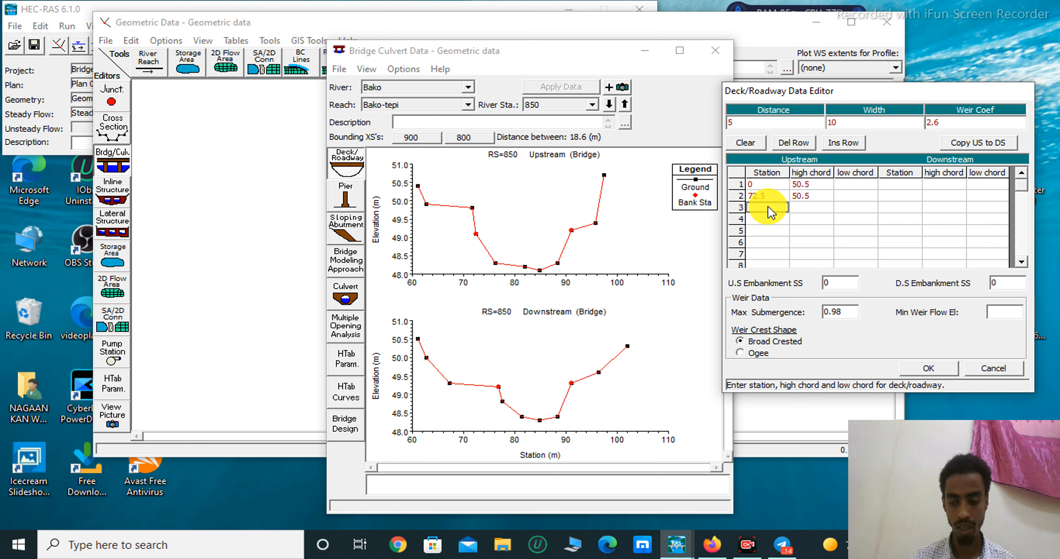
text(7)
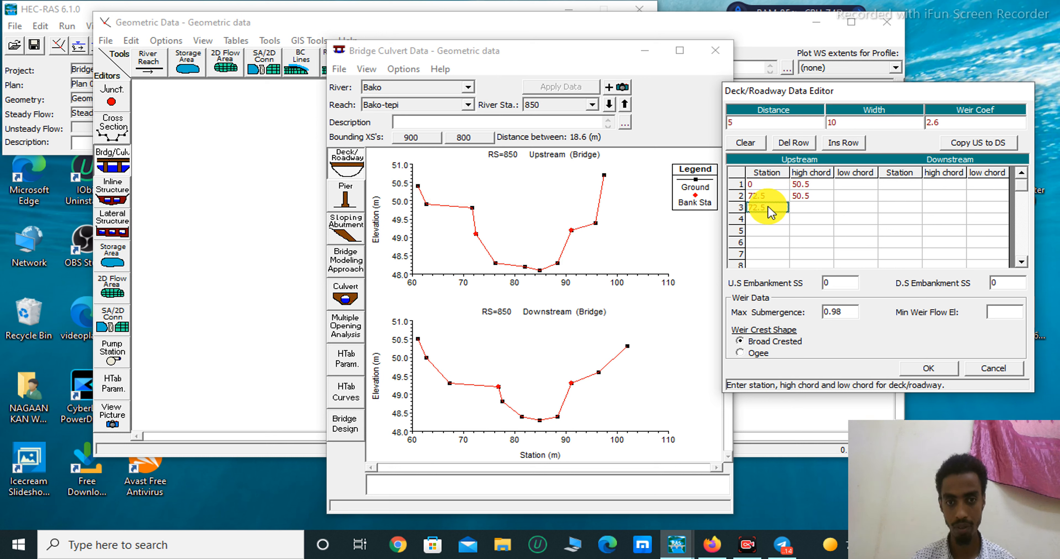
text(2.5)
click(814, 208)
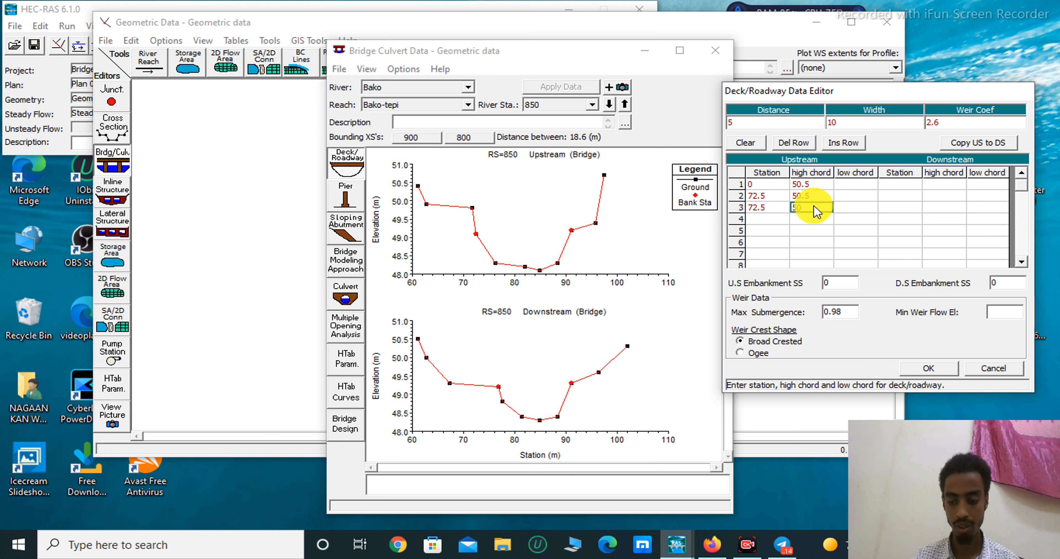
click(844, 210)
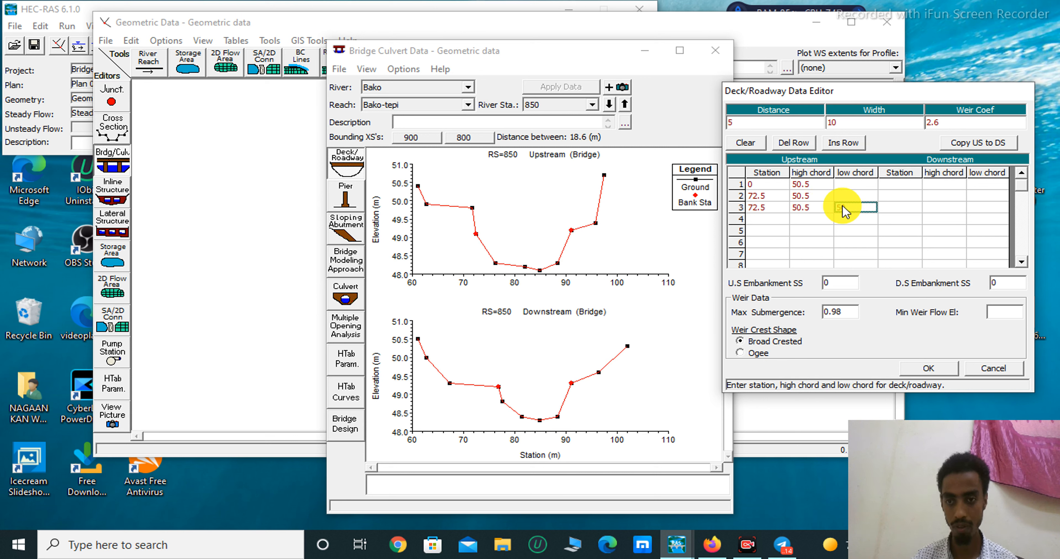
text(50)
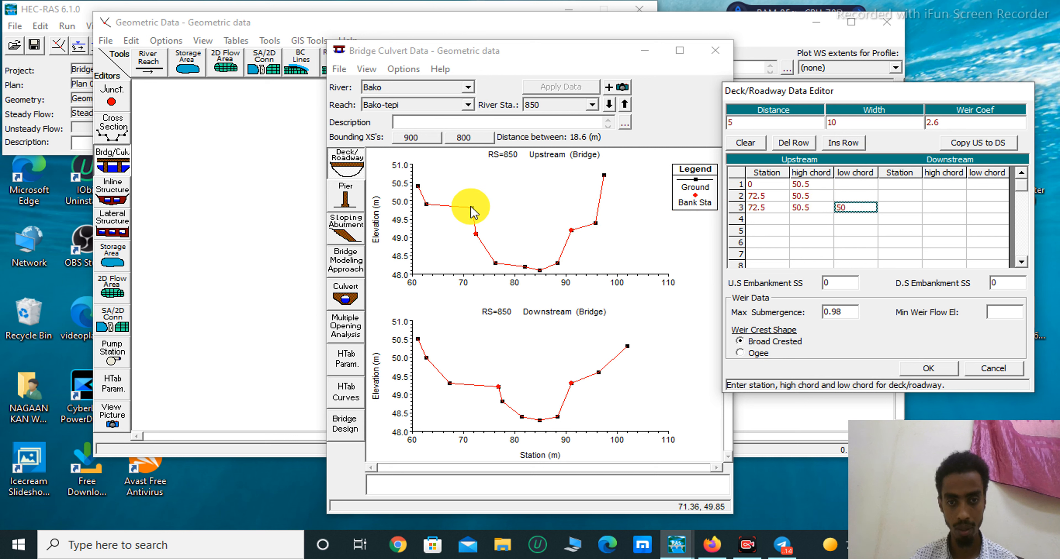
- Enter the fourth upstream deck point at station 91.1 with high chord 50.5 and low chord 50
click(865, 221)
click(773, 219)
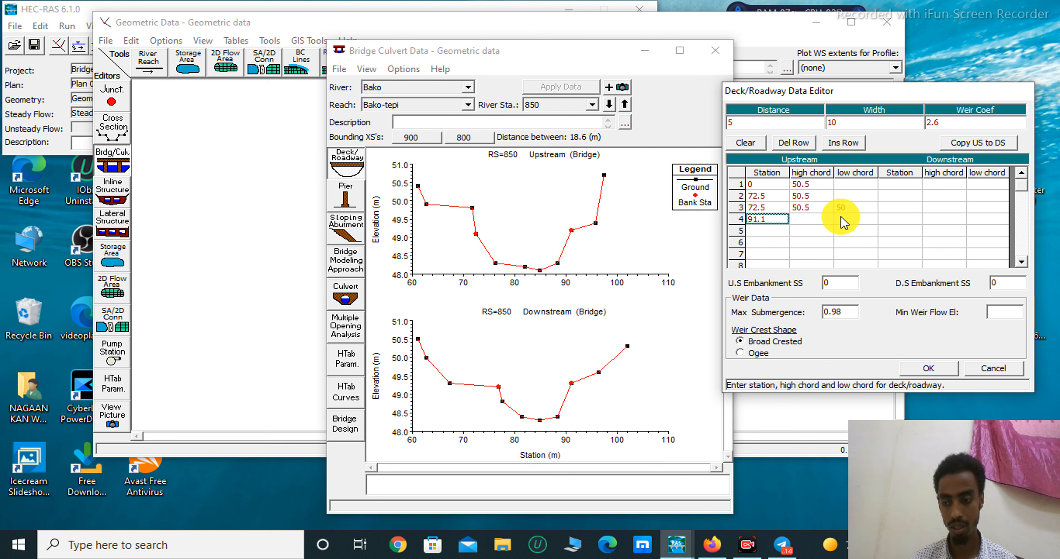
click(813, 221)
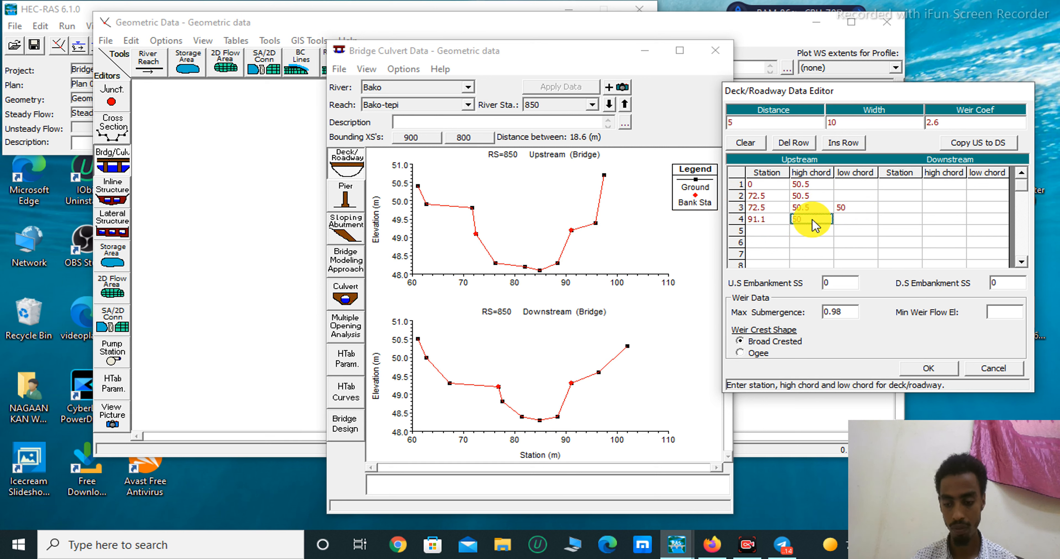
click(848, 222)
text(50)
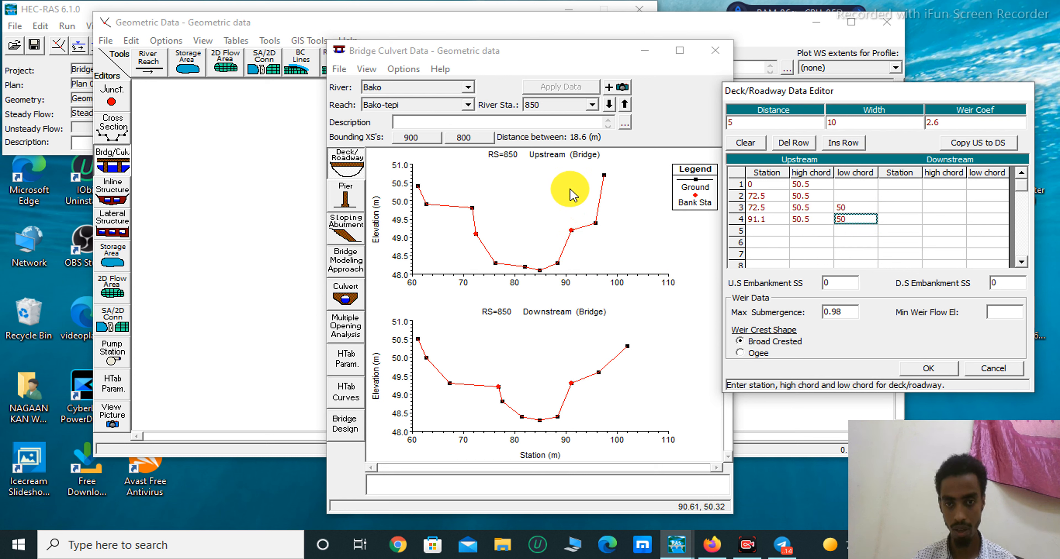
text(50)
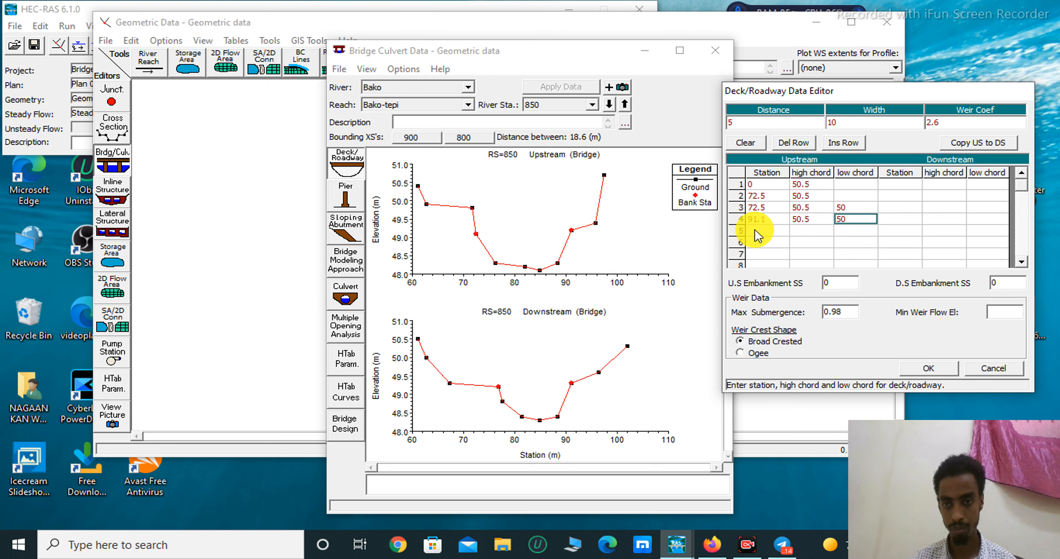
- Enter the fifth and sixth upstream deck points at stations 91.1 and 97, both with a high chord of 50.5
click(756, 230)
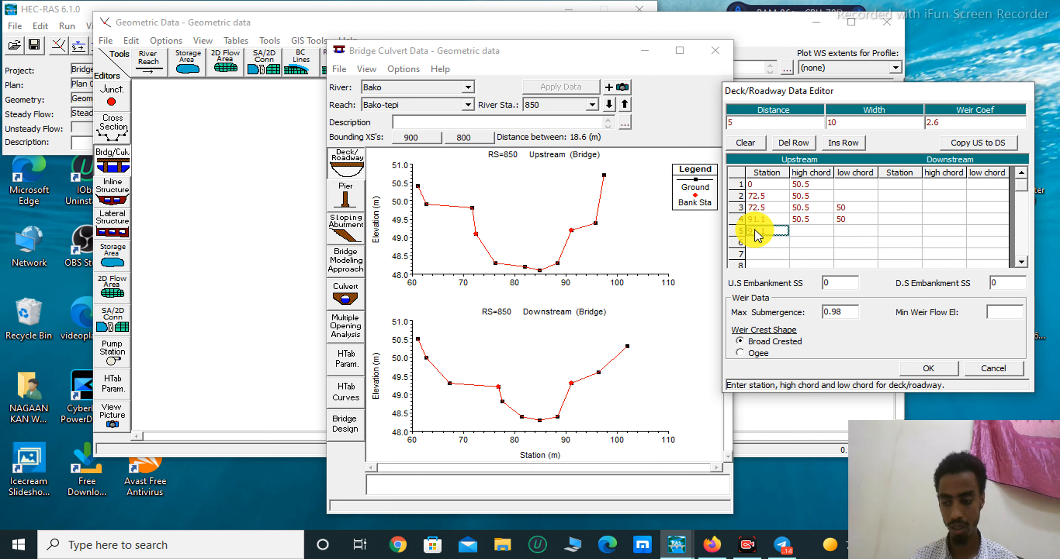
click(809, 232)
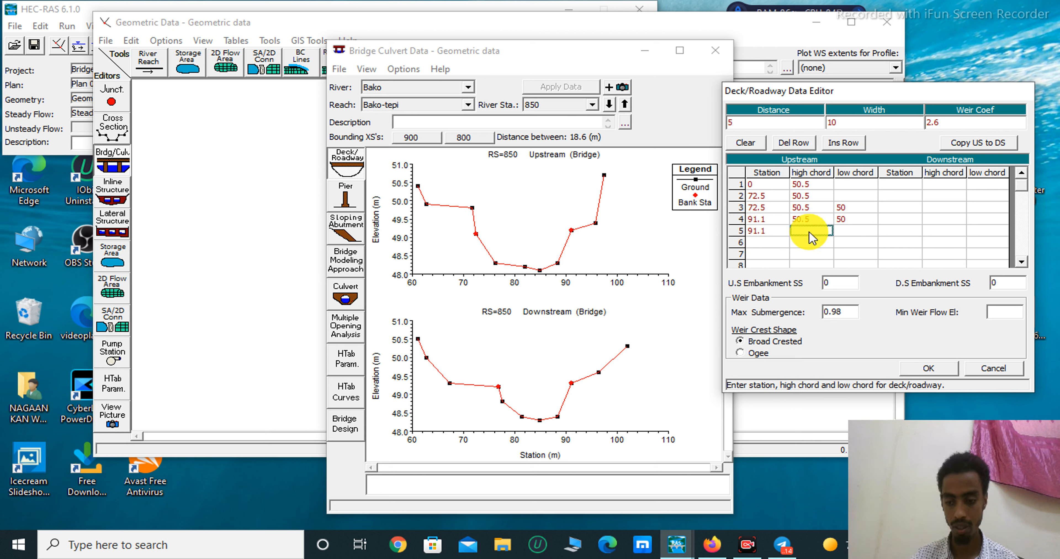
click(769, 241)
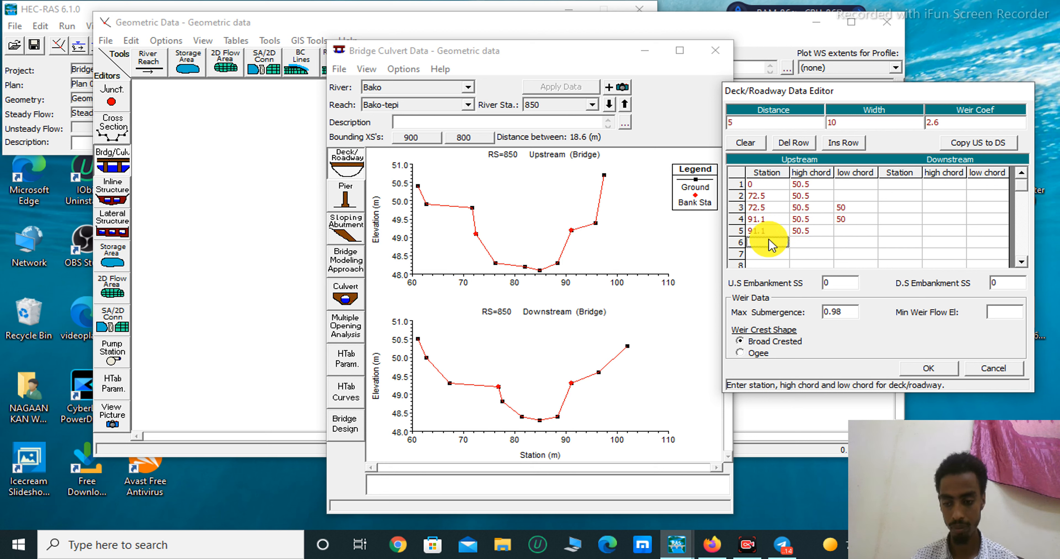
text(97)
click(805, 243)
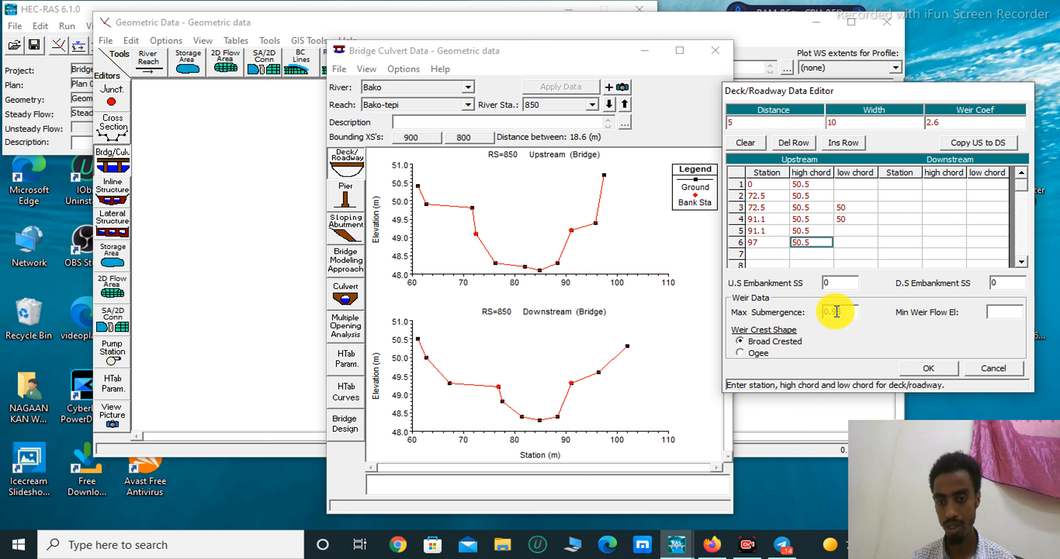
- Set the weir's maximum submergence to 0.95
click(845, 312)
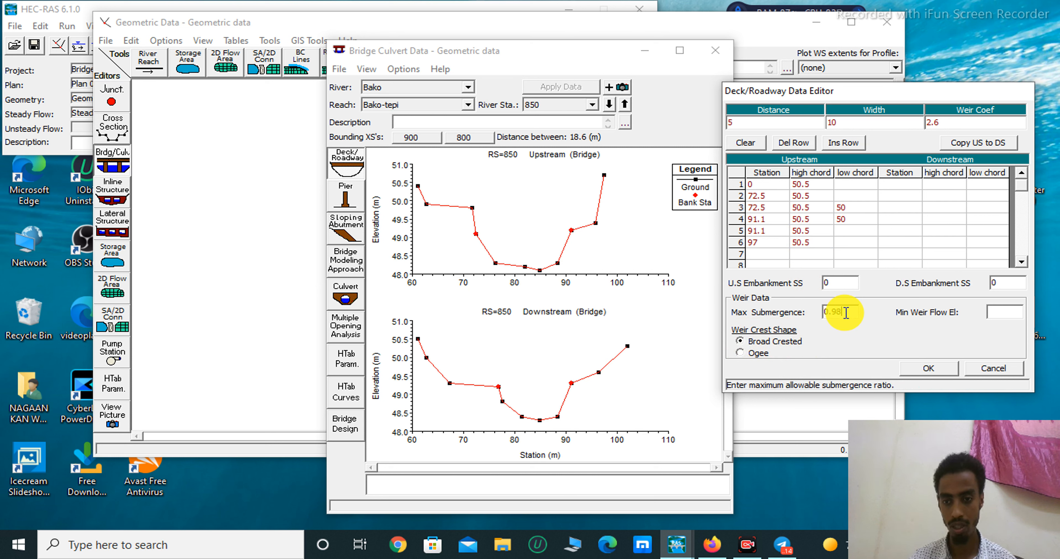
key(BackSpace)
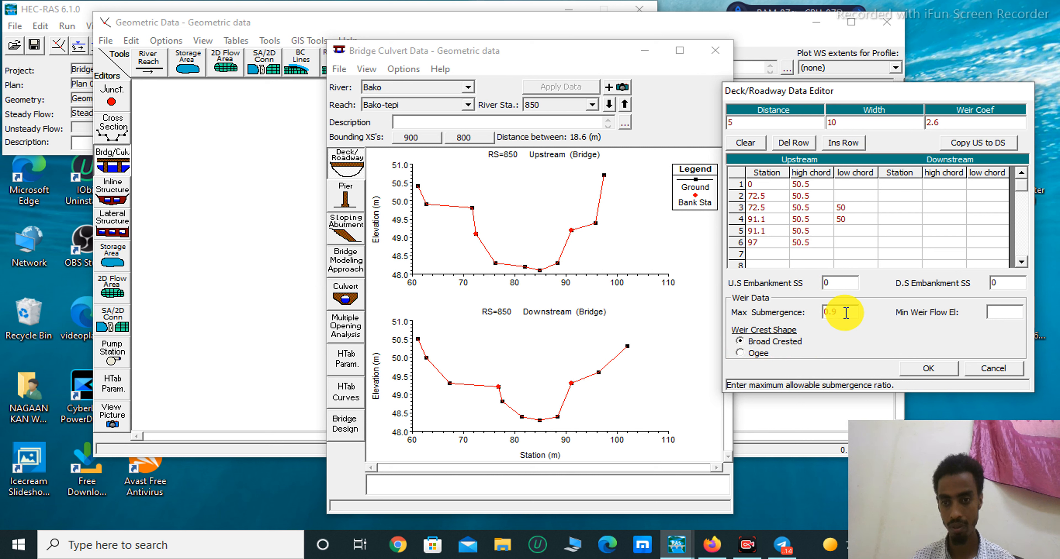
text(9)
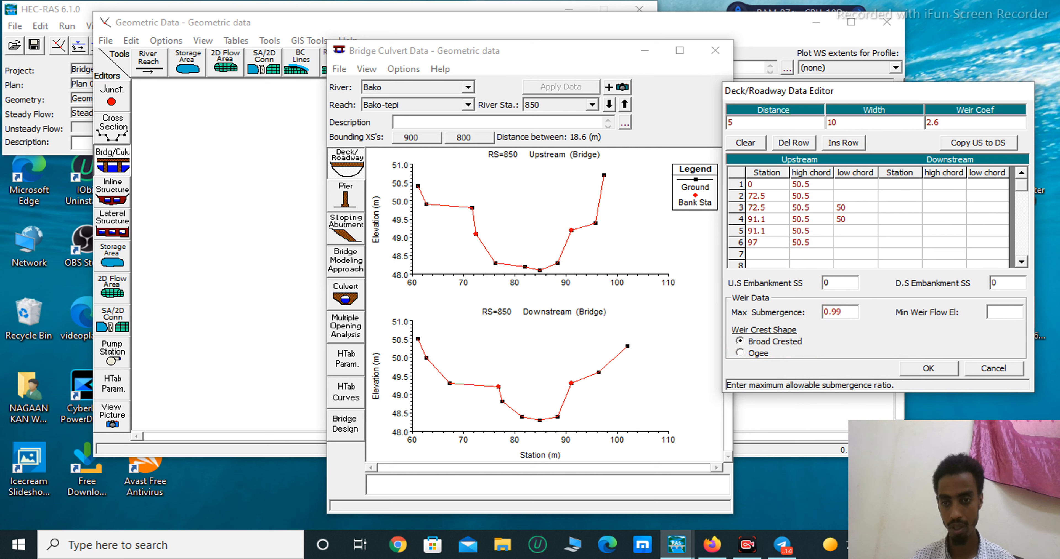
key(BackSpace)
text(5)
- Enter the six downstream deck stations in order as 0, 72.5, 72.5, 91.1, 91.1 and 97
click(886, 183)
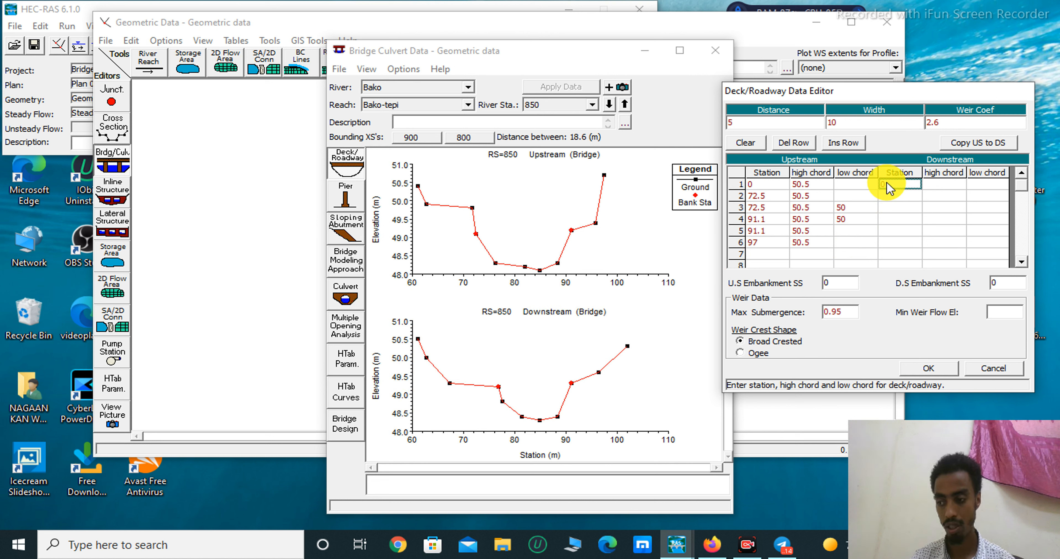
click(891, 195)
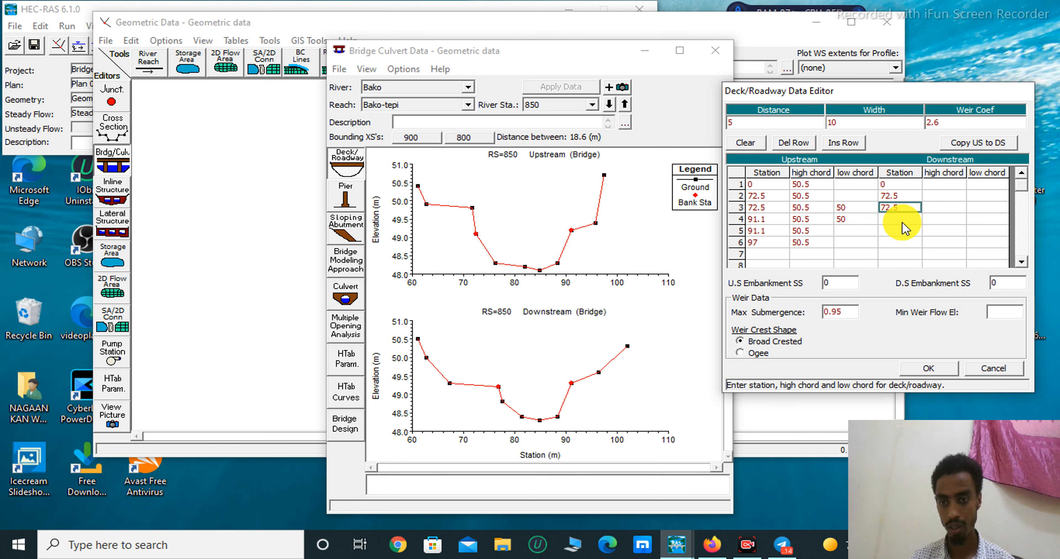
click(896, 219)
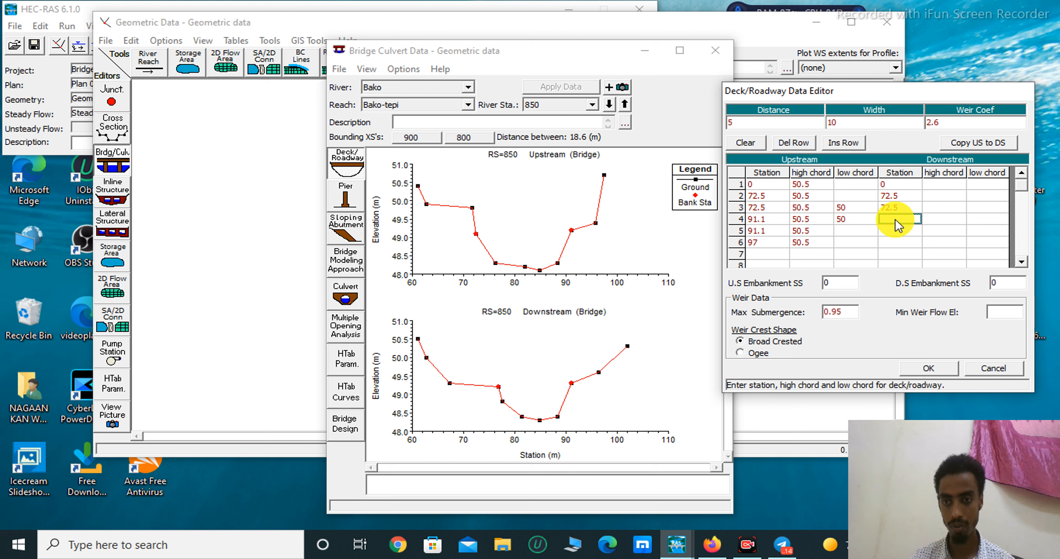
drag(762, 184, 804, 245)
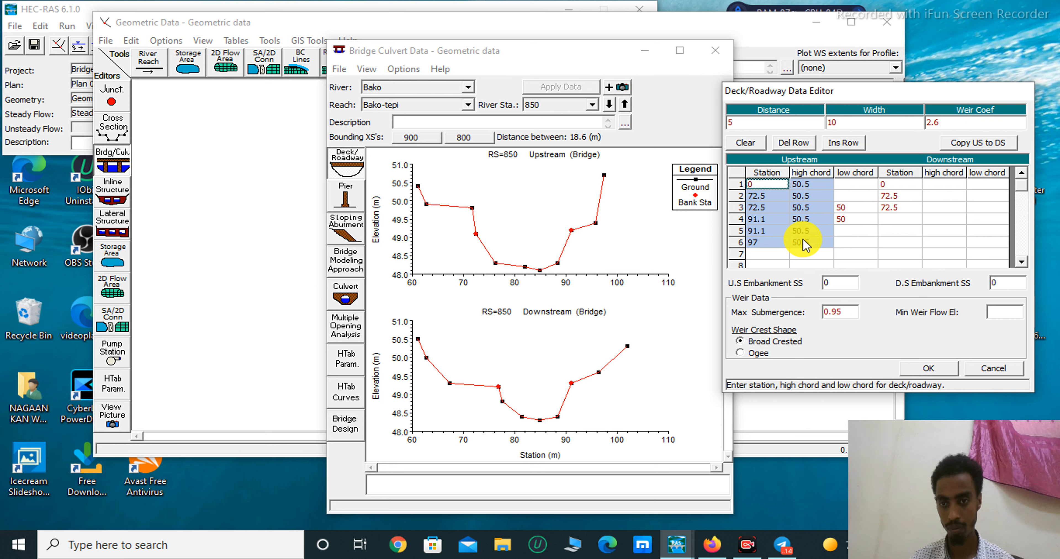
drag(757, 188, 854, 247)
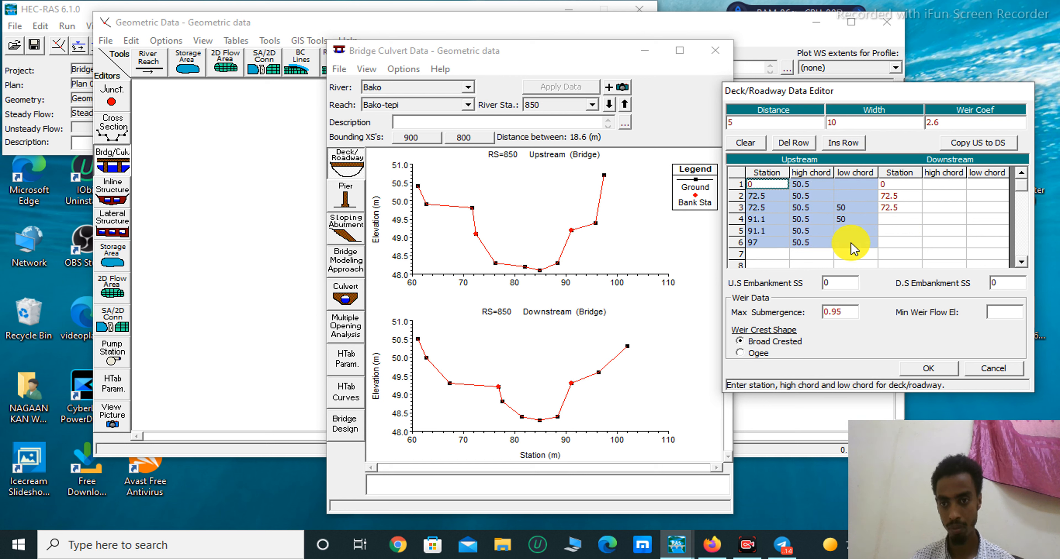
click(894, 220)
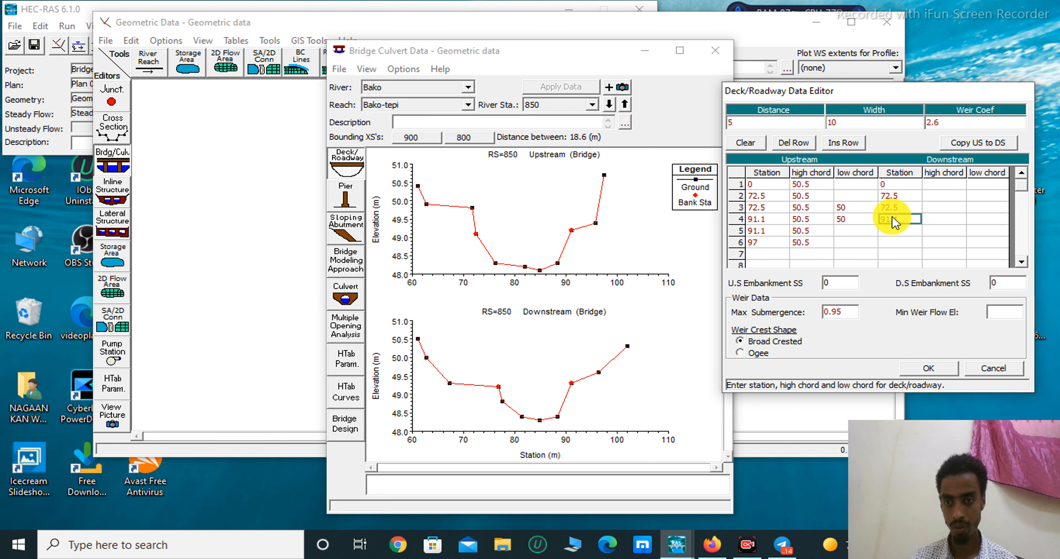
click(889, 234)
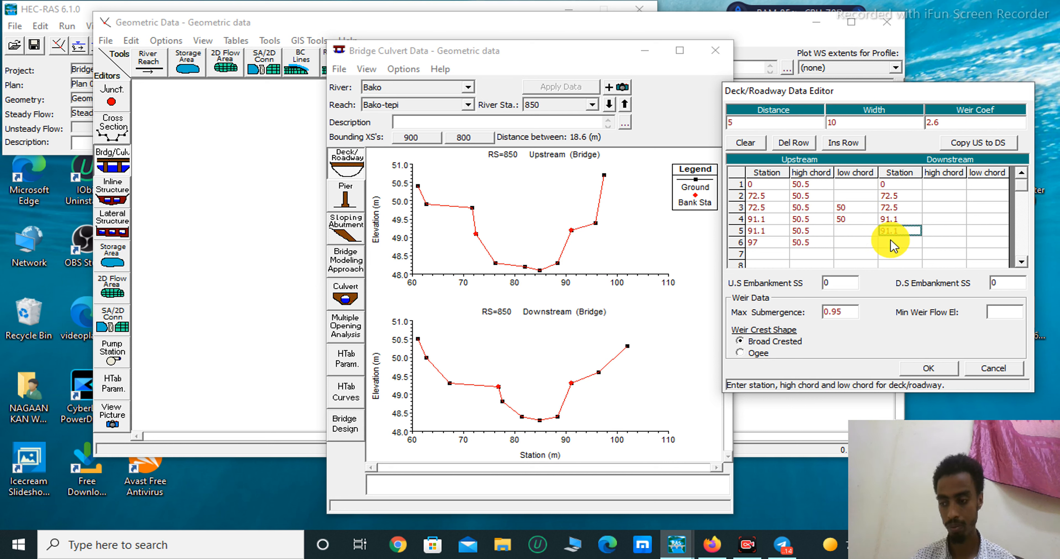
click(890, 244)
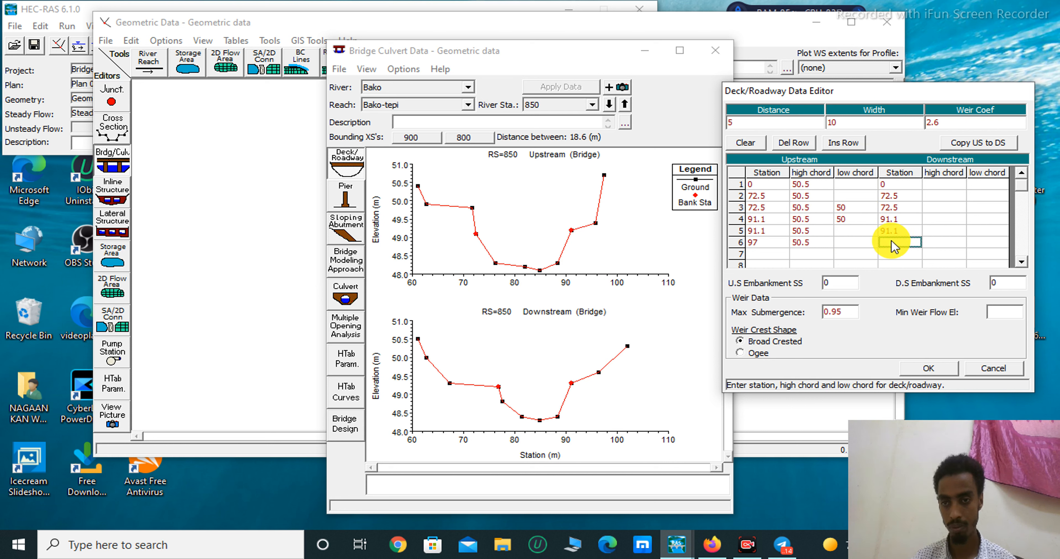
text(97)
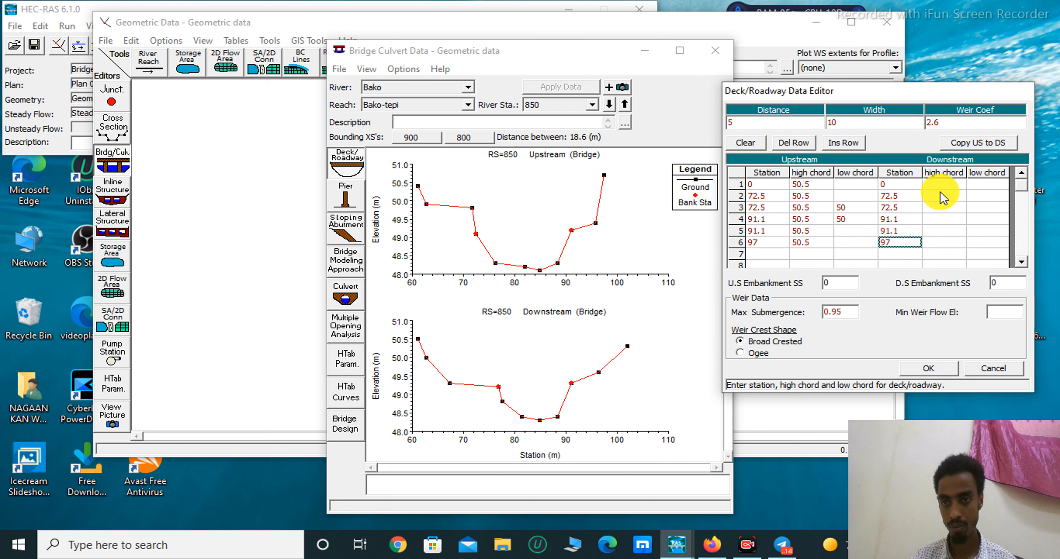
- Set the high chord of the first and second downstream deck points to 50.5
click(942, 195)
click(938, 185)
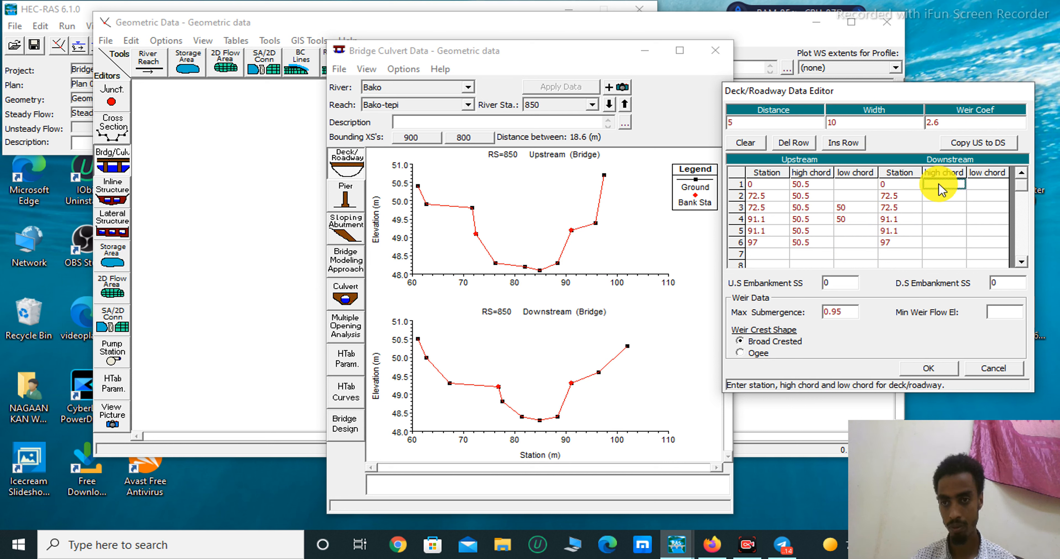
text(50.5)
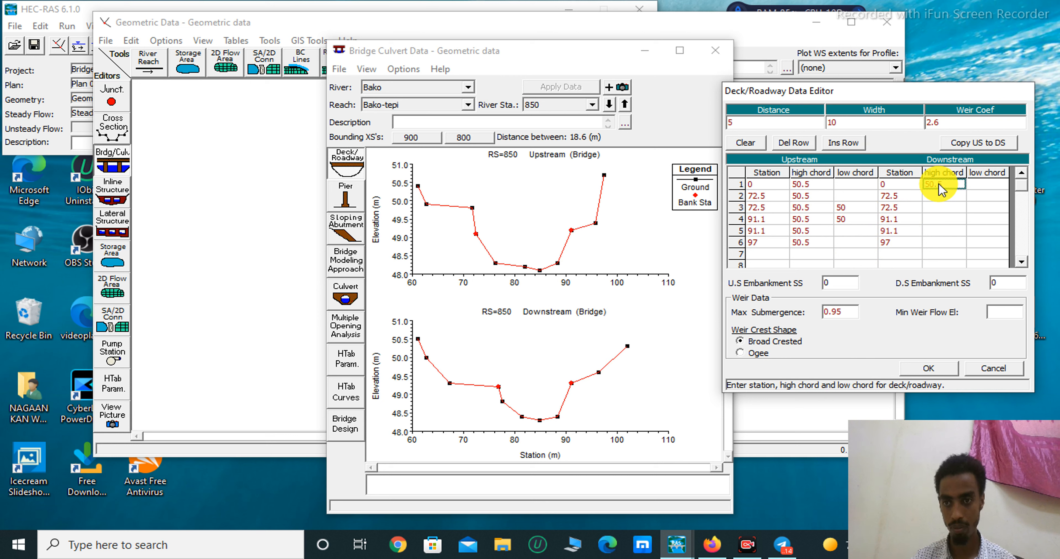
click(936, 198)
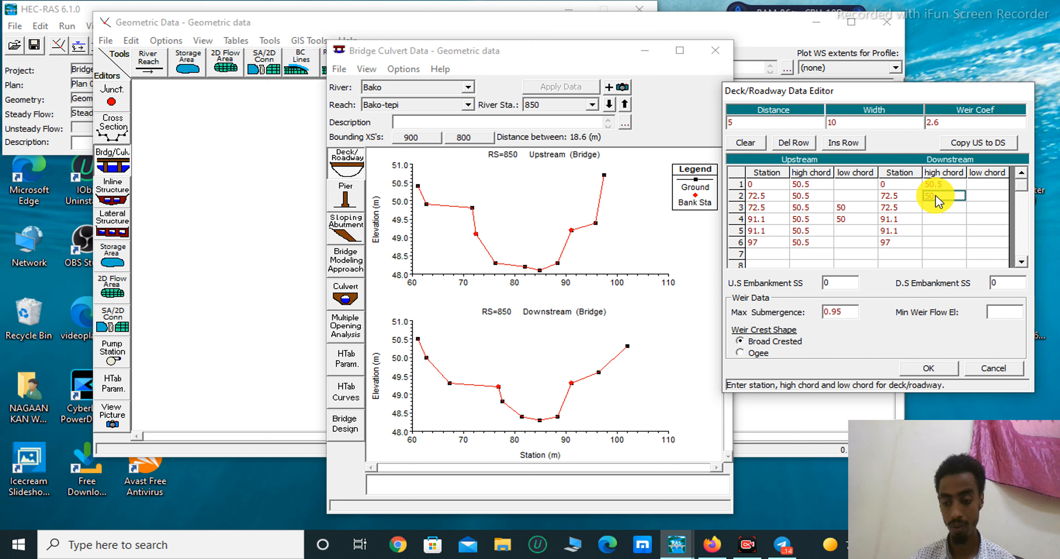
text(50.5)
- Give the third and fourth downstream deck points a high chord of 50.5 and a low chord of 50
click(934, 209)
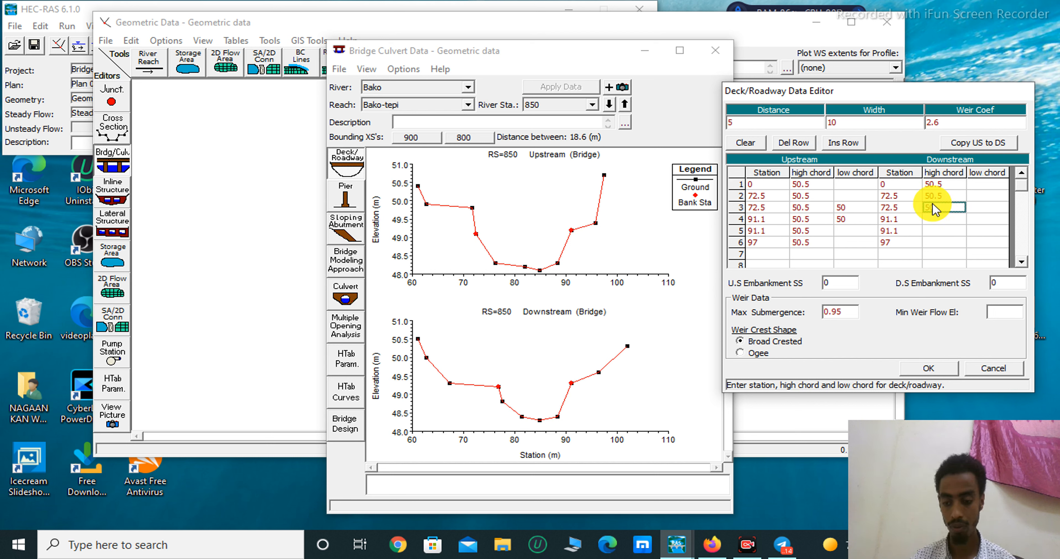
key(Tab)
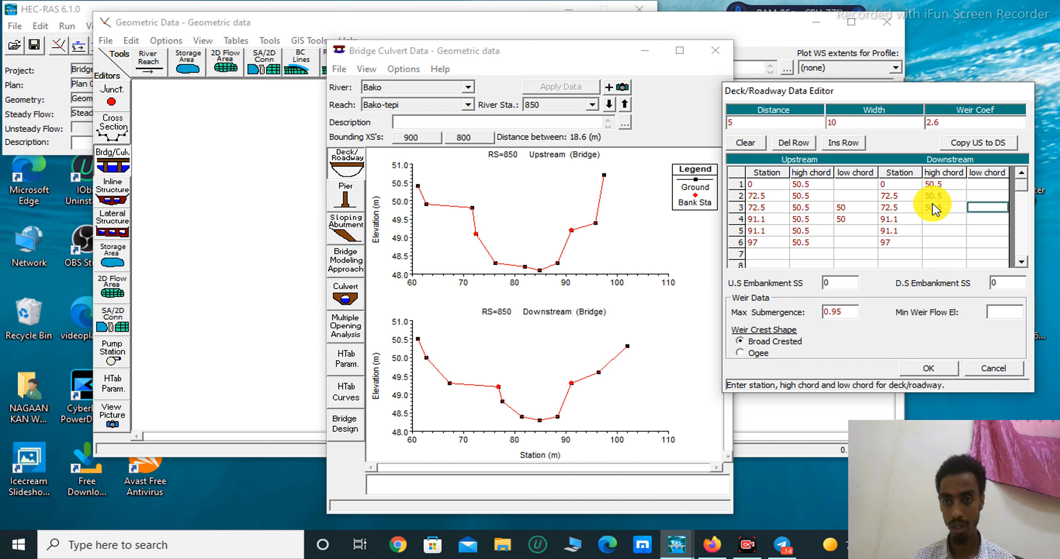
text(50)
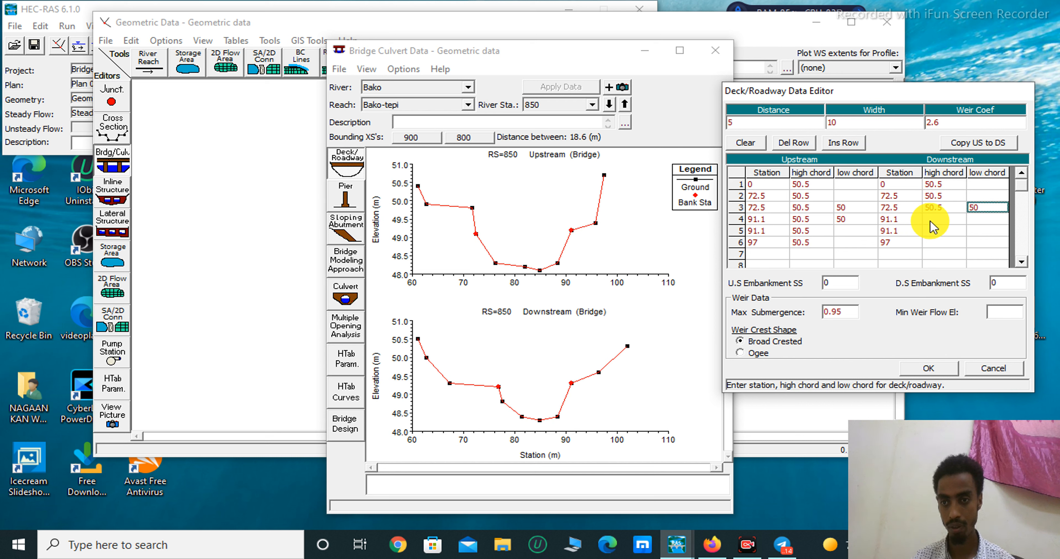
click(930, 220)
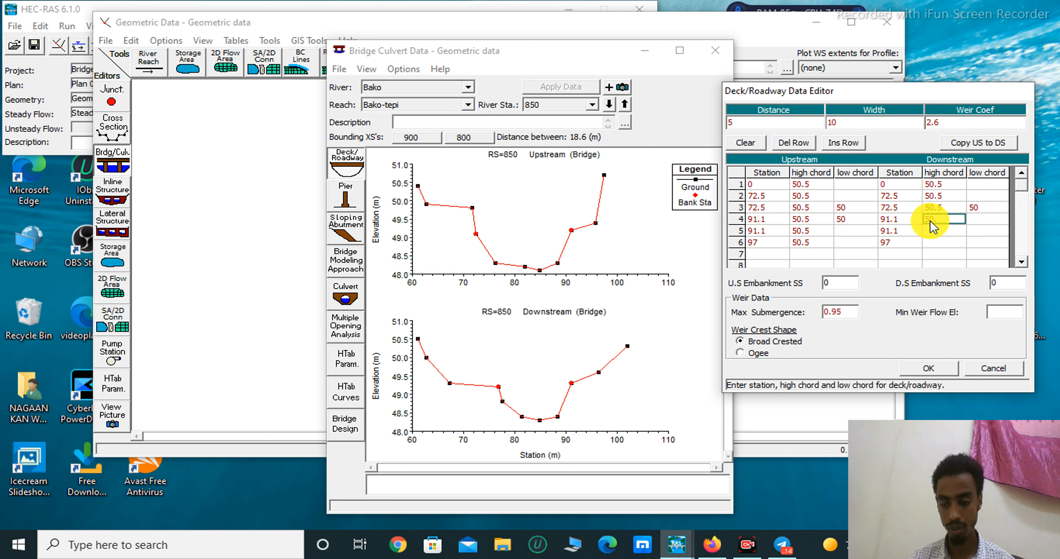
click(984, 222)
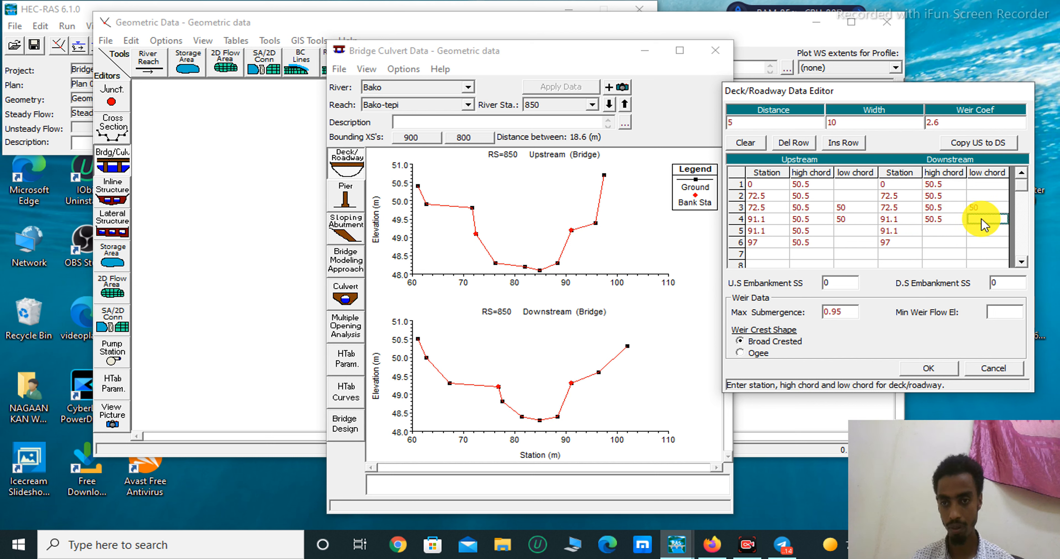
text(50)
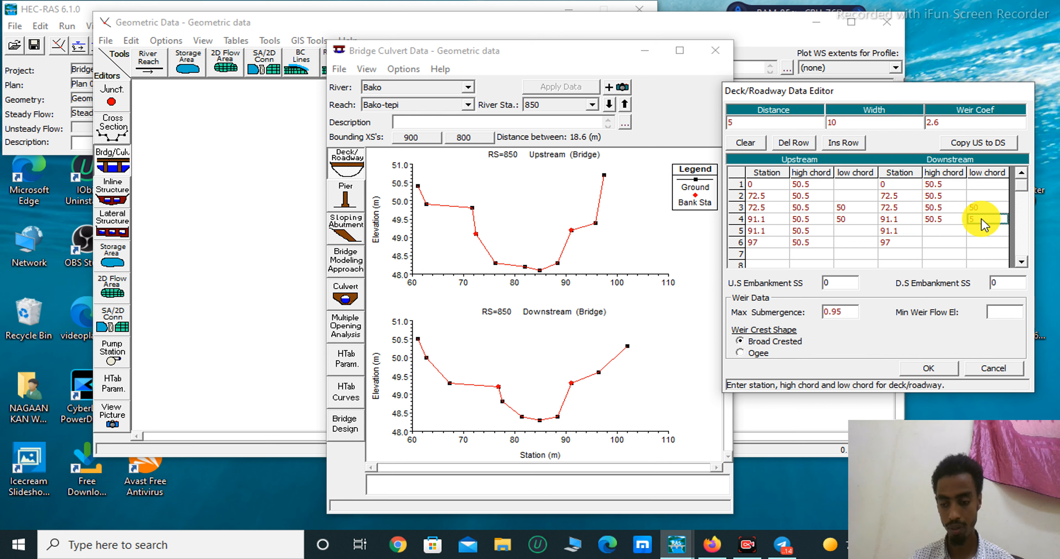
- Set the high chord of the fifth and sixth downstream deck points to 50.5 and accept the deck/roadway data
click(931, 231)
text(50)
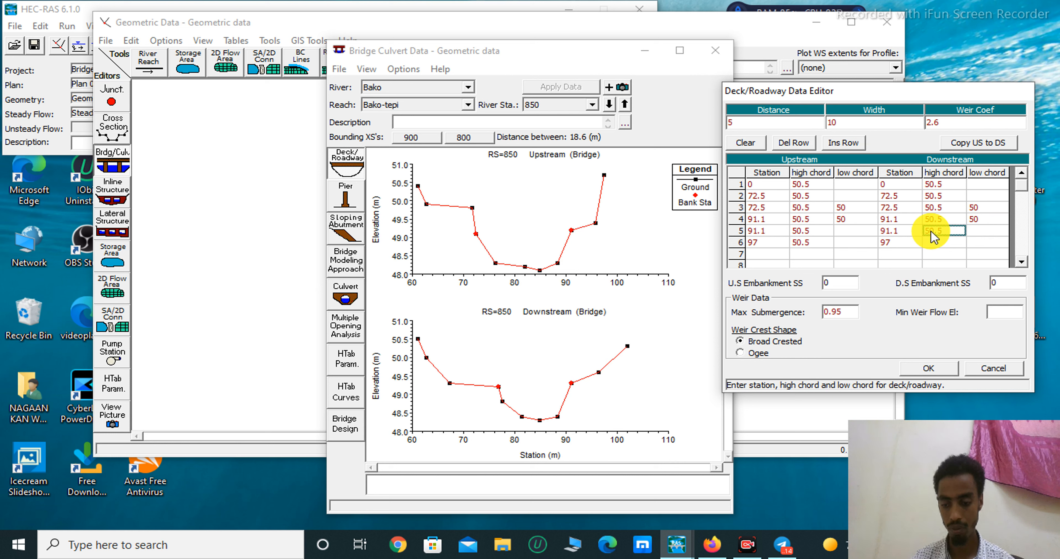
text(.5)
click(931, 244)
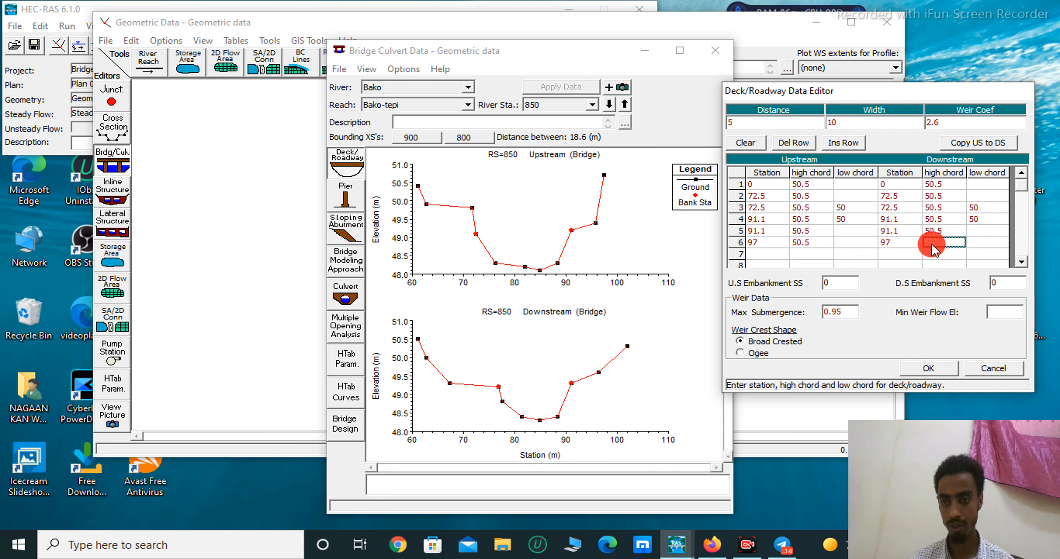
text(50.5)
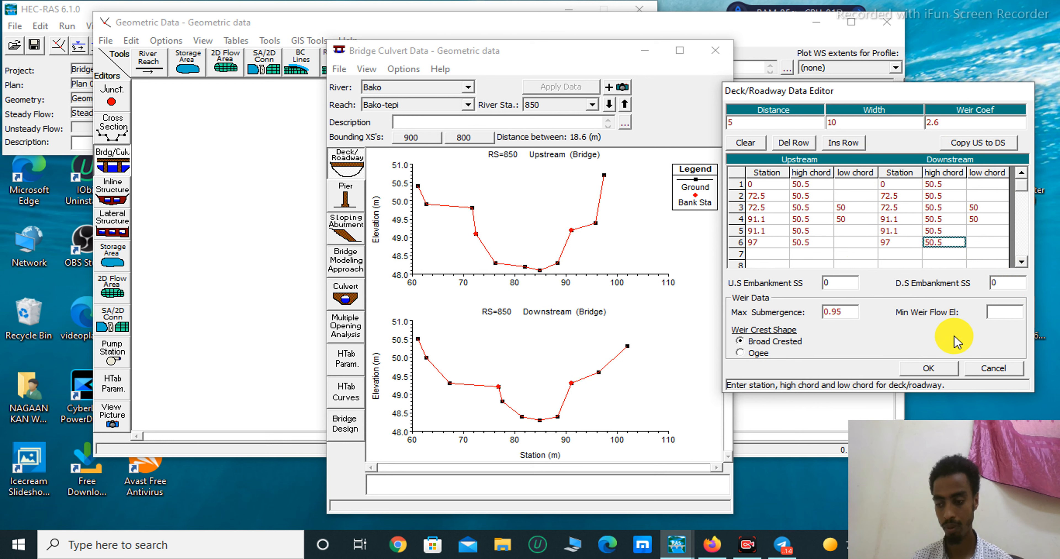
click(929, 368)
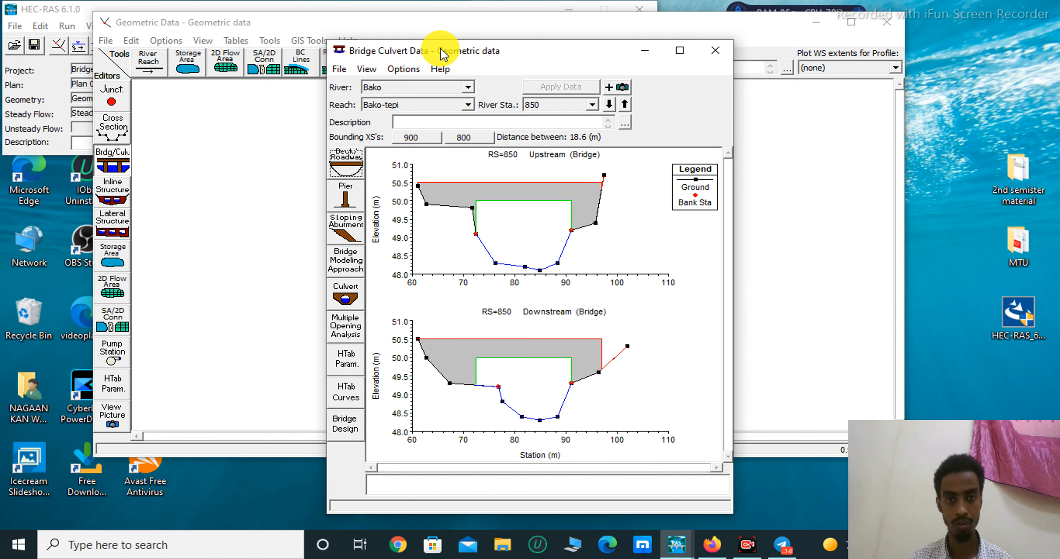
- Return to the geometric data editor and save the geometry data
click(339, 69)
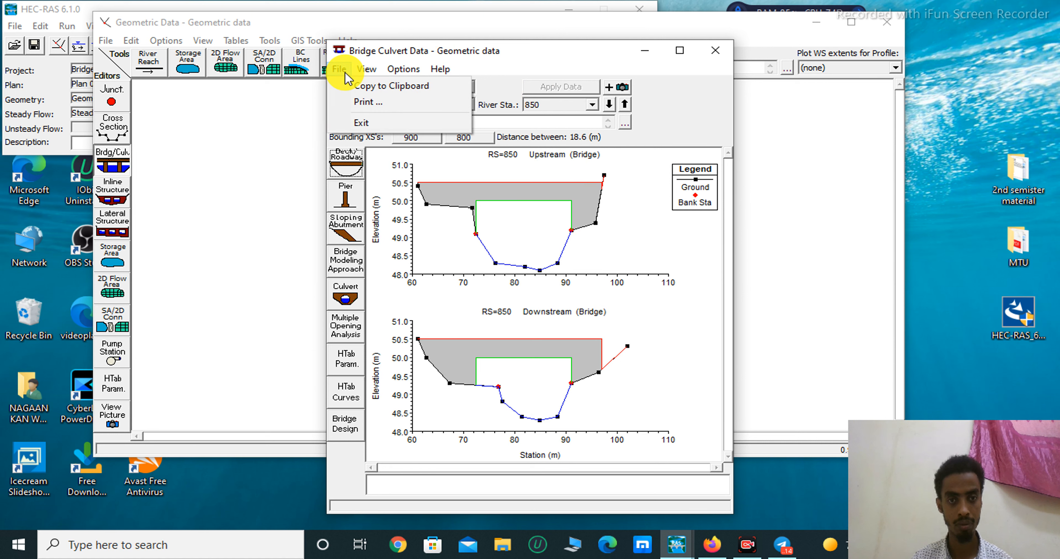
mouse_move(366, 69)
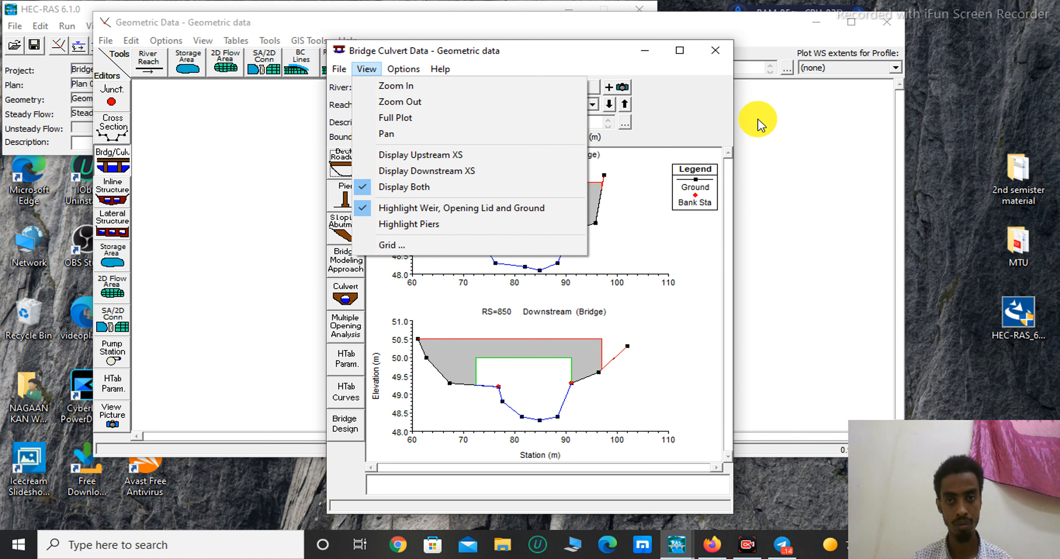
click(761, 123)
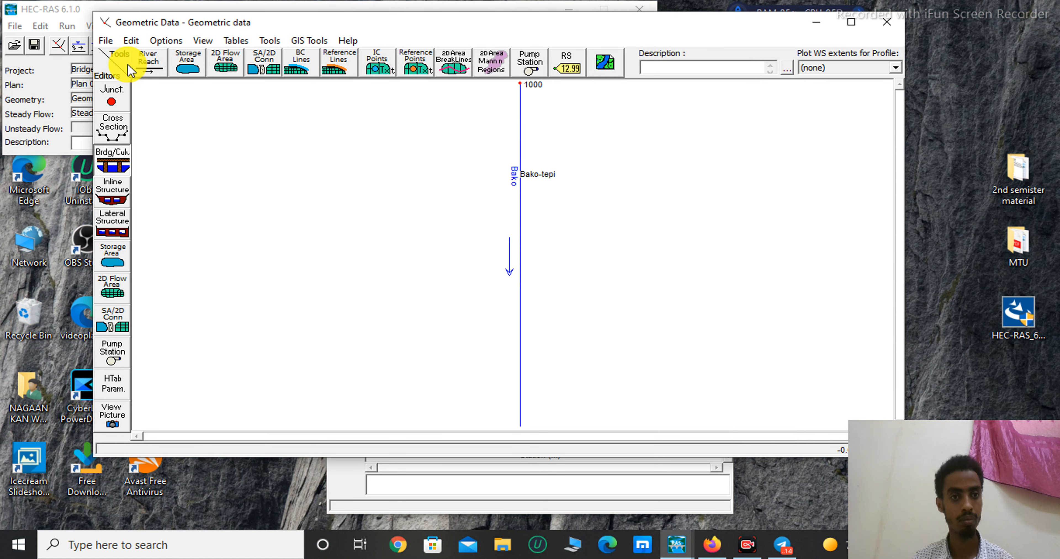
click(108, 41)
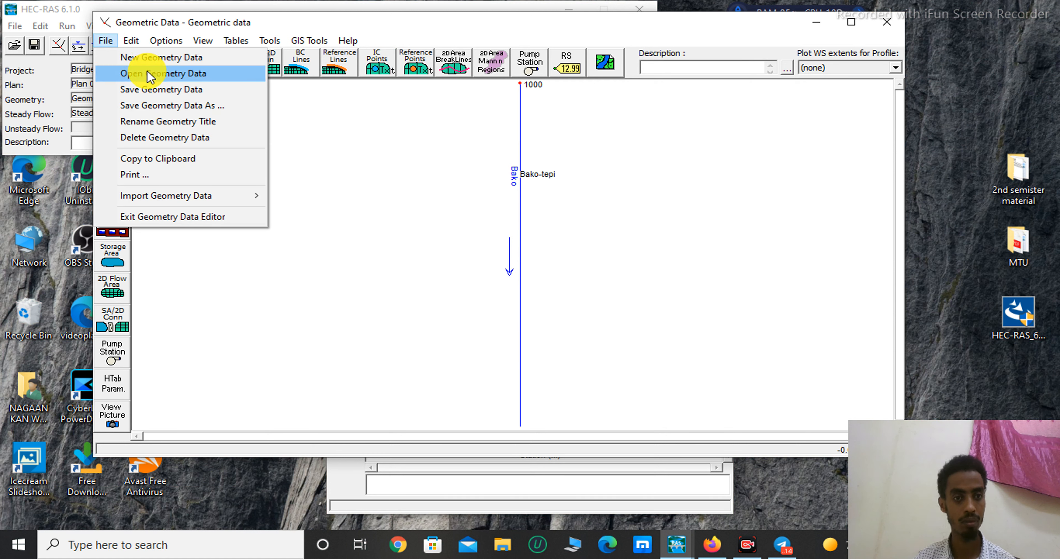
click(149, 90)
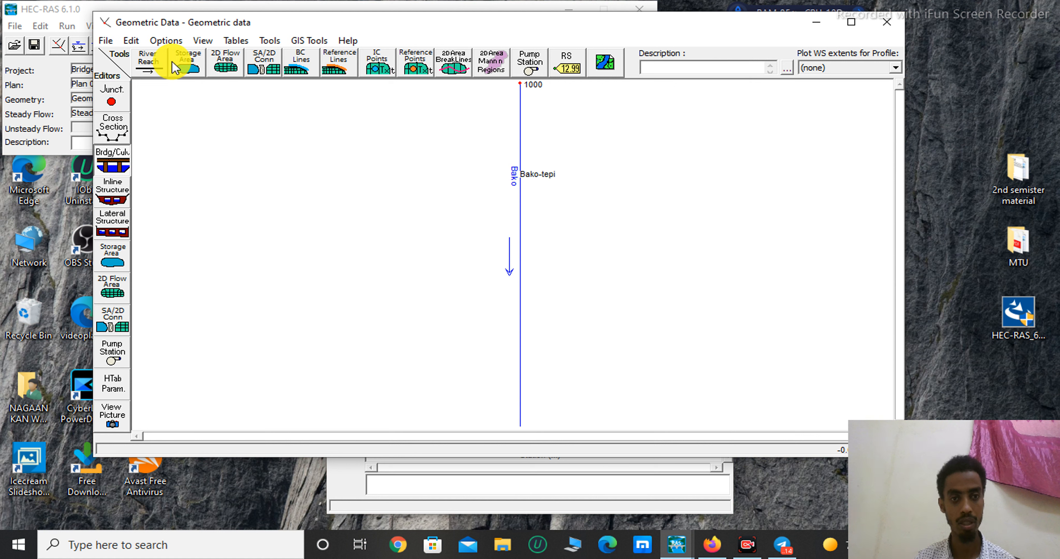
click(112, 138)
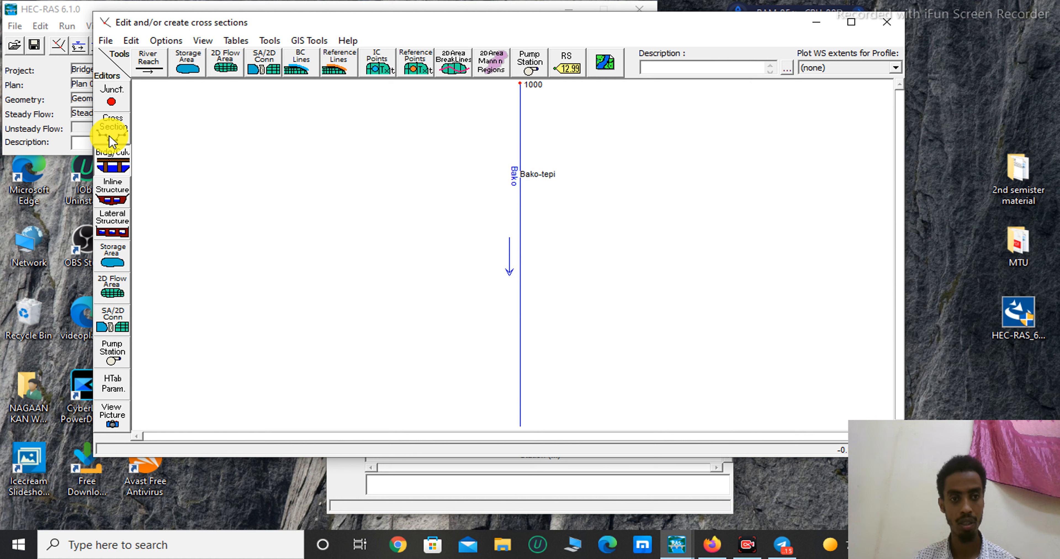
click(106, 133)
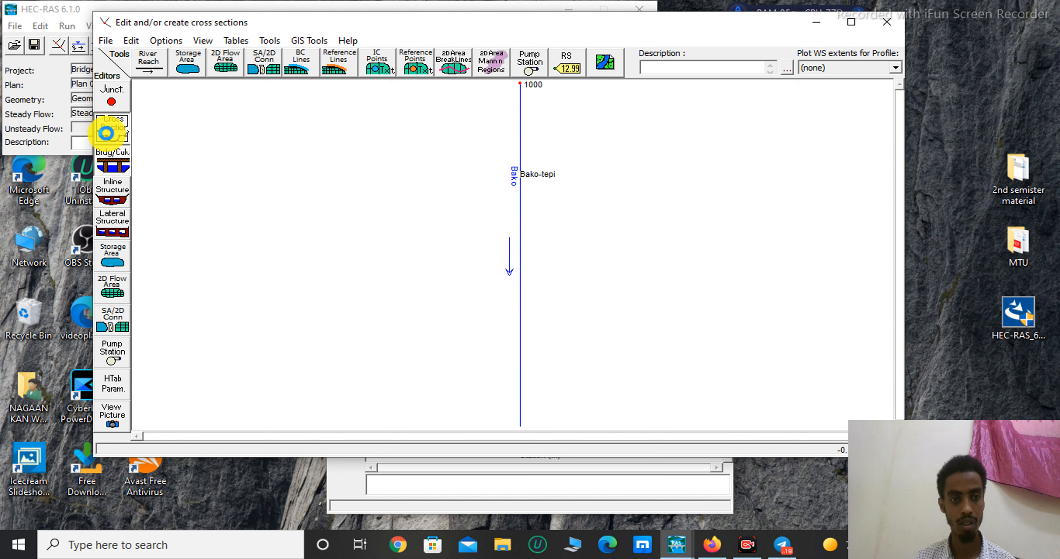
click(773, 106)
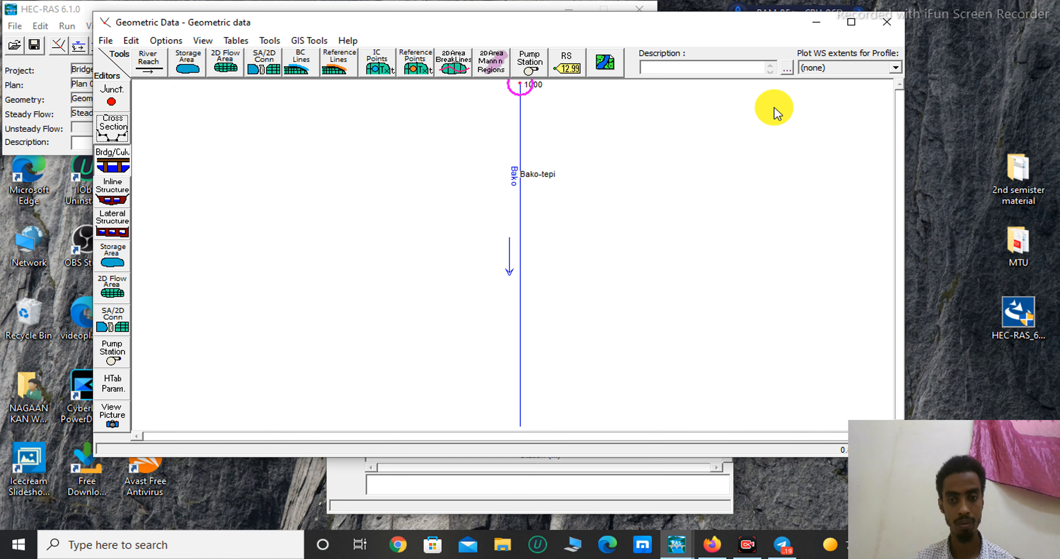
- In the pier data of the bridge at station 850, give pier 1's first row width 3 and elevation 48.5 both upstream and downstream
click(115, 163)
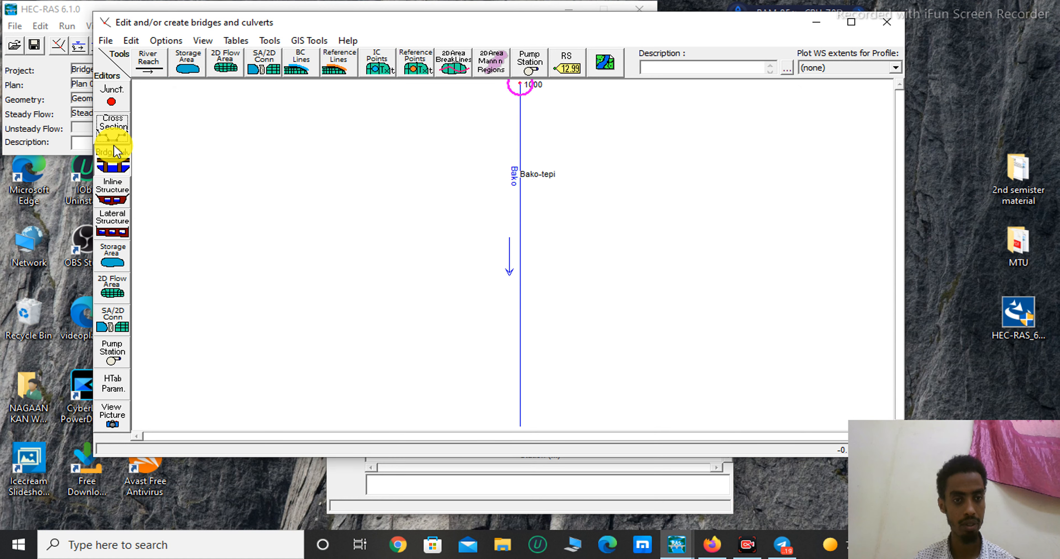
click(115, 161)
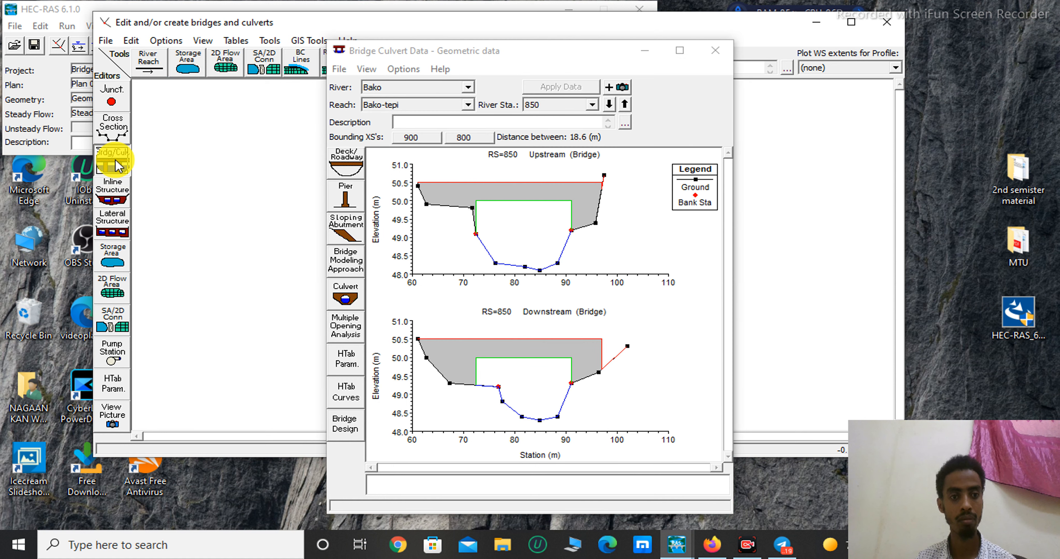
click(349, 203)
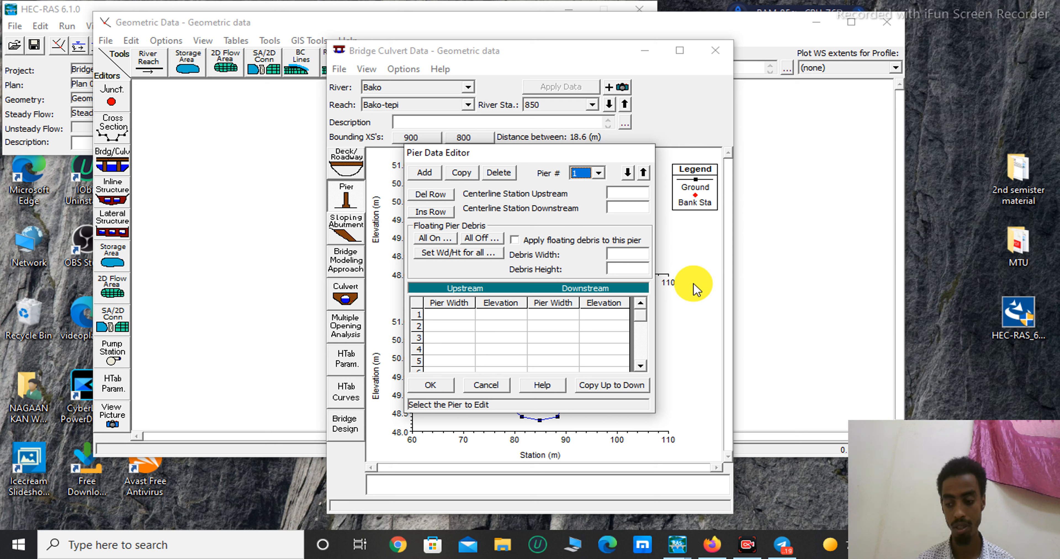
click(440, 315)
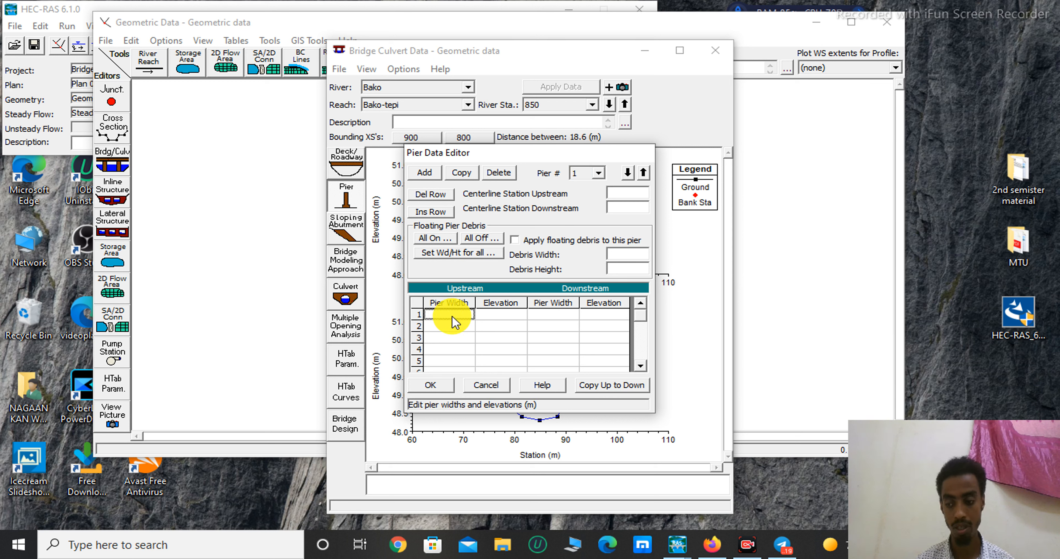
text(3)
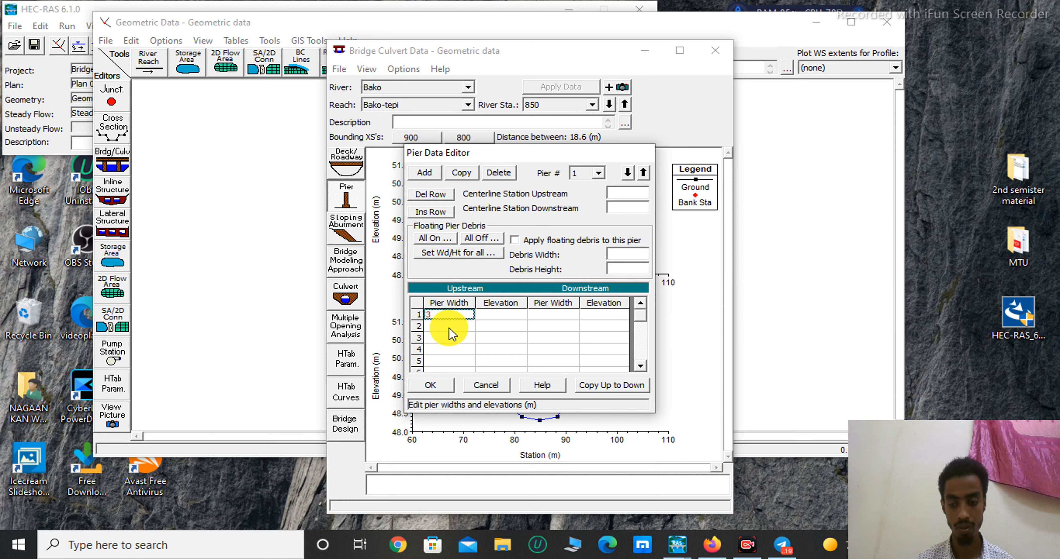
key(Tab)
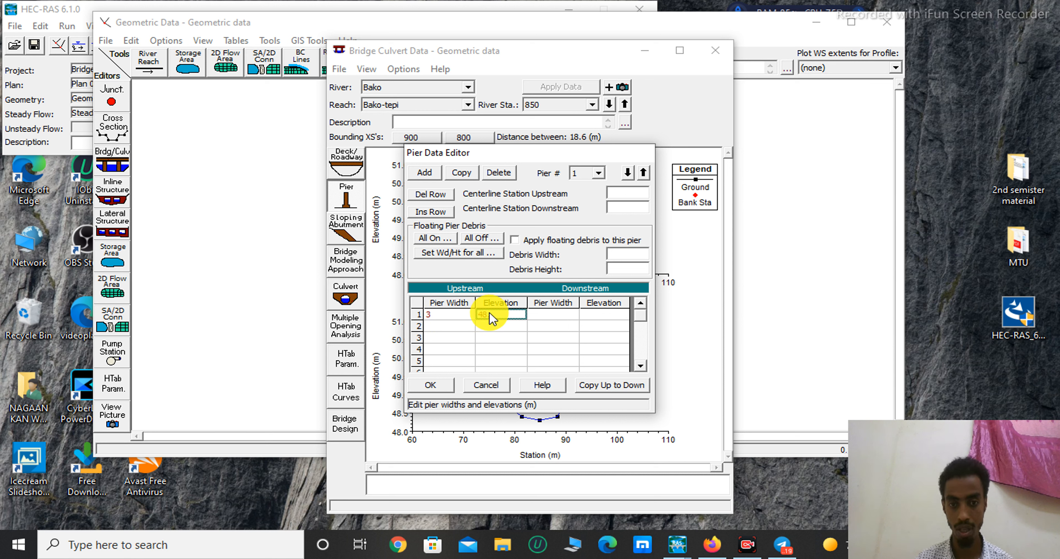
key(Tab)
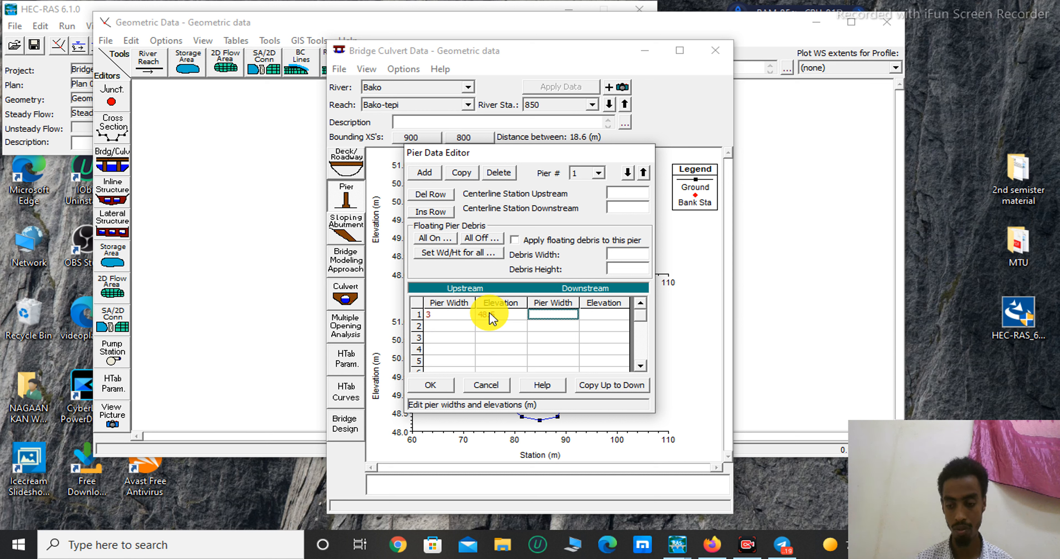
text(3)
key(Tab)
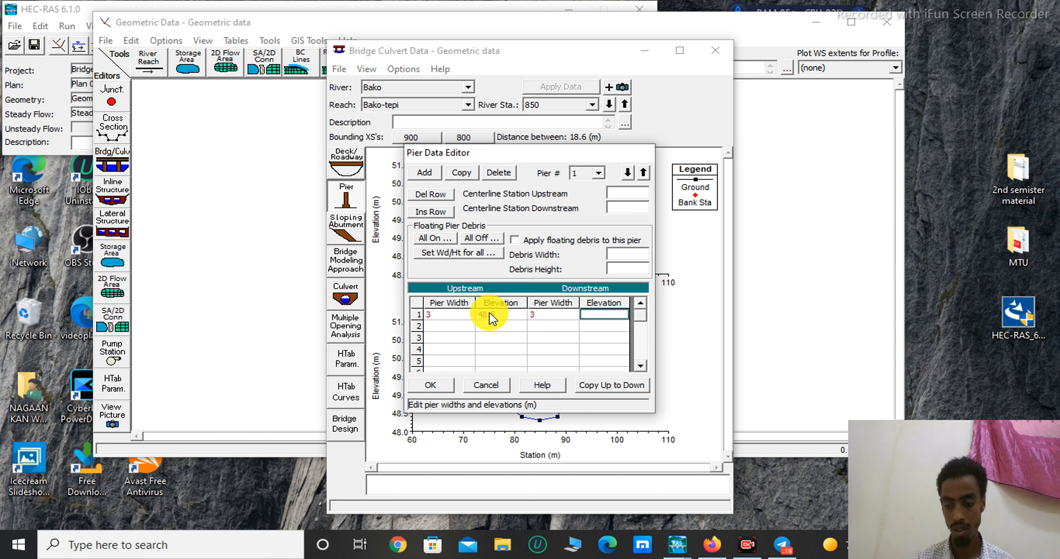
text(48.5)
key(Tab)
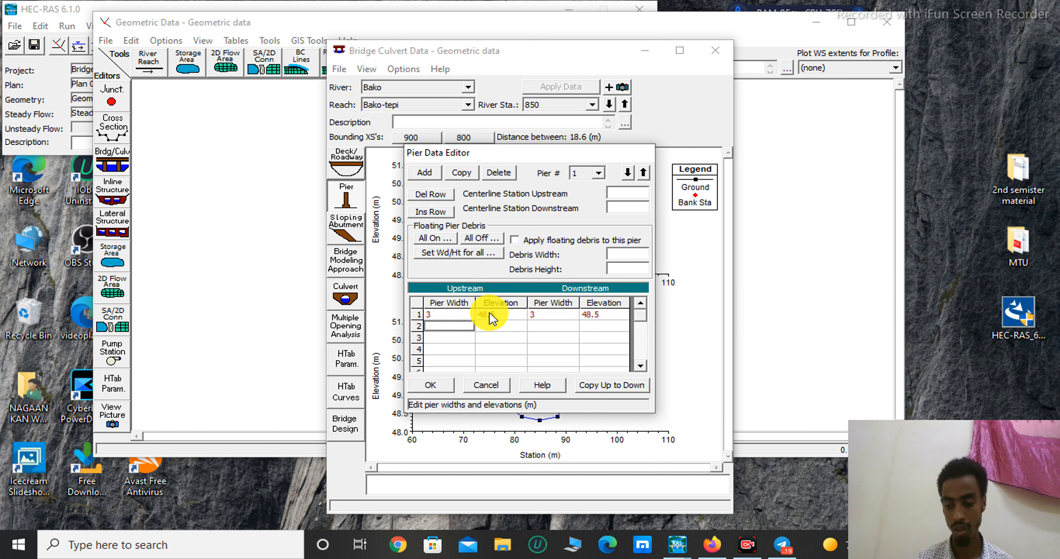
- Fill the second row of pier 1 with width 3 and elevation 49 for both upstream and downstream
text(3)
key(Tab)
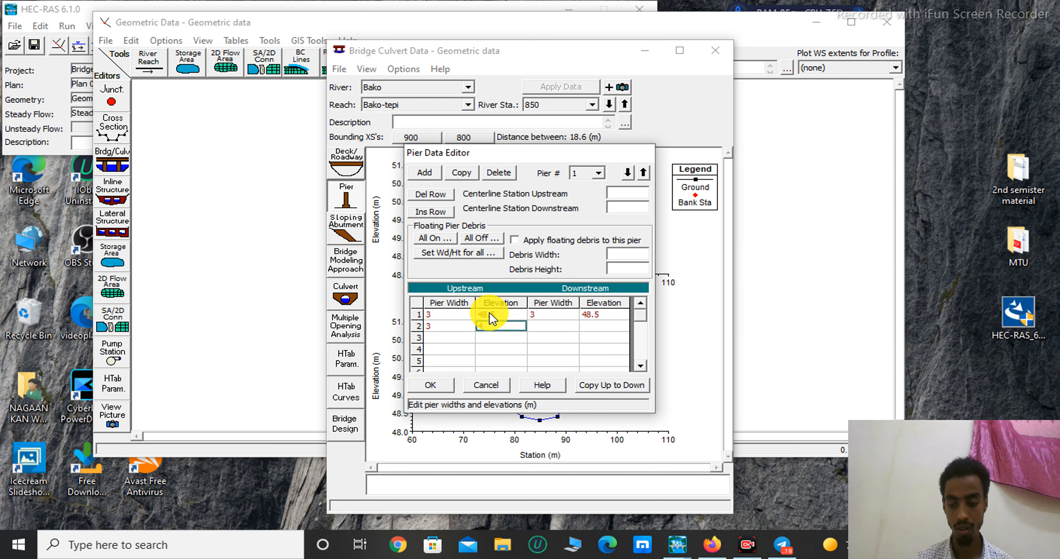
text(49)
key(Tab)
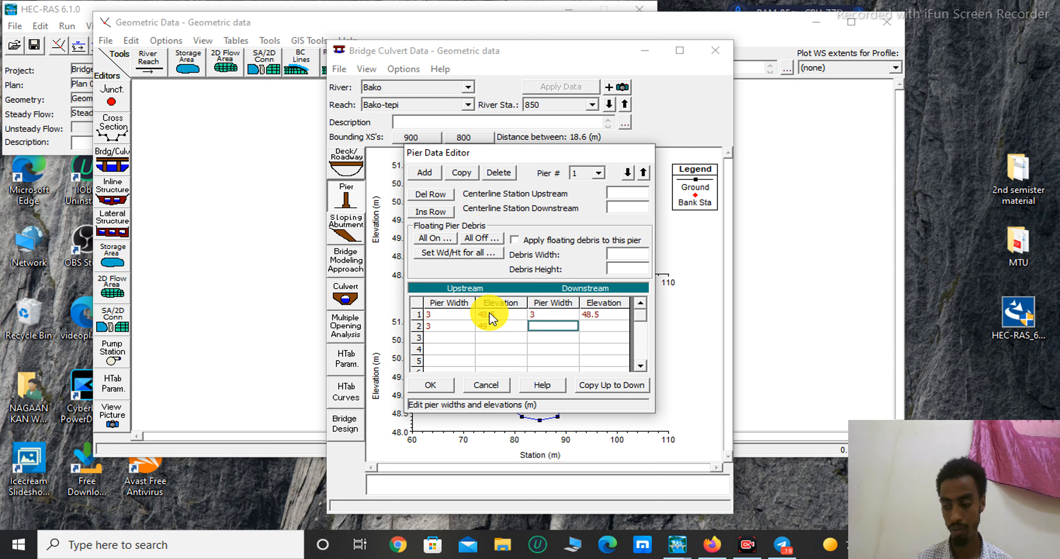
key(Tab)
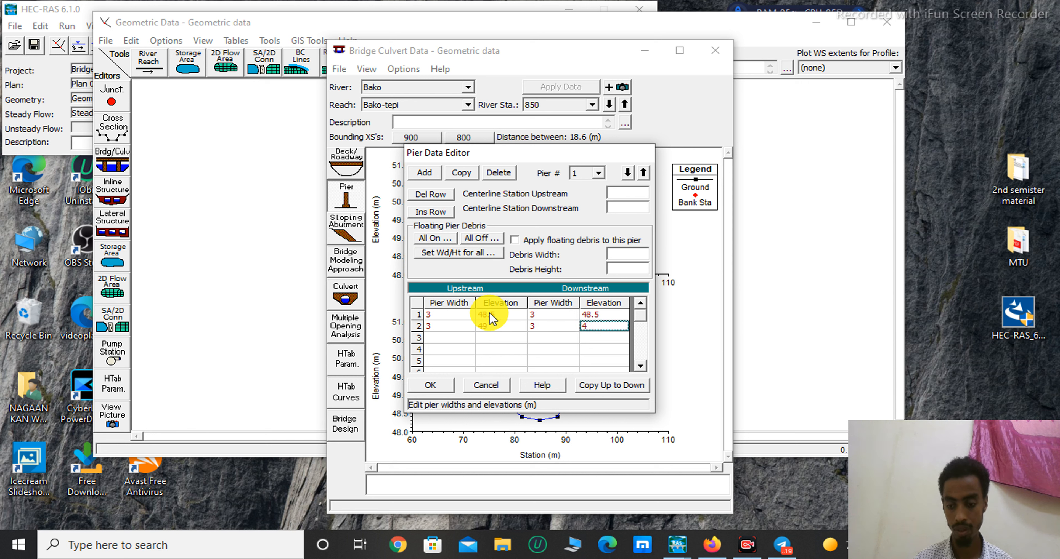
text(49)
key(Tab)
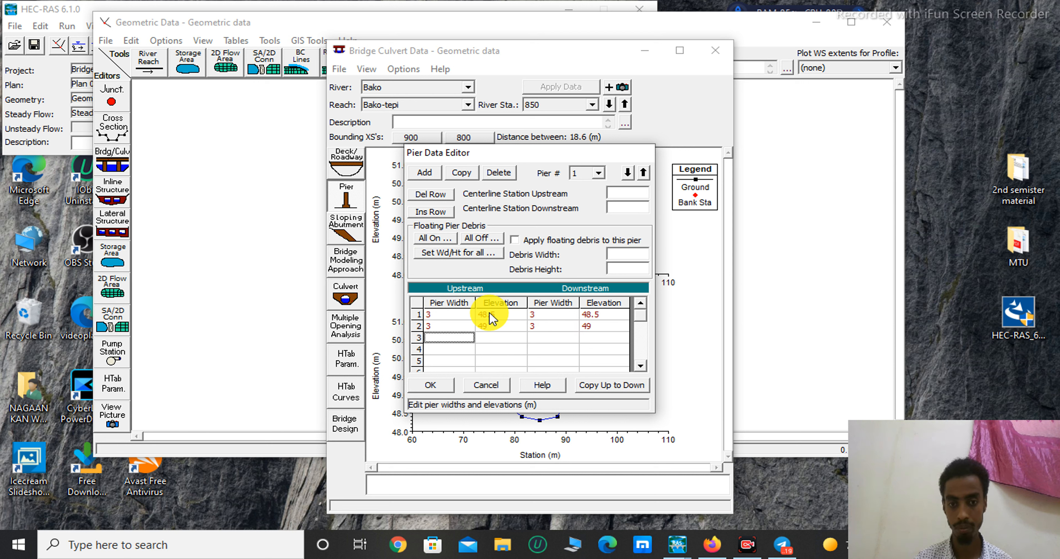
- Fill the third row of pier 1 with width 2 and elevation 49 for both upstream and downstream
text(2)
key(Tab)
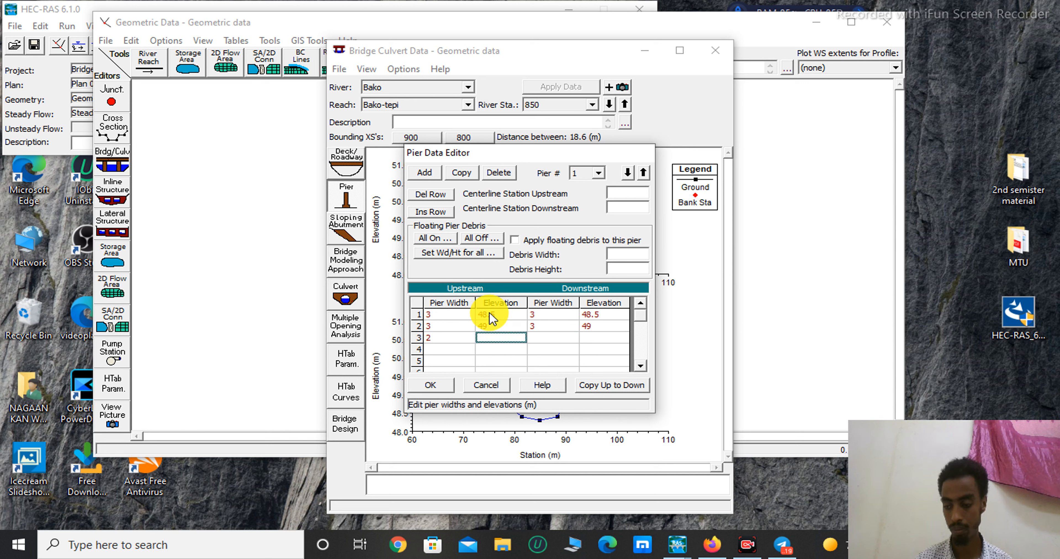
text(49)
key(Tab)
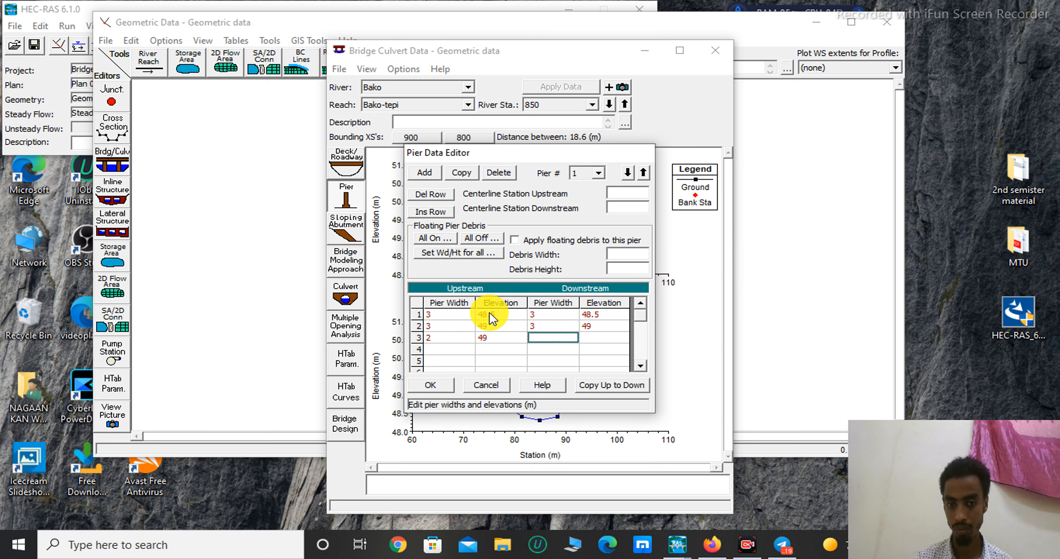
text(2)
key(Tab)
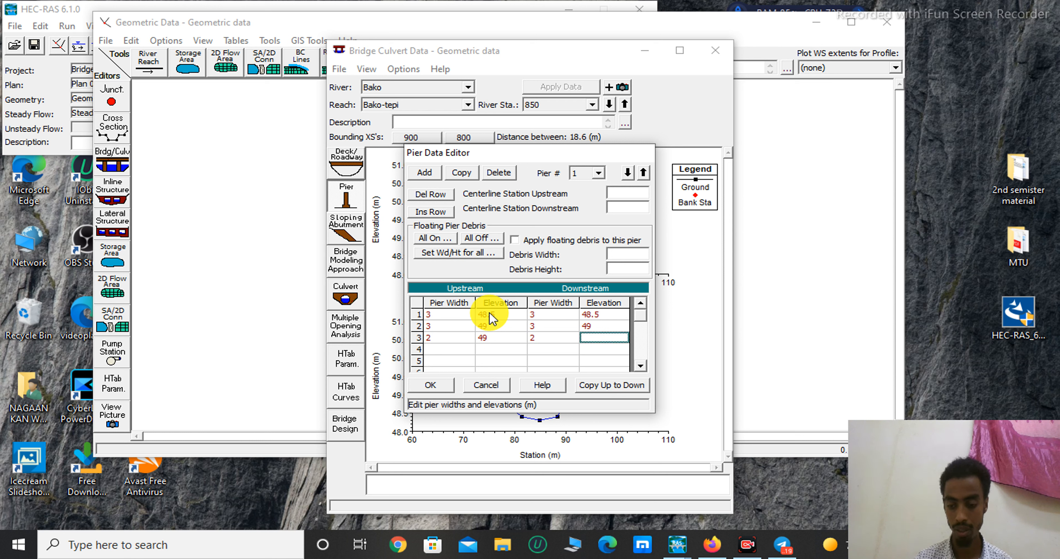
text(49)
key(Tab)
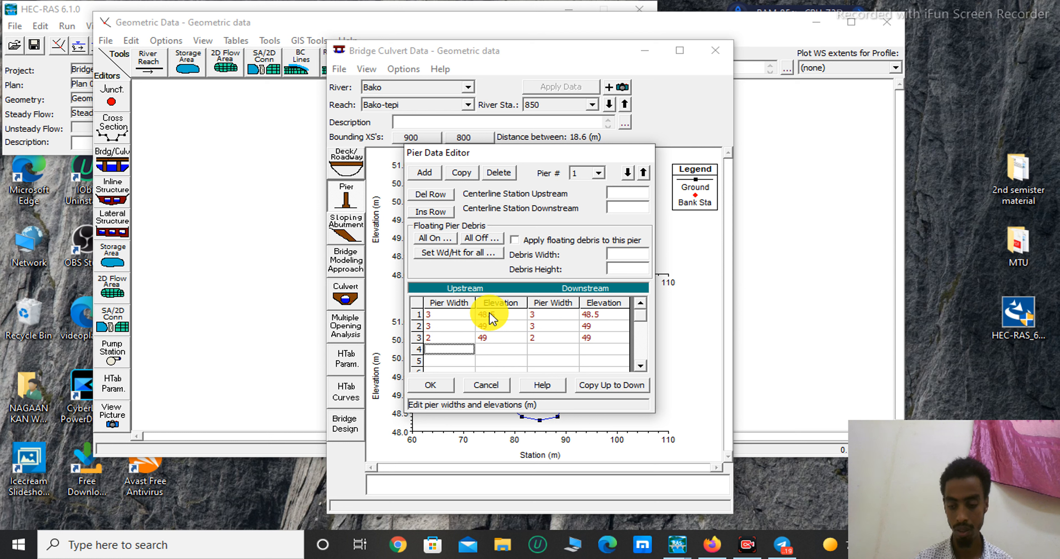
- Fill the fourth row of pier 1 with width 2 and elevation 50 upstream and downstream, and accept the pier data
text(2)
key(Tab)
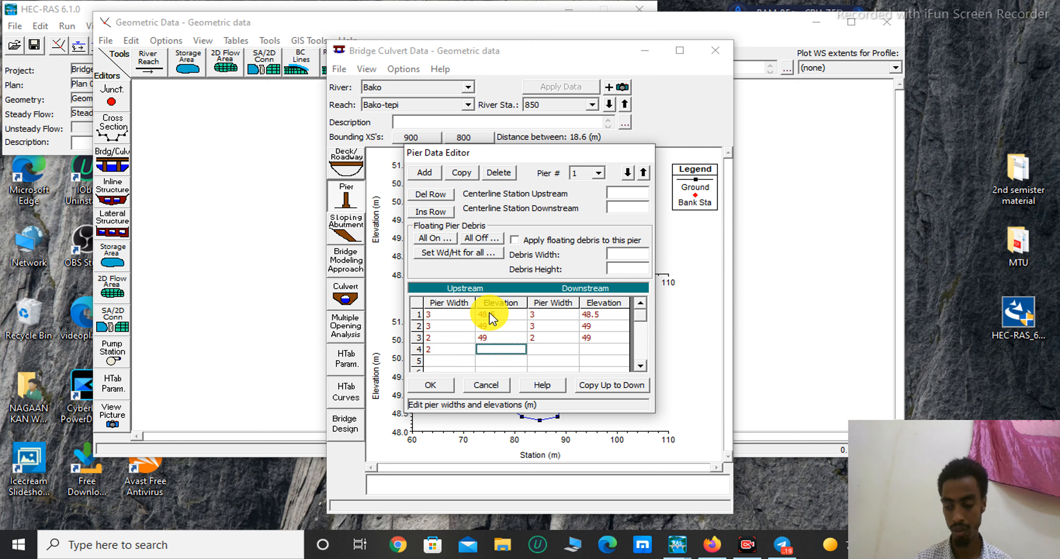
text(50)
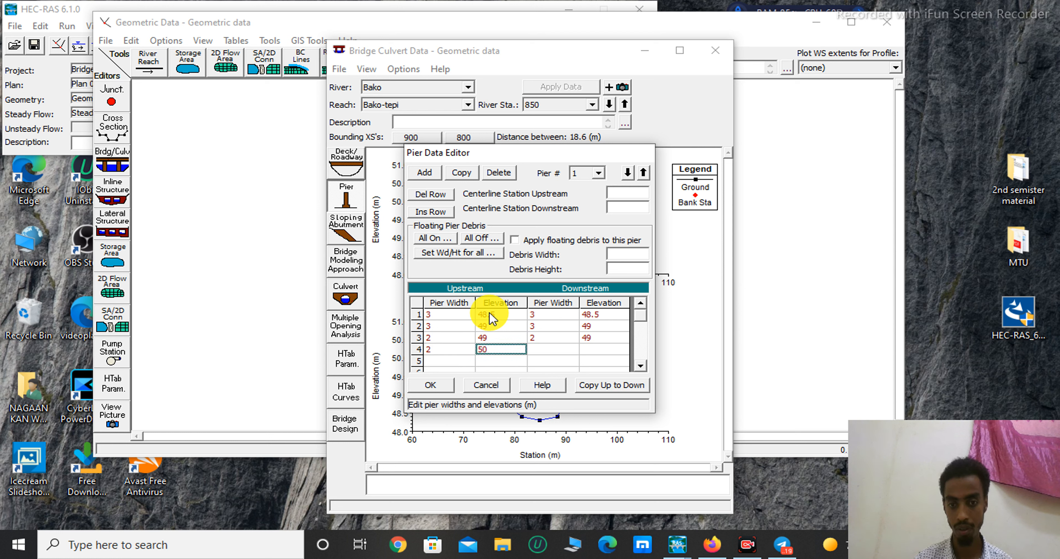
key(Tab)
text(2)
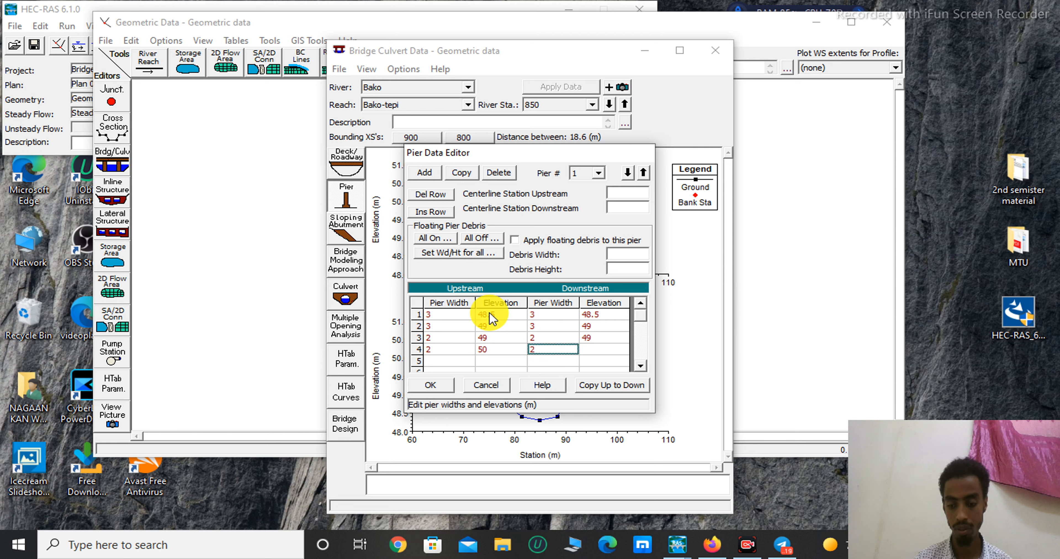
key(Tab)
text(5)
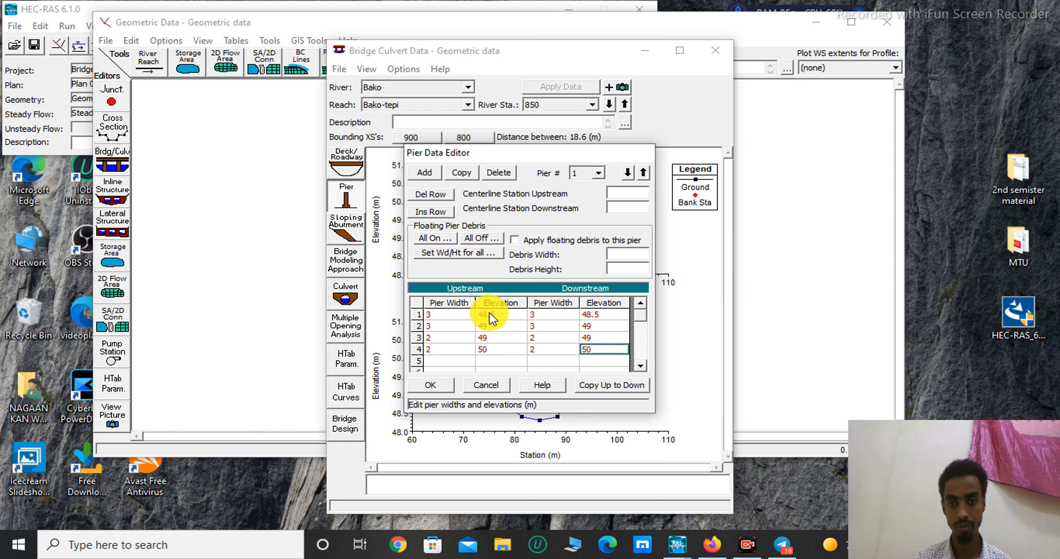
click(440, 391)
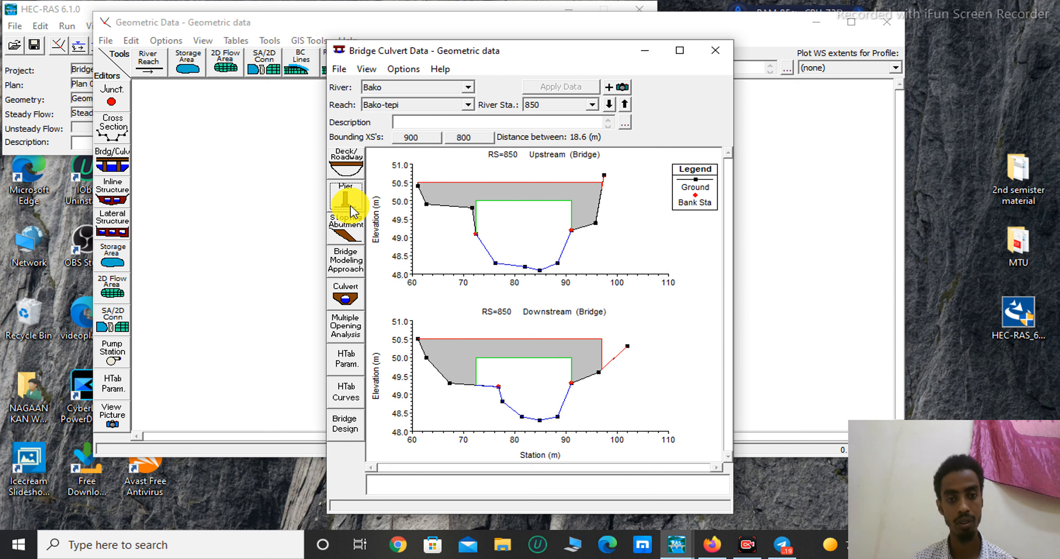
- Set pier 1's upstream and downstream centerline stations to 80 and accept the pier data
click(345, 196)
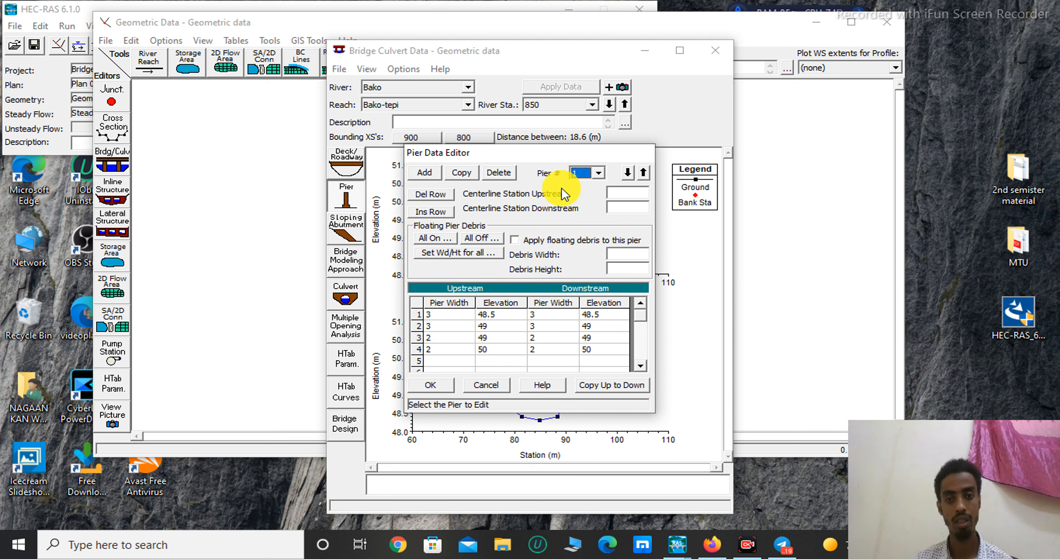
drag(539, 152, 834, 110)
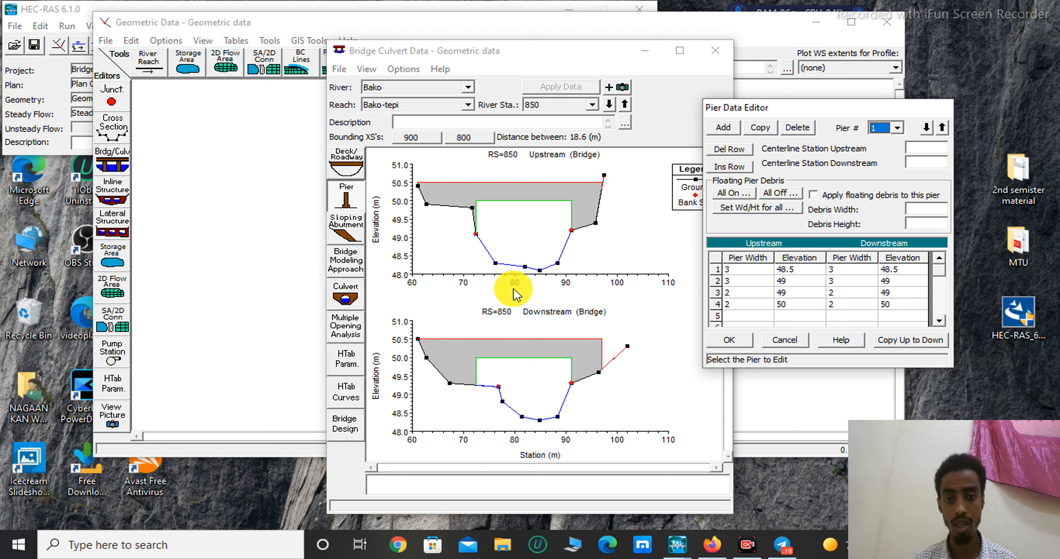
click(915, 146)
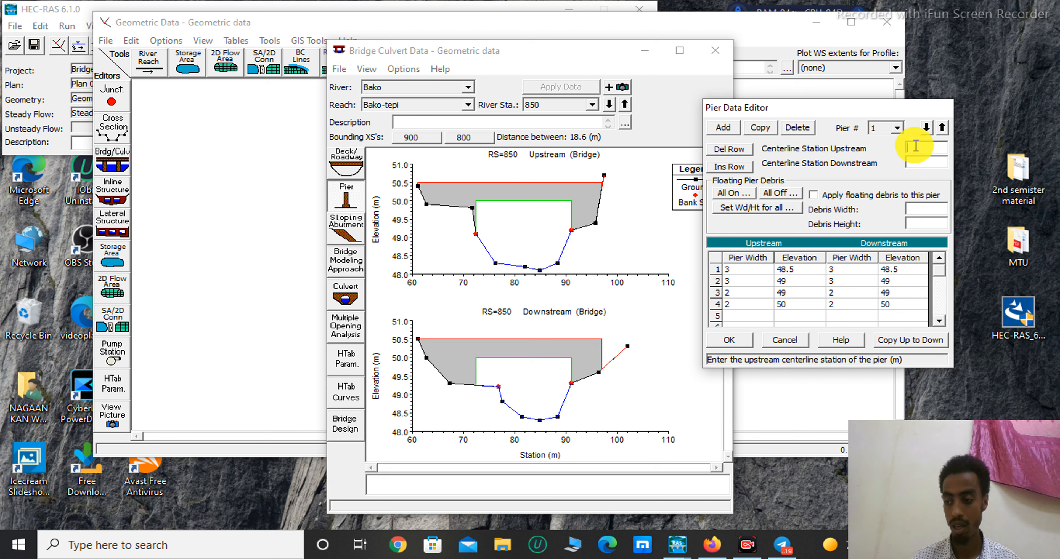
text(80)
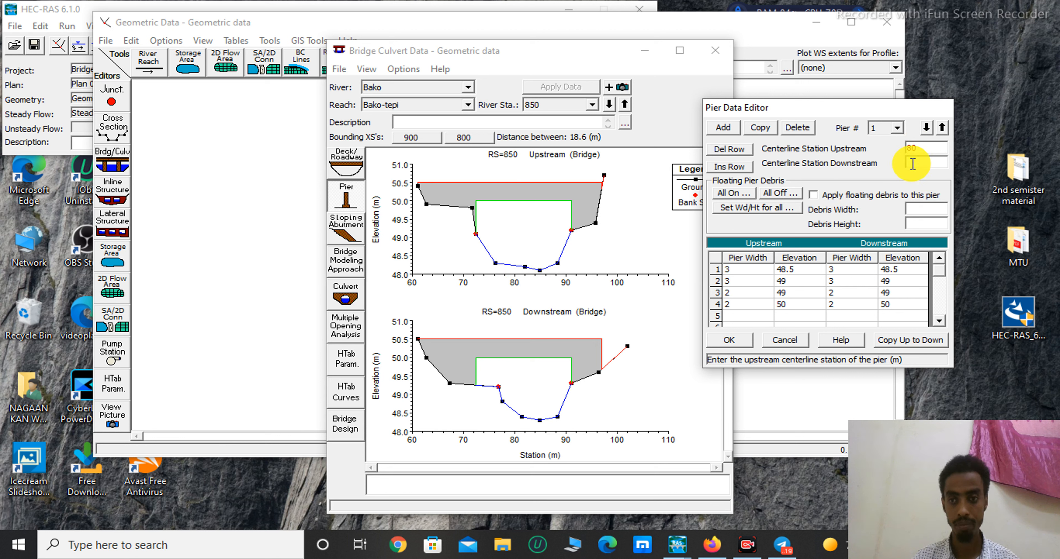
click(917, 164)
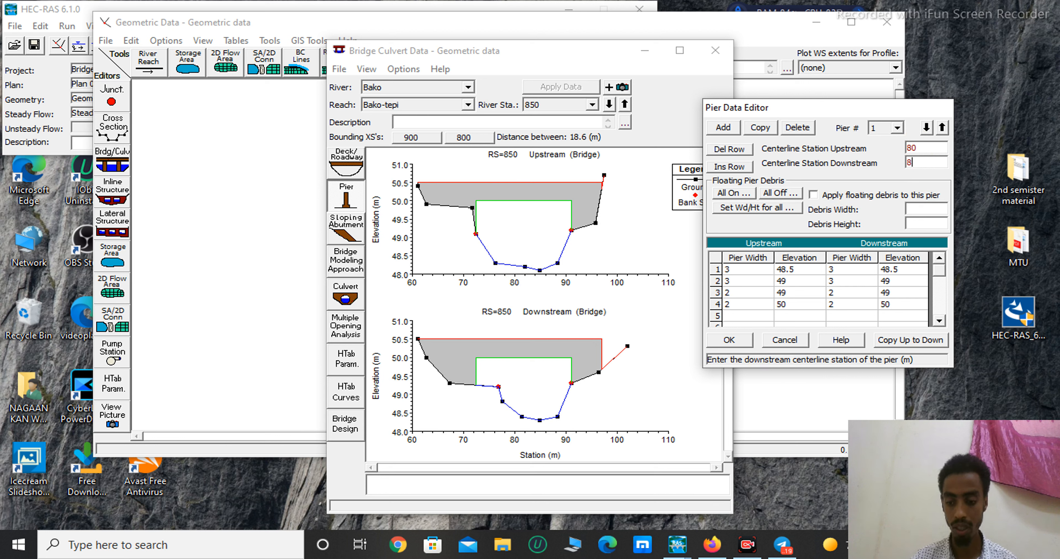
text(80)
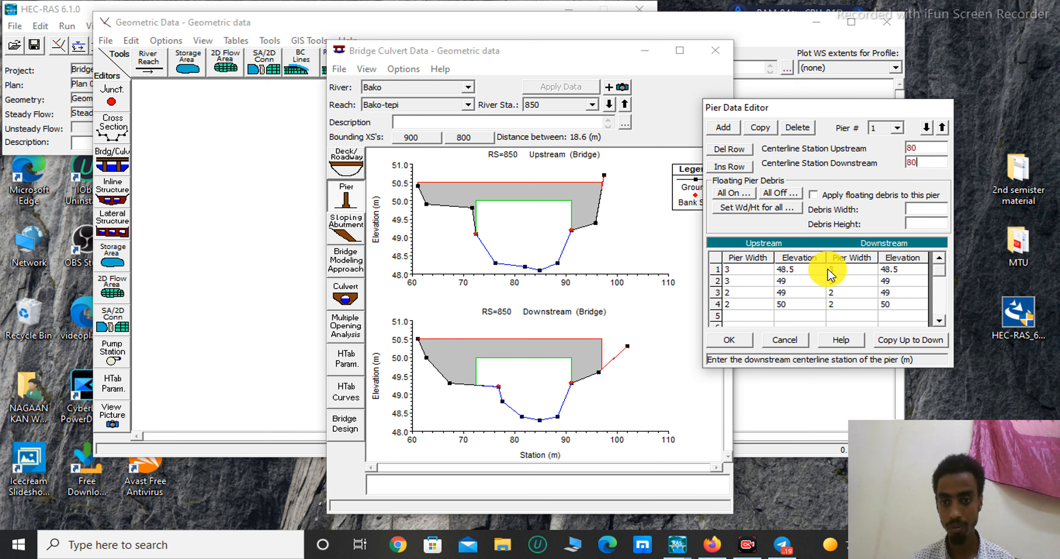
click(727, 340)
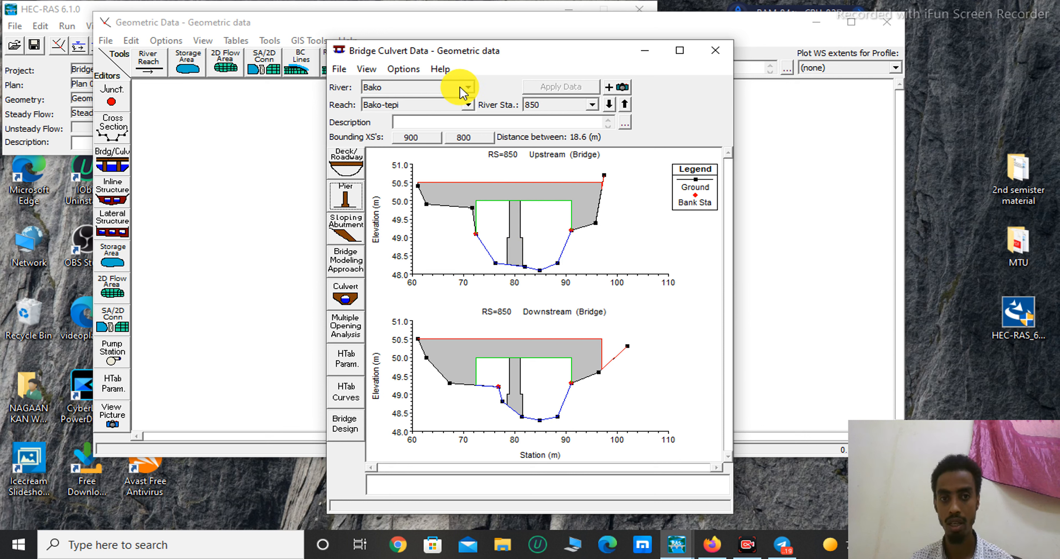
- Add a second pier and fill its first row with width 3 and elevation 48.5 for both upstream and downstream
click(348, 197)
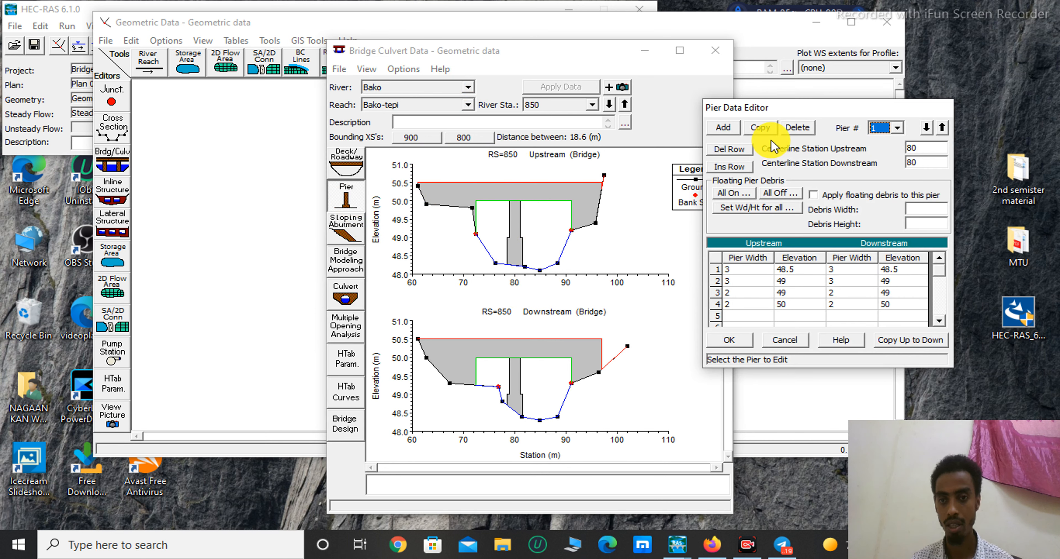
click(725, 129)
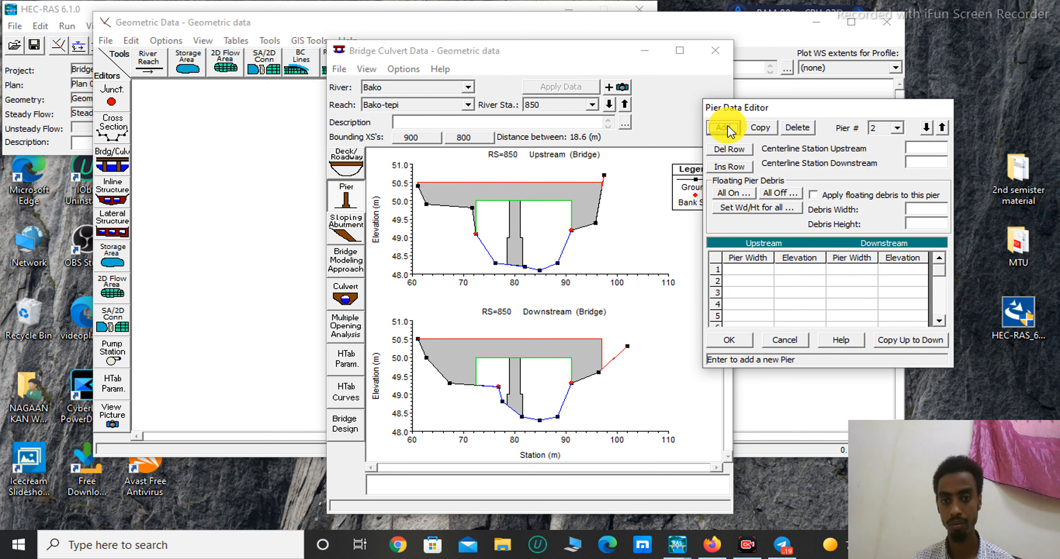
click(739, 272)
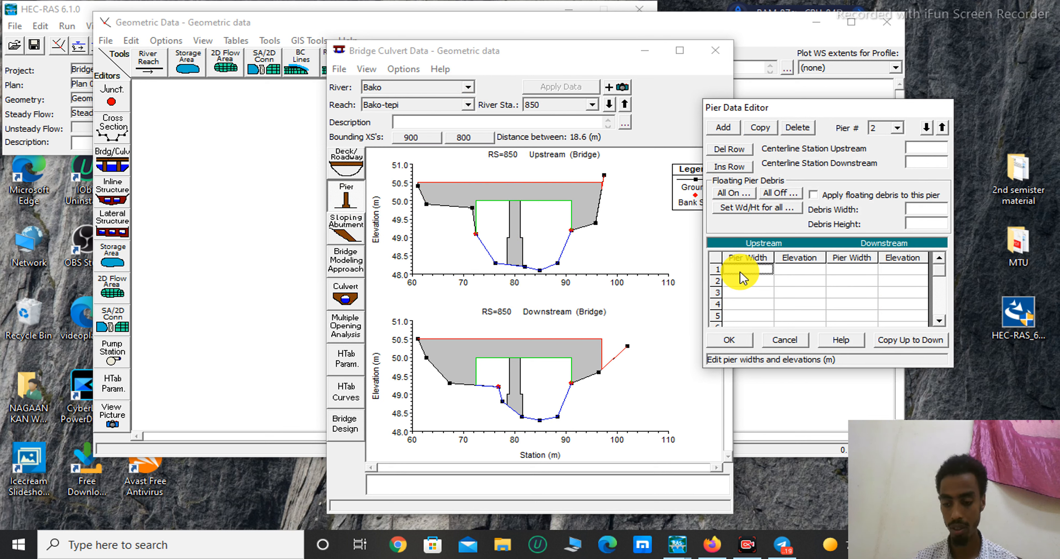
text(3)
key(Tab)
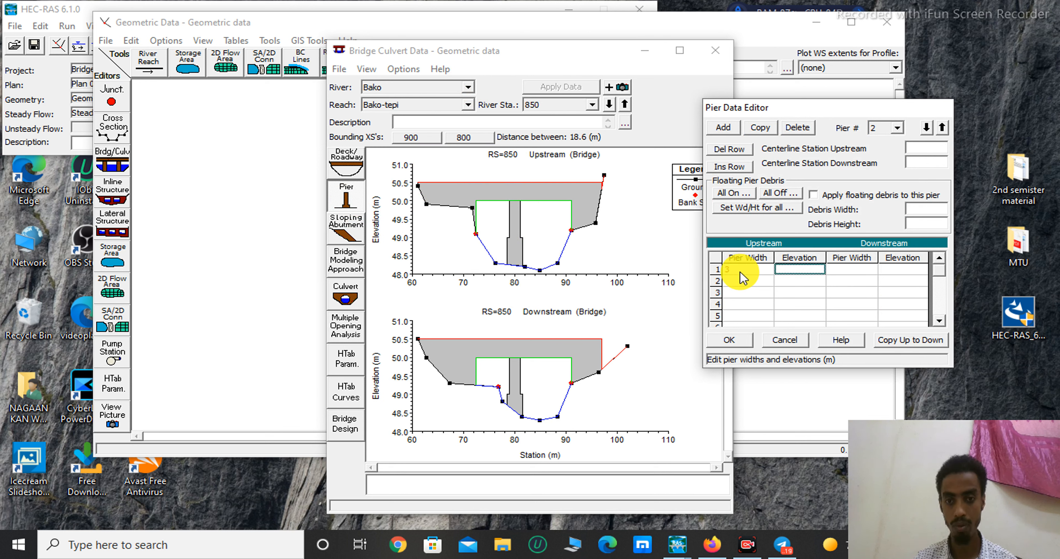
text(4)
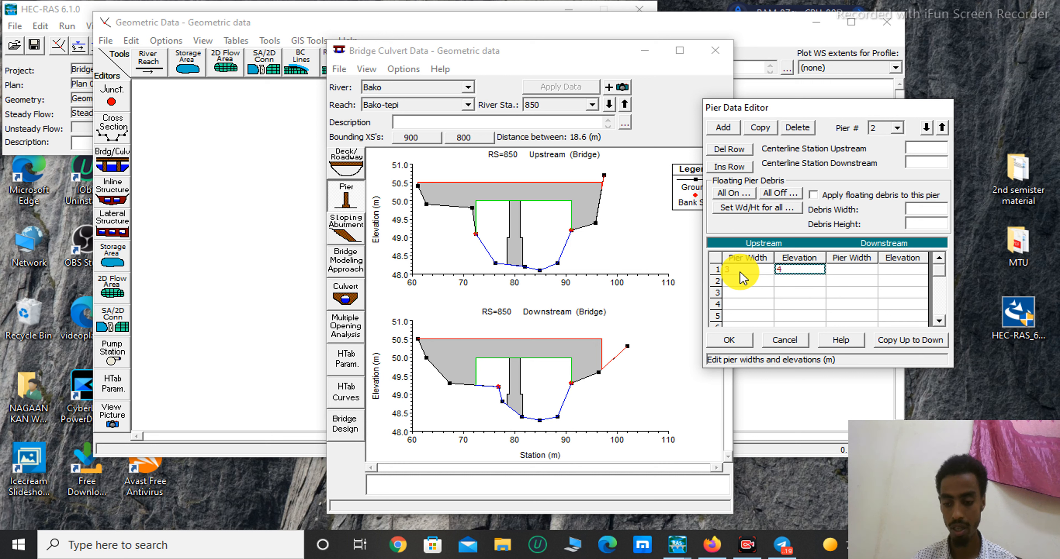
text(8.5)
key(Tab)
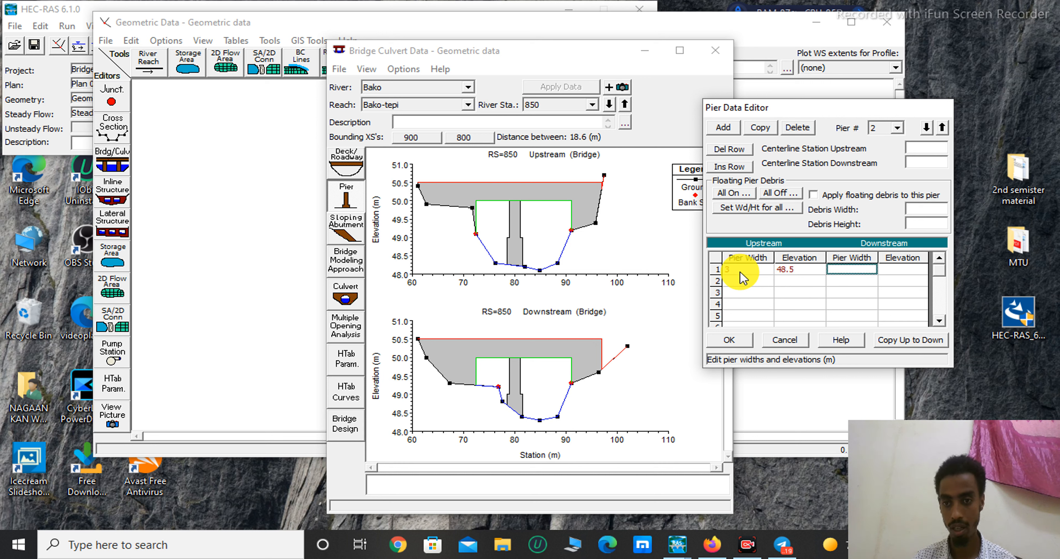
text(3)
key(Tab)
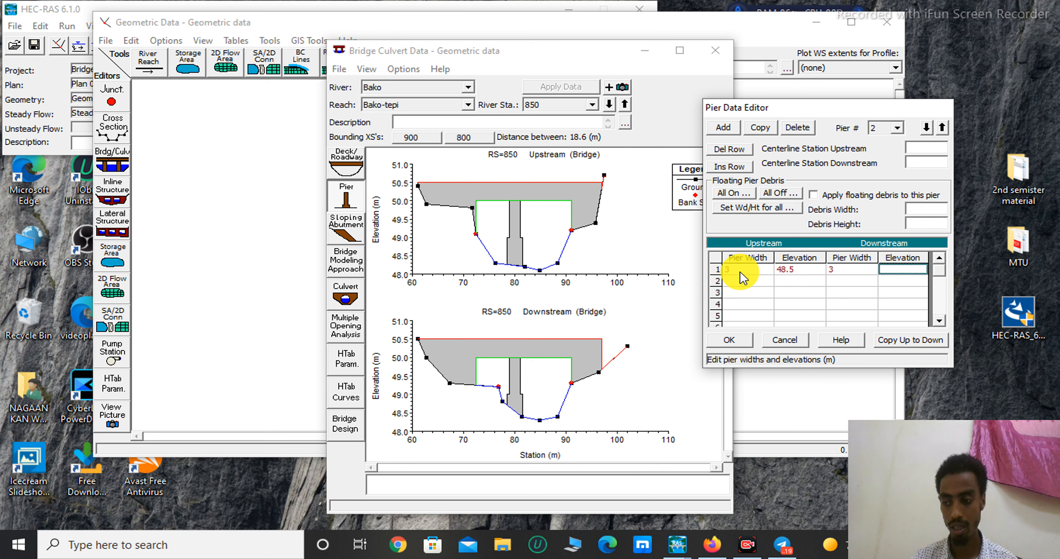
text(48)
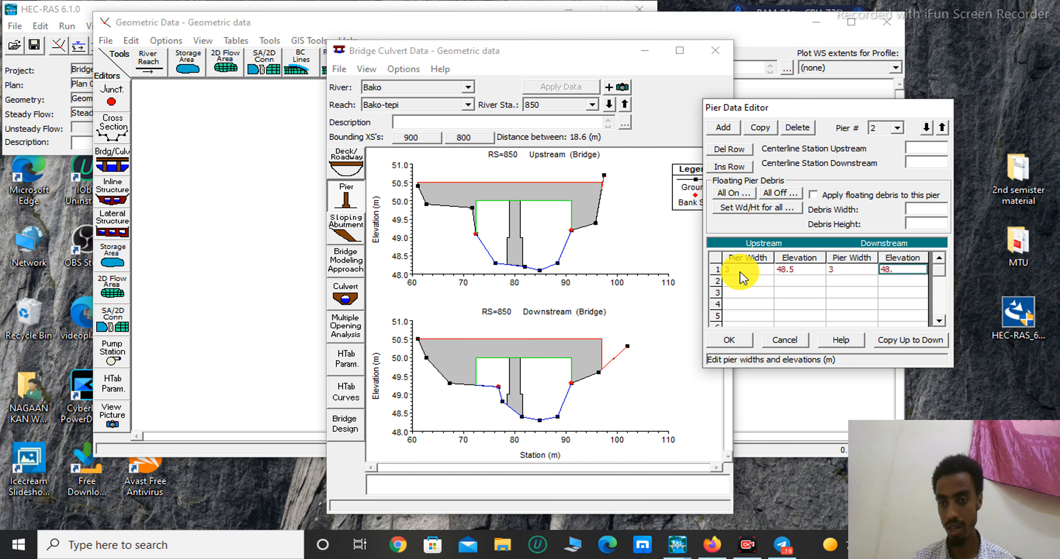
text(.5)
key(Tab)
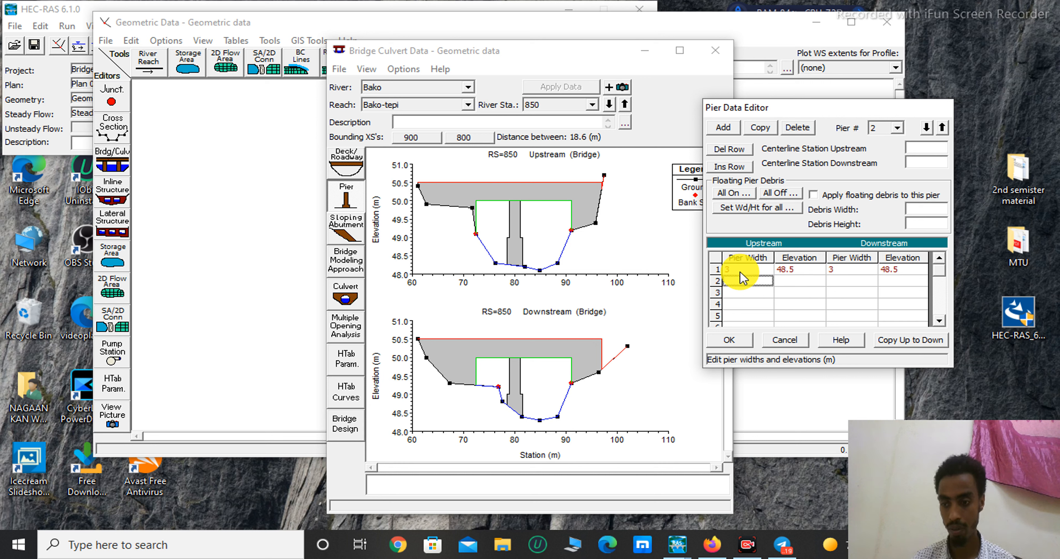
- Fill the second row of pier 2 with width 3 and elevation 49 for both upstream and downstream
text(3)
key(Tab)
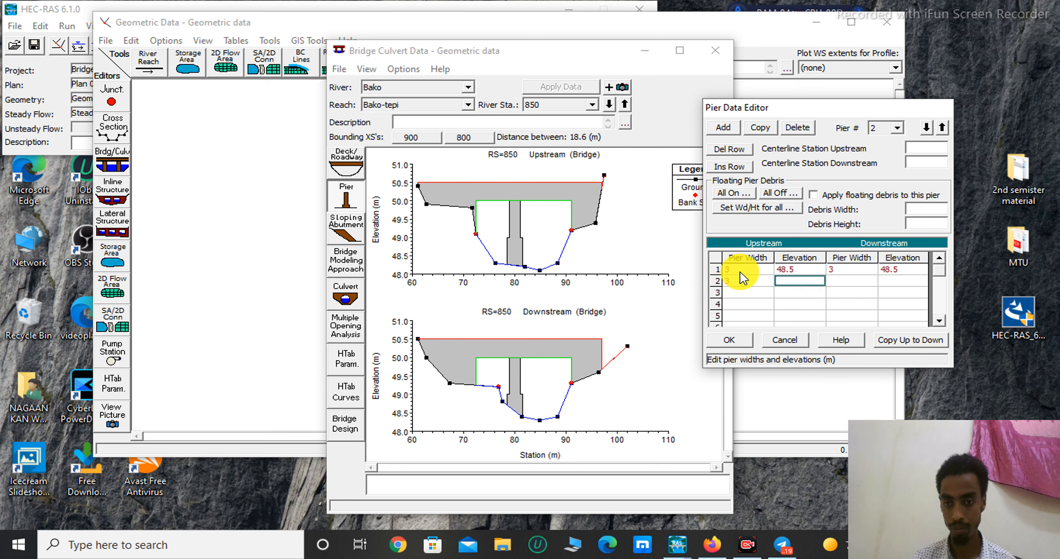
text(49)
key(Tab)
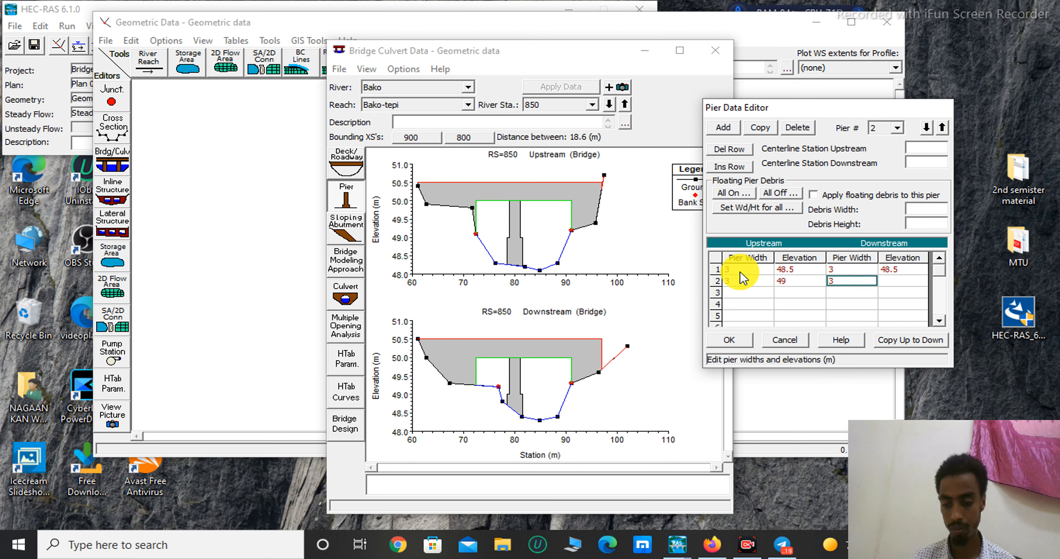
text(3)
key(Tab)
text(49)
key(Tab)
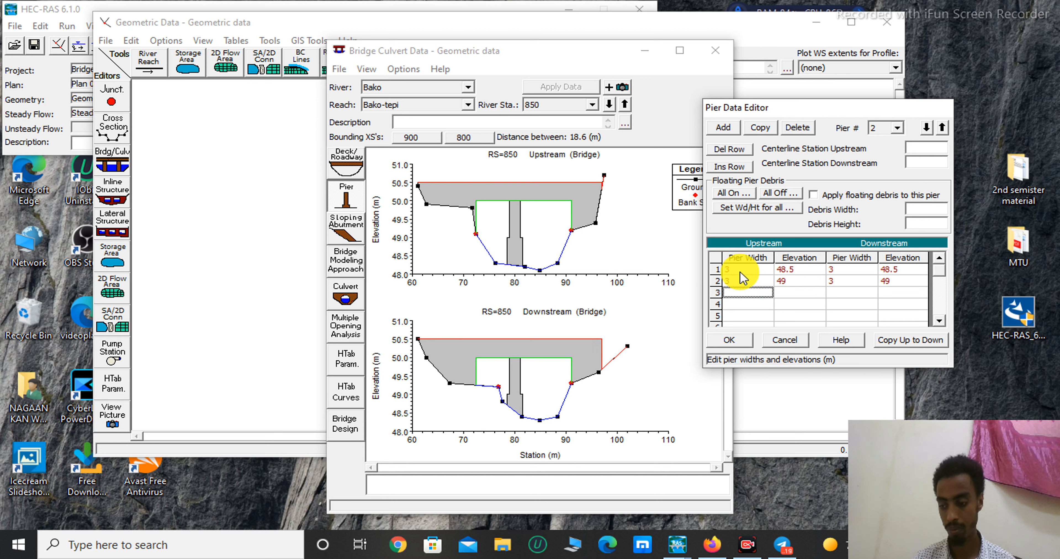
- Fill the third row of pier 2 with width 2 and elevation 49 for both upstream and downstream
text(2)
key(Tab)
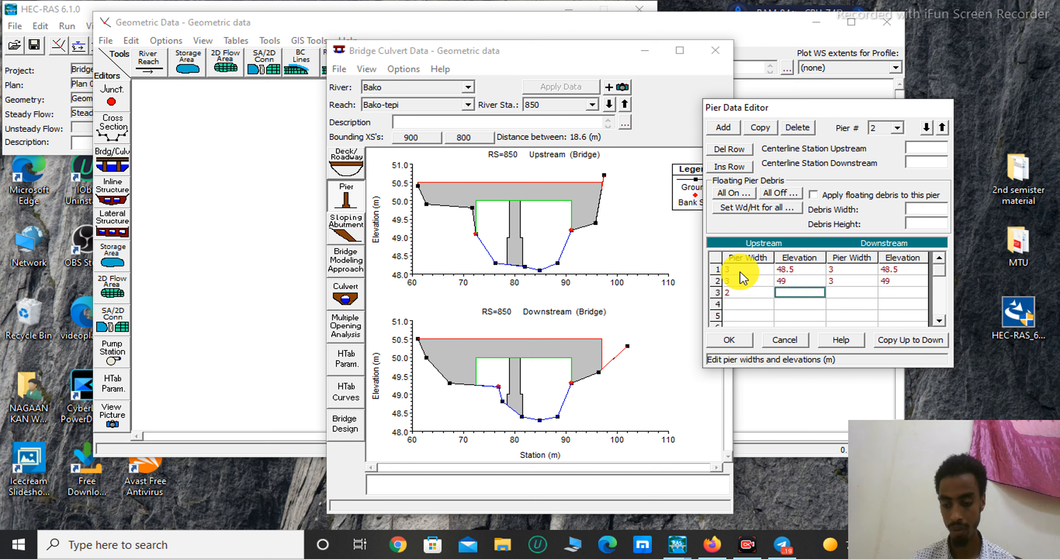
text(49)
key(Tab)
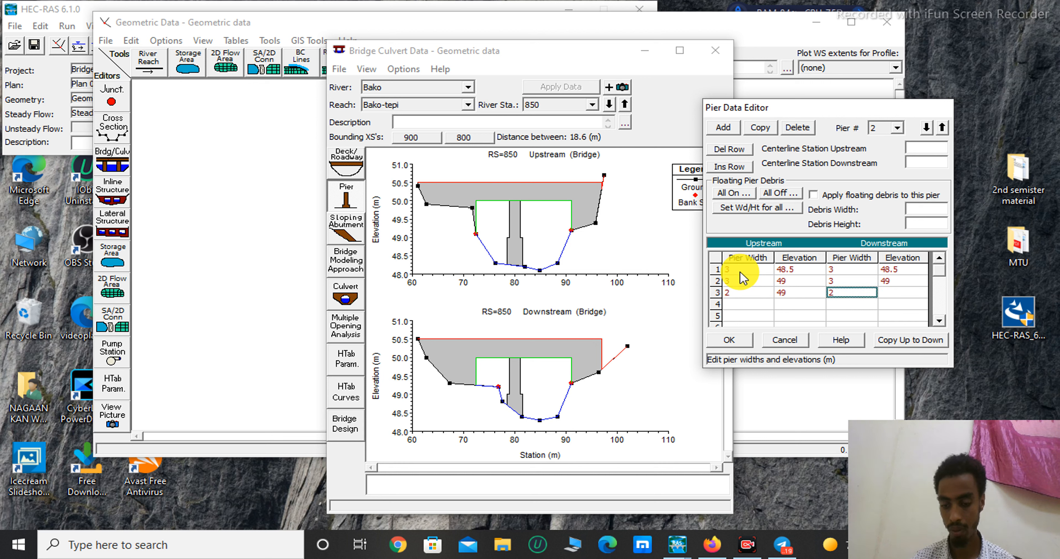
key(Tab)
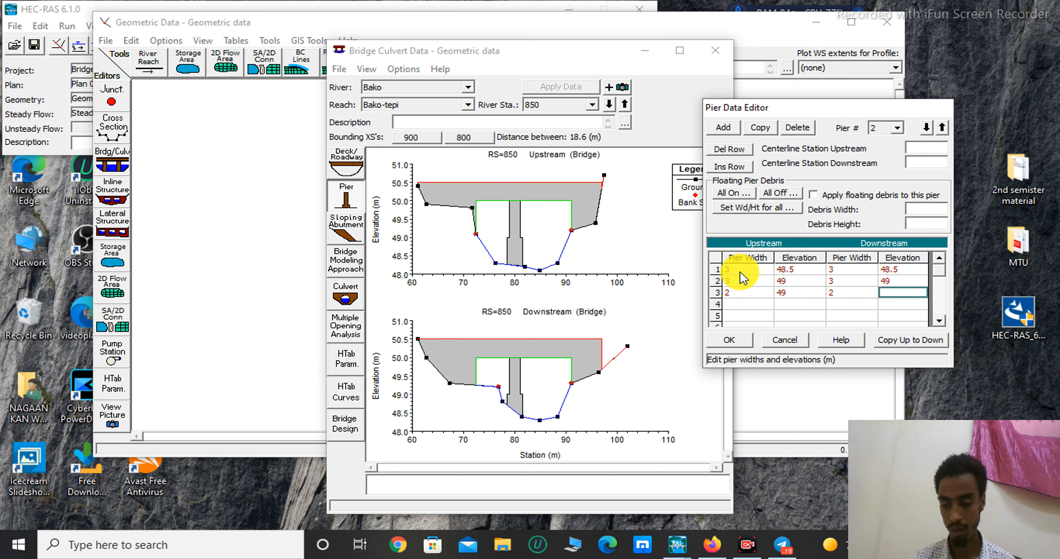
text(49)
key(Tab)
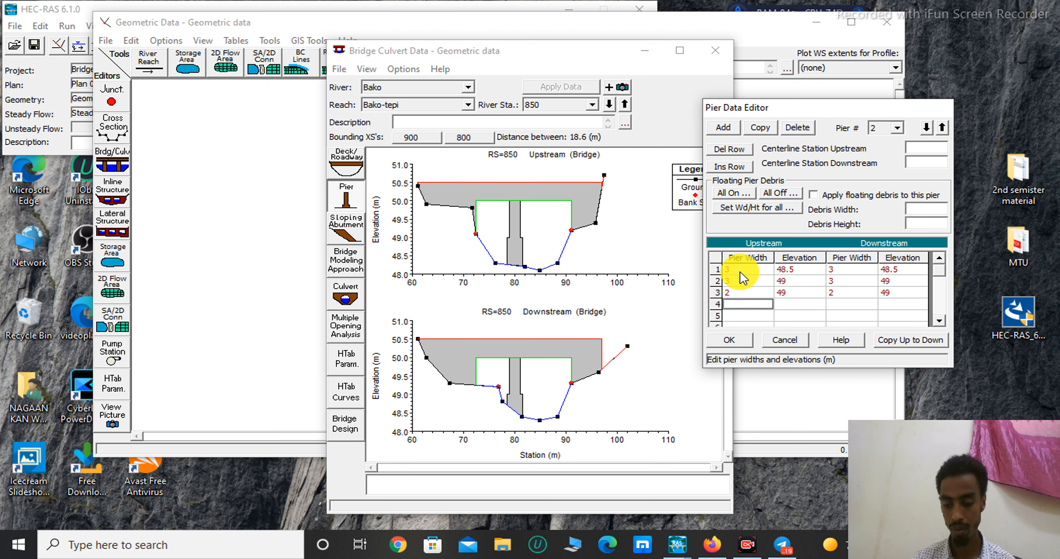
- Fill the fourth row of pier 2 with width 2 and elevation 50 for both upstream and downstream
text(2)
key(Tab)
text(50)
key(Tab)
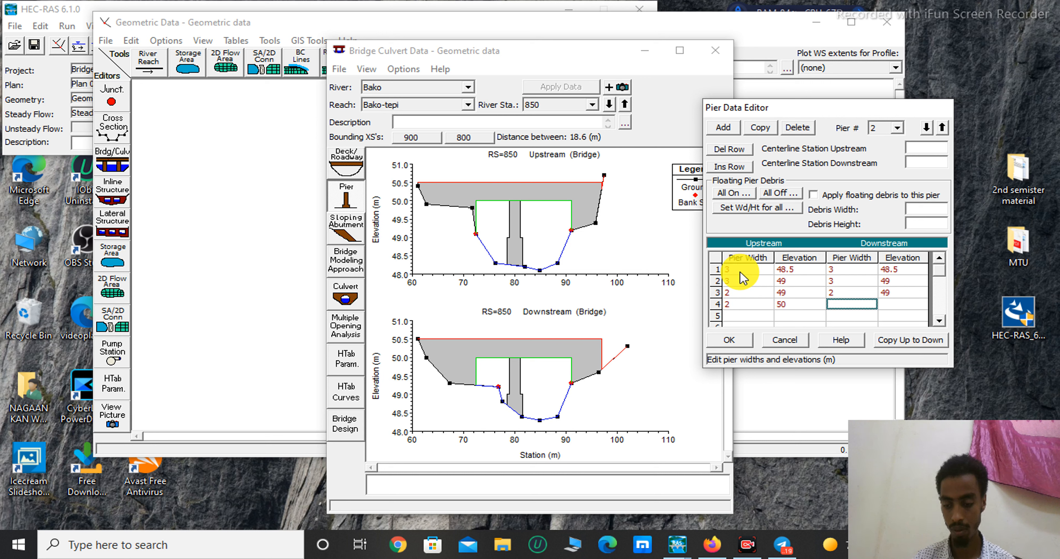
text(2)
key(Tab)
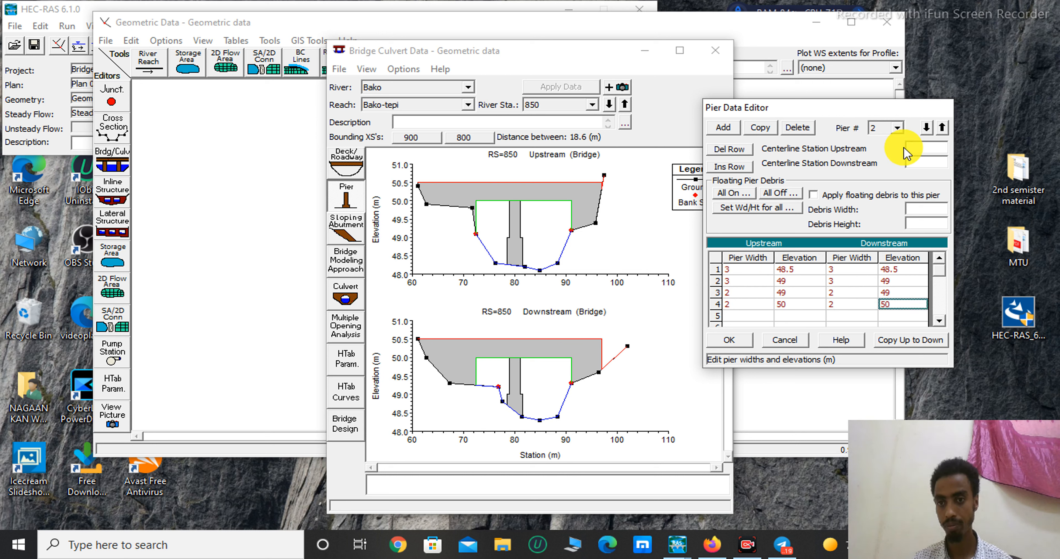
- Set pier 2's upstream and downstream centerline stations to 86 and accept the pier data
click(924, 146)
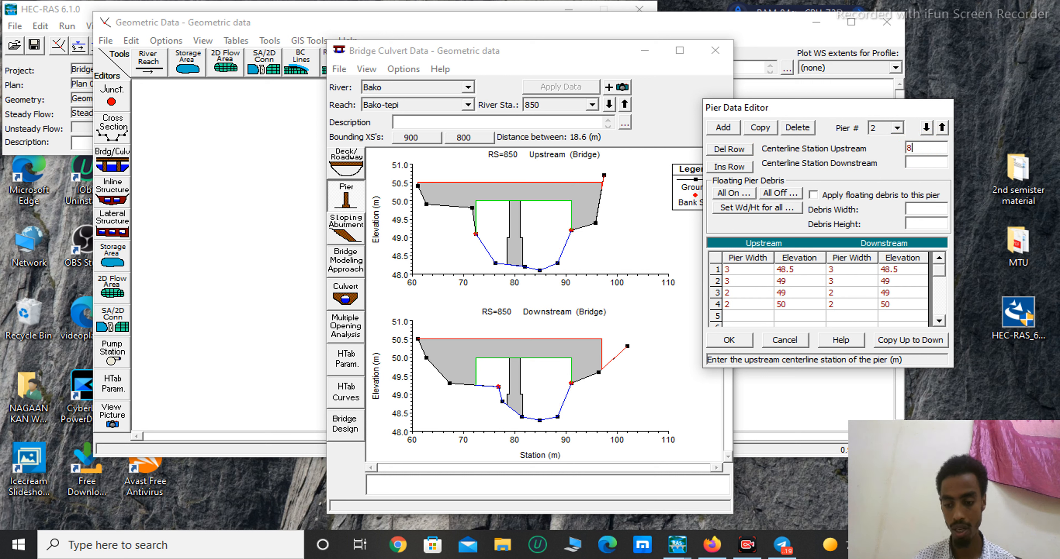
text(86)
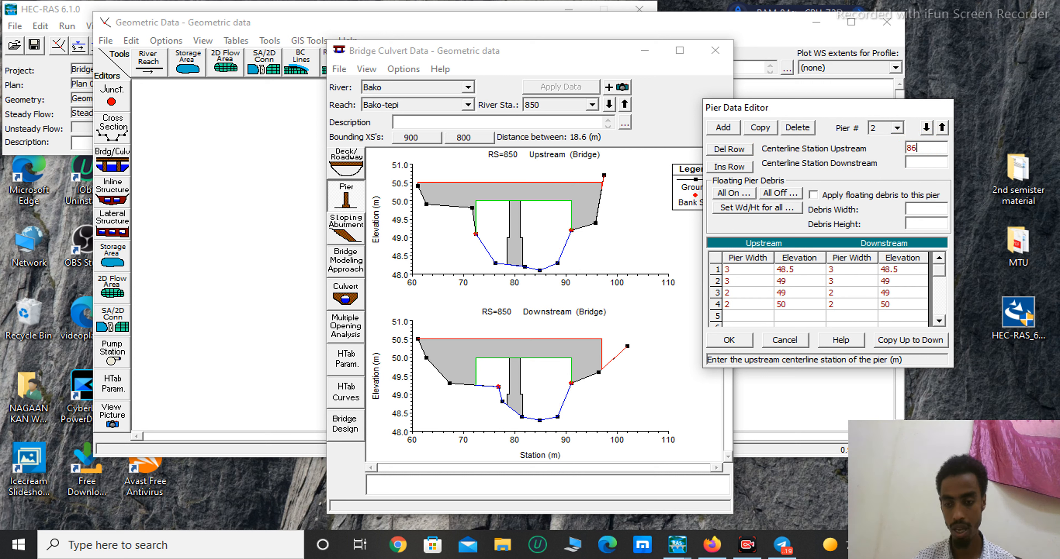
click(924, 164)
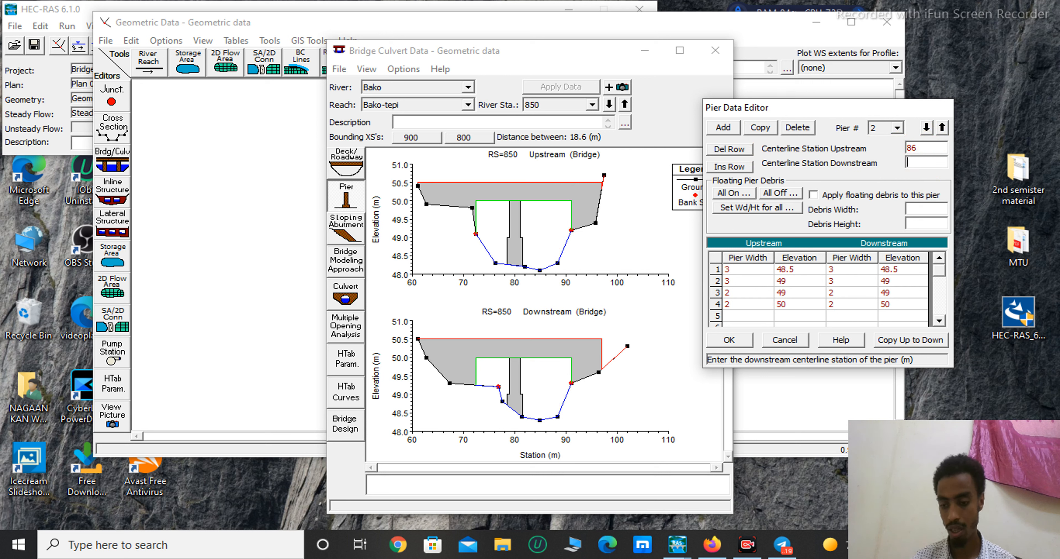
text(86)
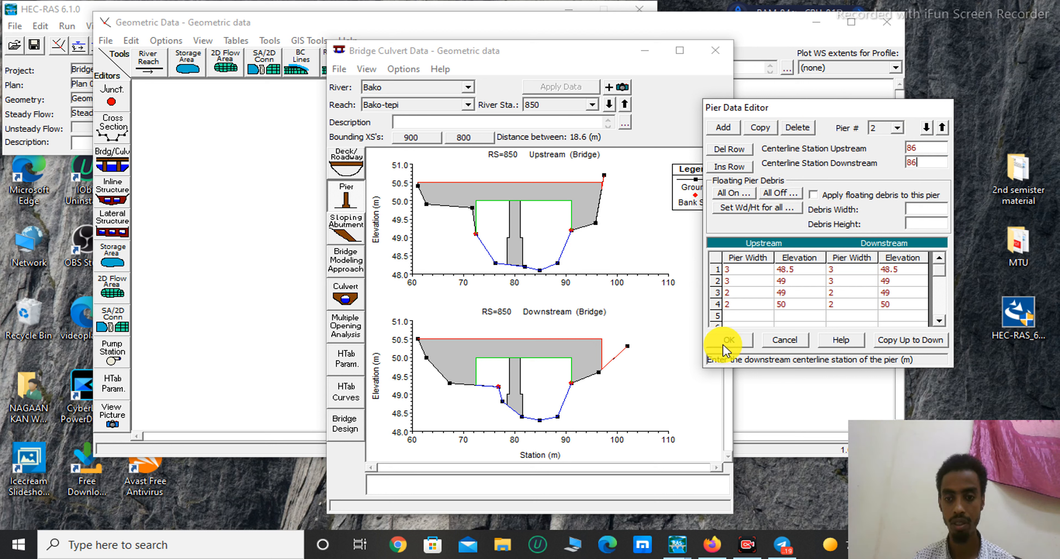
click(730, 341)
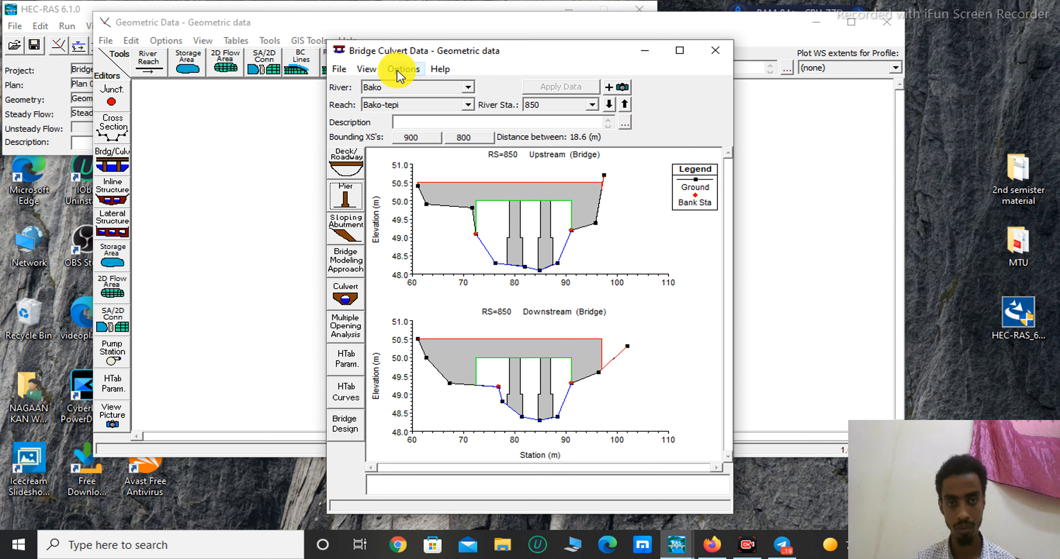
- Review the widths, elevations and centerline stations of pier 1 and close the pier data
click(353, 203)
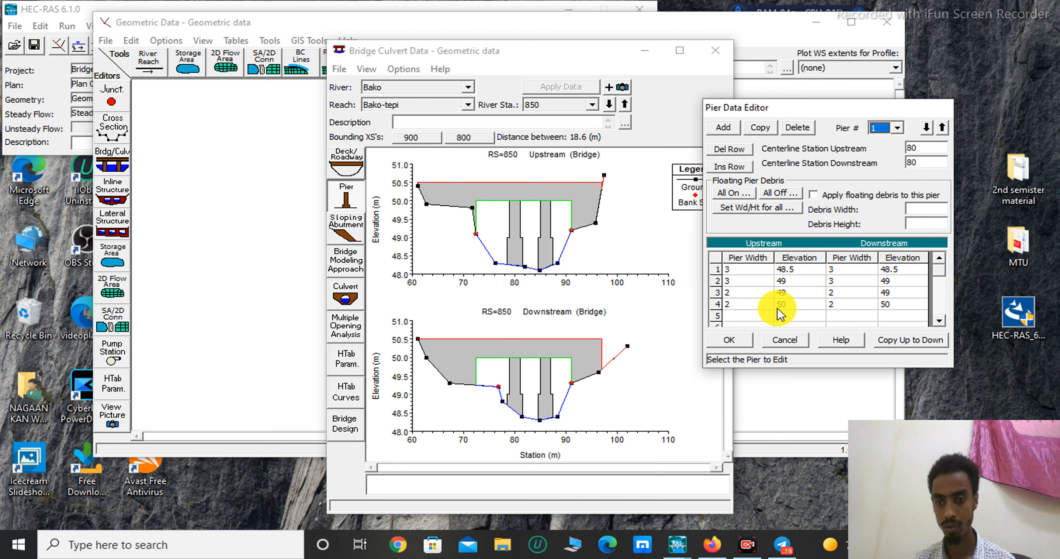
click(742, 341)
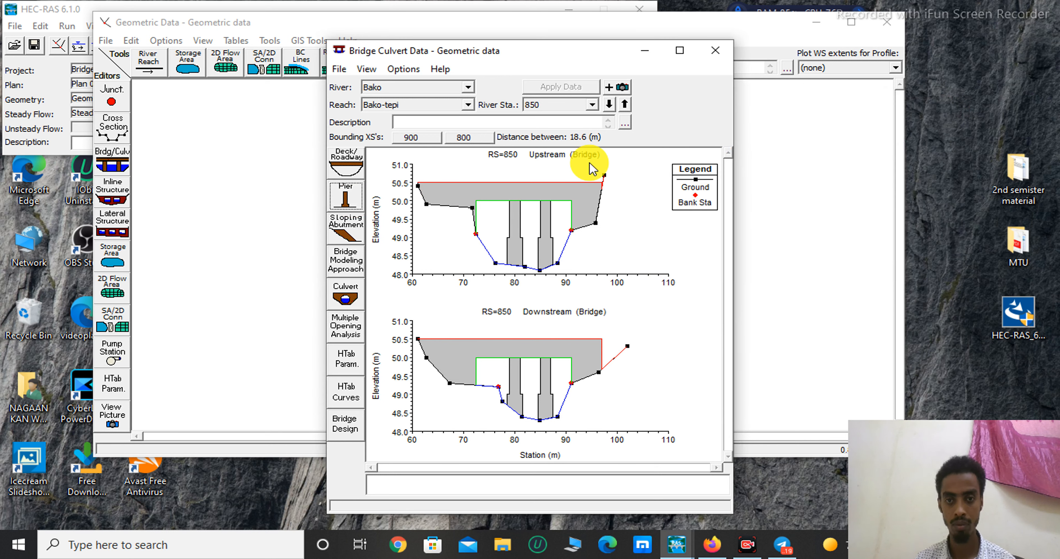
- Close the bridge and culvert editor and save the geometry data
click(339, 70)
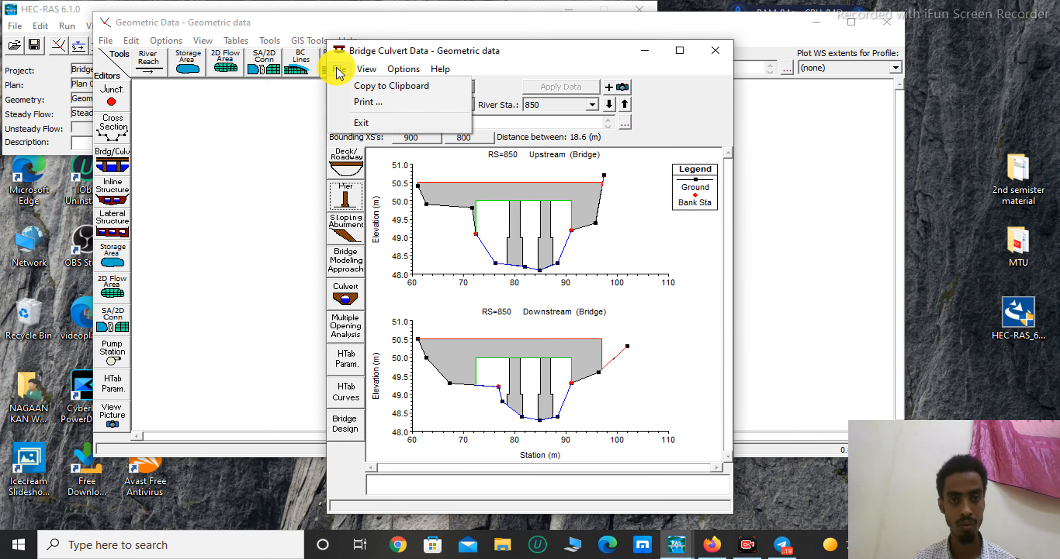
click(552, 183)
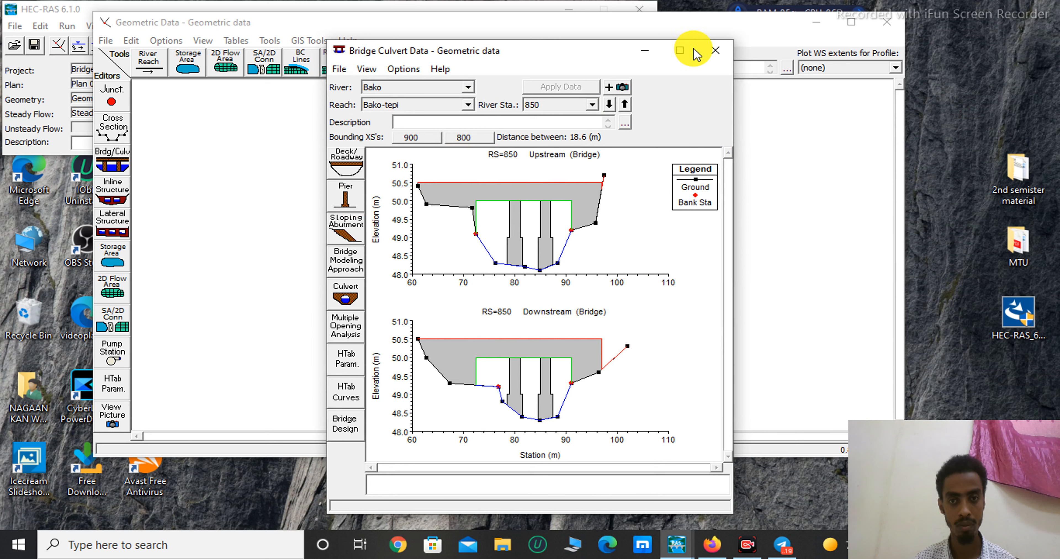
click(716, 50)
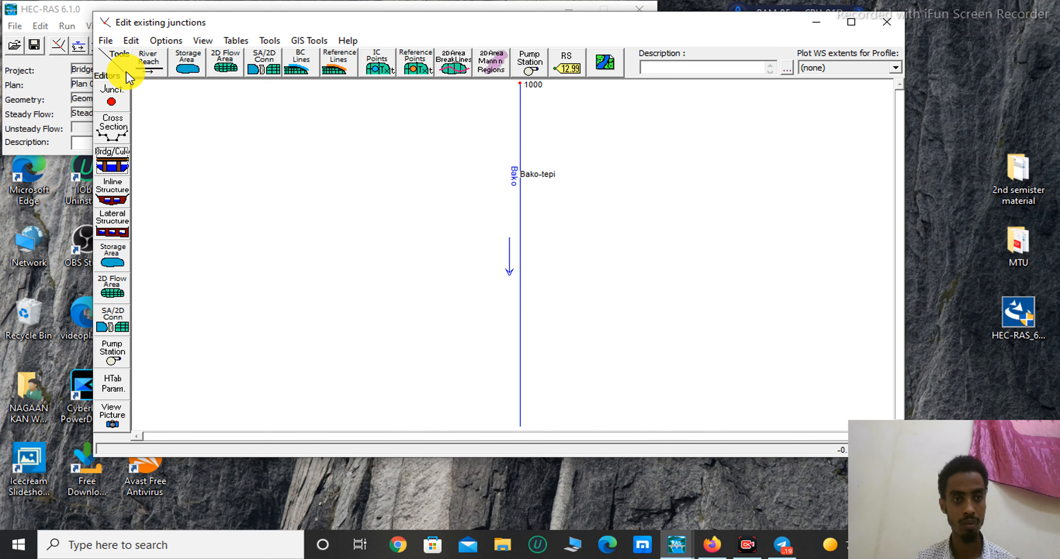
click(114, 41)
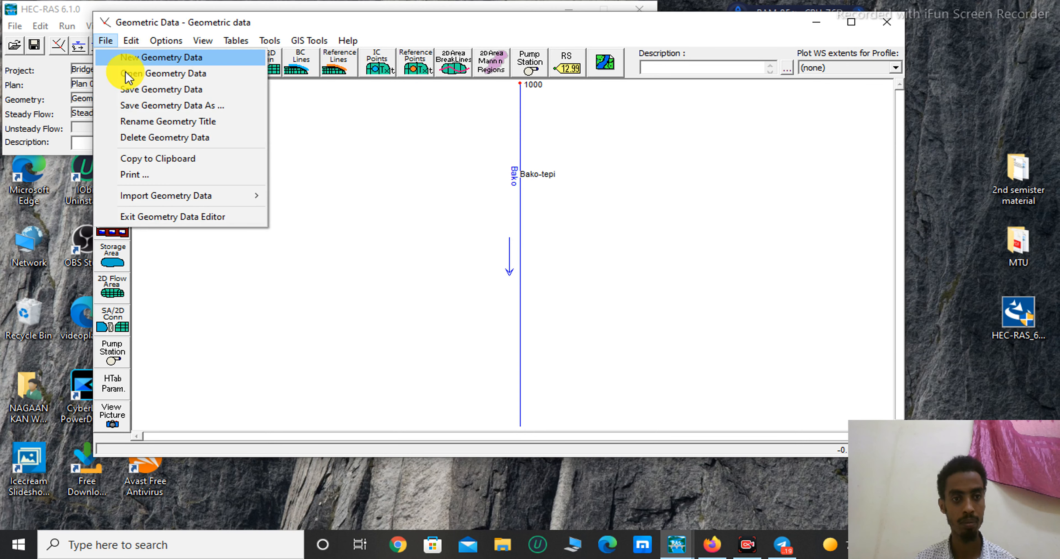
click(146, 91)
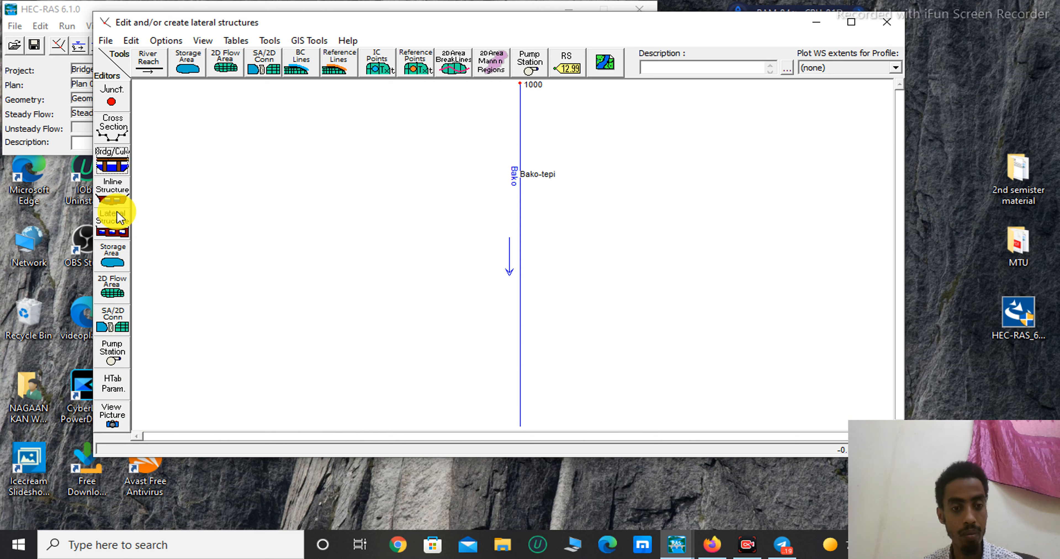
- Start sloping abutment 1 for the bridge at station 850 with a first upstream point at station 72, elevation 49.9
click(123, 160)
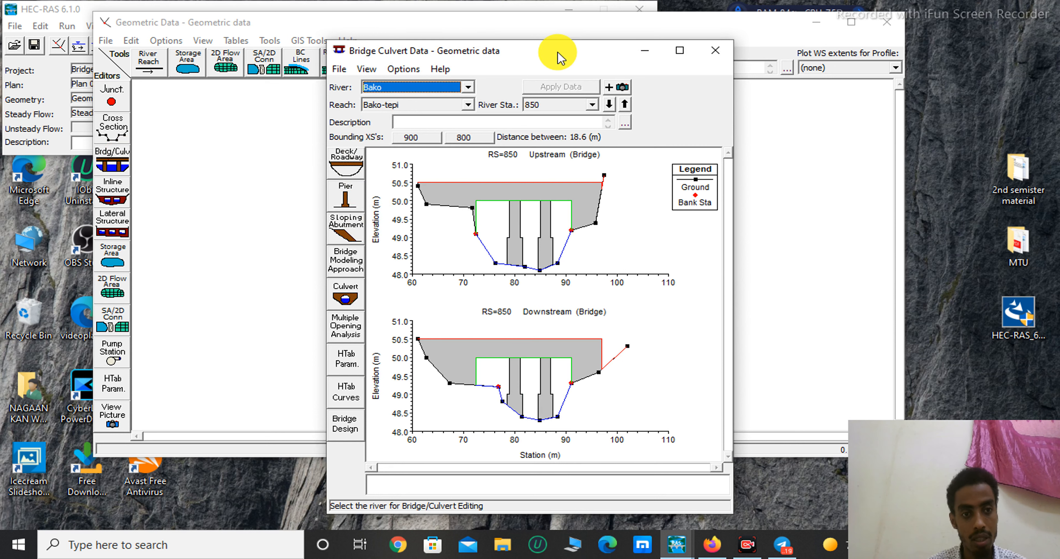
drag(559, 58, 428, 41)
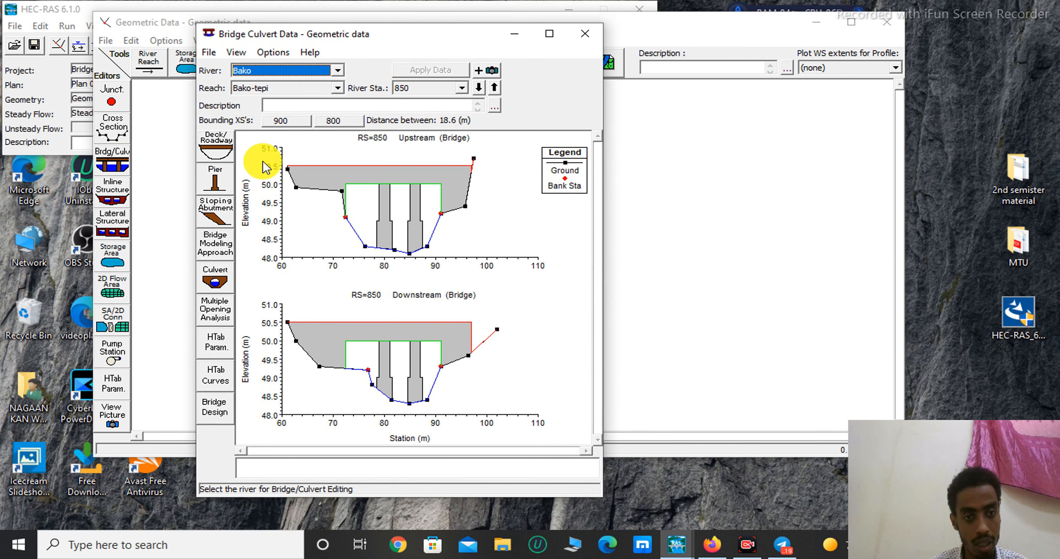
click(217, 205)
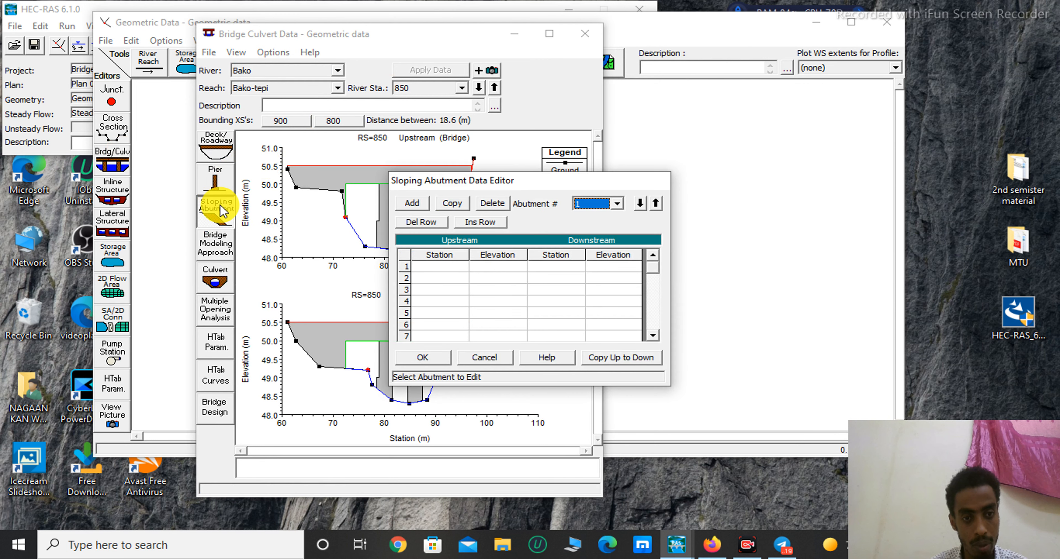
click(438, 265)
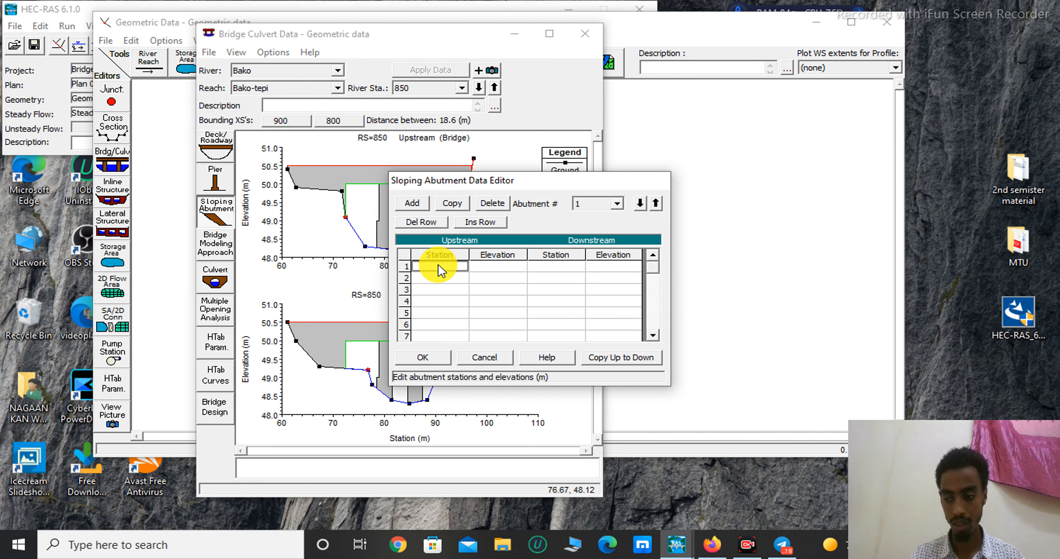
key(Tab)
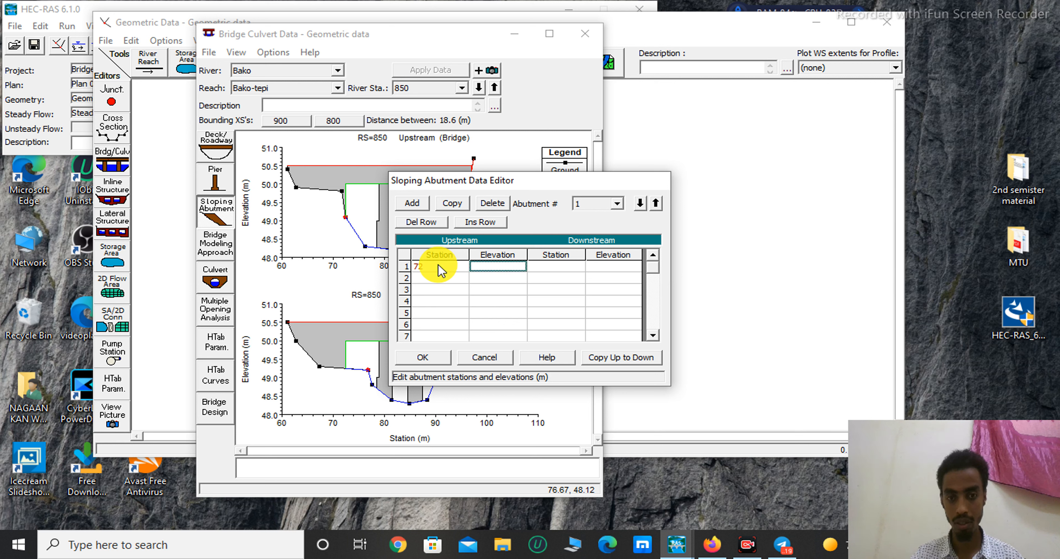
text(4)
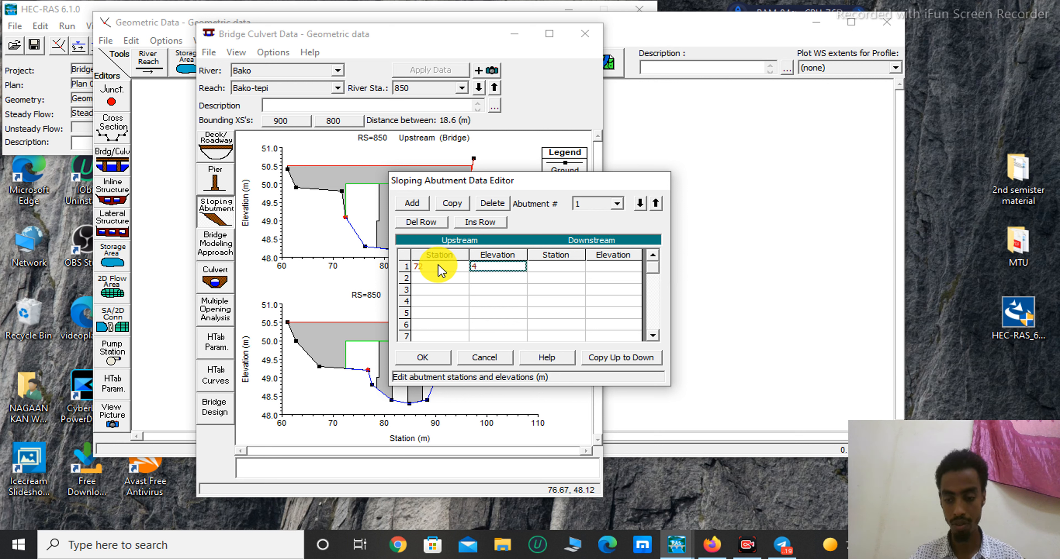
text(9.9)
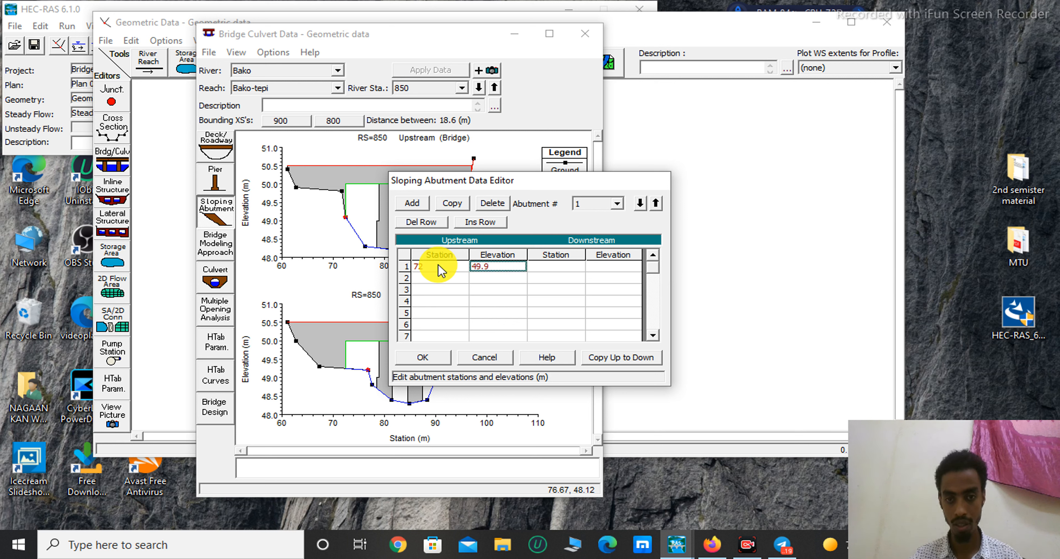
key(Return)
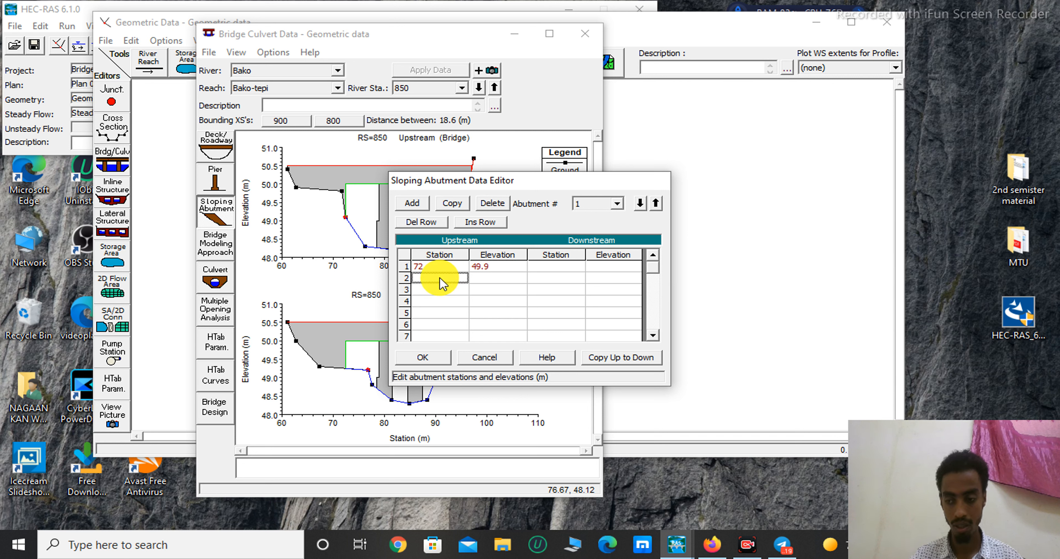
- Fill the abutment's second and third upstream rows with station 74, elevation 49.9 and station 76, elevation 49
text(74)
key(Tab)
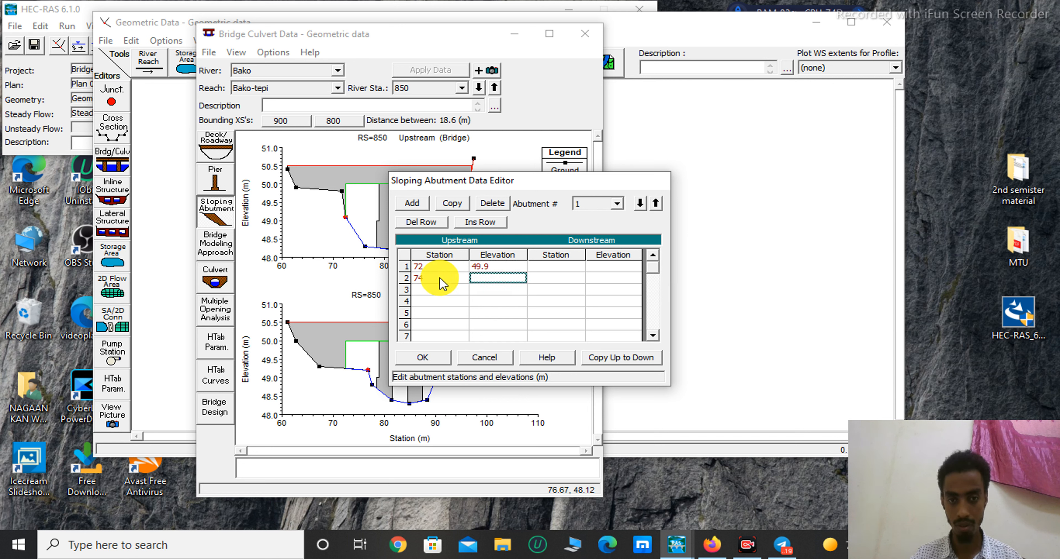
text(49)
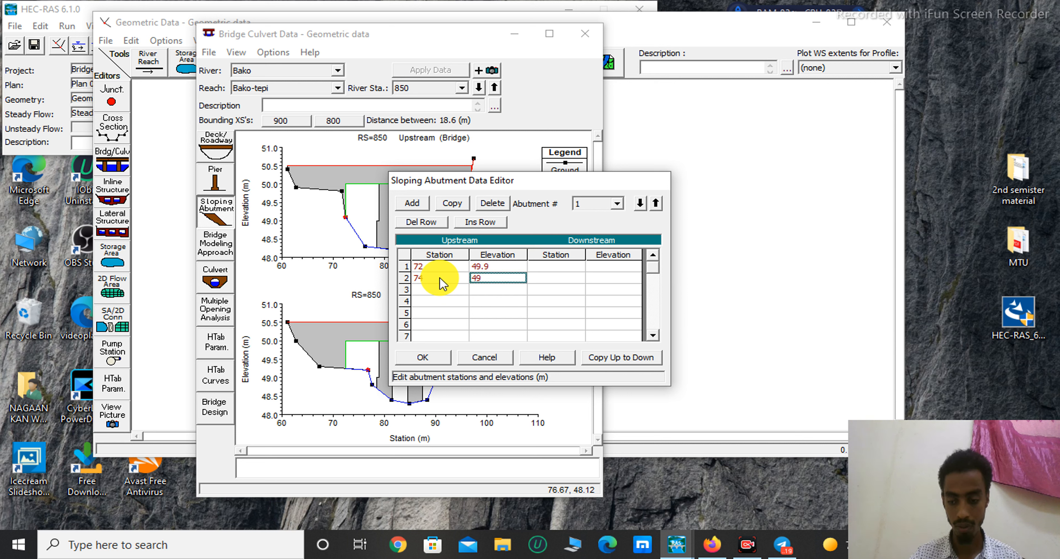
text(.9)
key(Return)
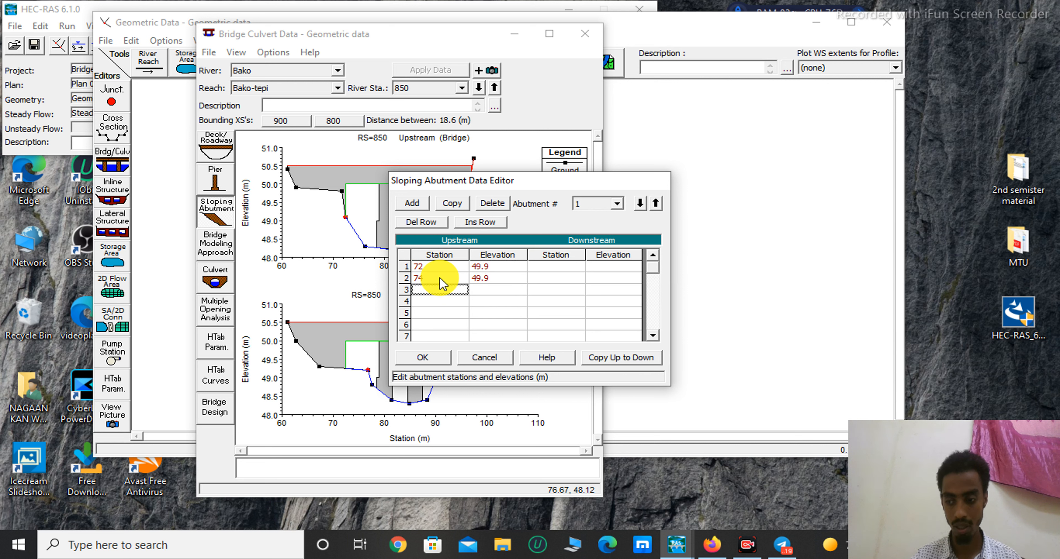
text(76)
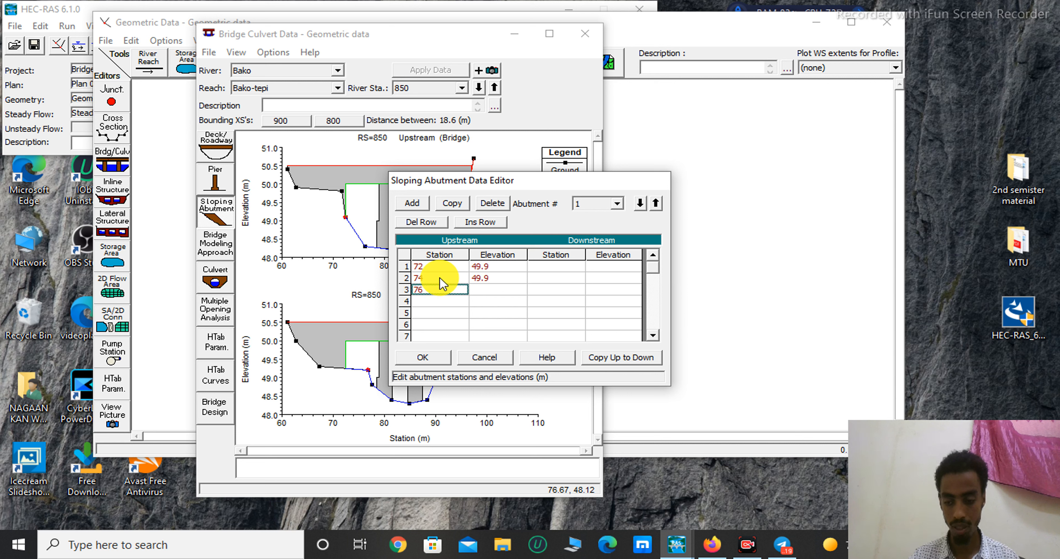
key(Return)
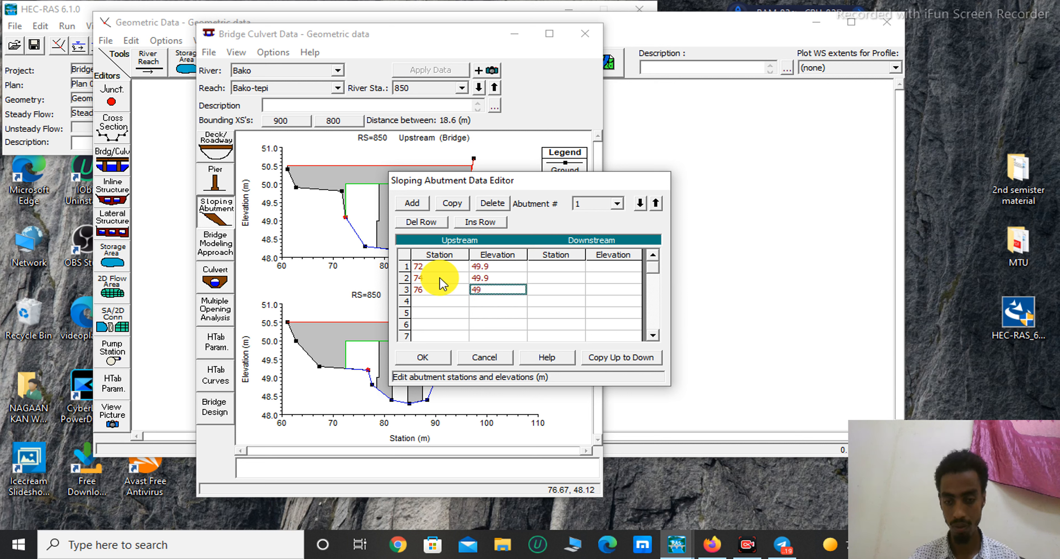
- Fill the abutment's first two downstream rows with stations 72 and 74, both at elevation 49.9
click(541, 270)
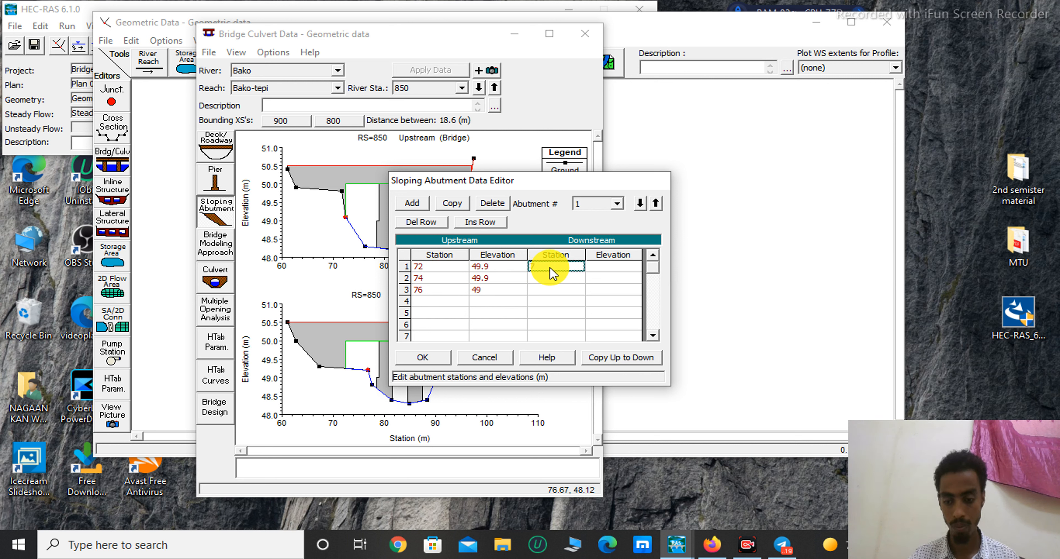
key(Return)
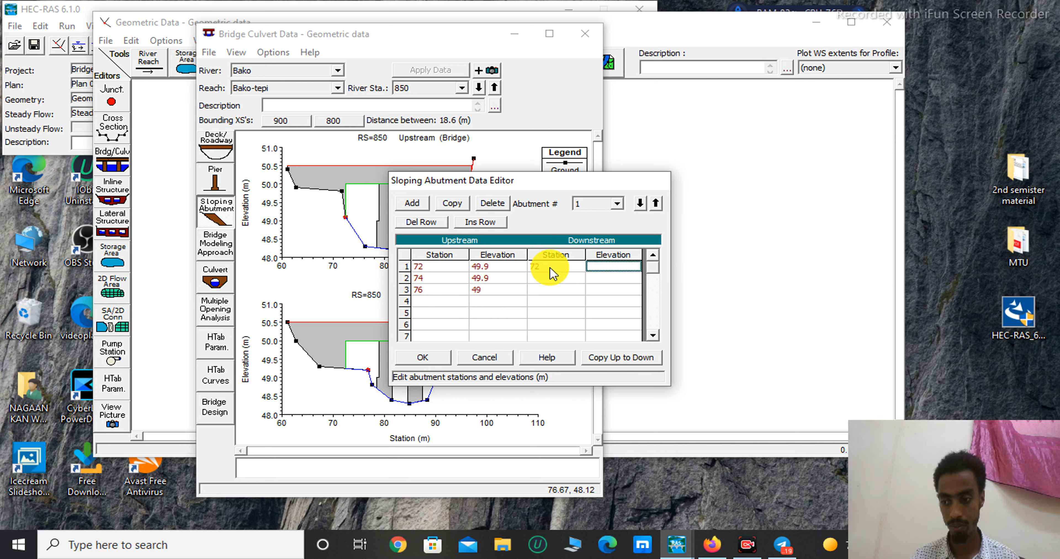
text(49.9)
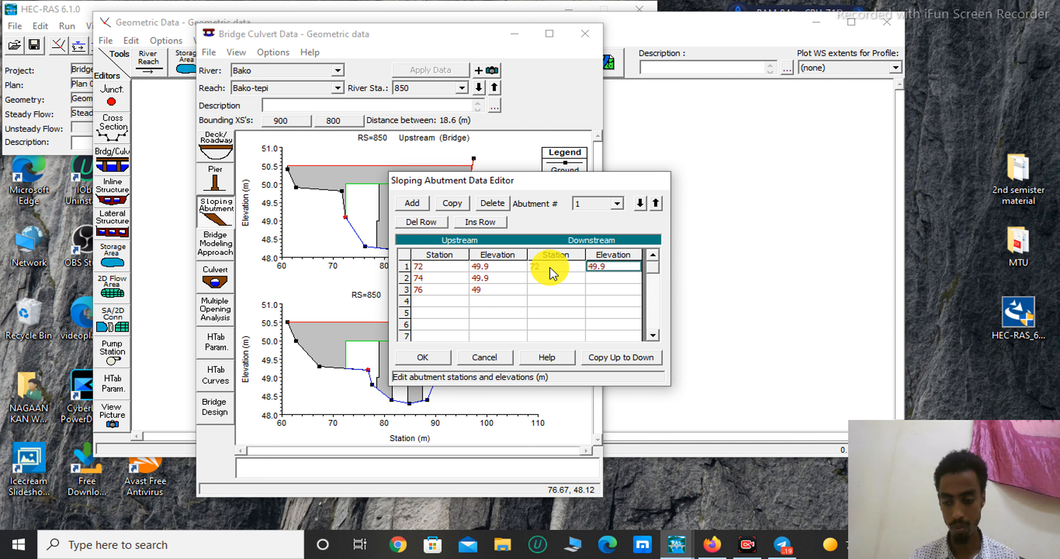
key(Return)
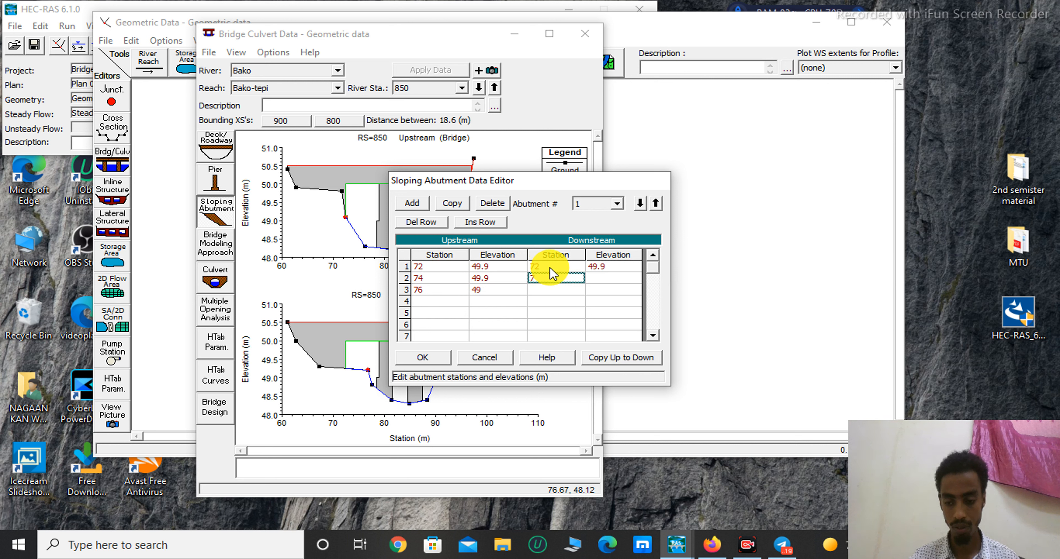
text(74)
key(Return)
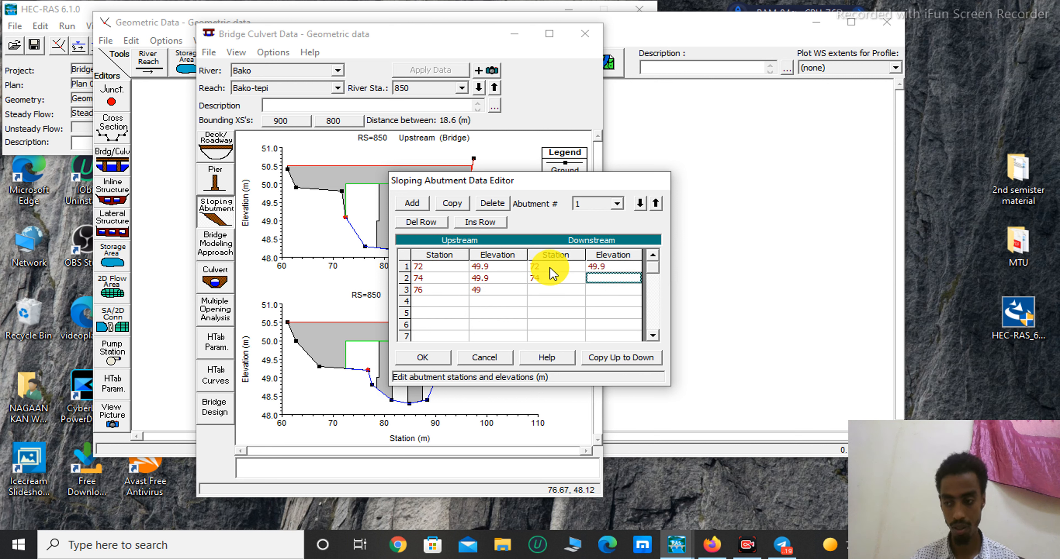
text(49.9)
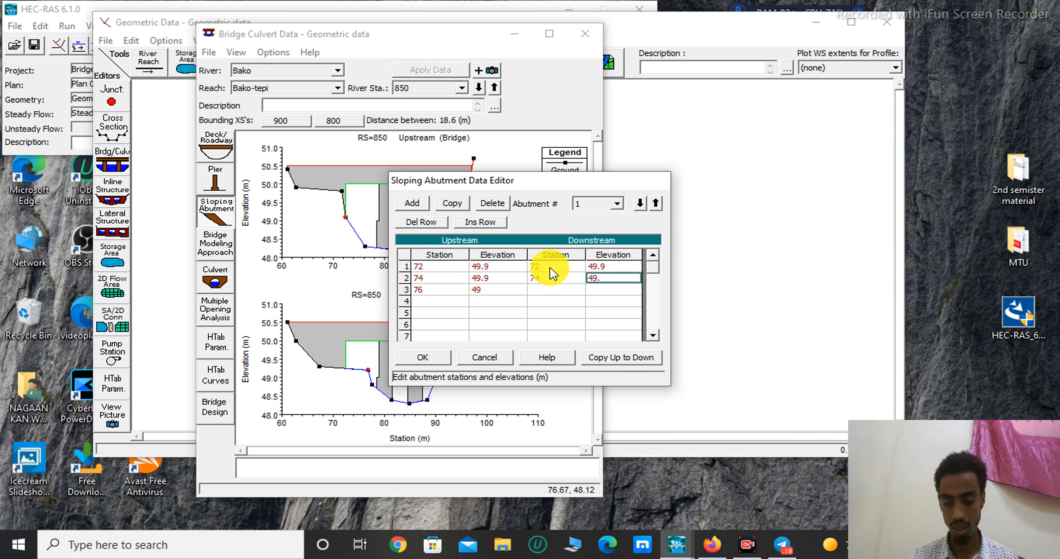
key(Return)
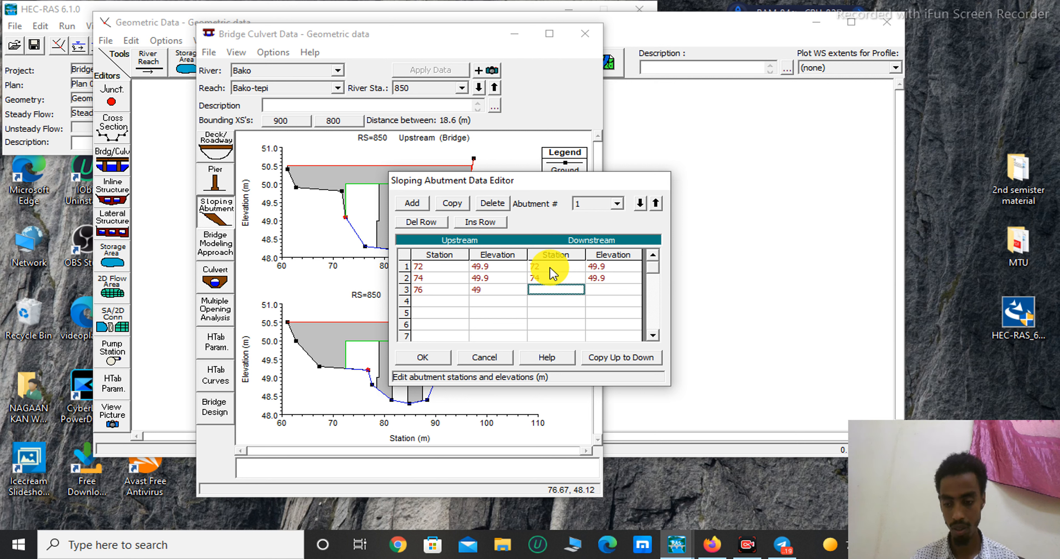
- Set the abutment's third downstream row to station 76, elevation 49, and accept the abutment data
text(76)
key(Return)
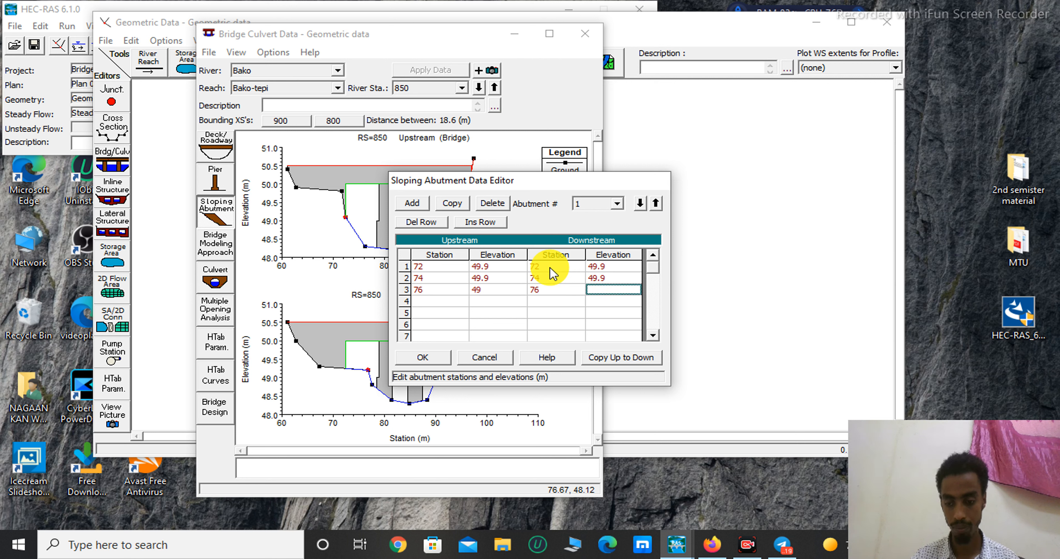
text(49)
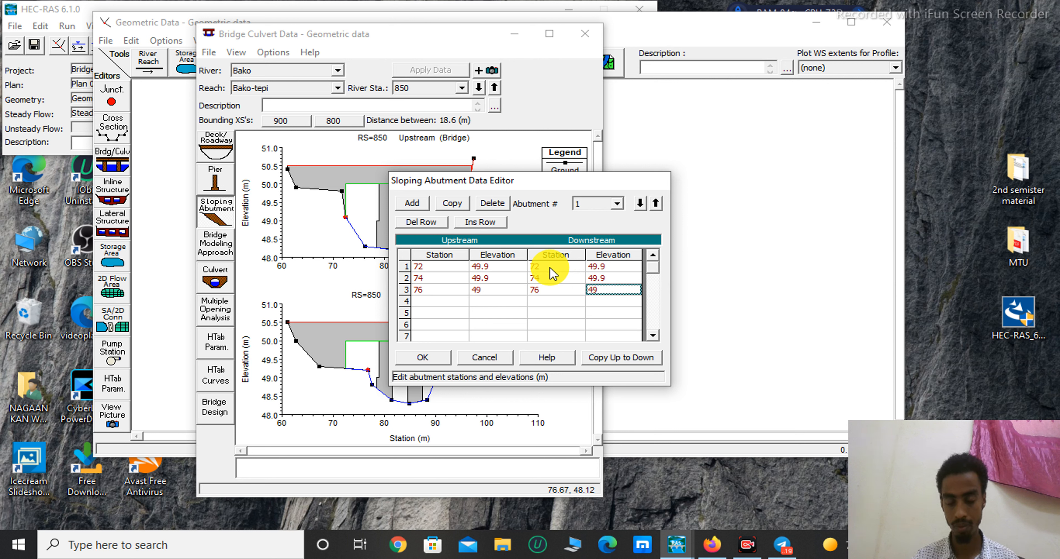
key(Return)
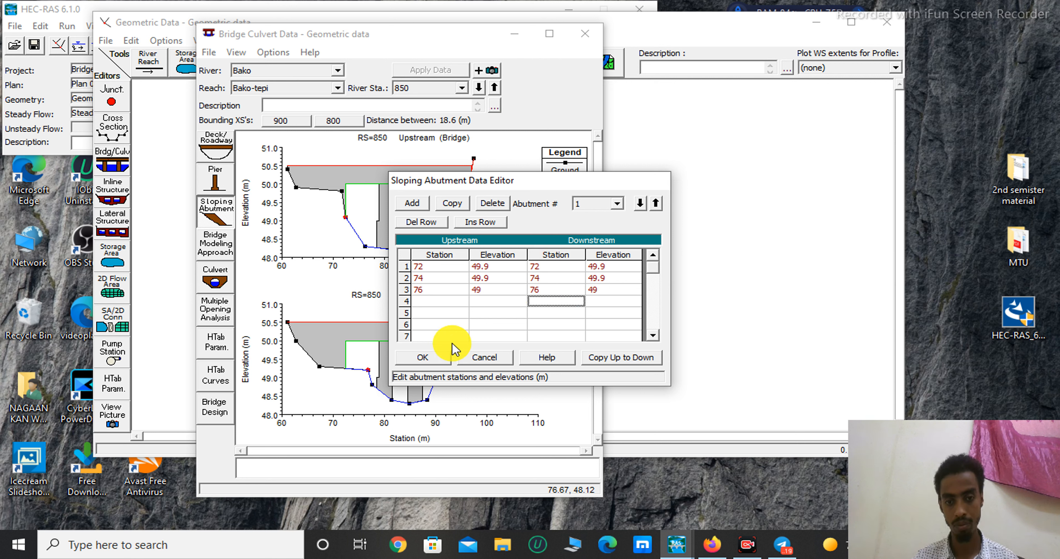
click(432, 361)
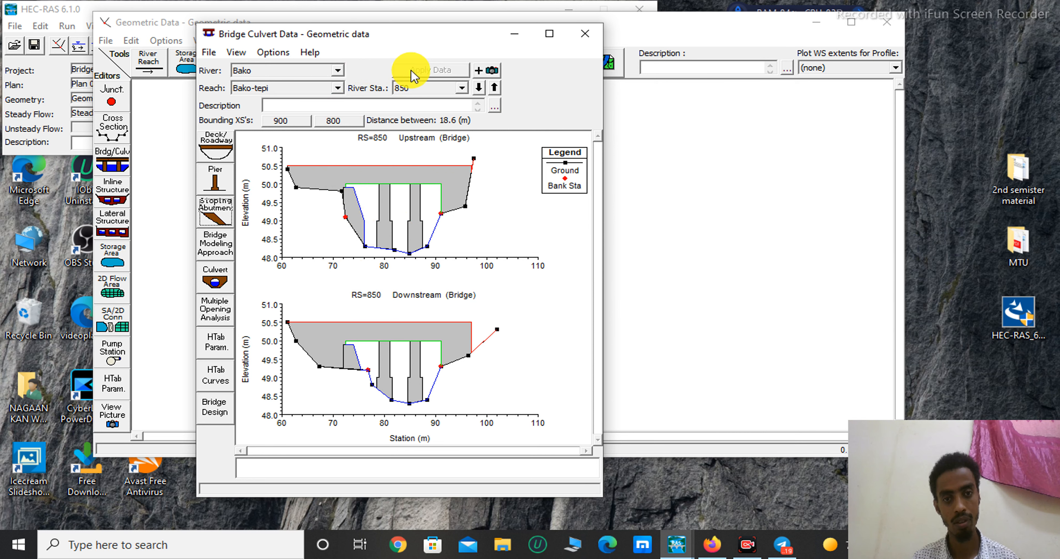
- Save the geometry data and the project, closing the bridge and geometric data editors
click(587, 33)
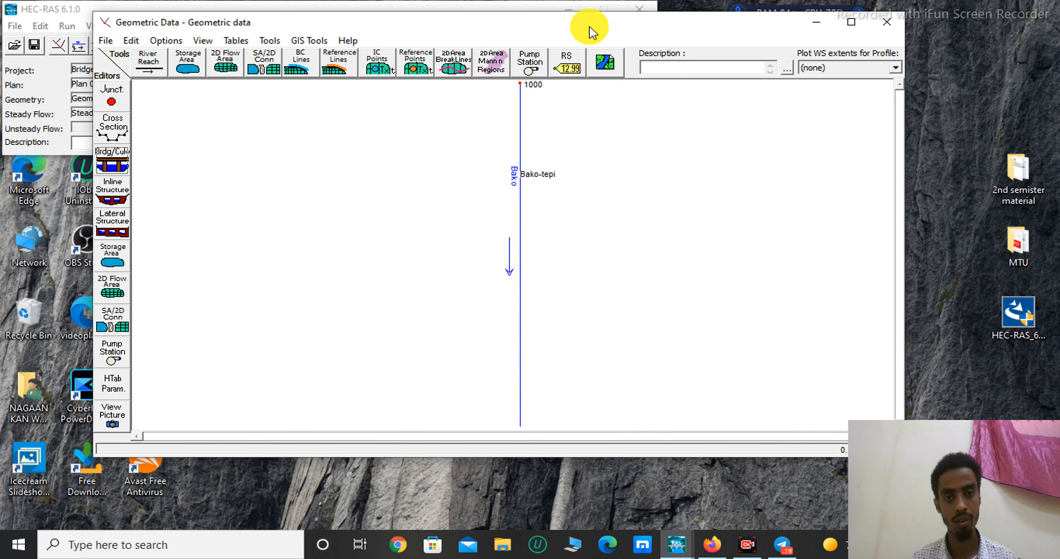
click(101, 41)
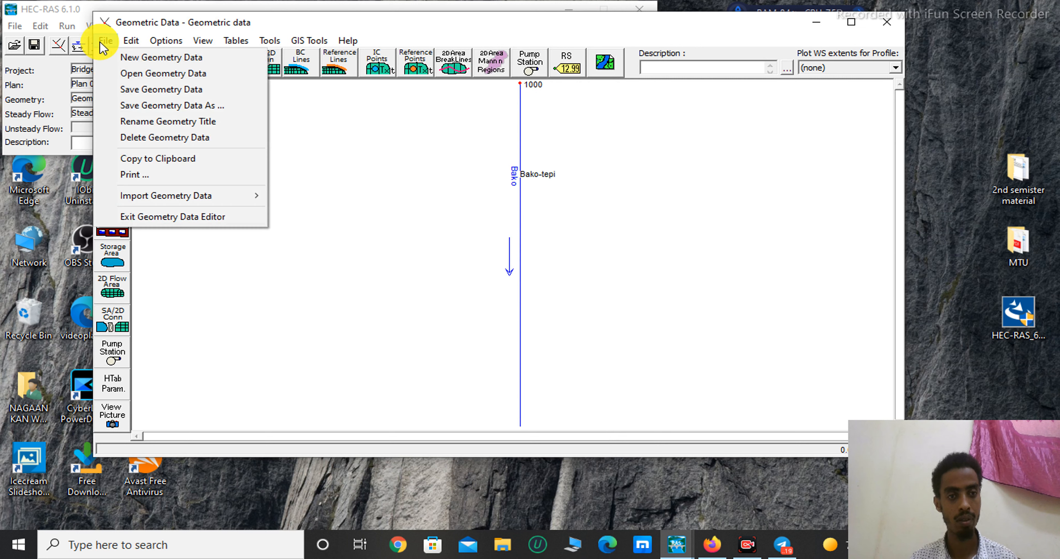
click(136, 87)
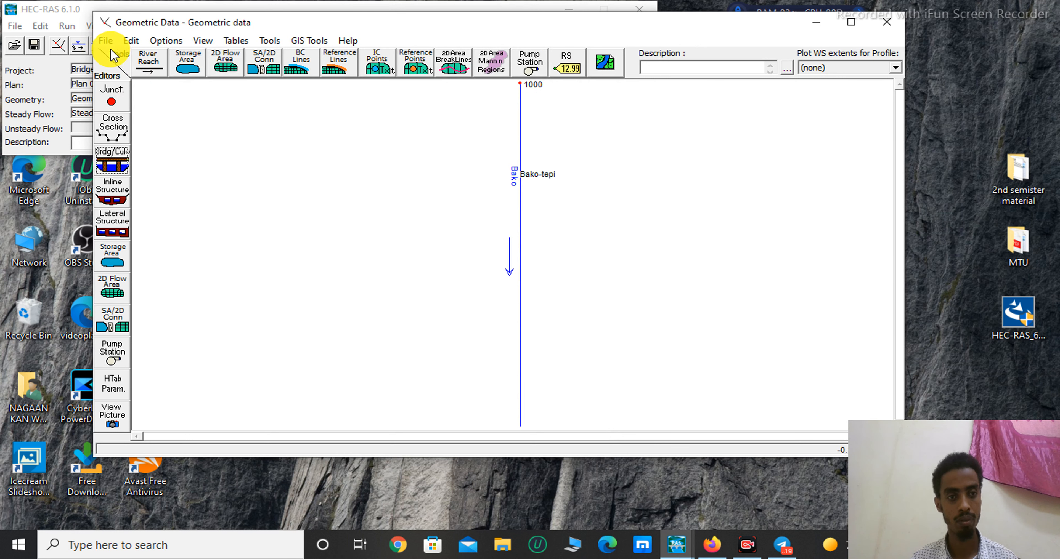
click(106, 41)
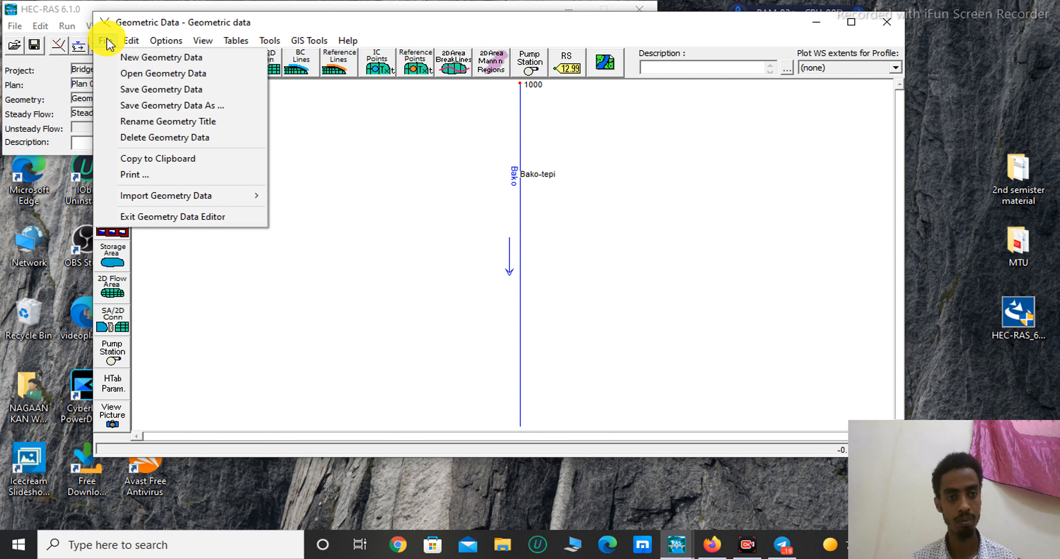
click(142, 90)
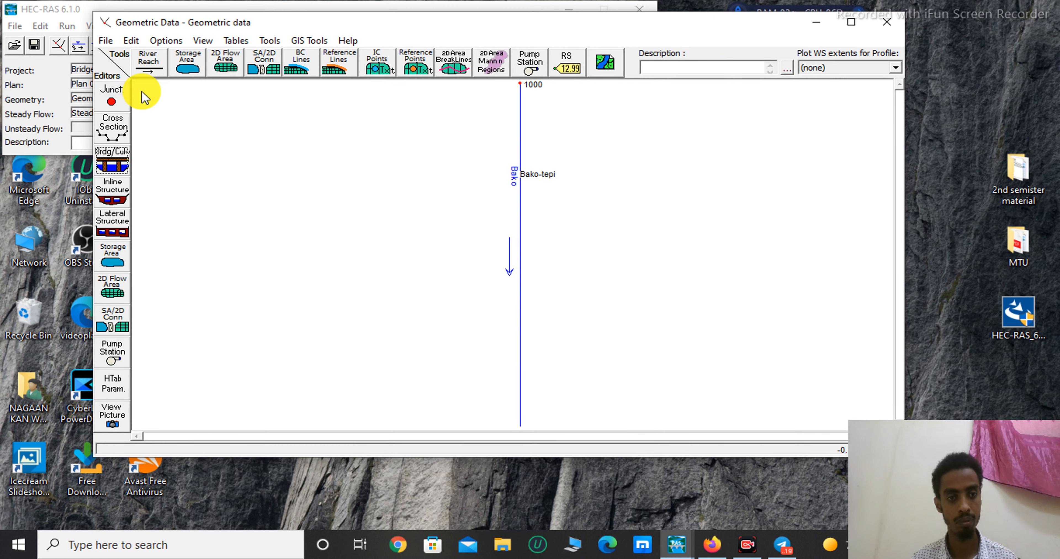
click(887, 22)
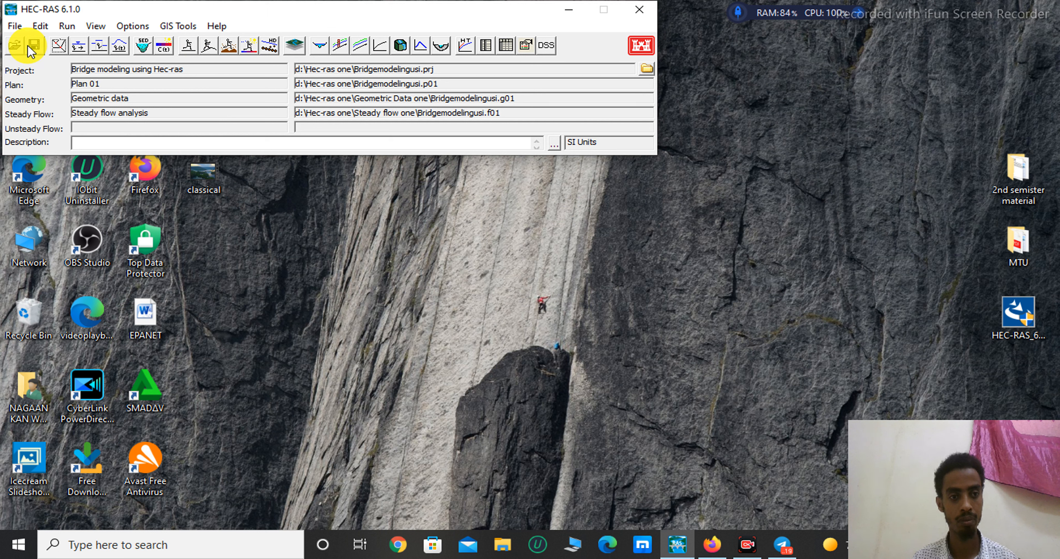
click(35, 49)
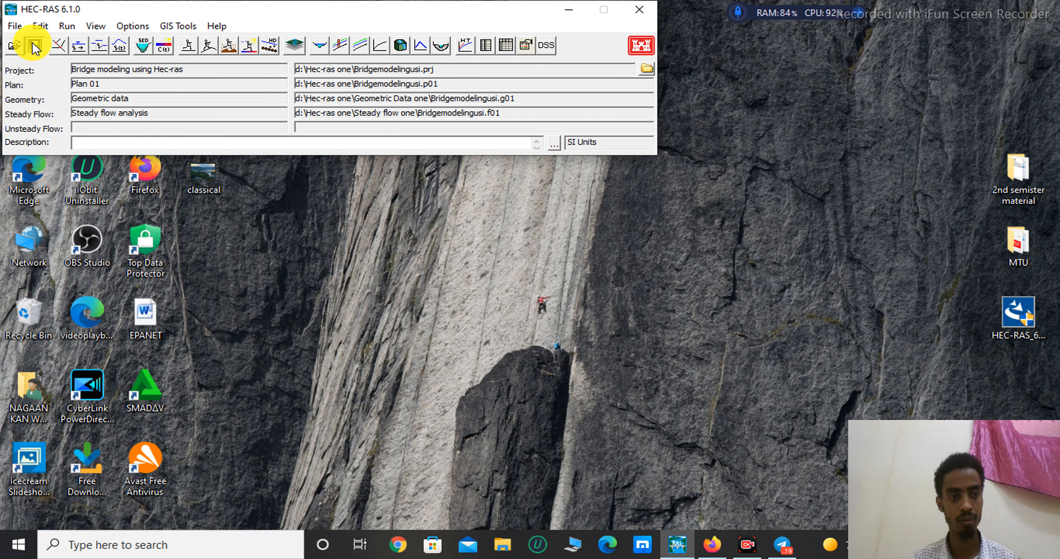
- Compute the steady flow analysis of Plan 01 with the mixed flow regime and close the finished computations report
click(60, 27)
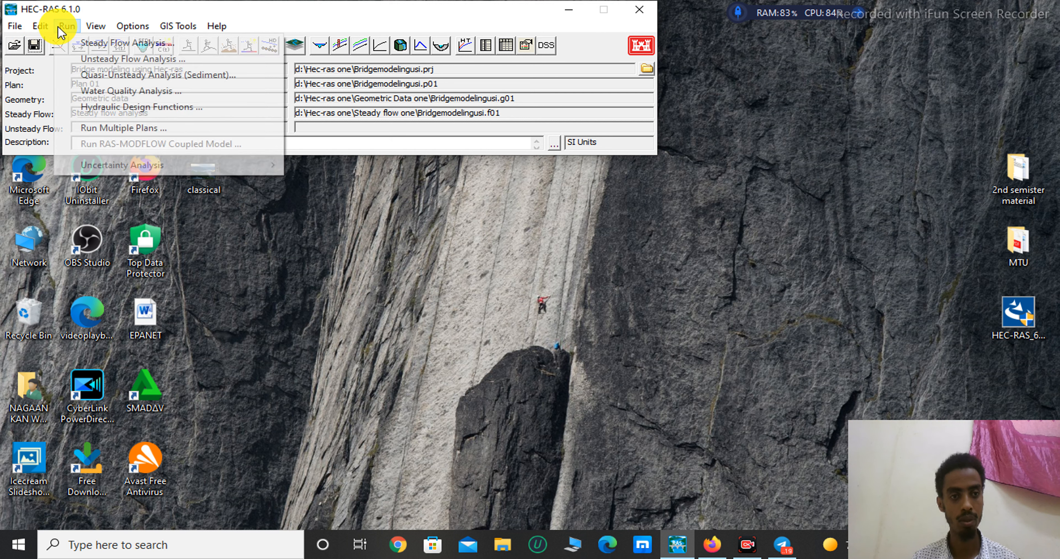
click(91, 43)
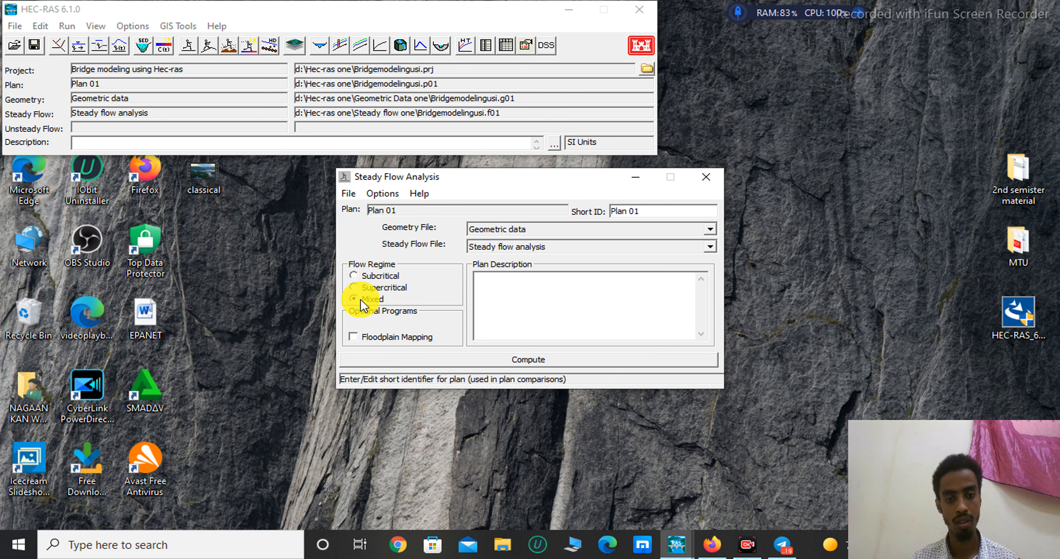
click(517, 359)
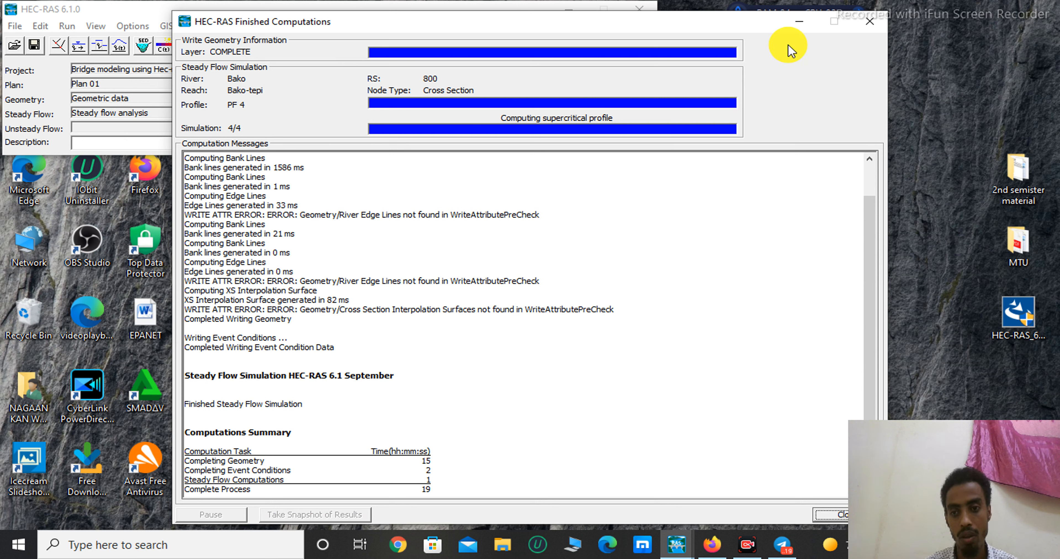
click(869, 21)
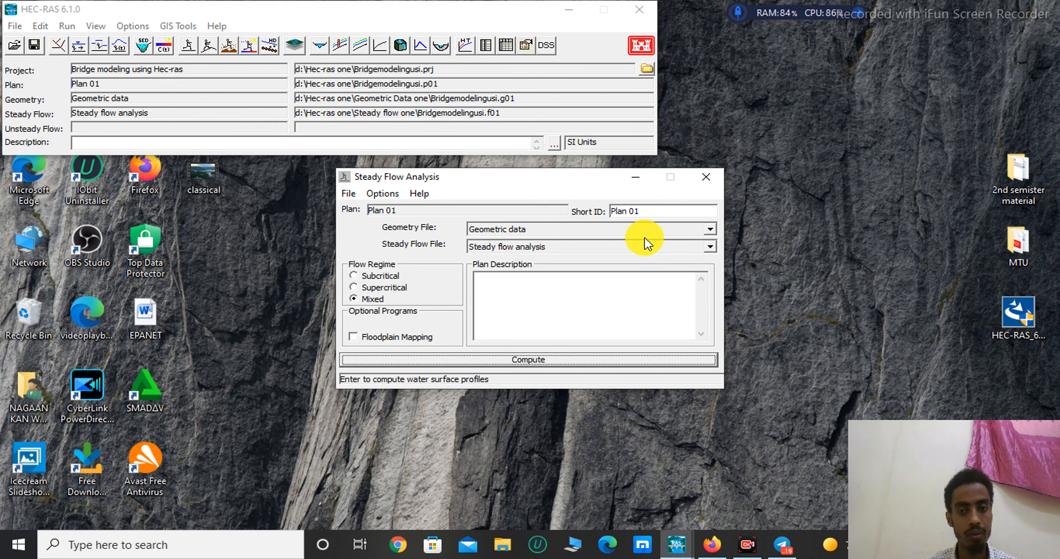
- Close the steady flow analysis window and open the 3D view, accepting the old 3D viewer
click(706, 178)
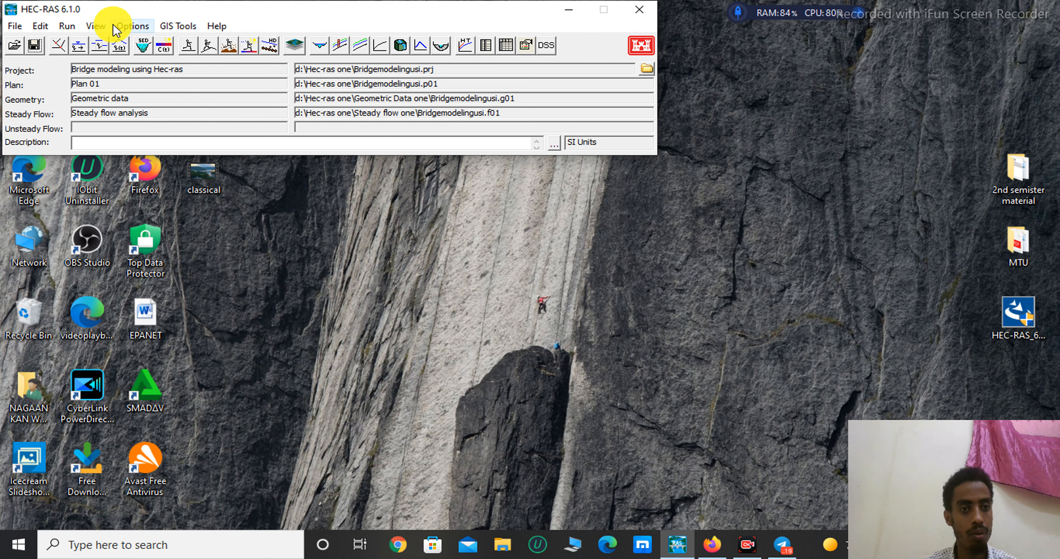
click(96, 26)
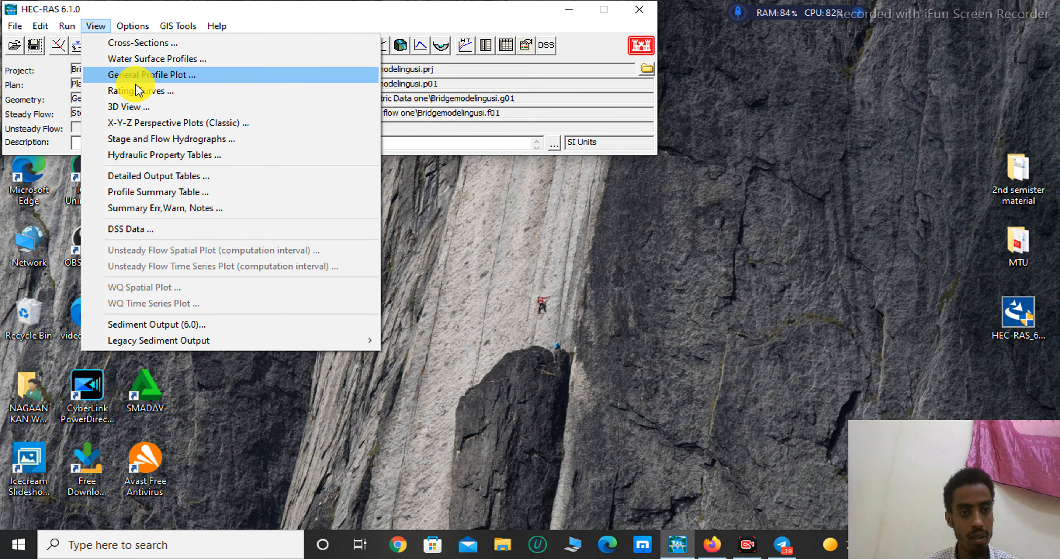
click(142, 107)
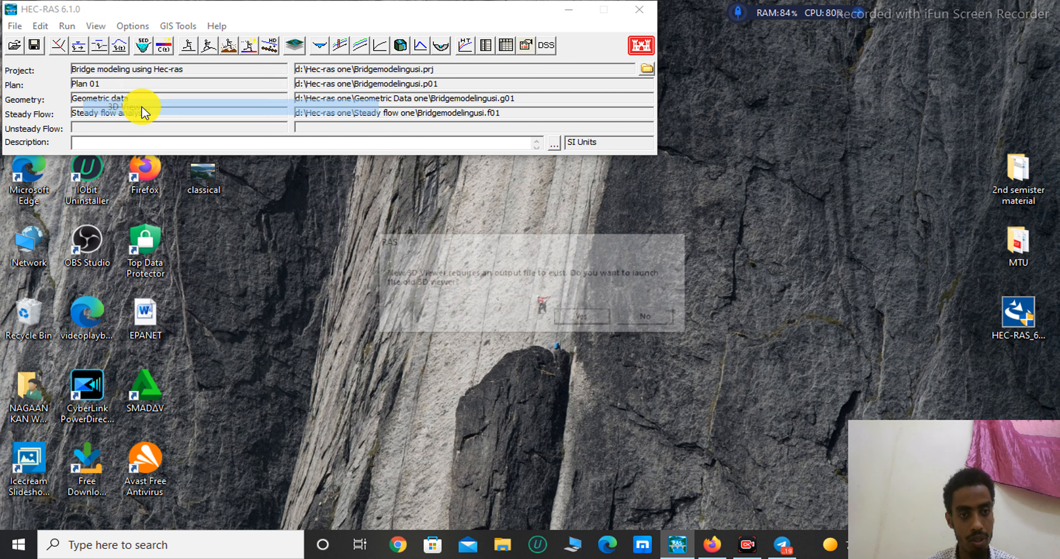
click(588, 319)
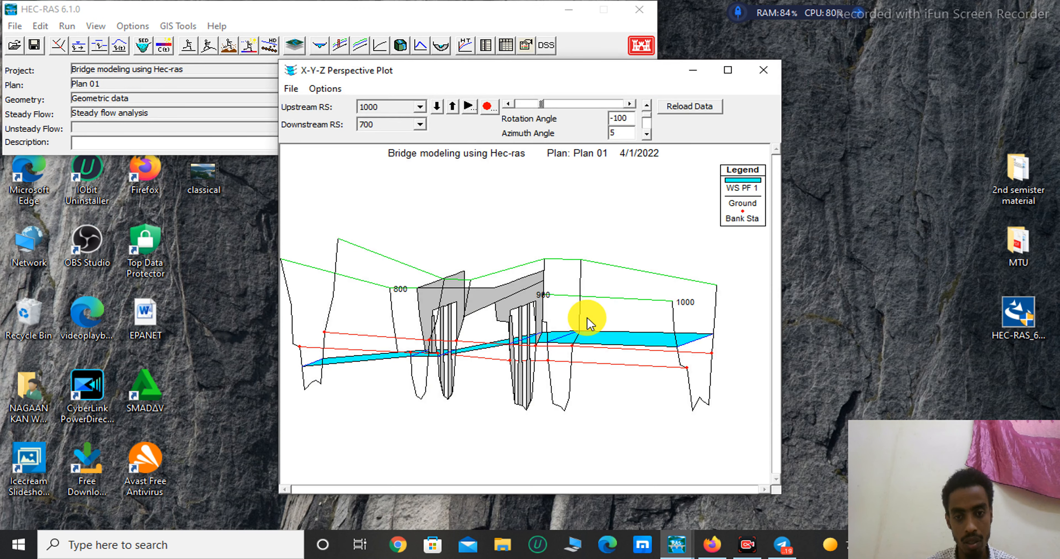
- View the perspective plot at a rotation angle of -150, followed by -80
click(630, 120)
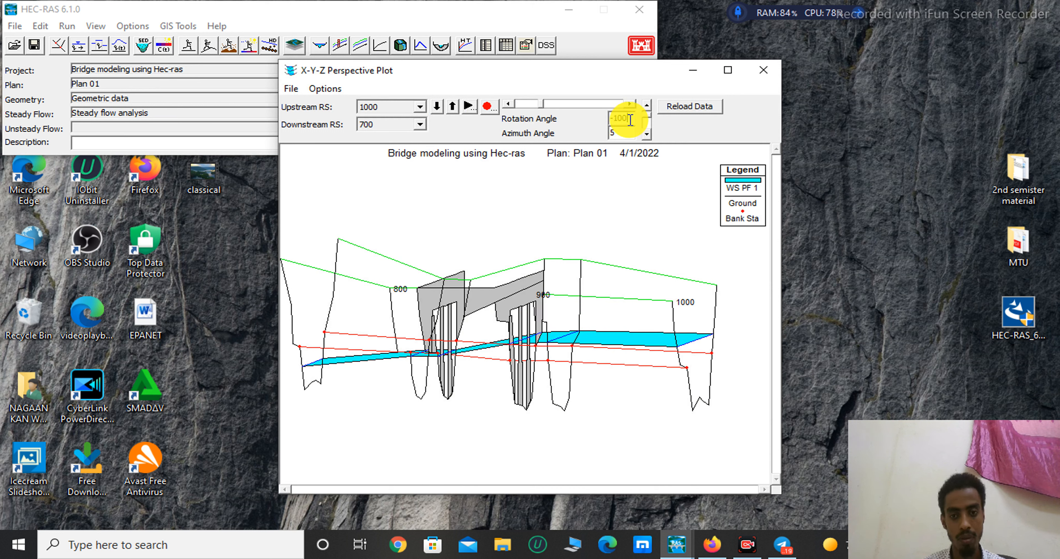
text(1)
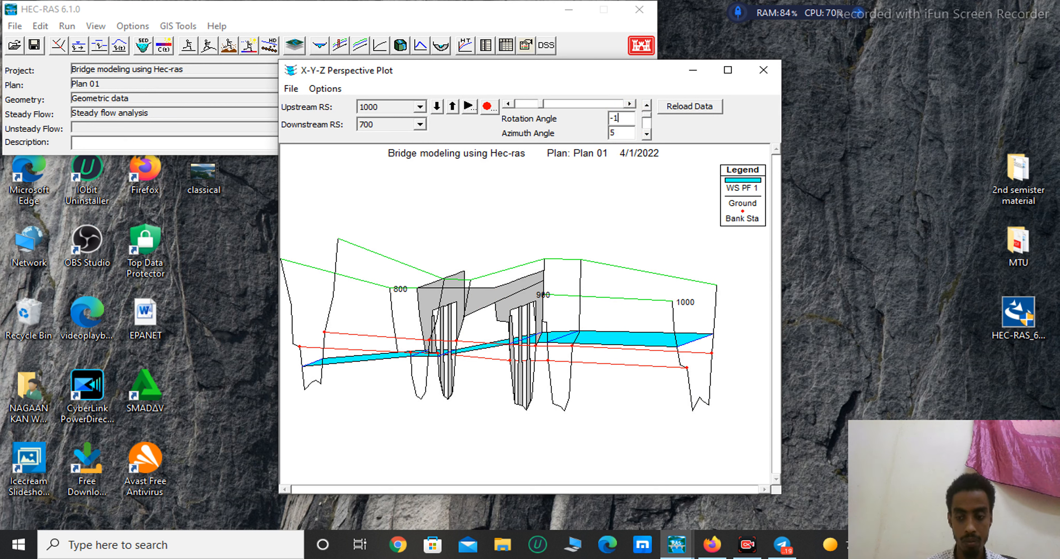
text(50)
key(Tab)
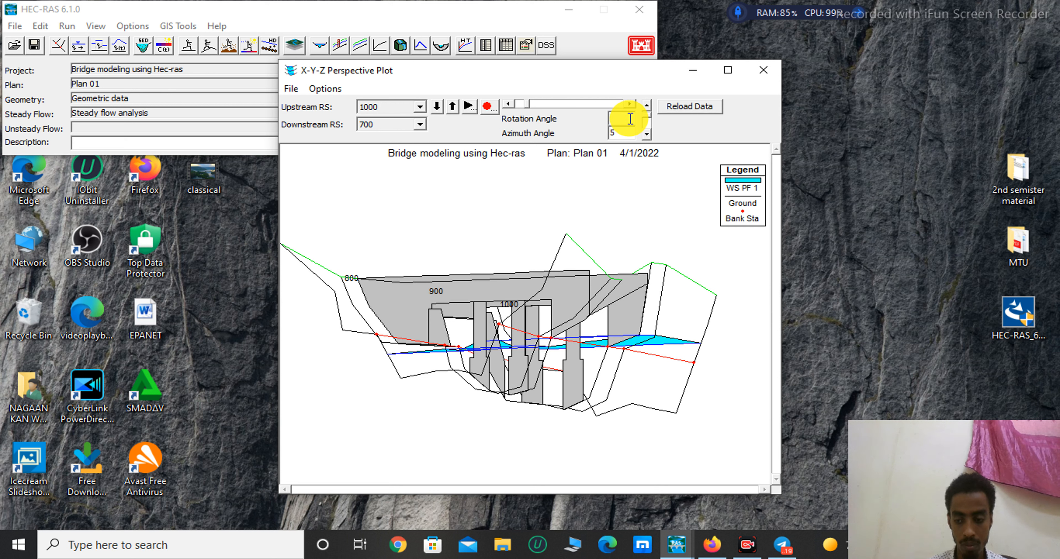
click(630, 119)
text(-80)
key(Tab)
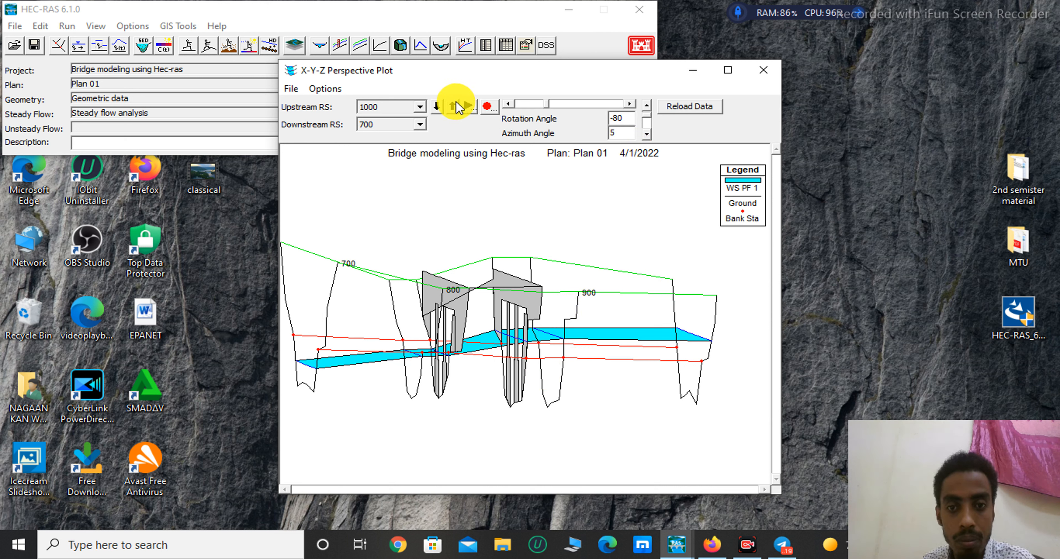
- Animate the perspective plot through profiles PF 1 to PF 4, then close the animation control and the plot
click(469, 108)
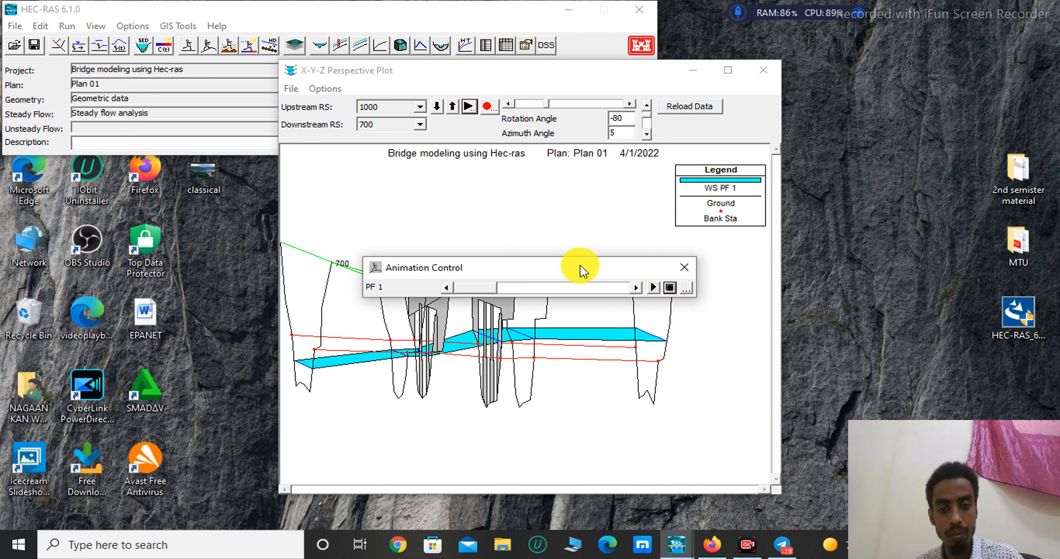
drag(580, 272, 558, 194)
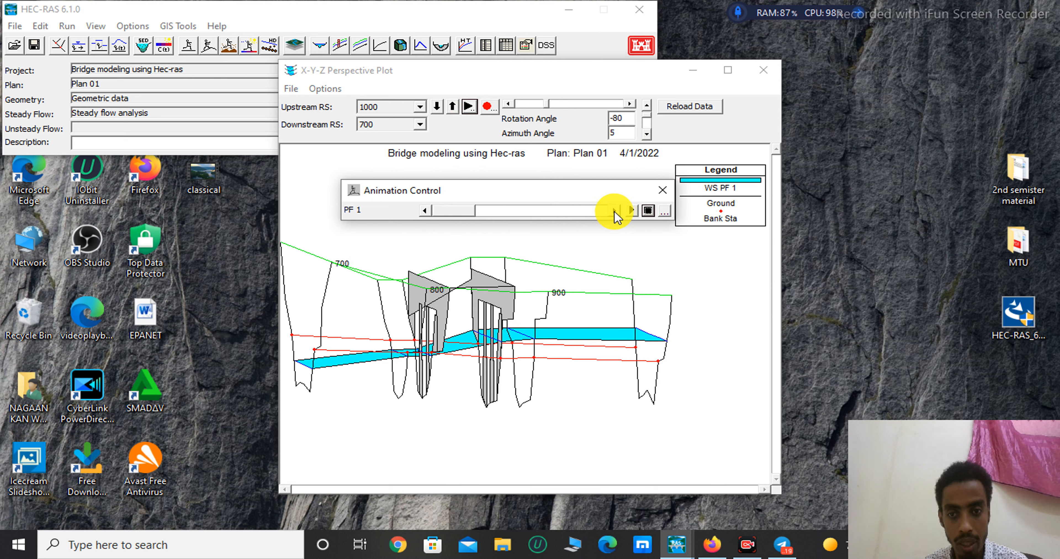
click(615, 211)
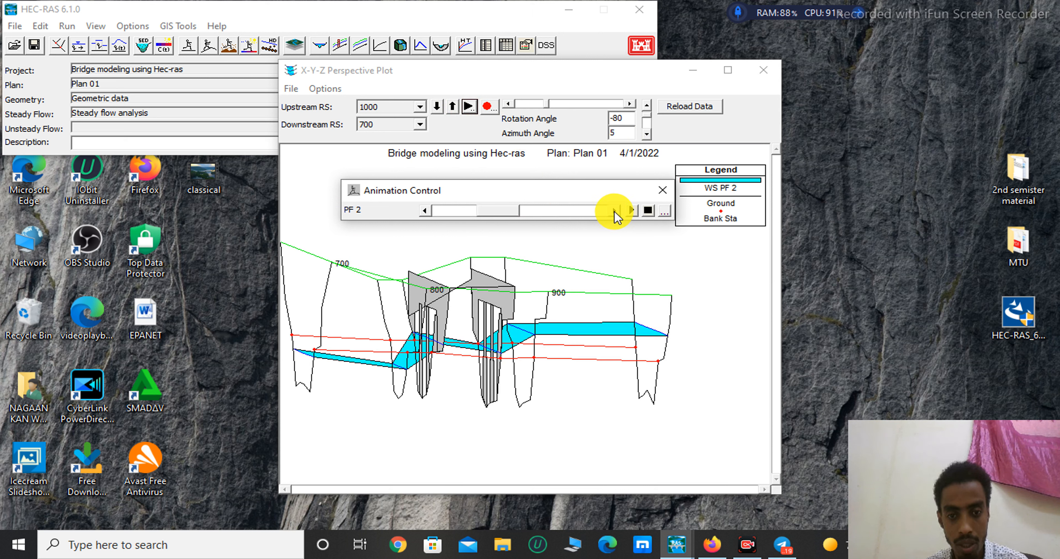
click(614, 210)
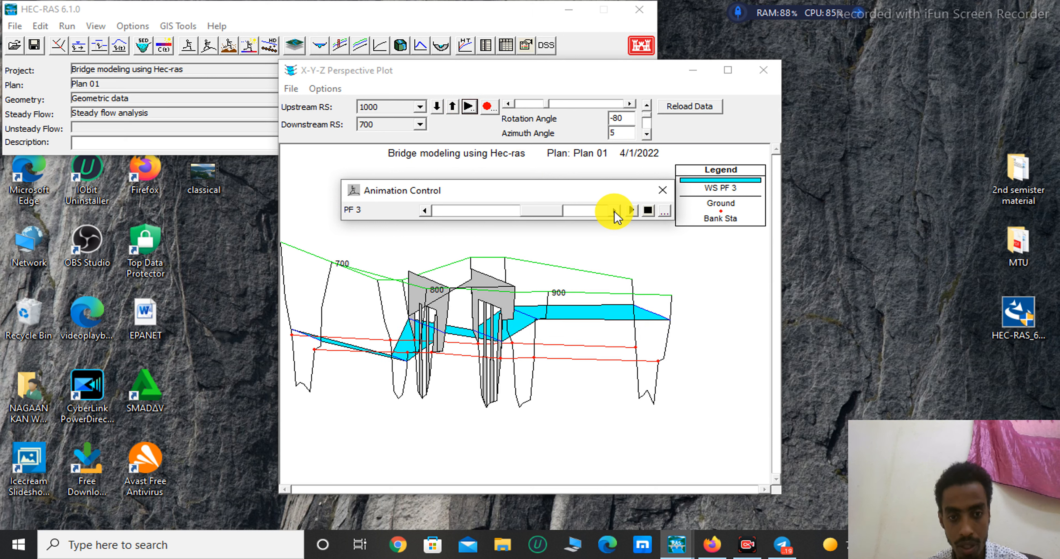
click(615, 211)
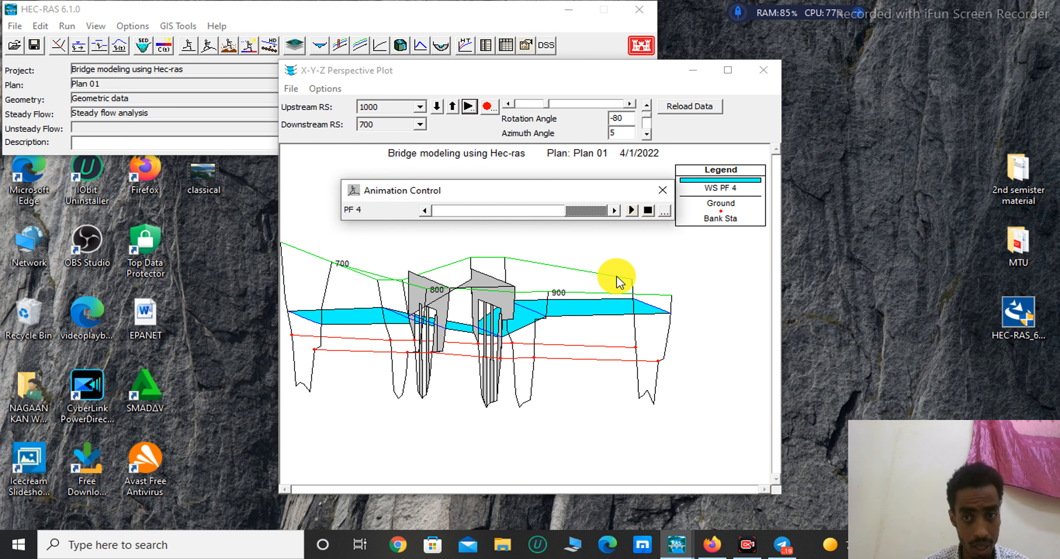
click(663, 190)
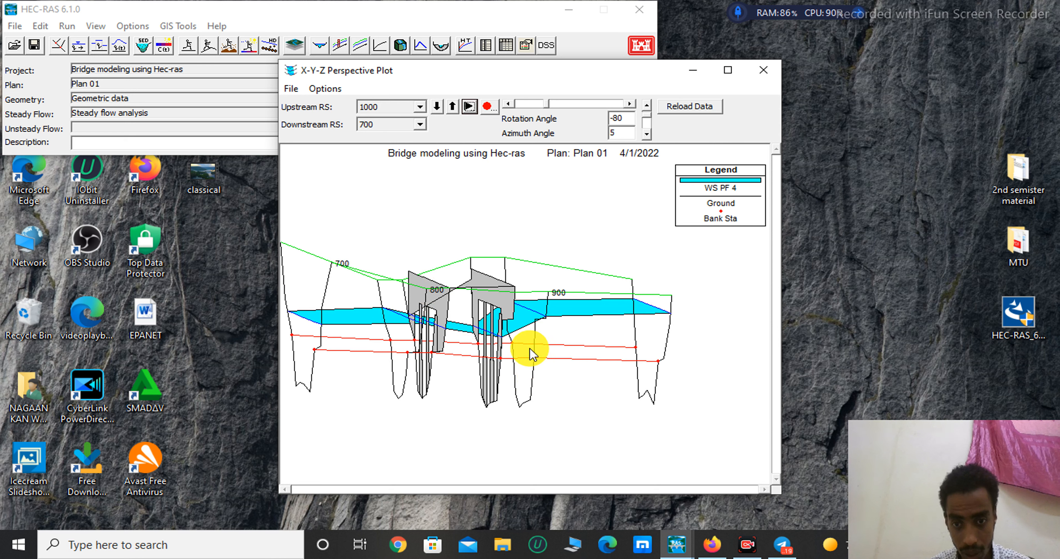
click(763, 70)
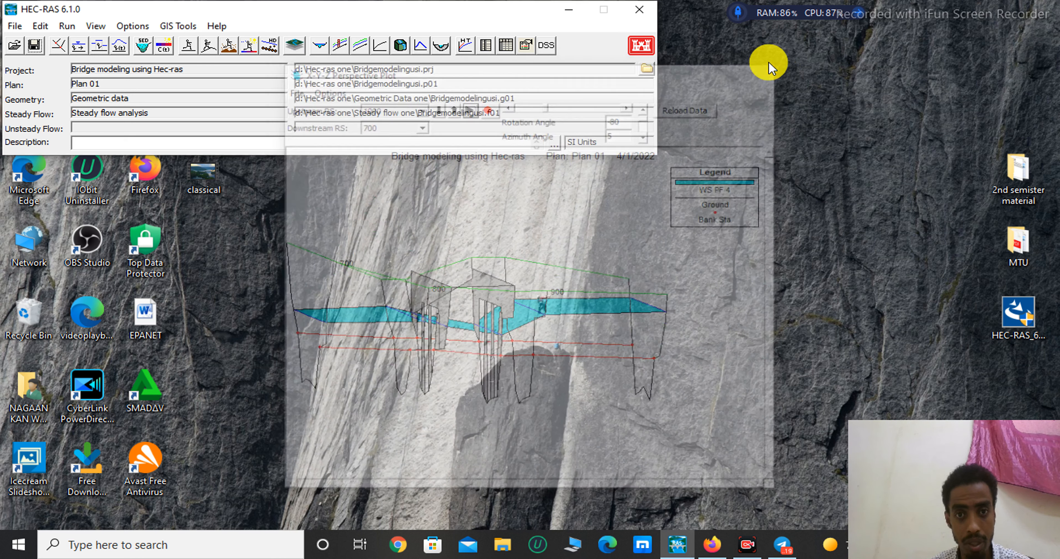
- Open the water surface profile plot, animate it through profiles PF 1 to PF 4, and close it
click(144, 28)
mouse_move(94, 20)
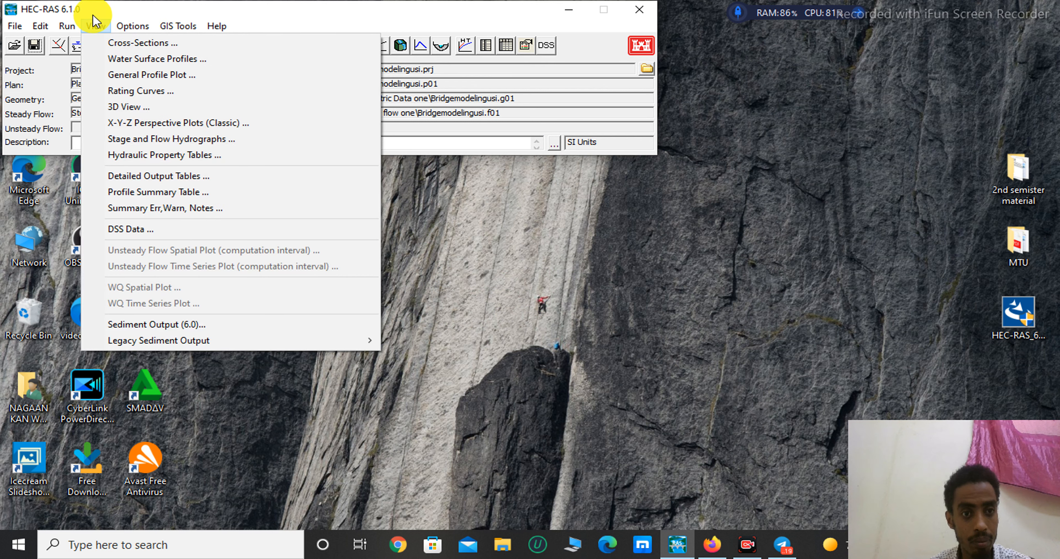
click(131, 59)
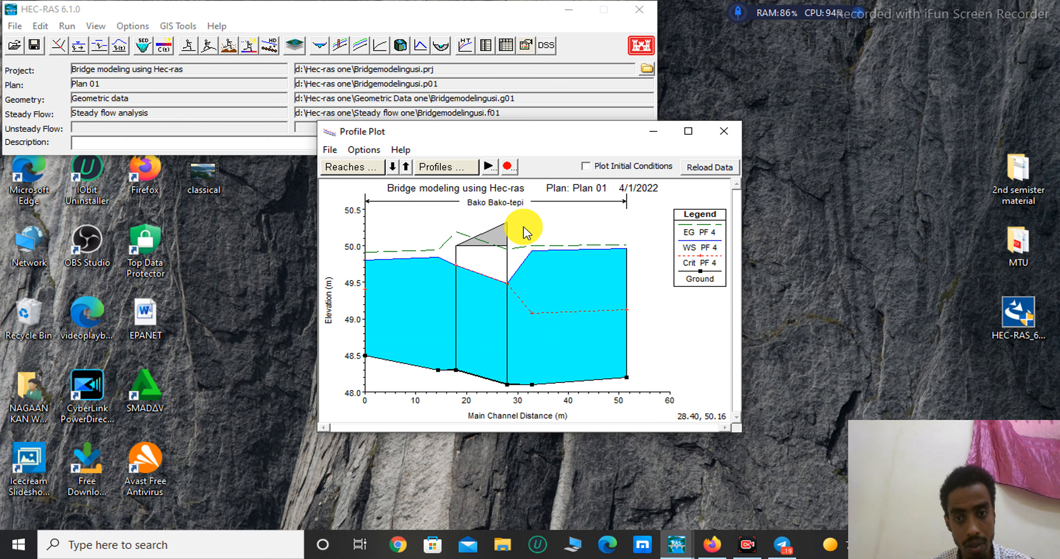
click(488, 167)
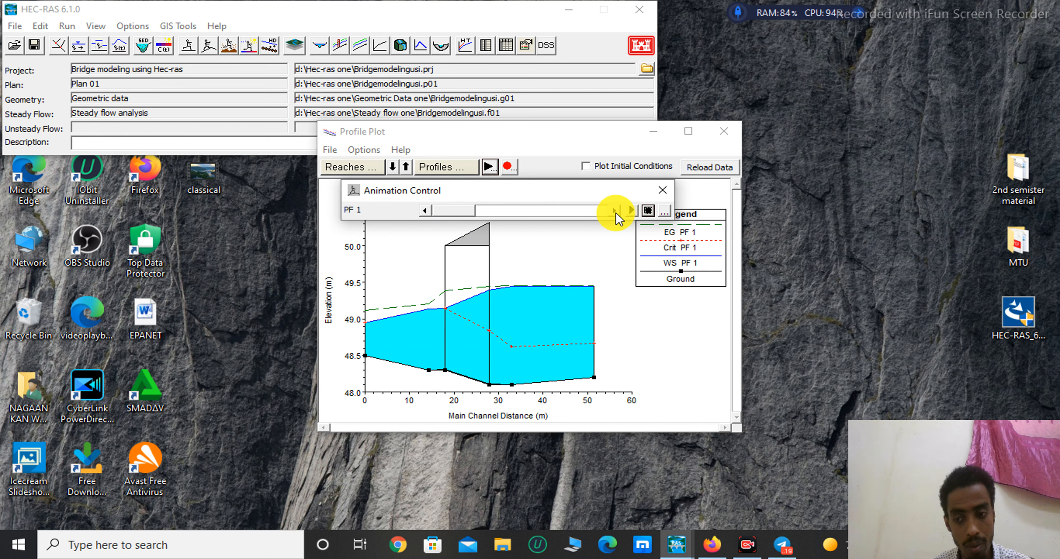
click(616, 211)
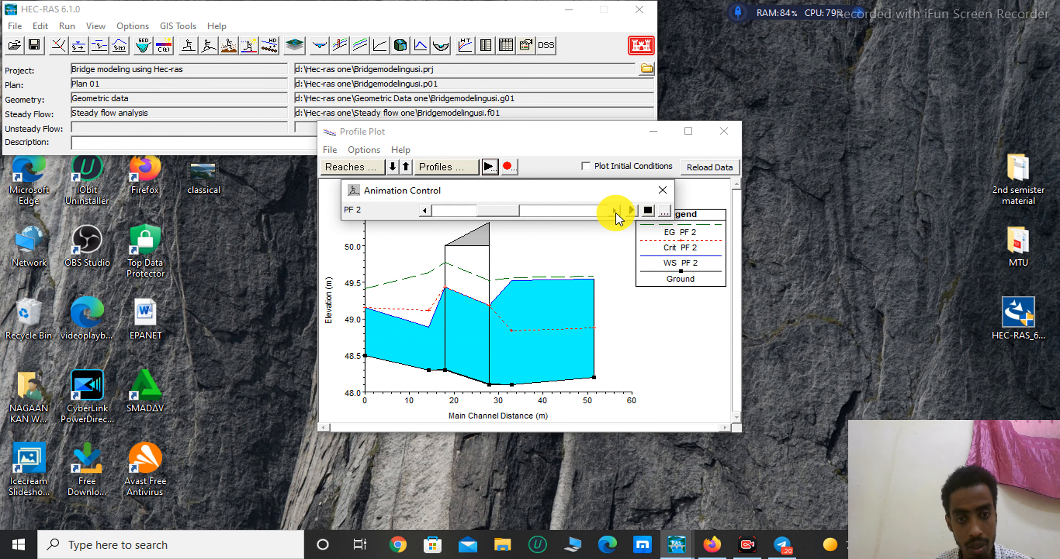
click(616, 211)
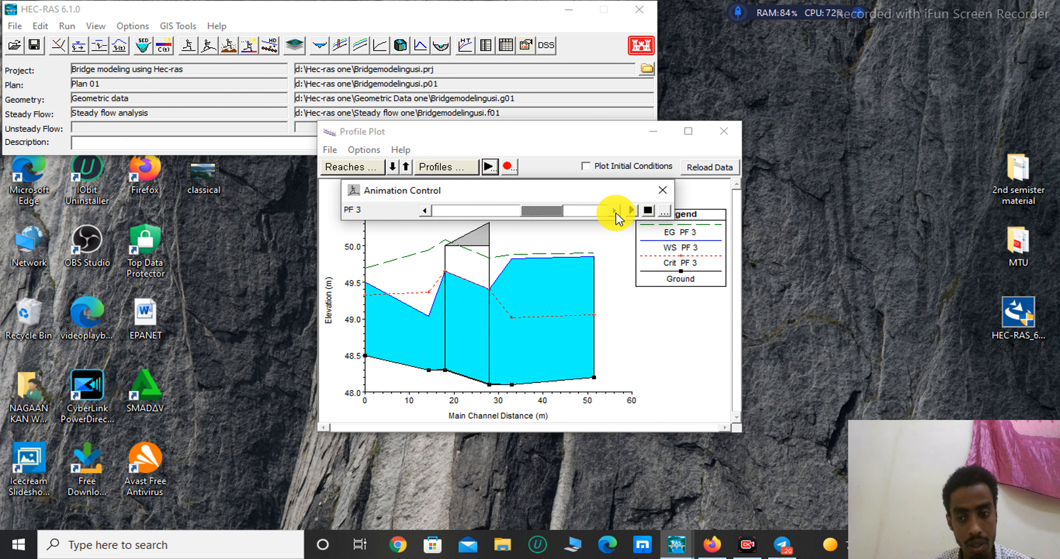
click(616, 211)
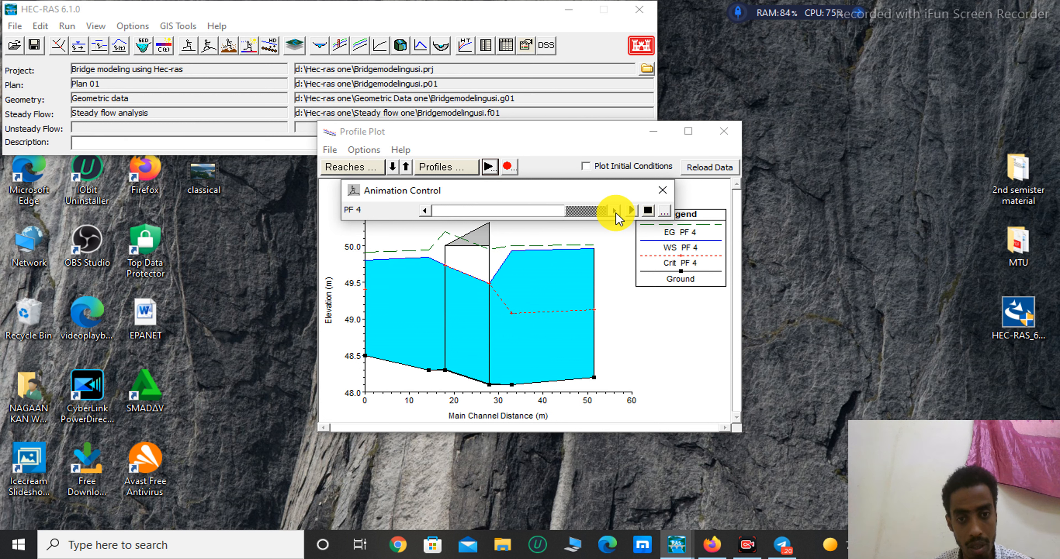
click(663, 190)
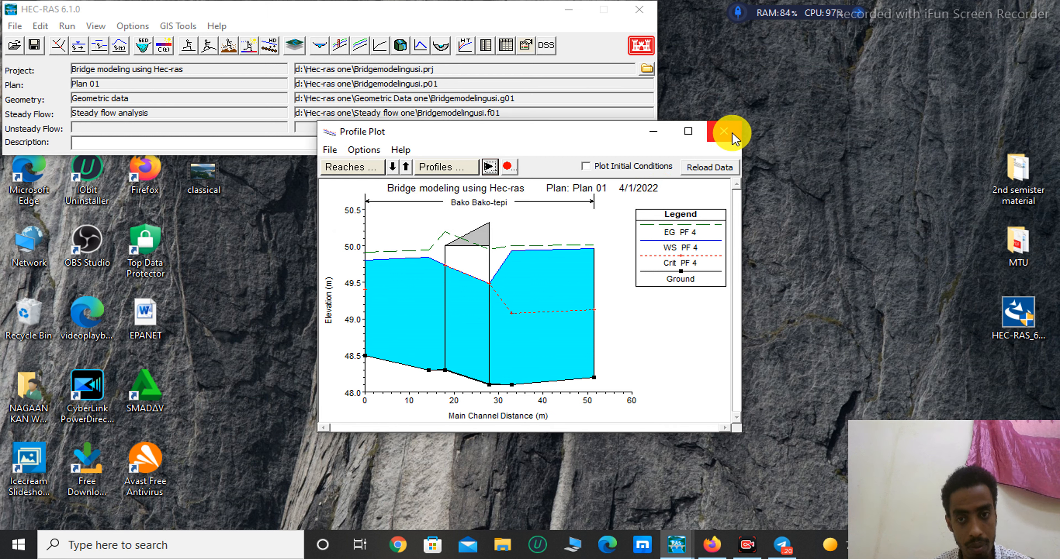
click(724, 131)
- Examine the channel, left and right velocities along the reach in the general profile plot and close it
click(98, 28)
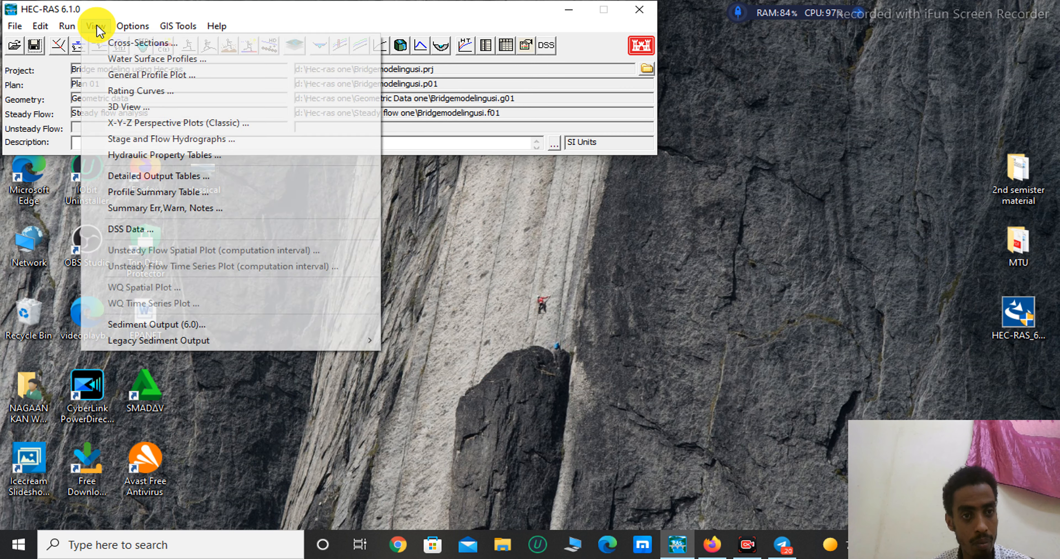
click(159, 84)
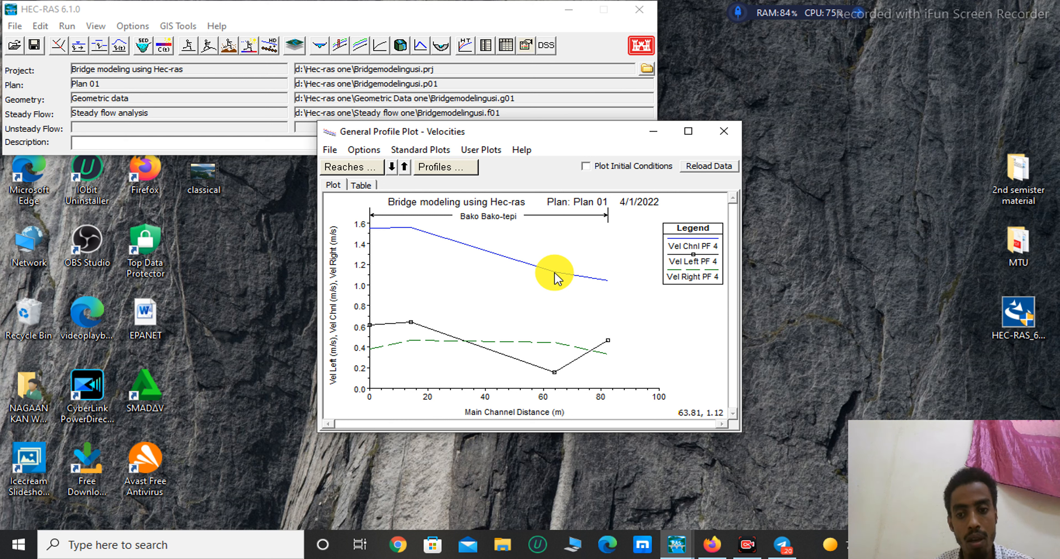
click(724, 132)
- Open the detailed output table for the bridge at station 850 on the Bako river
click(96, 26)
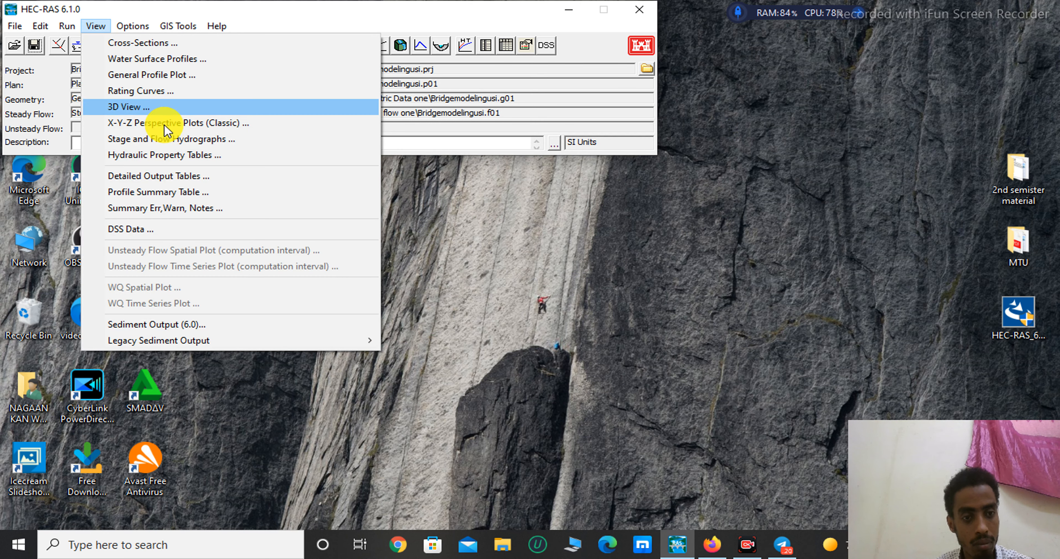
click(179, 180)
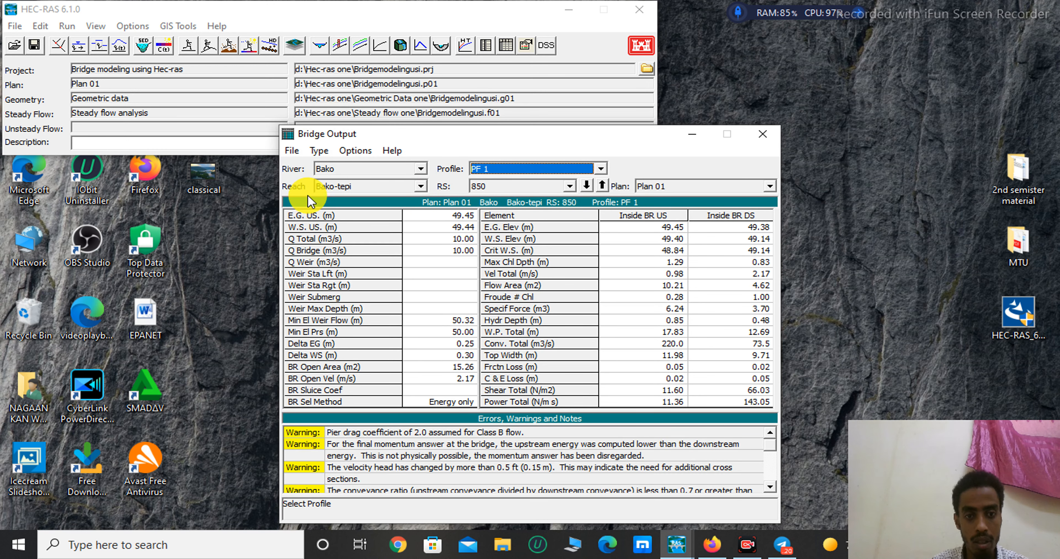
drag(507, 136, 505, 103)
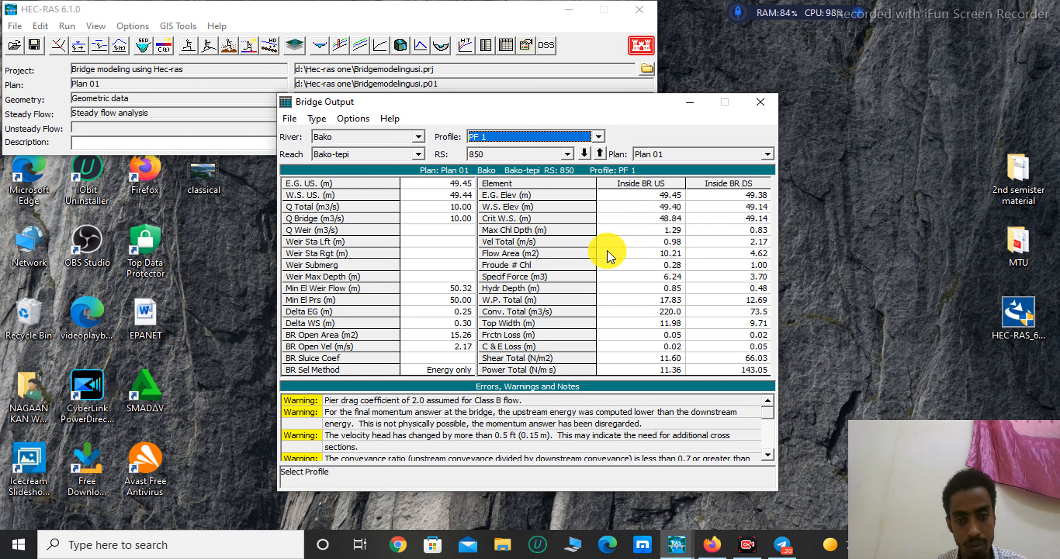
- Review the bridge output for profiles PF 4 and PF 3, and switch back to PF 1
click(598, 135)
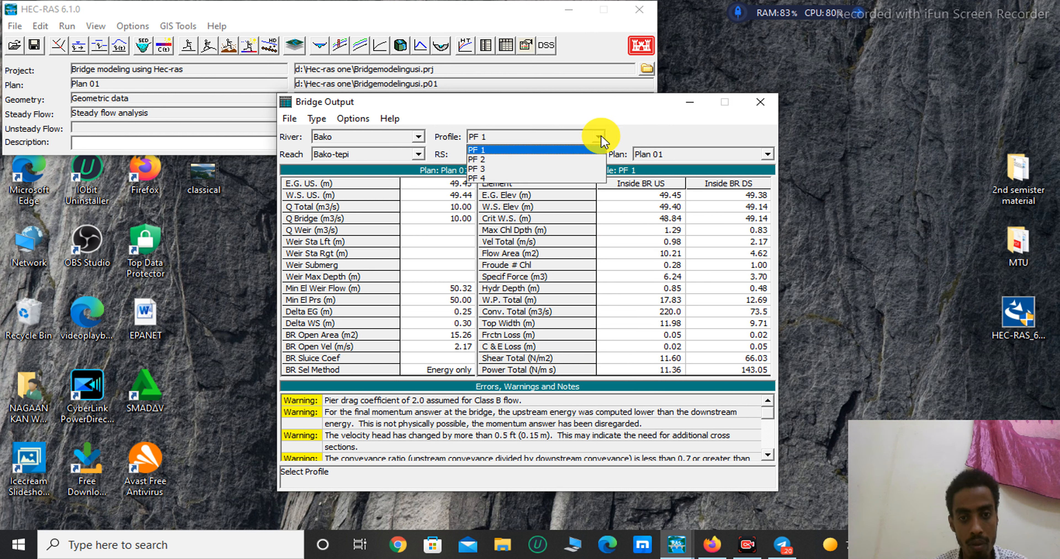
click(536, 179)
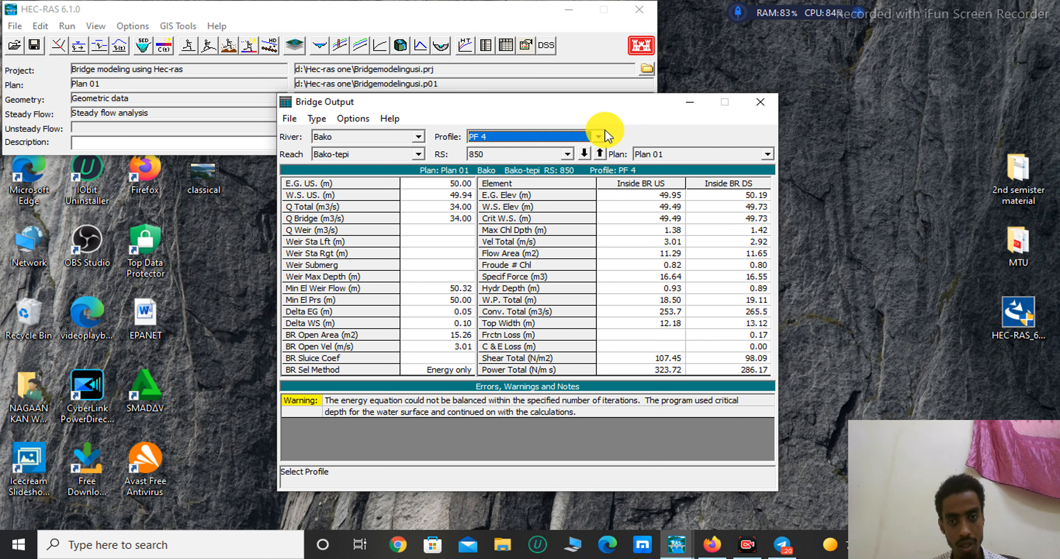
click(598, 137)
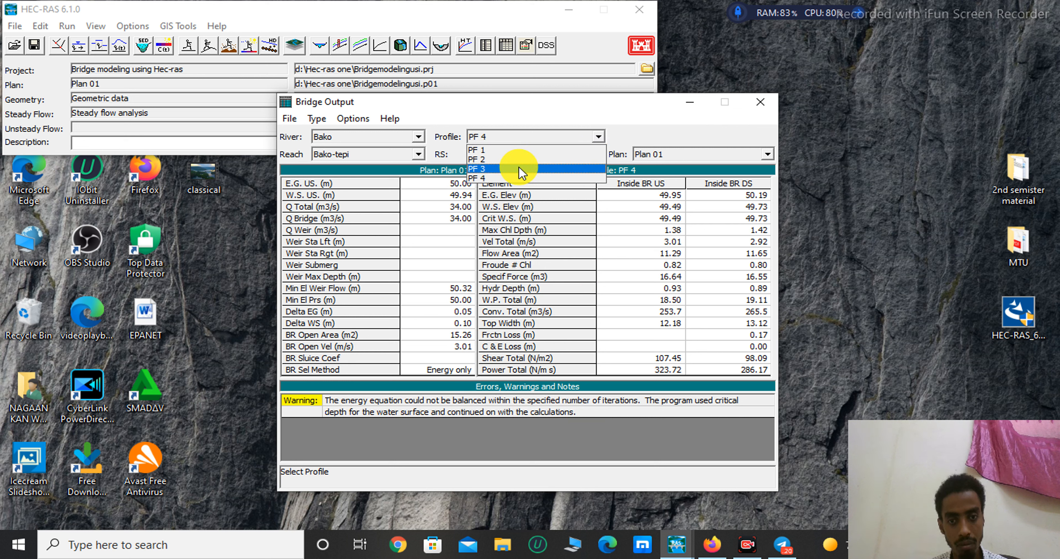
click(520, 168)
click(598, 136)
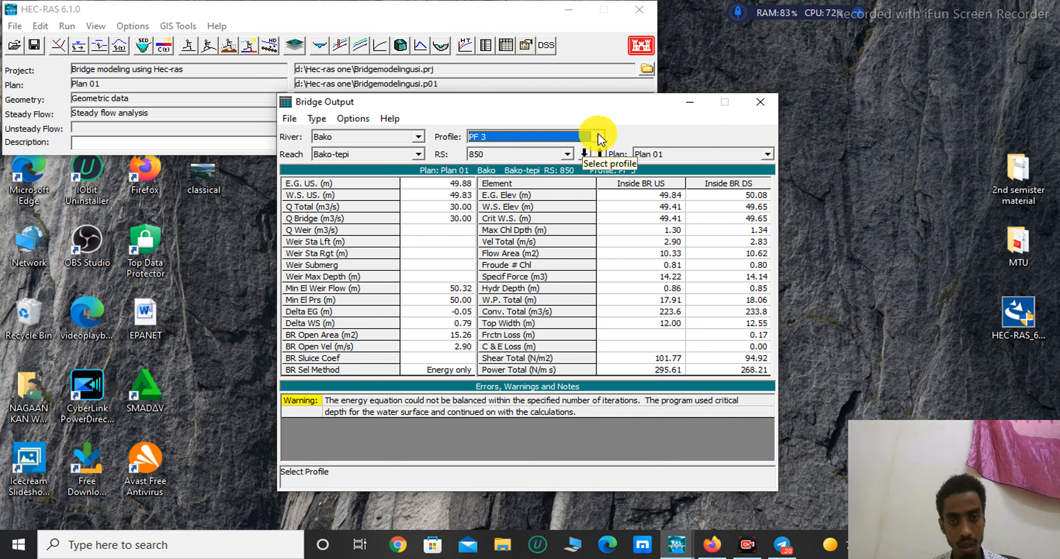
click(524, 149)
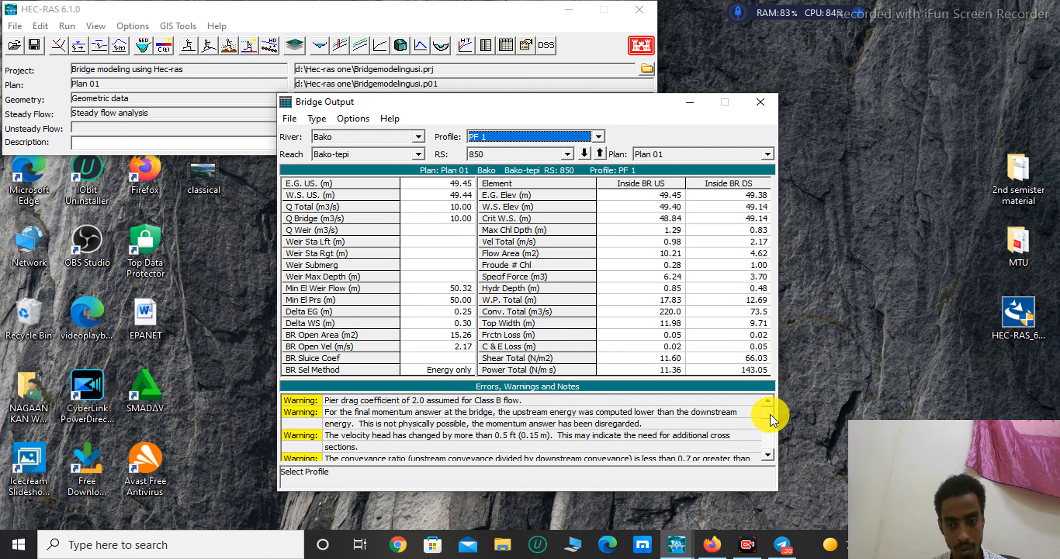
- Read through all the errors, warnings and notes for profile PF 1 and close the bridge output
scroll(771, 414, down, 1)
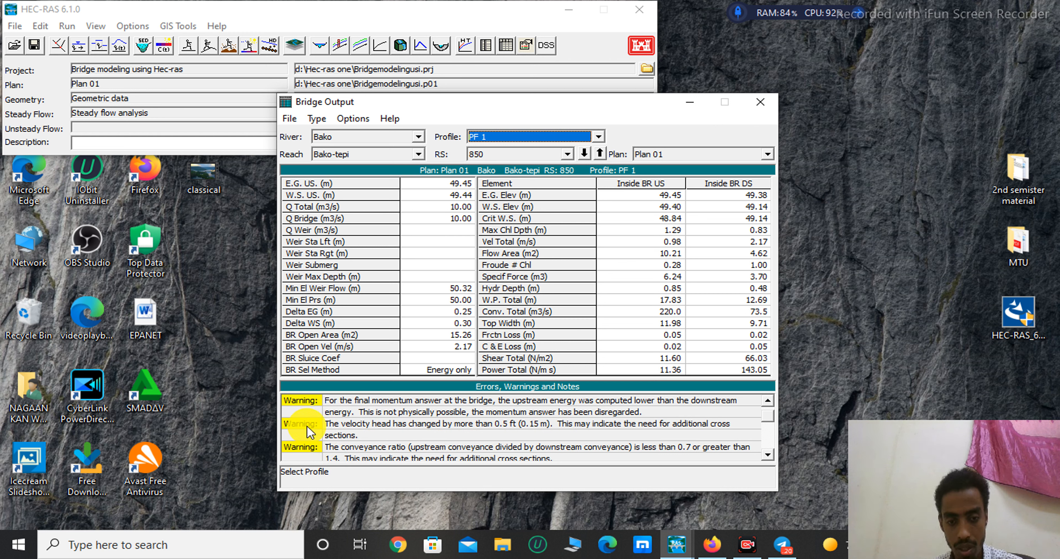
click(768, 458)
click(768, 458)
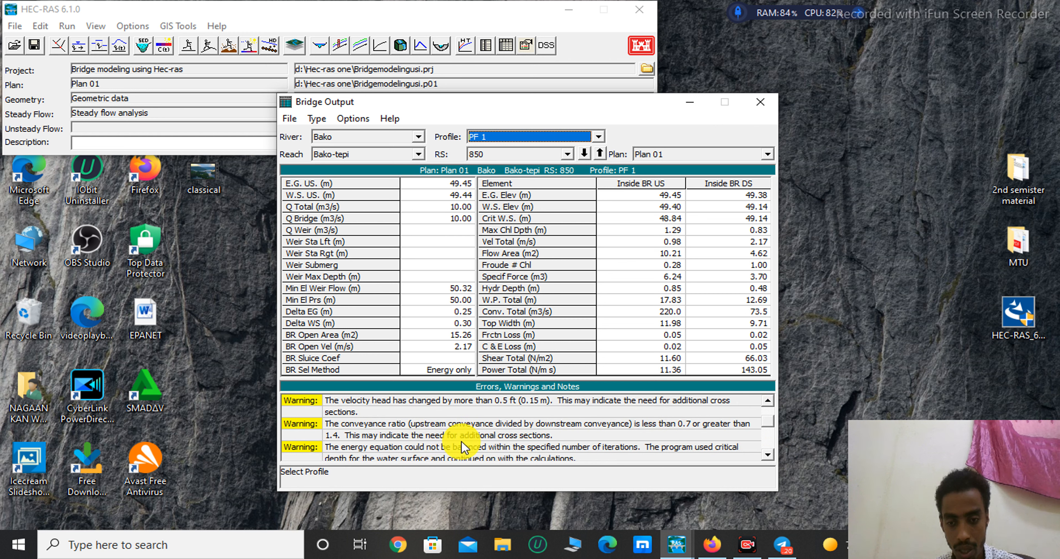
click(768, 455)
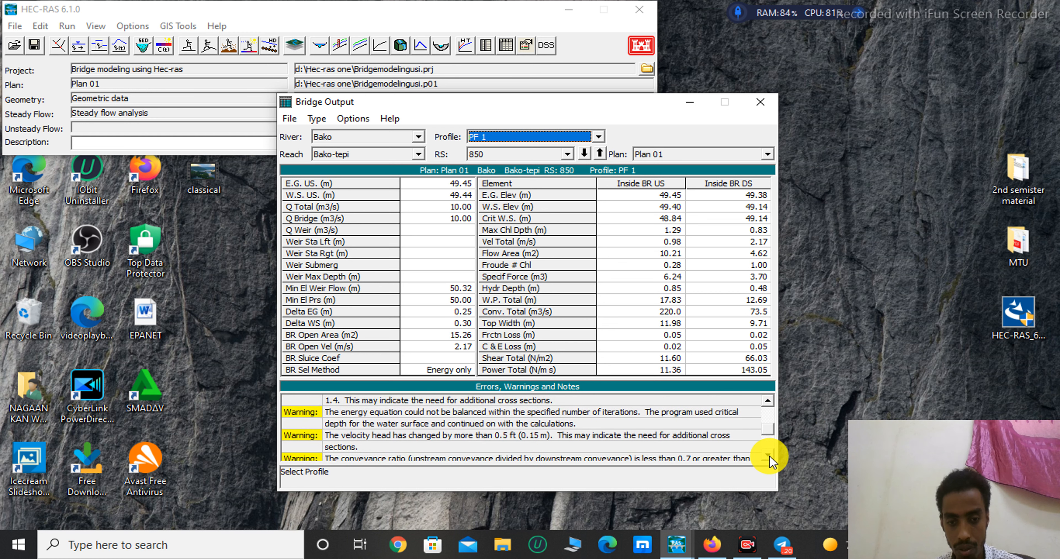
click(768, 456)
click(768, 456)
click(768, 456)
click(768, 455)
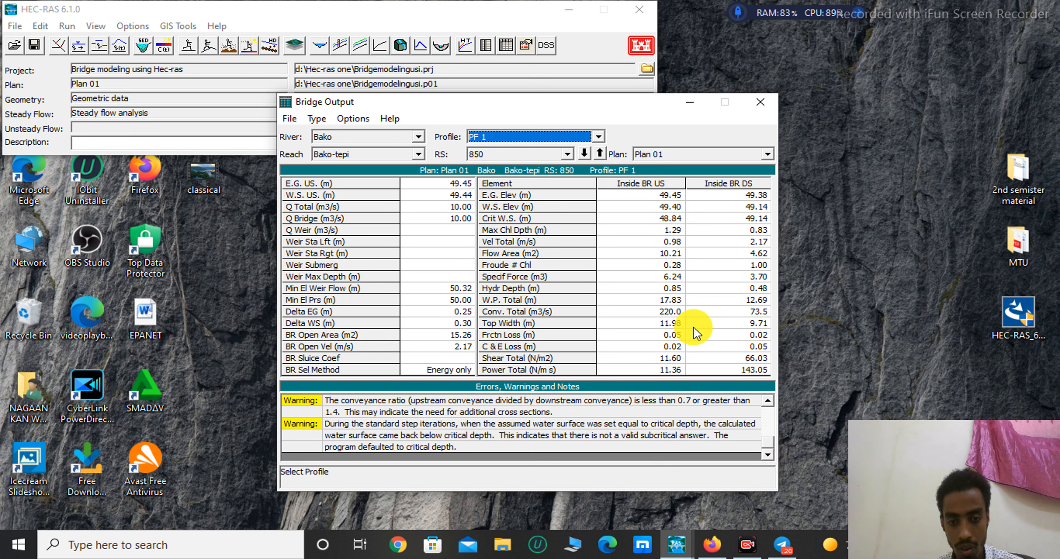
click(760, 102)
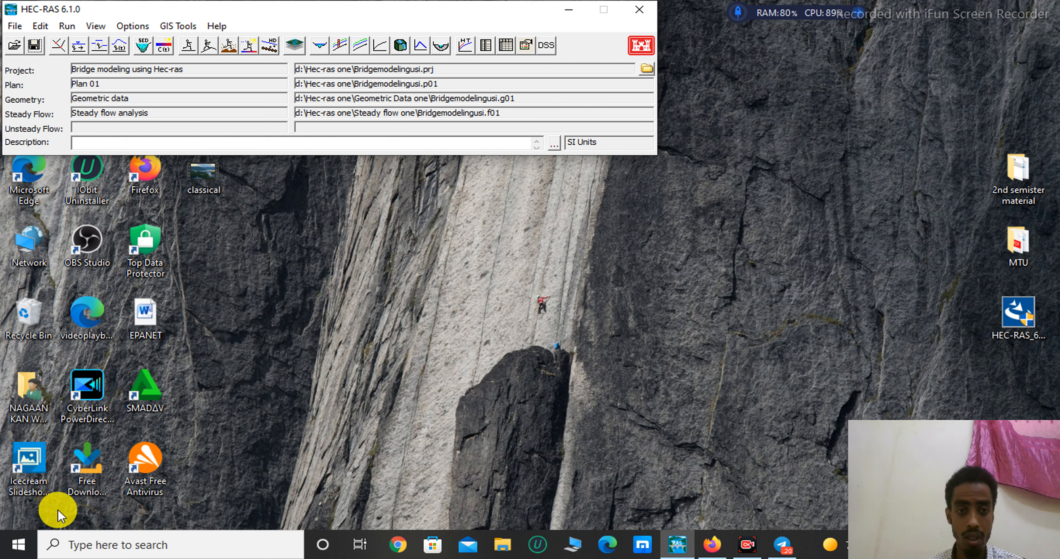
click(96, 26)
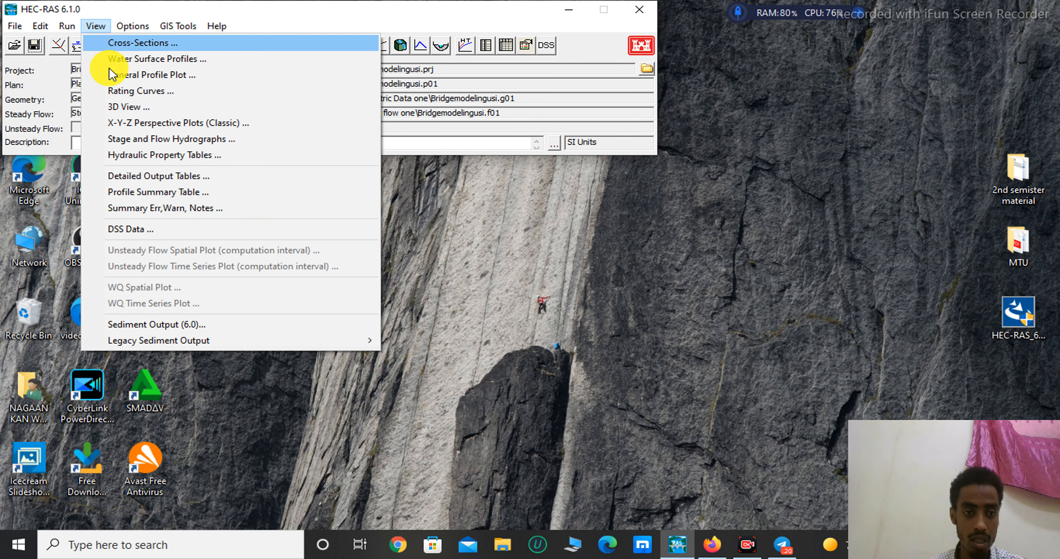
mouse_move(119, 25)
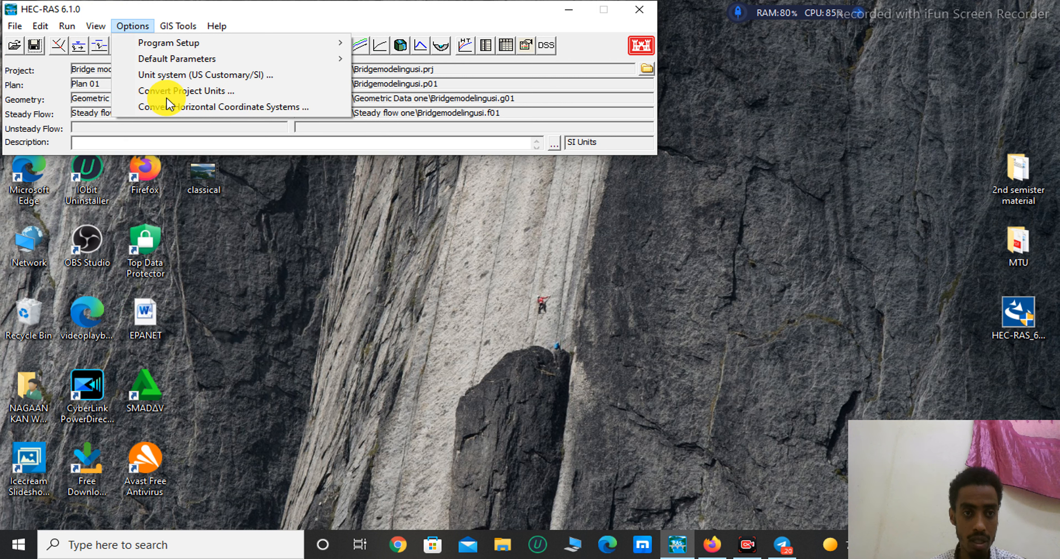
mouse_move(65, 27)
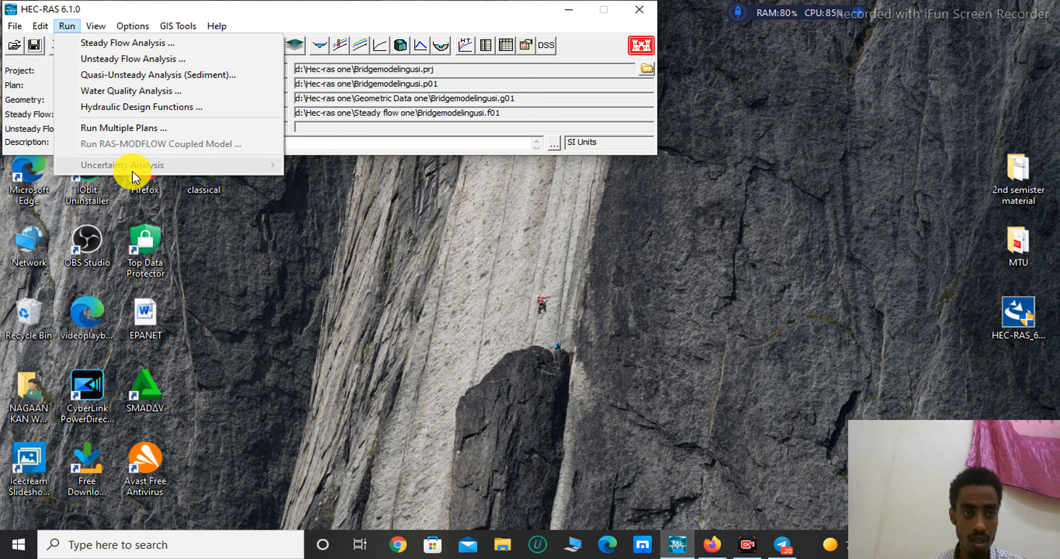